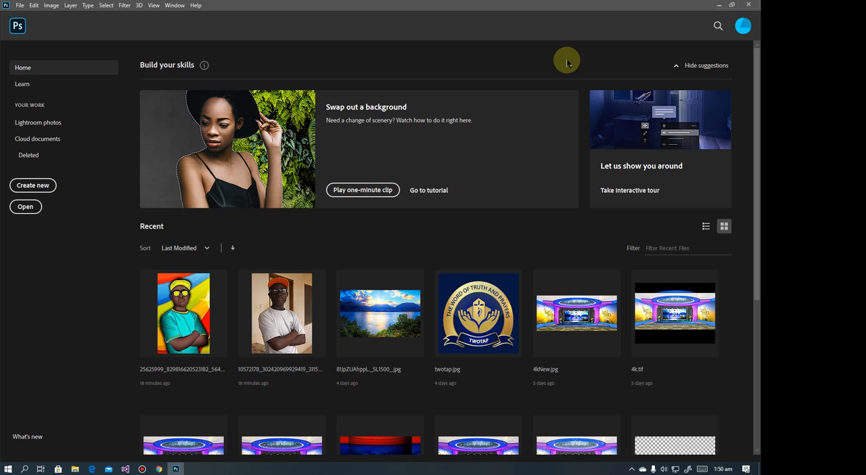
Review the Photoshop version, operating system, processor and memory details in System Info, and close it
left_click(195, 6)
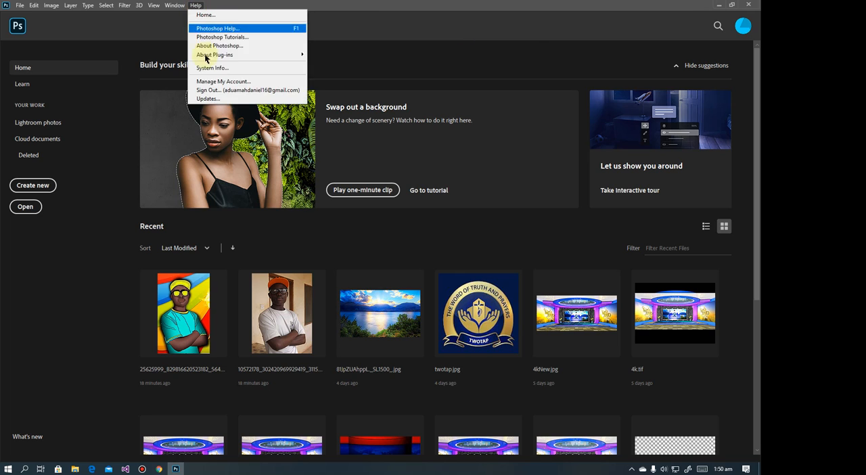
key("Escape")
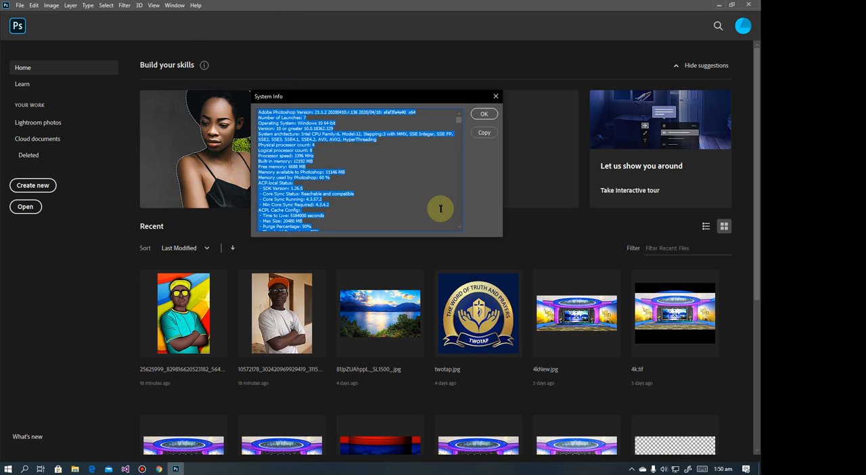
left_click(400, 190)
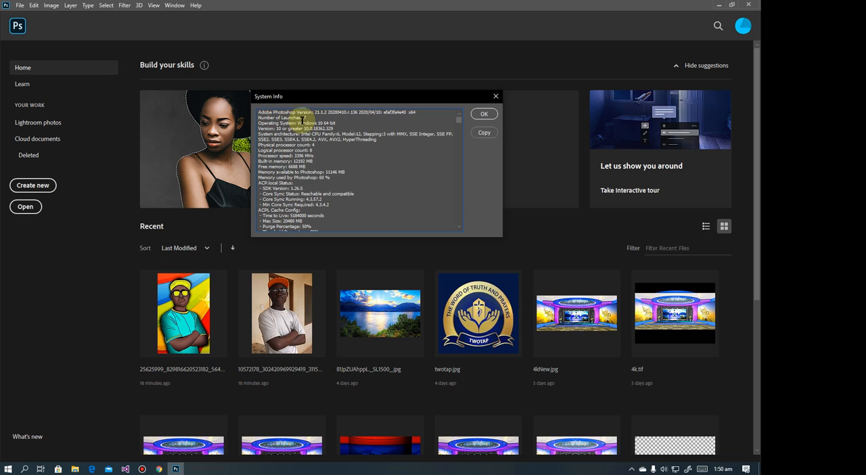
scroll(342, 157, "down", 2)
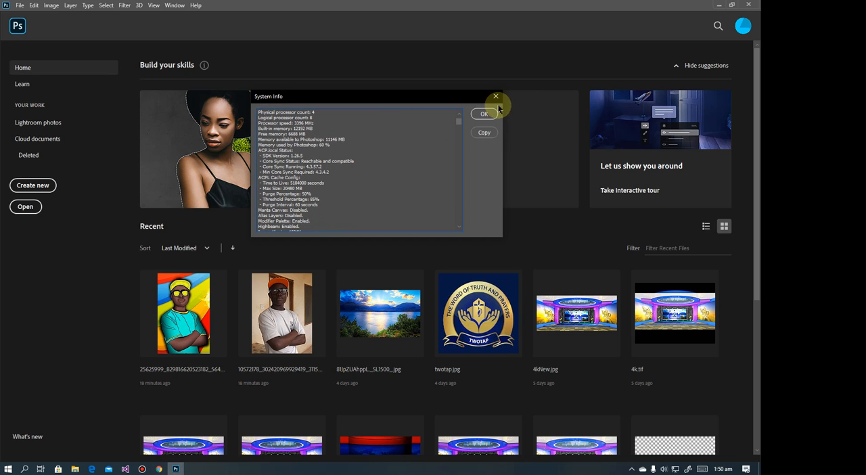
left_click(483, 114)
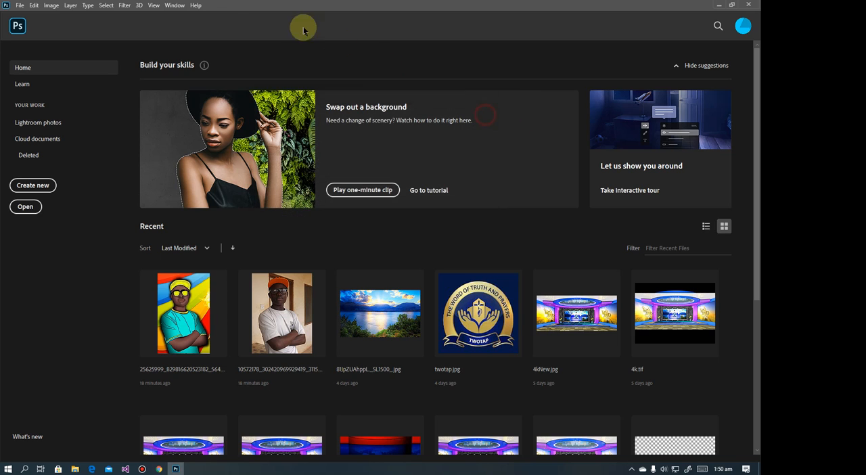
Check the release version in the About Photoshop window and dismiss it
left_click(196, 5)
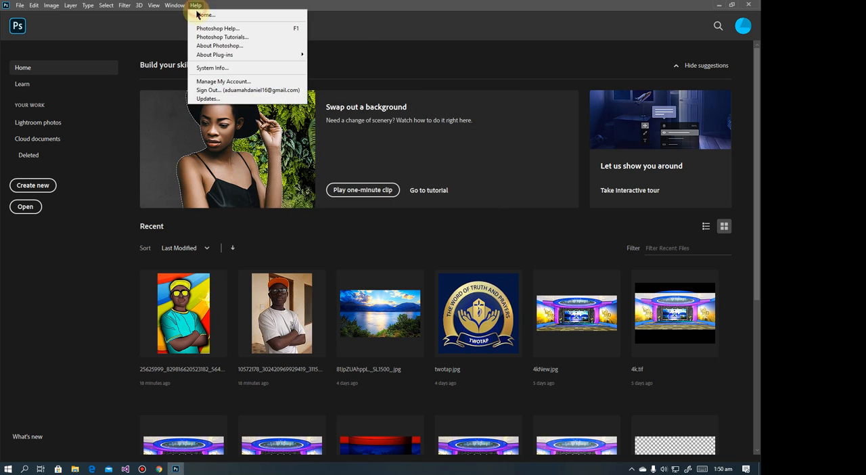
left_click(219, 46)
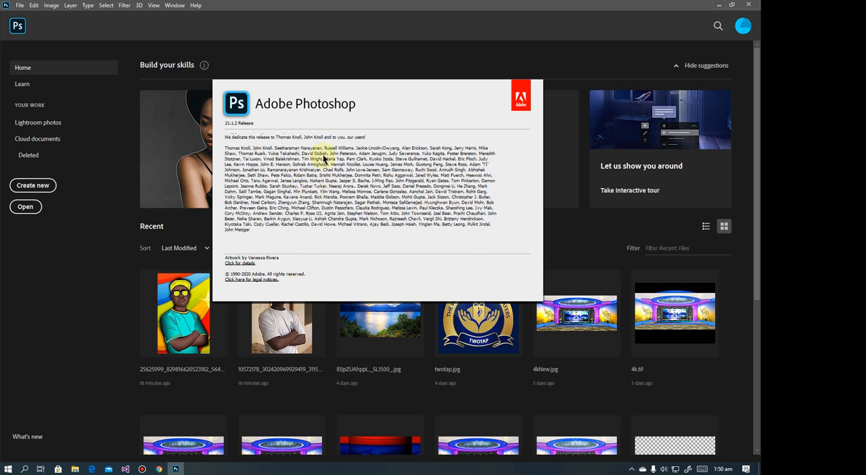
left_click(242, 123)
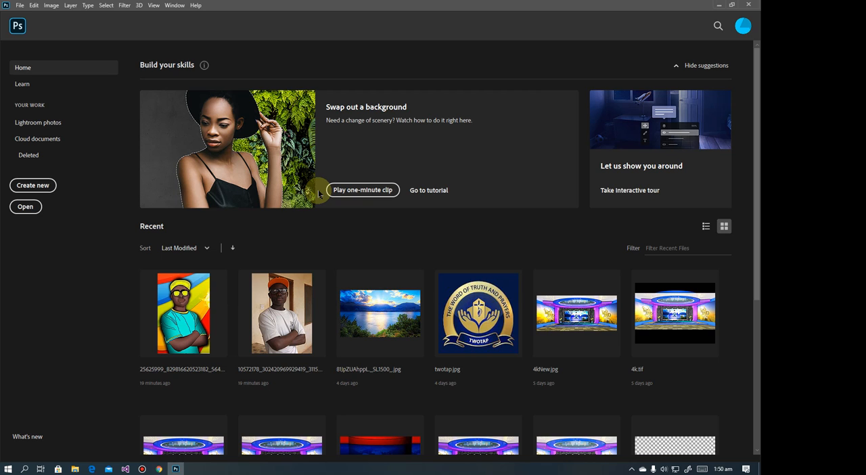
Look through the recent files on the Home screen
scroll(360, 238, "down", 2)
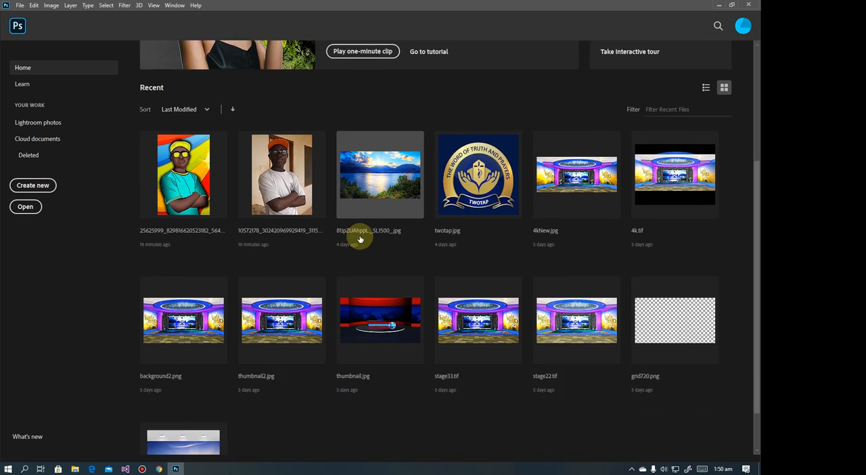
scroll(359, 239, "up", 2)
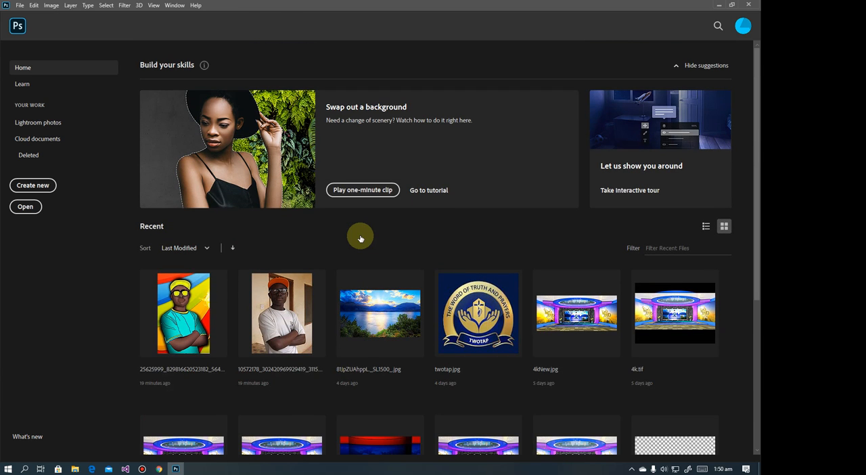
scroll(362, 237, "down", 3)
scroll(367, 228, "up", 2)
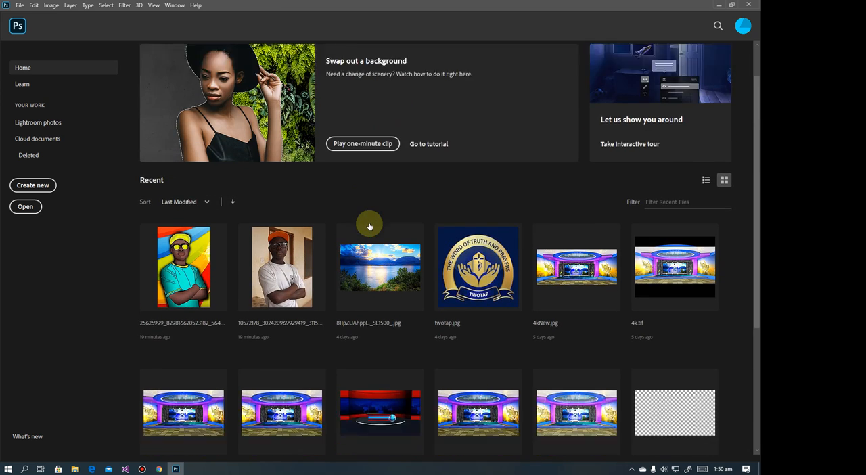
scroll(370, 227, "down", 1)
scroll(412, 232, "down", 1)
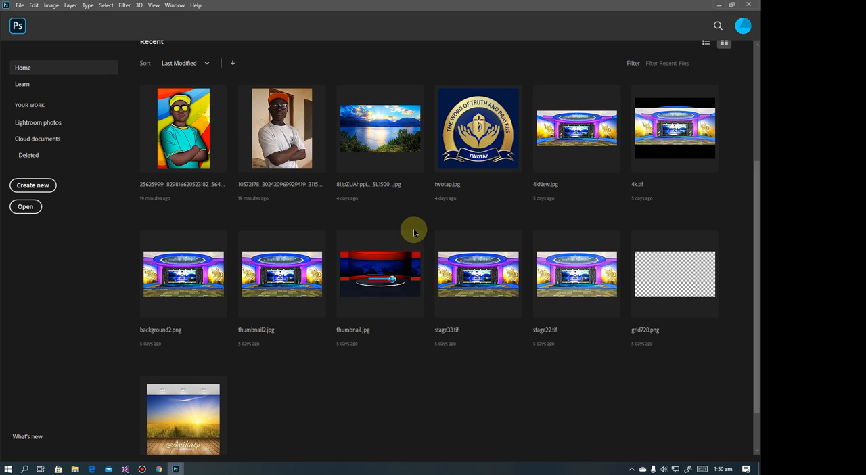
scroll(414, 232, "up", 3)
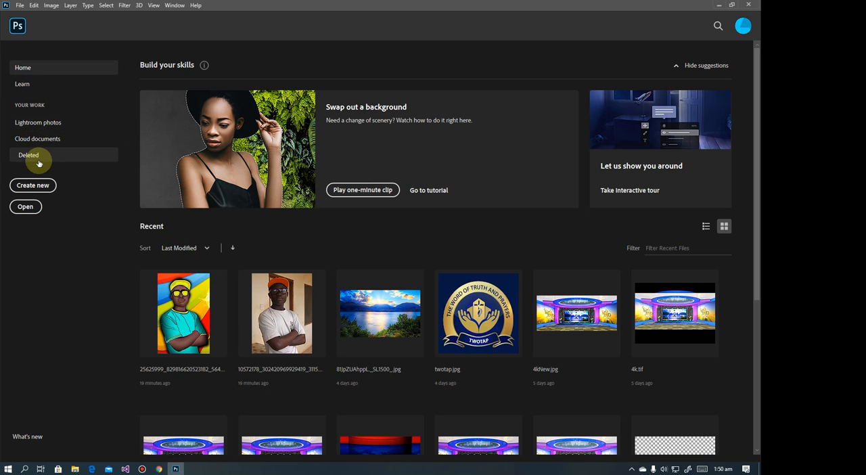
left_click(25, 208)
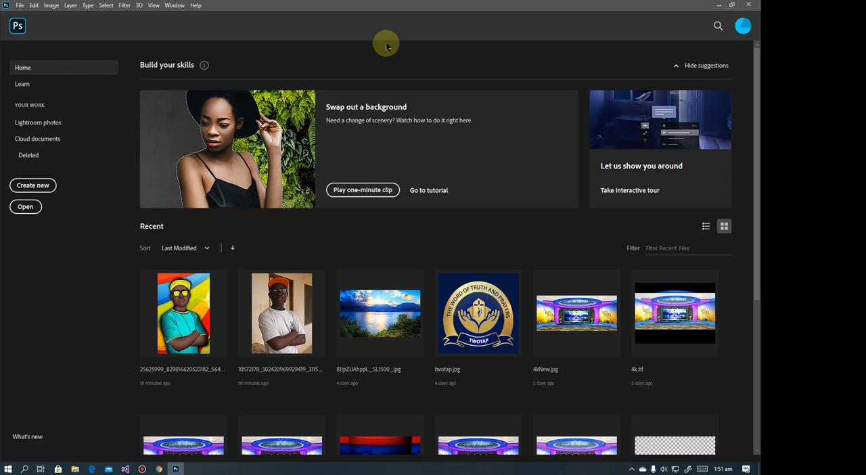
Look through the hands-on tutorials and the web tutorials on the Learn page
left_click(20, 84)
scroll(380, 196, "down", 10)
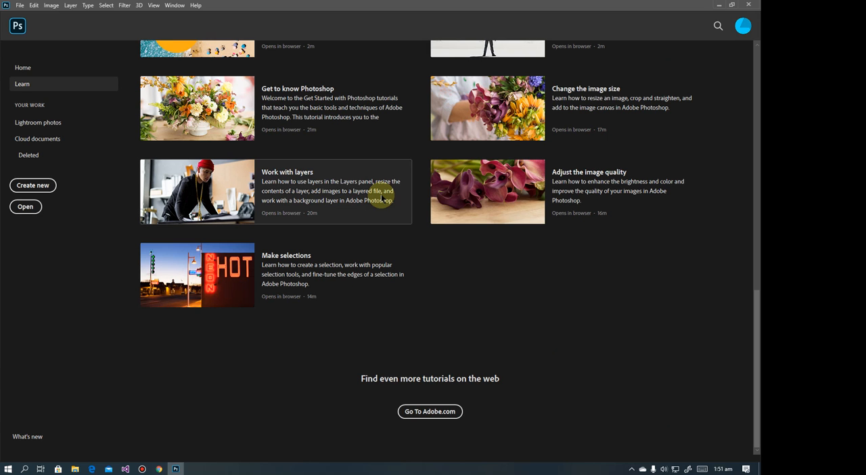
scroll(453, 282, "up", 10)
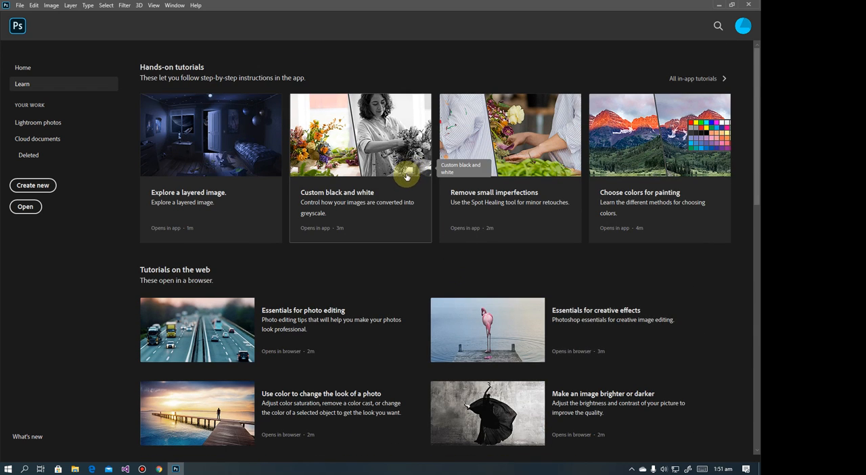
scroll(405, 173, "down", 5)
scroll(406, 175, "up", 4)
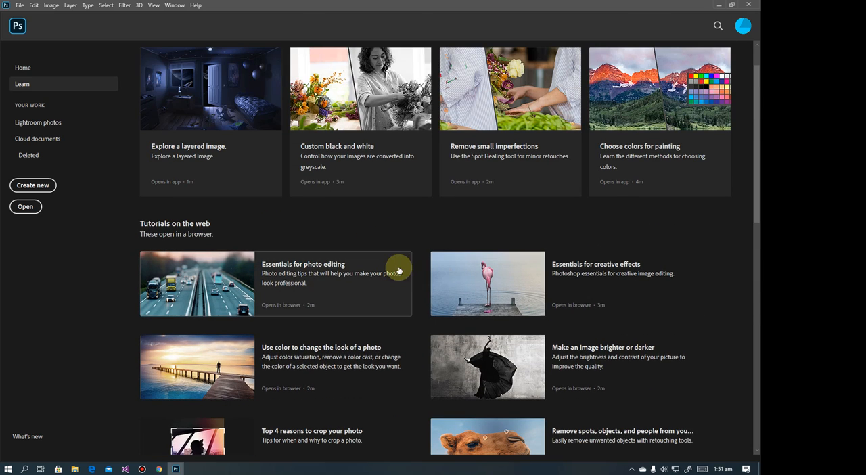
scroll(474, 279, "down", 3)
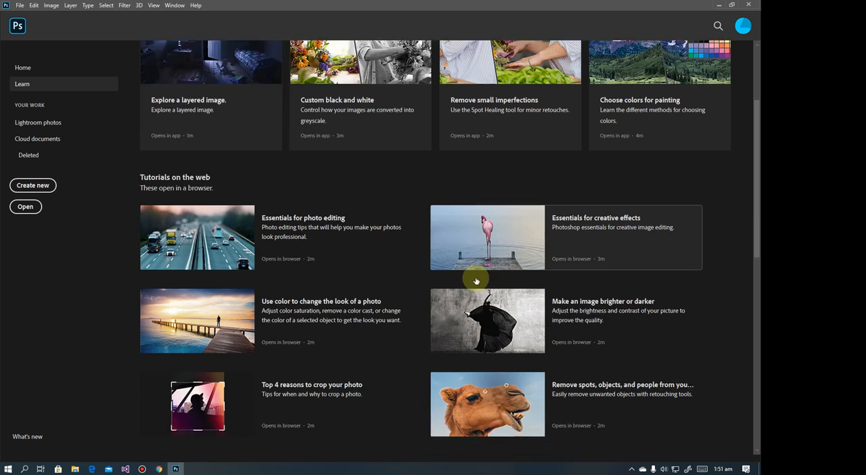
scroll(440, 270, "up", 3)
scroll(257, 297, "down", 3)
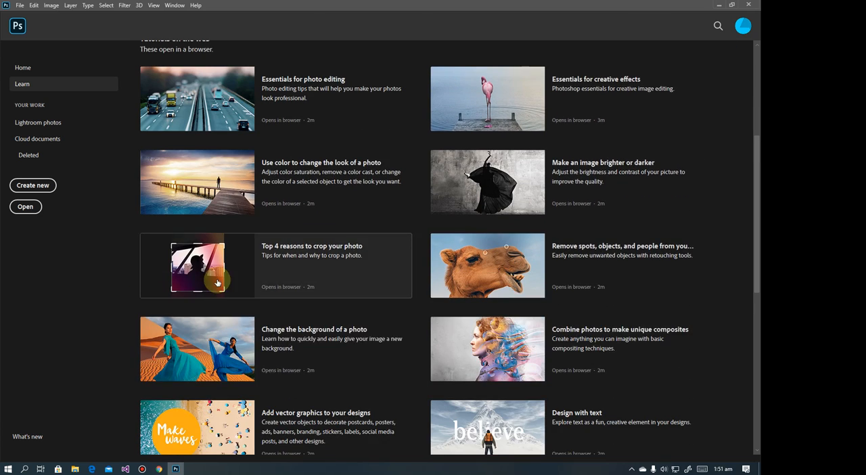
scroll(351, 236, "up", 1)
scroll(493, 196, "up", 2)
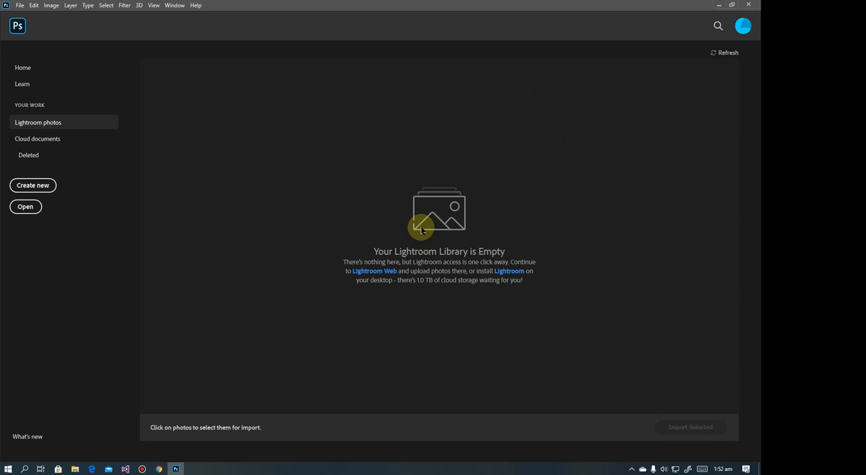
View the cloud documents and the deleted files
left_click(31, 139)
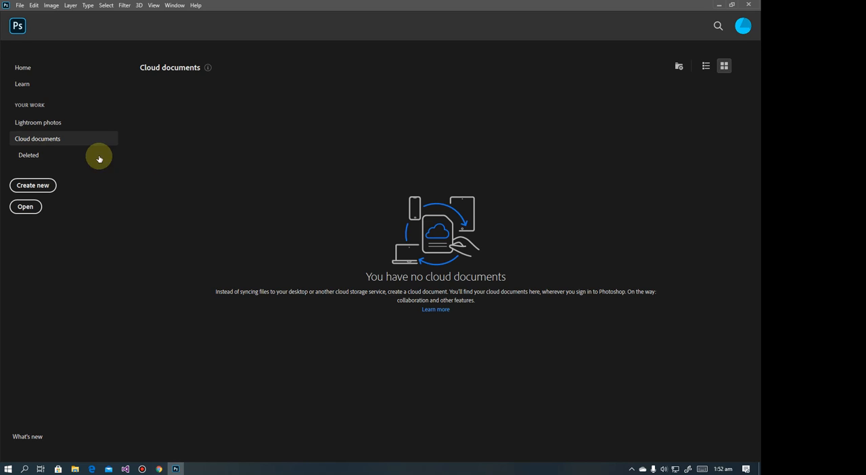
left_click(40, 156)
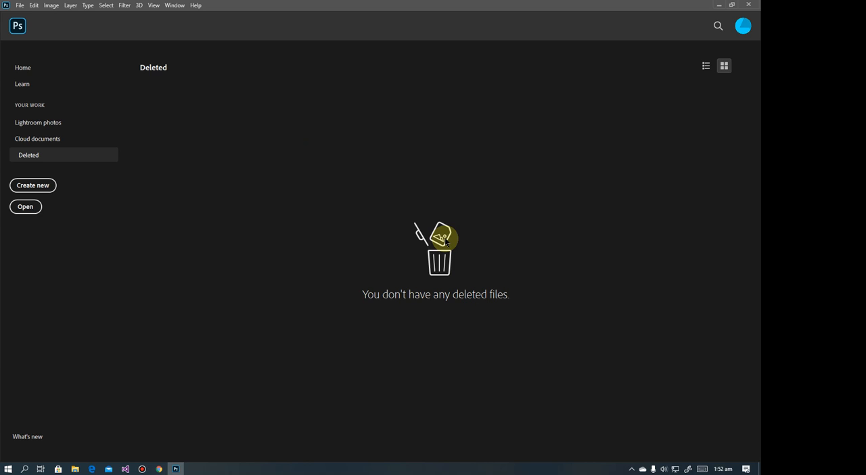
Open the New Document dialog from the home screen, close it, and open it again with the New command
left_click(31, 188)
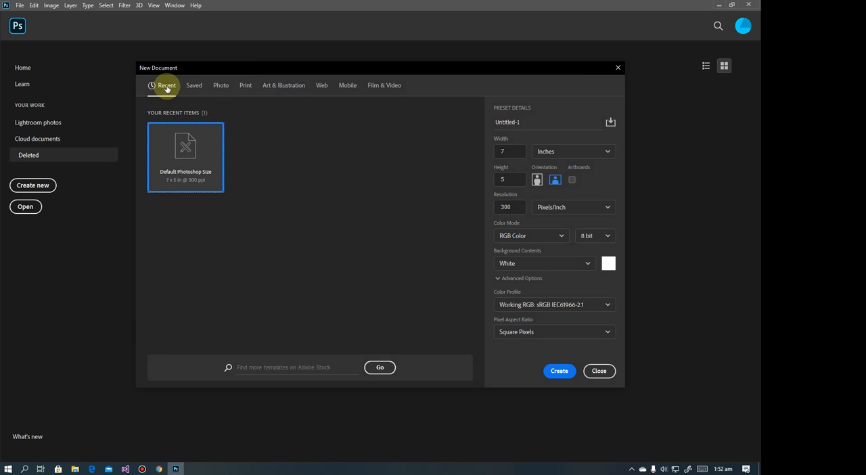
left_click(618, 68)
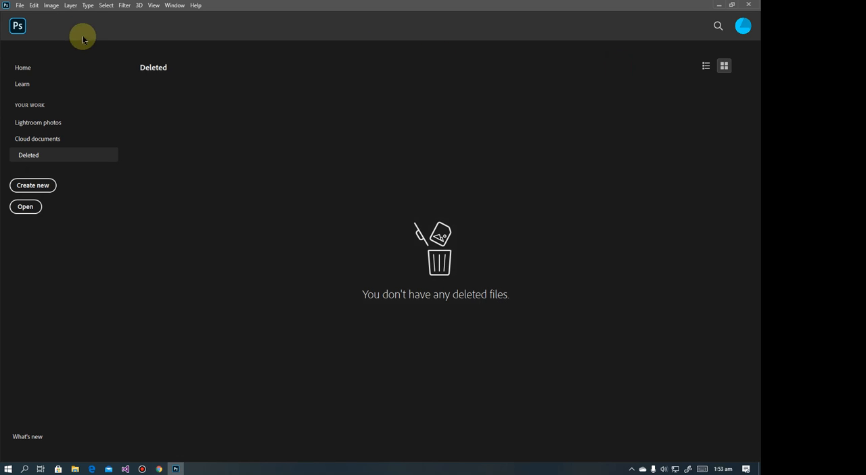
left_click(19, 5)
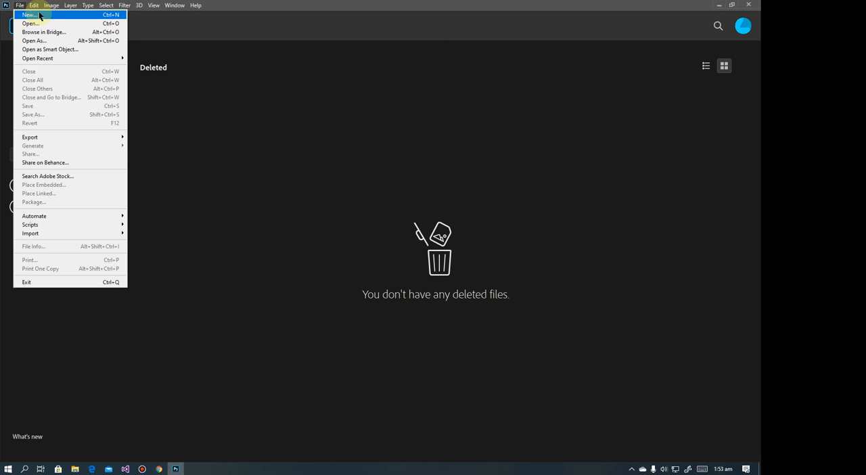
left_click(21, 15)
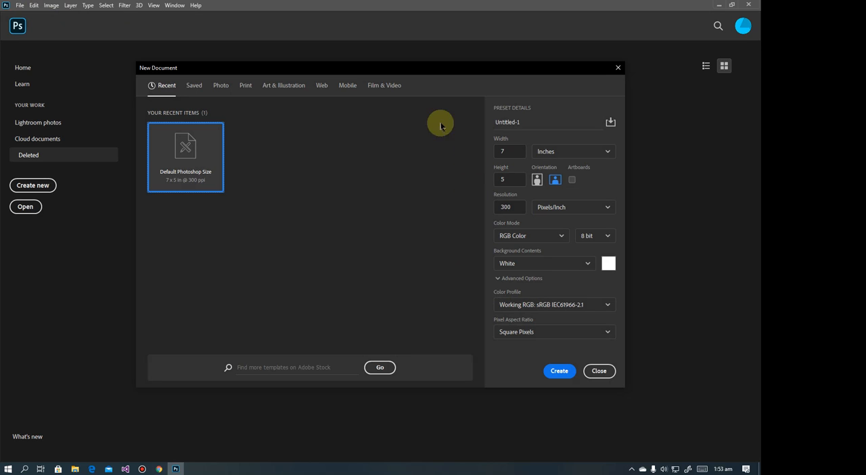
Examine the saved presets and the blank document presets and templates for photos in the New Document dialog
left_click(197, 86)
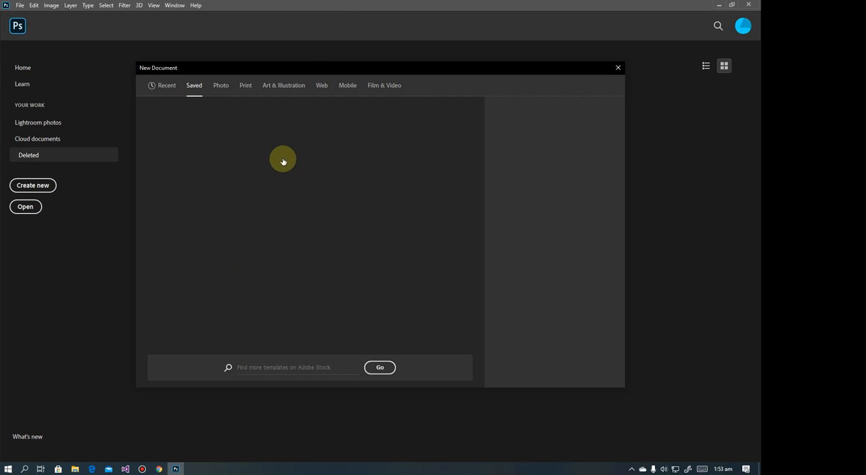
left_click(221, 86)
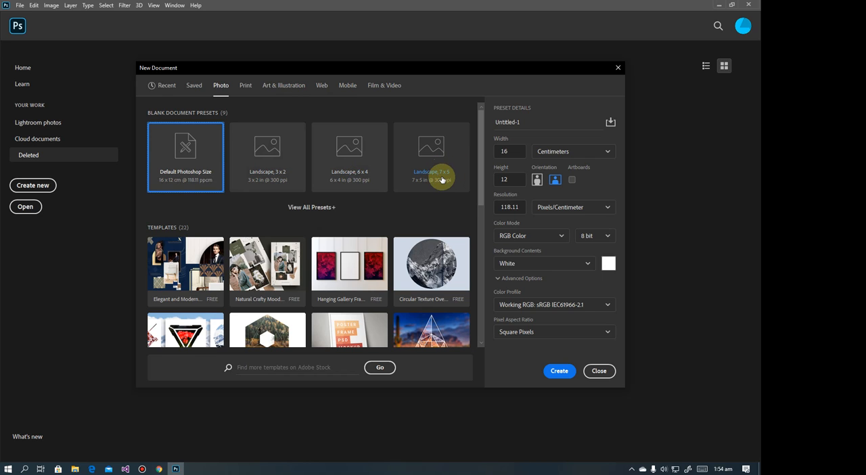
scroll(437, 180, "down", 1)
scroll(437, 180, "down", 5)
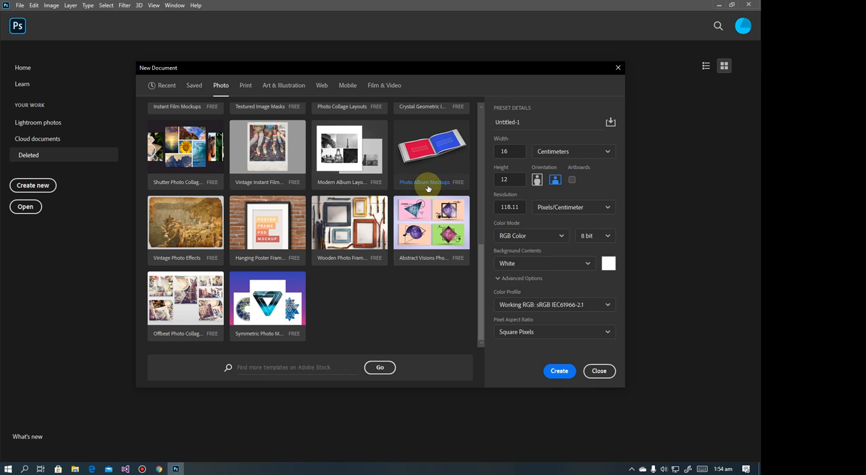
scroll(433, 181, "up", 1)
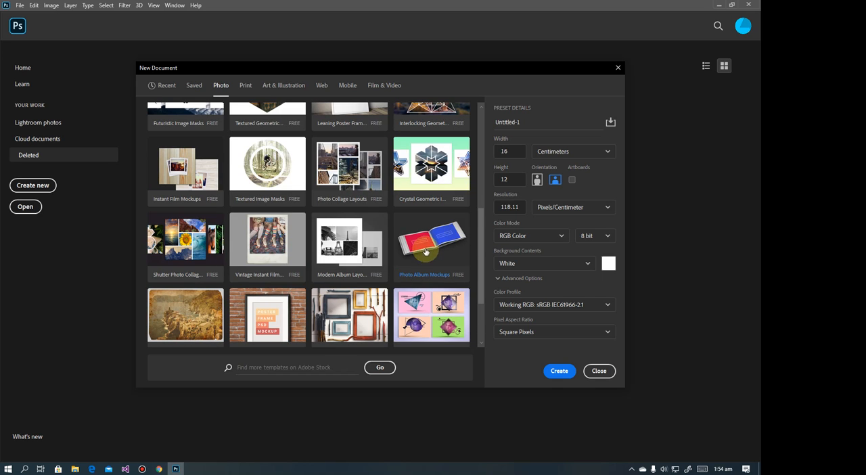
scroll(389, 269, "up", 5)
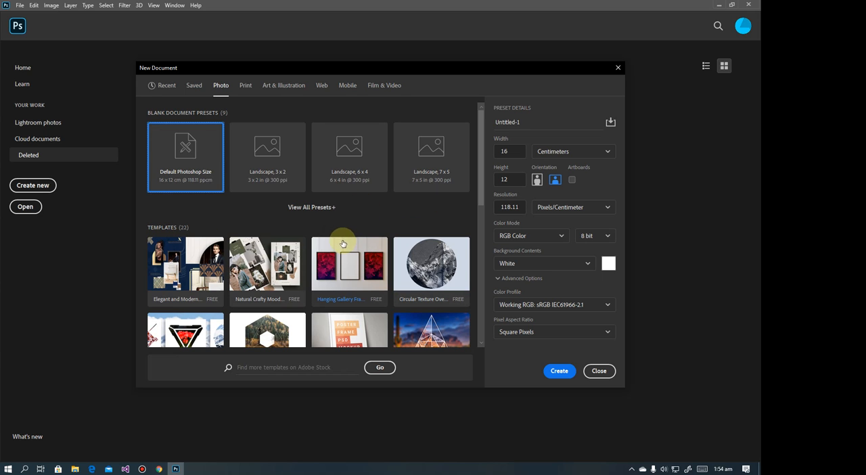
scroll(345, 238, "down", 5)
scroll(361, 232, "down", 3)
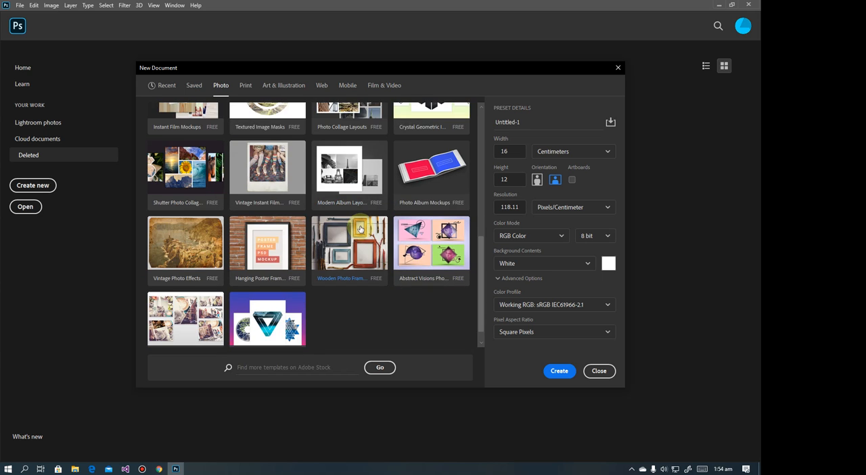
scroll(302, 228, "up", 4)
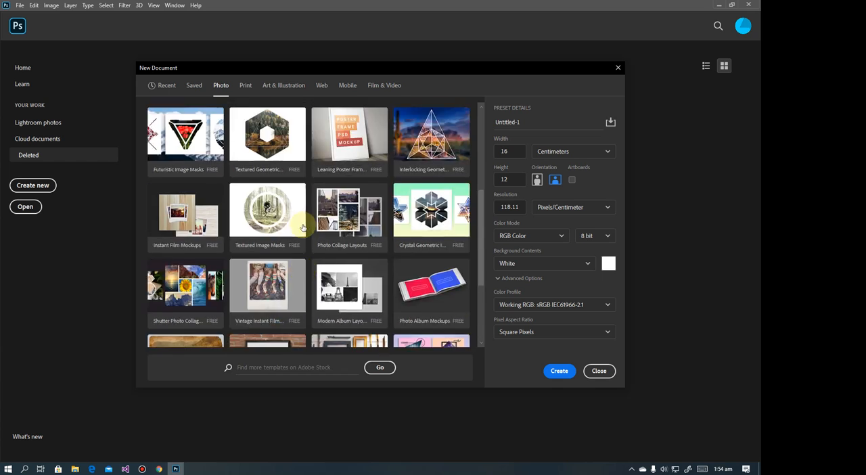
scroll(301, 220, "up", 5)
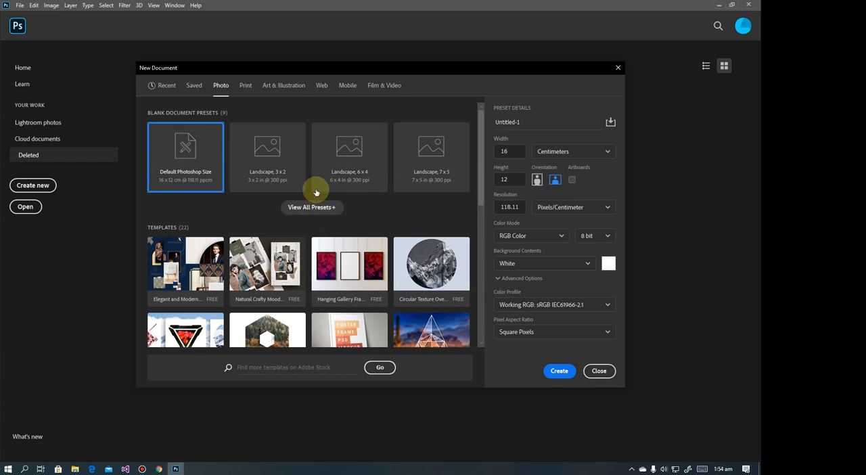
Examine the blank document presets and templates in the Print and Art & Illustration categories
left_click(245, 85)
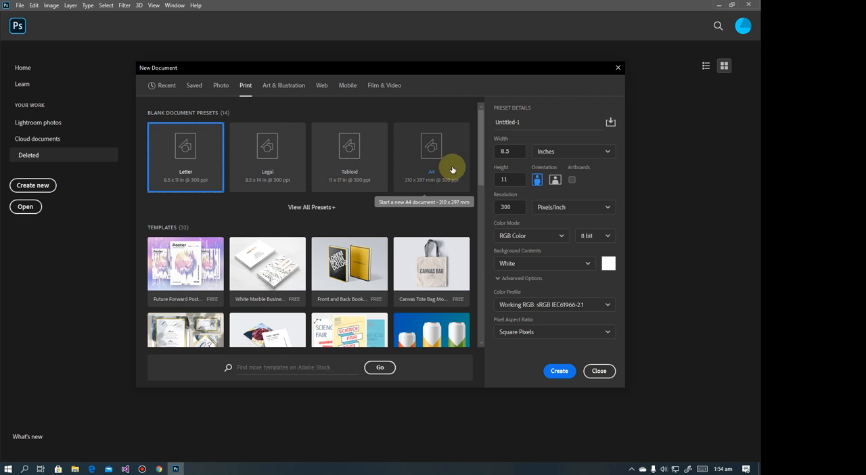
scroll(447, 169, "down", 5)
scroll(451, 165, "up", 5)
scroll(417, 211, "down", 10)
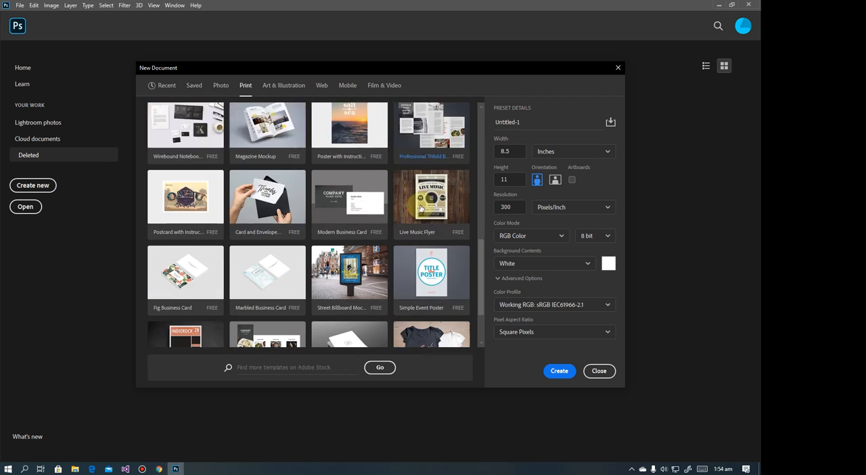
scroll(420, 206, "up", 10)
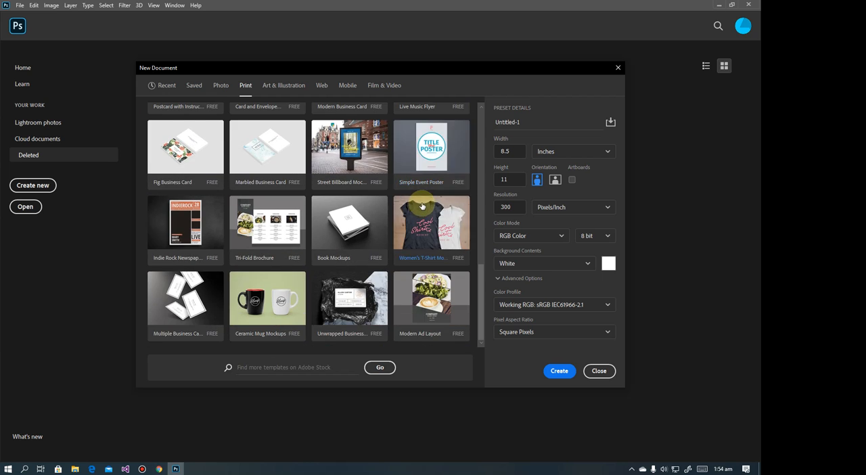
left_click(286, 86)
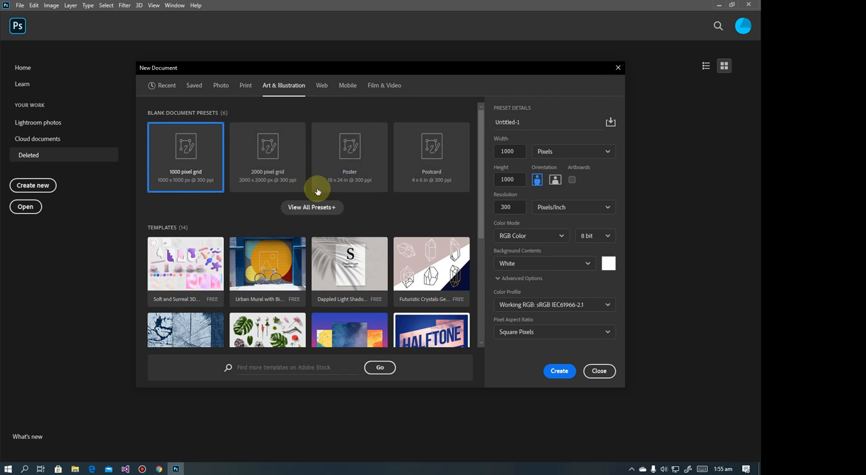
Look through the blank document presets and templates in the Web and Mobile categories
left_click(322, 90)
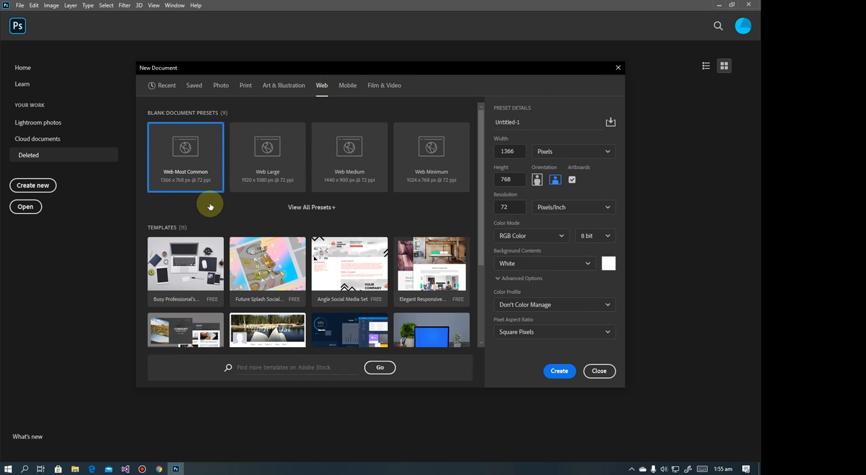
scroll(209, 274, "down", 4)
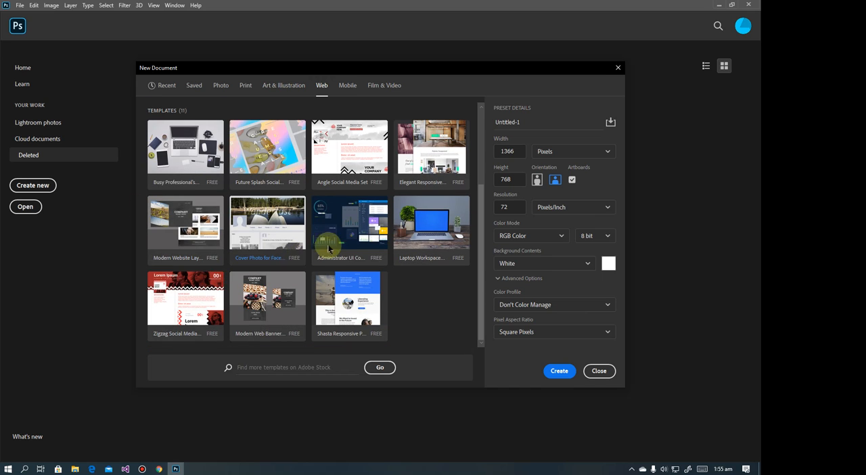
scroll(379, 196, "up", 4)
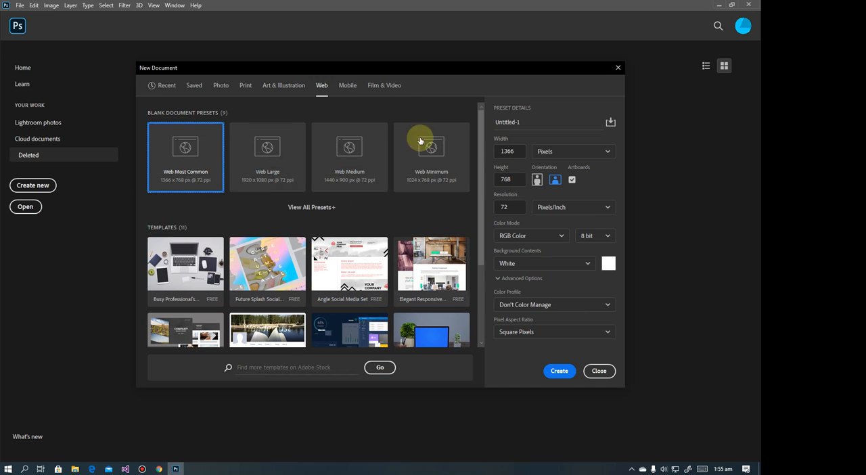
left_click(346, 88)
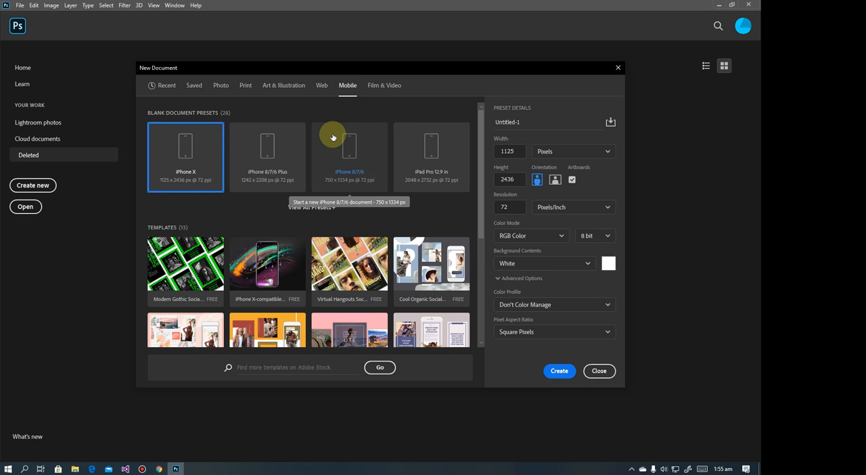
scroll(320, 218, "down", 5)
scroll(320, 219, "up", 5)
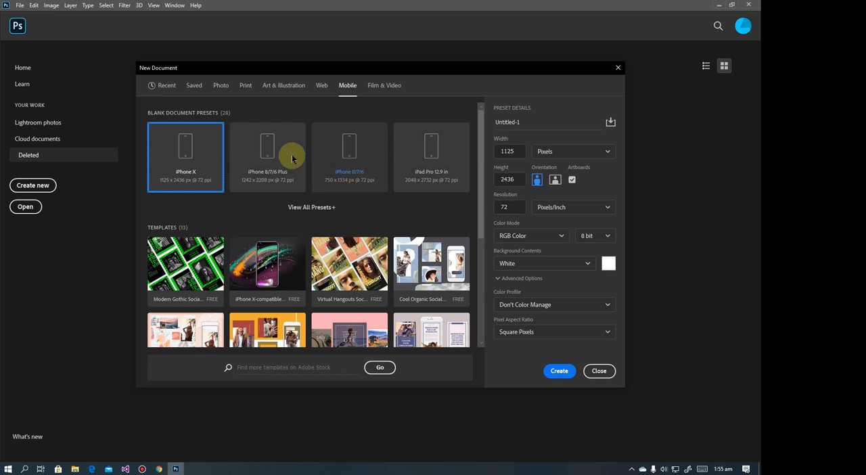
View the Film & Video presets and highlight the document name in the preset details
left_click(381, 92)
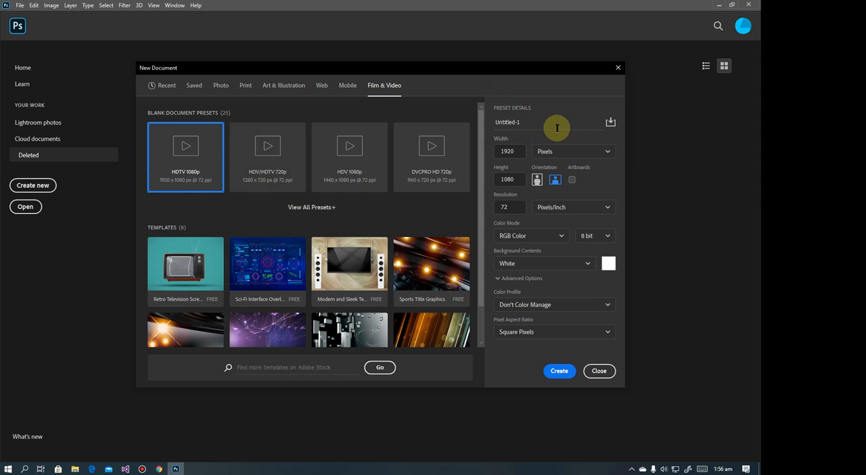
left_click_drag(548, 127, 479, 125)
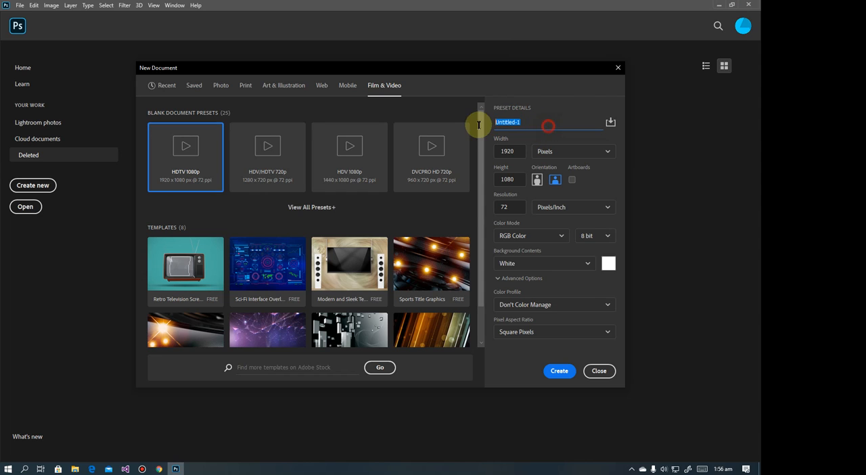
left_click_drag(555, 121, 485, 125)
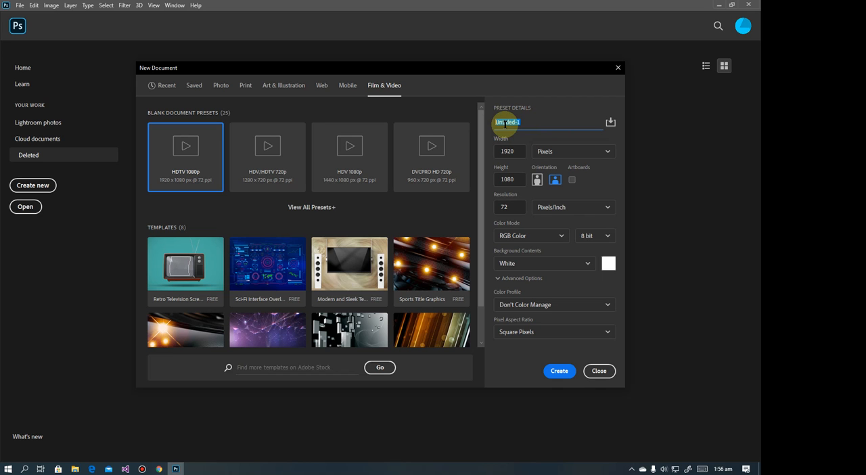
Switch to File Explorer, open the corporate banner image from the TwoTap App folder, and close the folder window
left_click(73, 467)
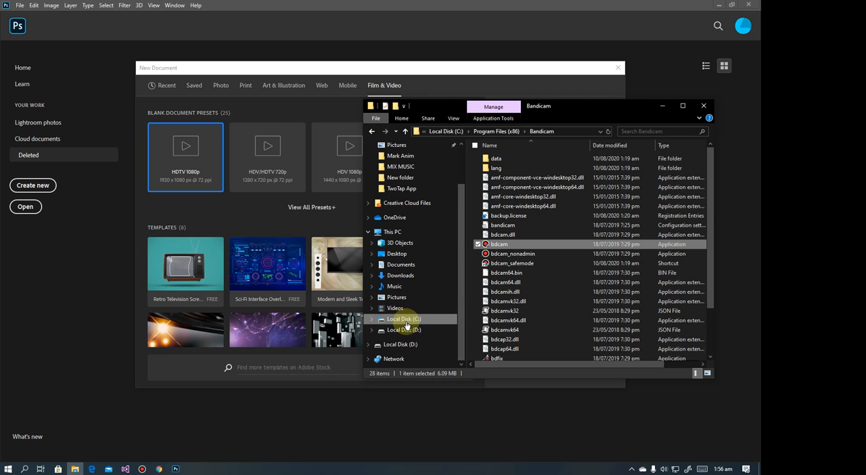
left_click(404, 321)
left_click(401, 188)
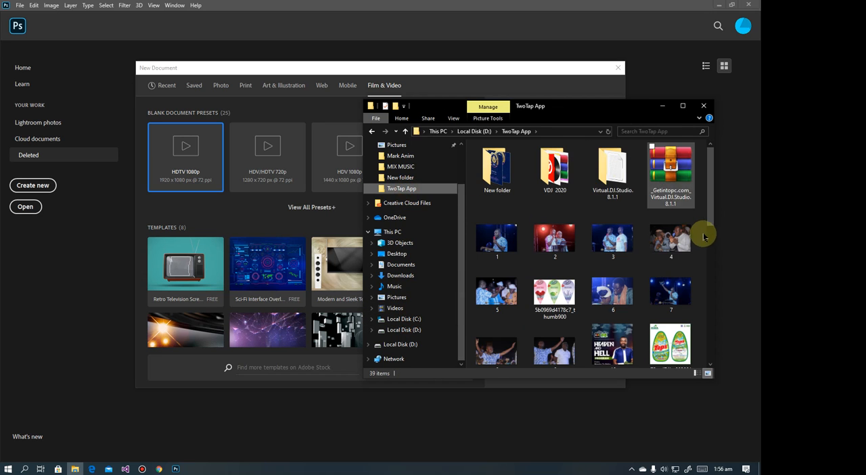
scroll(653, 245, "down", 5)
scroll(635, 245, "up", 2)
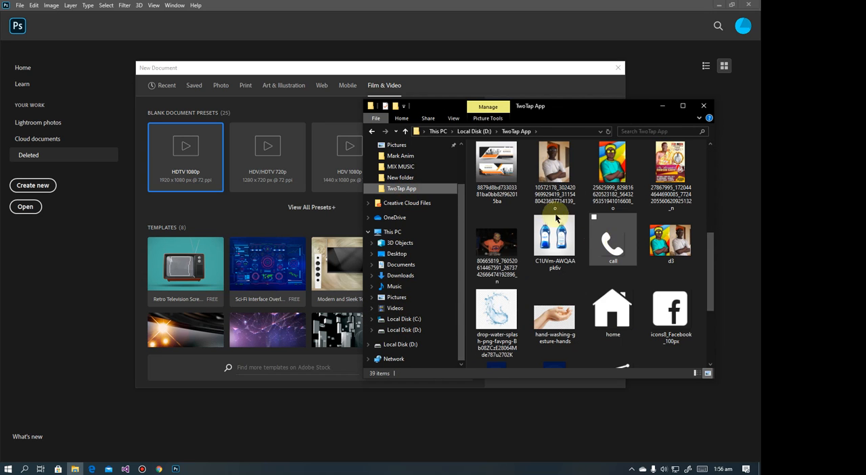
left_click(500, 166)
double_click(500, 166)
left_click(703, 105)
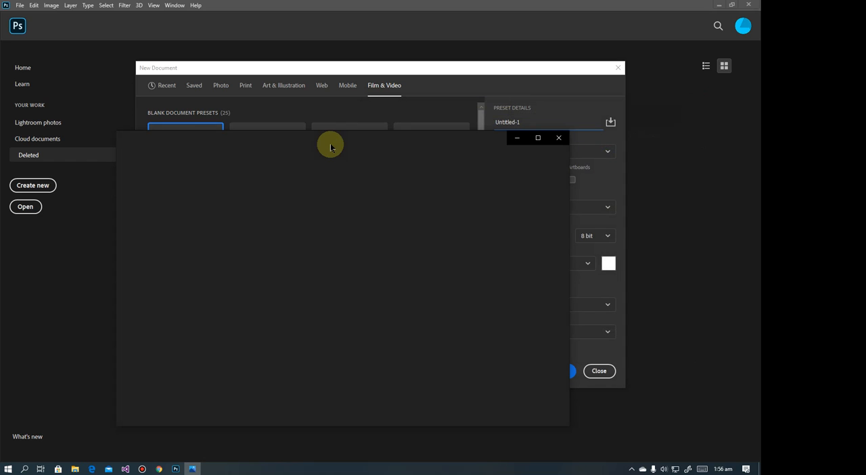
Move the Photos window aside, view the corporate banner image with the zoom control, and return to the New Document dialog
left_click_drag(309, 135, 455, 110)
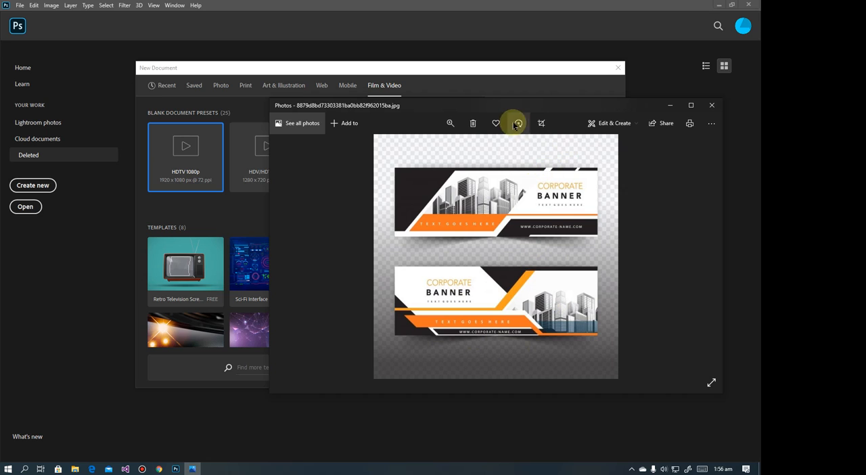
left_click(450, 123)
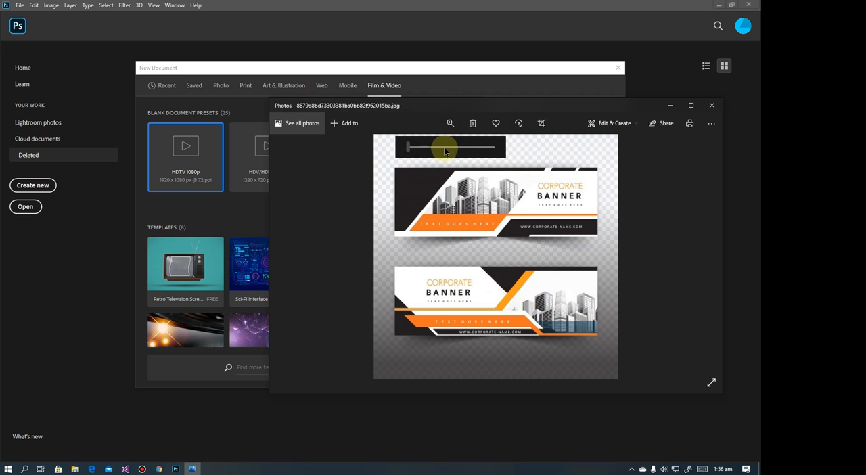
left_click(411, 153)
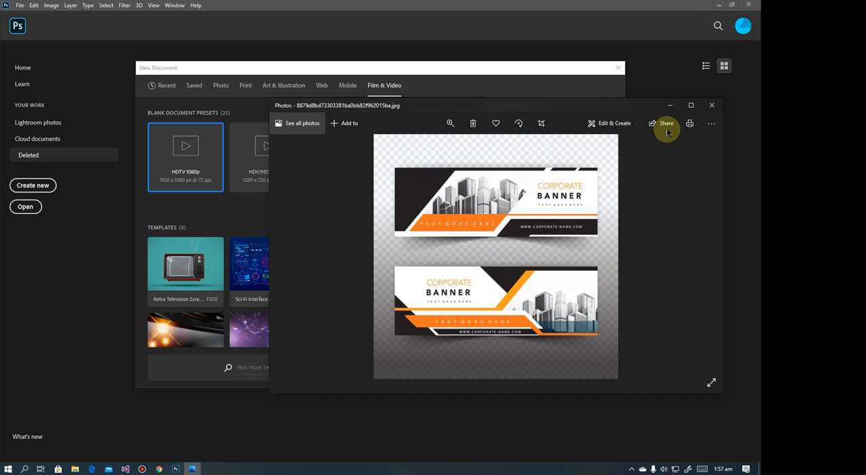
left_click(670, 107)
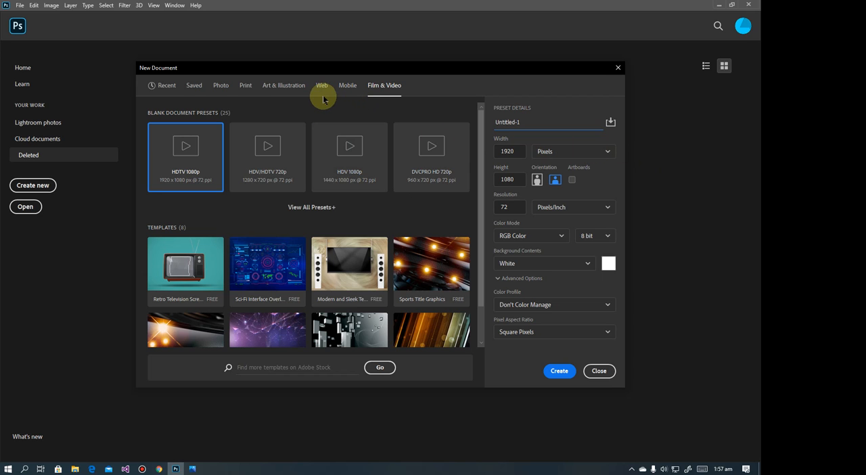
Select the A4 blank document preset for print and highlight its width and height values
left_click(245, 86)
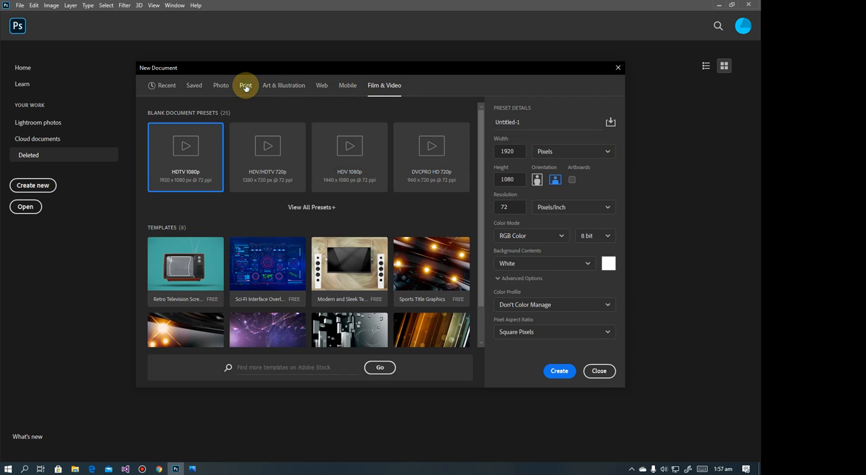
left_click(441, 153)
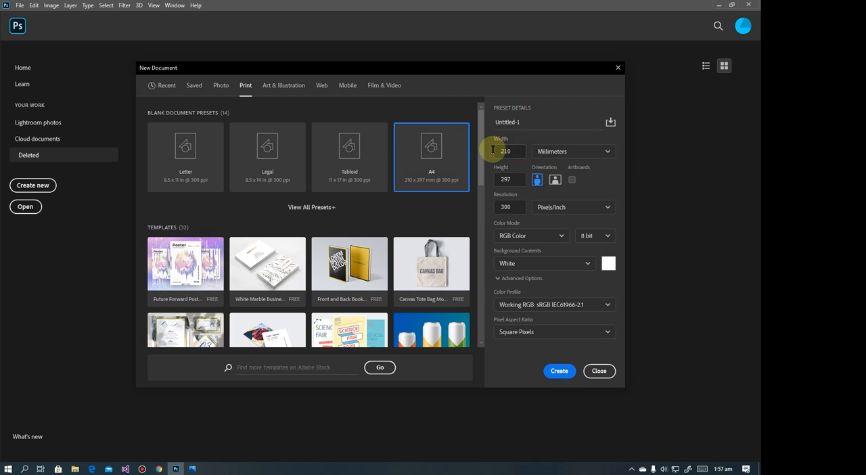
left_click_drag(493, 149, 512, 150)
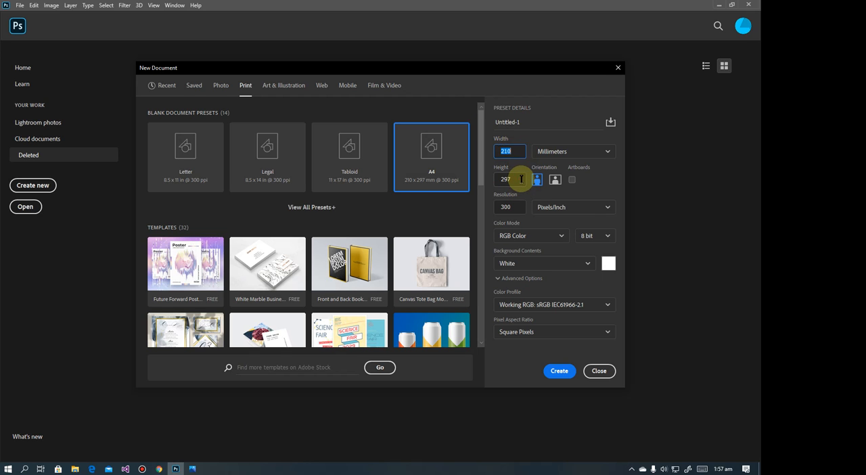
left_click(519, 179)
left_click(499, 180)
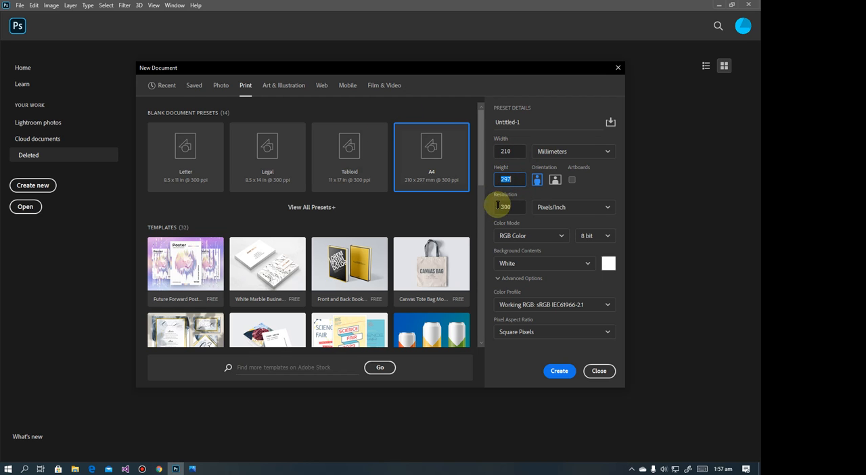
Choose Millimeters as the document unit, and switch the orientation to landscape and back to portrait
left_click(599, 152)
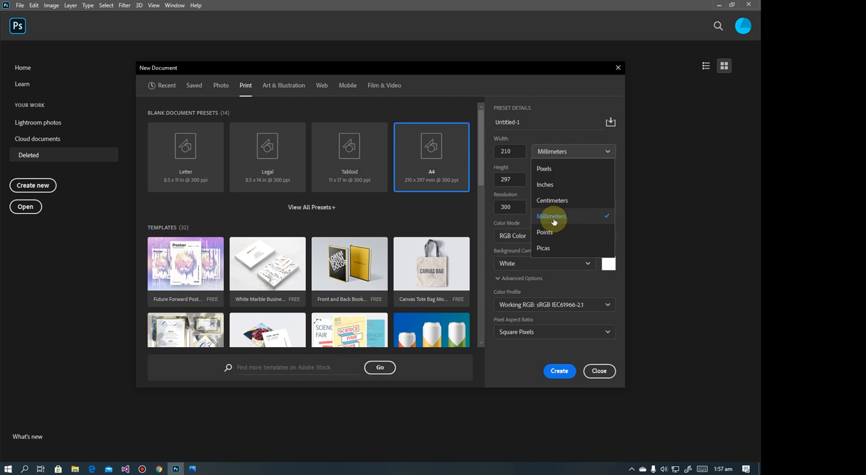
left_click(552, 219)
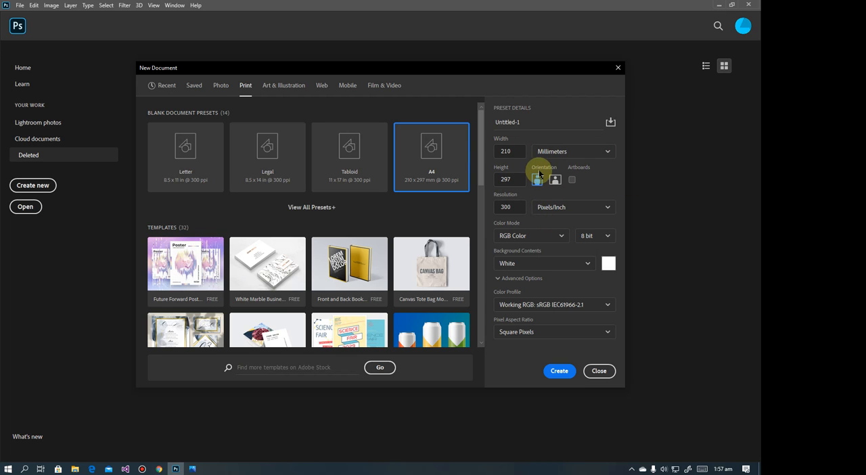
left_click(554, 180)
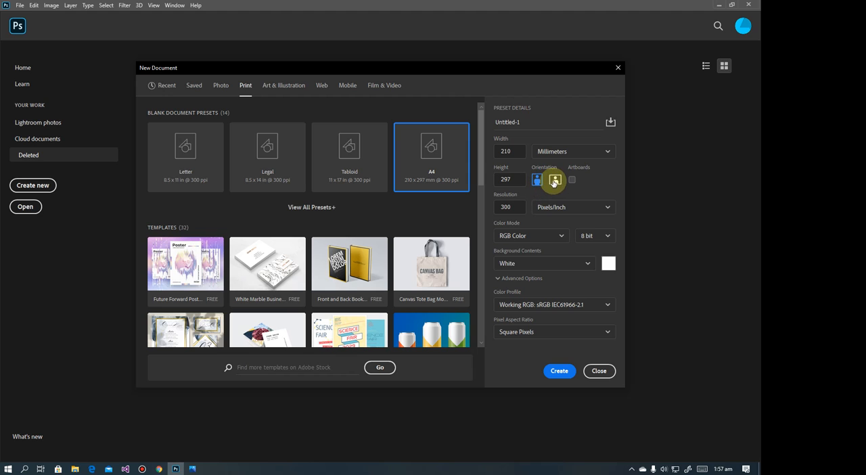
left_click(536, 180)
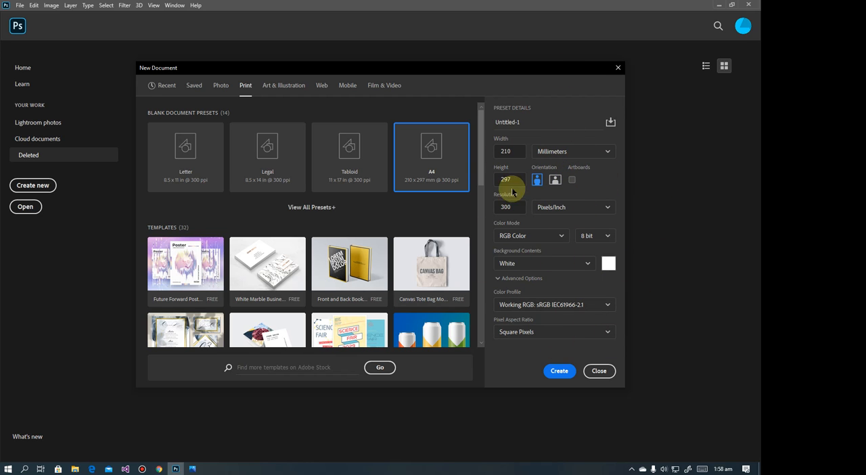
Try Black and Background Color as the background contents, and set them back to White
left_click(589, 263)
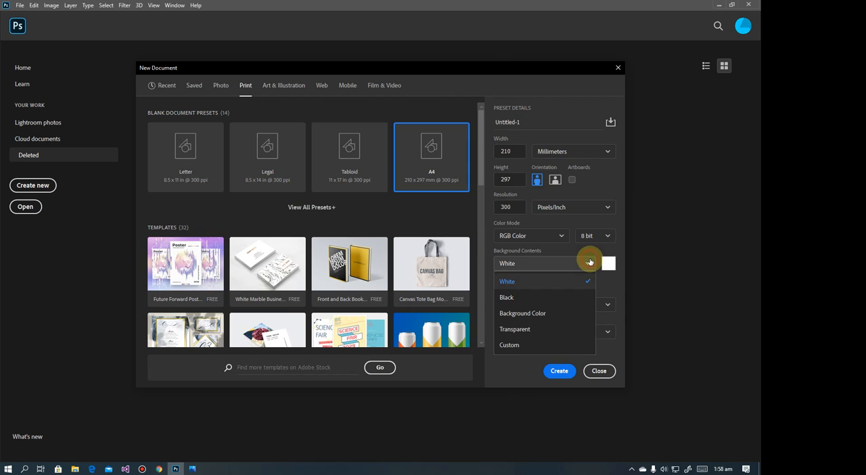
left_click(541, 298)
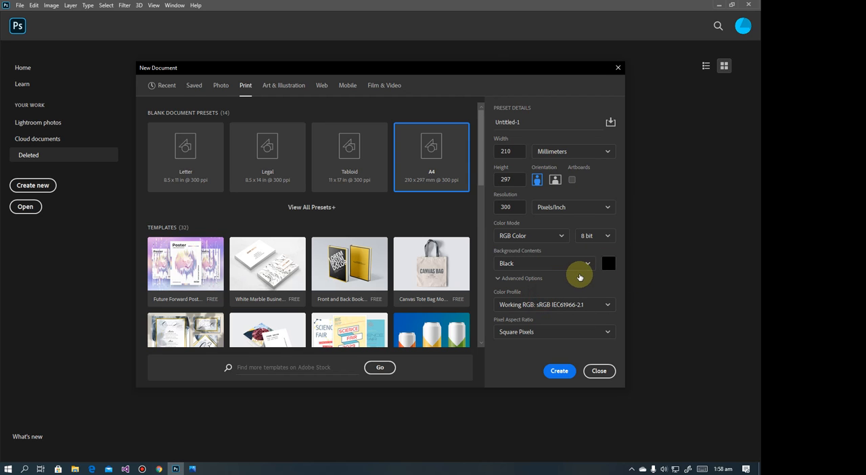
left_click(586, 263)
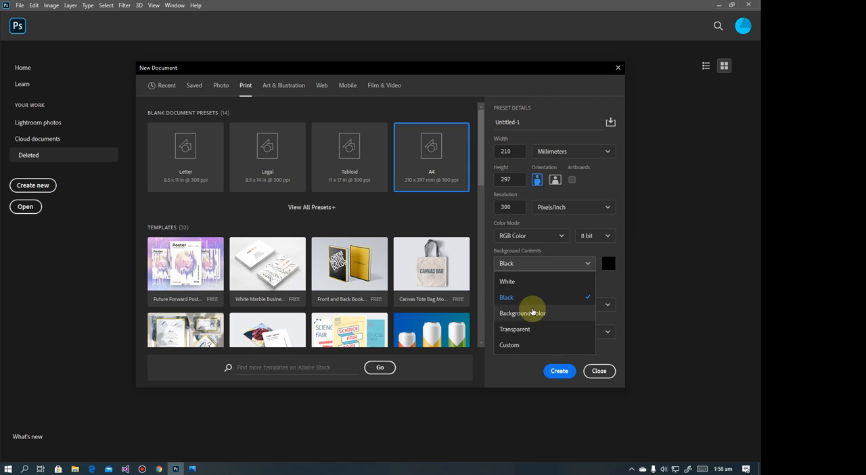
left_click(527, 313)
left_click(592, 263)
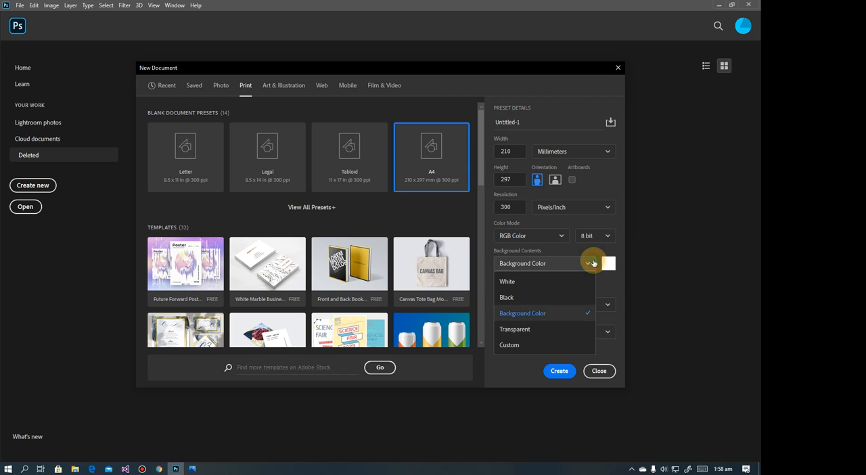
left_click(540, 279)
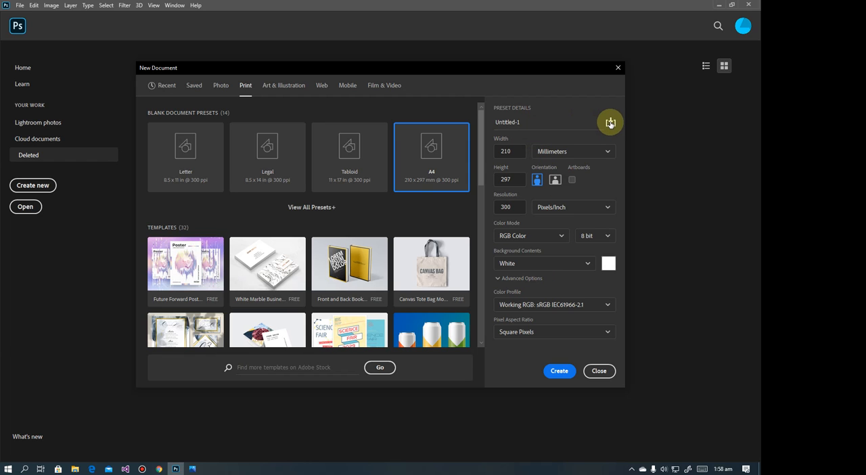
Name the new document First Project
left_click(561, 123)
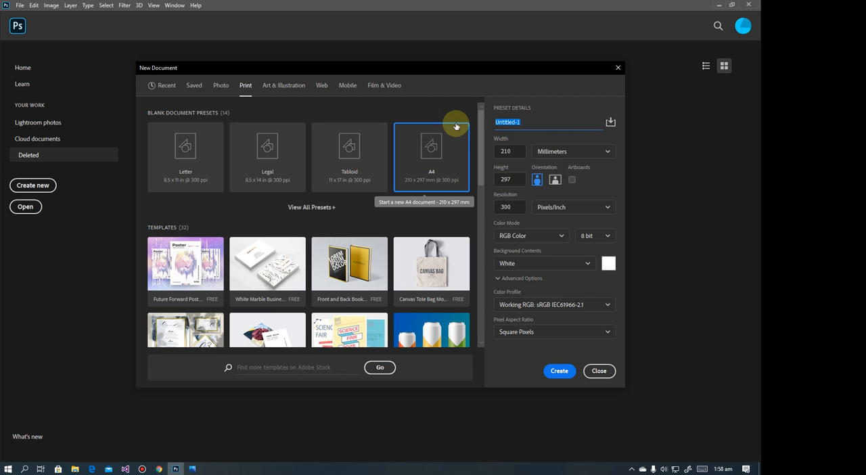
type("Fris")
key("BackSpace")
key("BackSpace")
key("BackSpace")
type("irst Project")
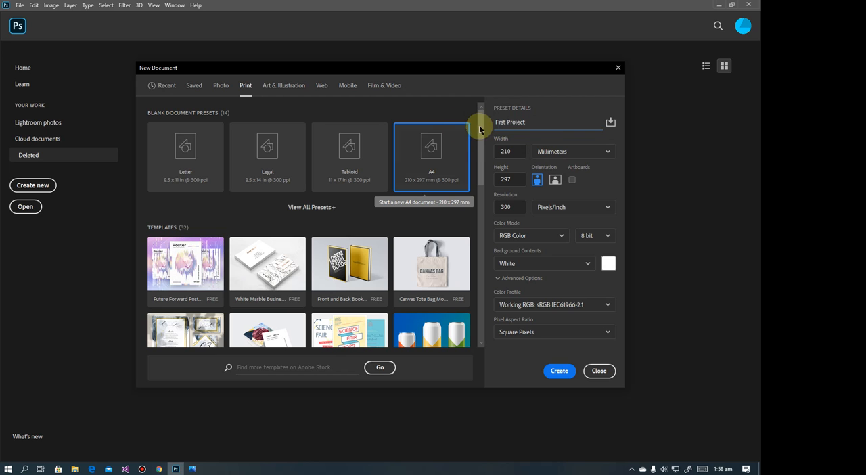
Create the First Project document from the A4 print preset with the current settings
left_click_drag(541, 121, 476, 123)
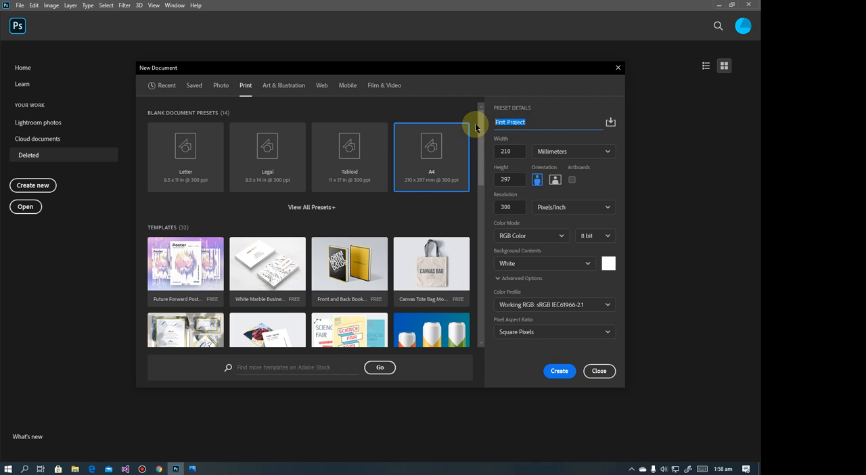
left_click(571, 378)
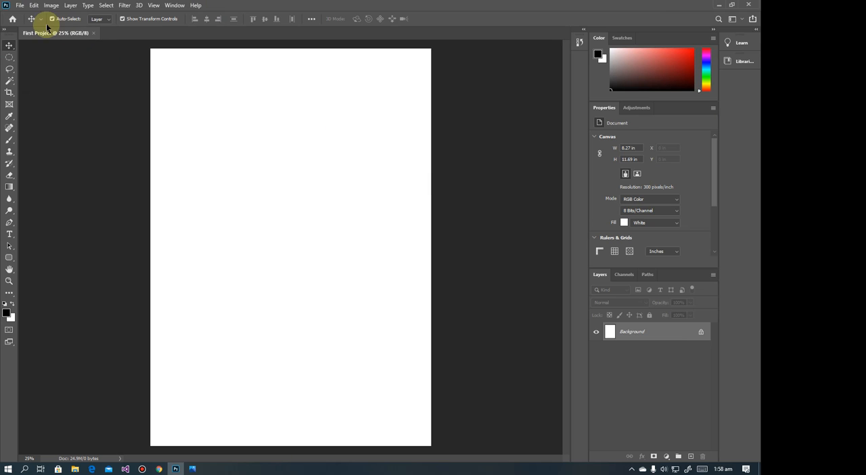
Look through the commands offered in the main menus, from File through Window
left_click(20, 6)
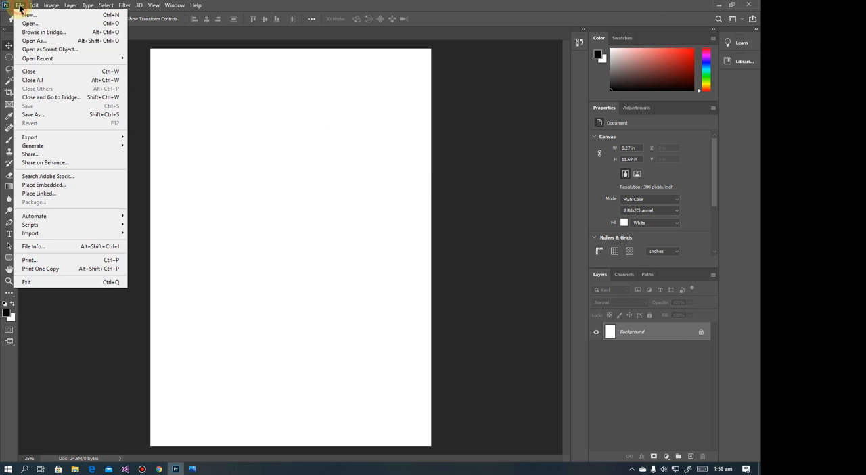
left_click(22, 6)
left_click(33, 5)
mouse_move(53, 6)
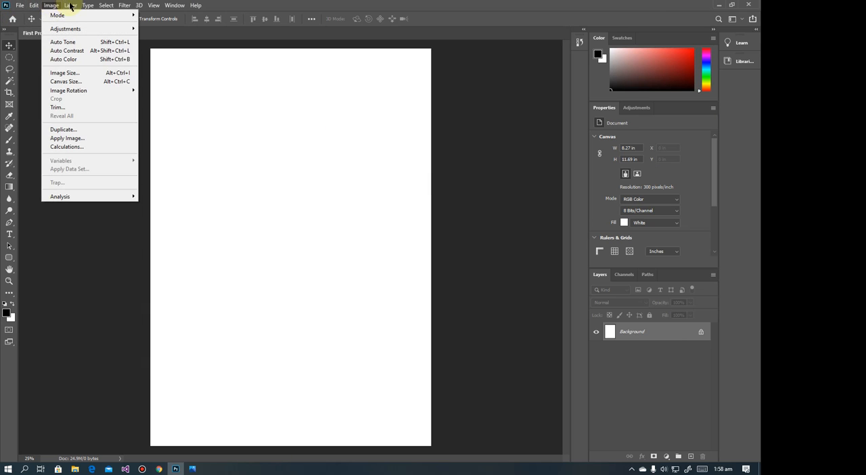
mouse_move(101, 7)
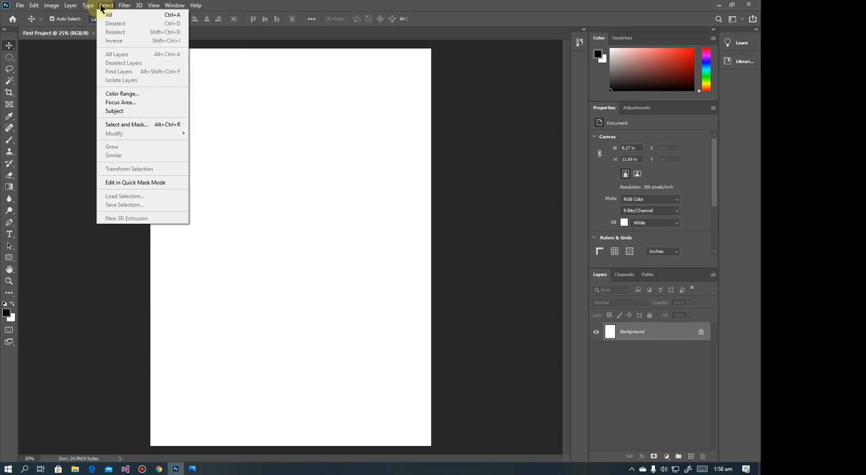
mouse_move(139, 9)
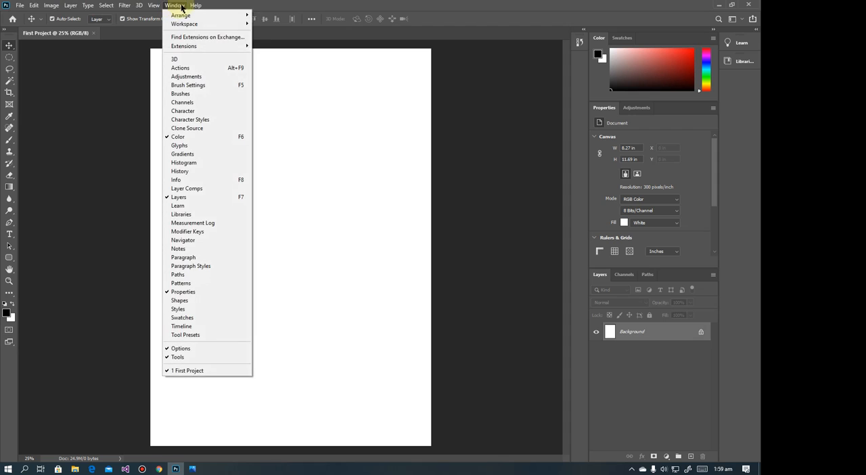
mouse_move(192, 7)
left_click(222, 6)
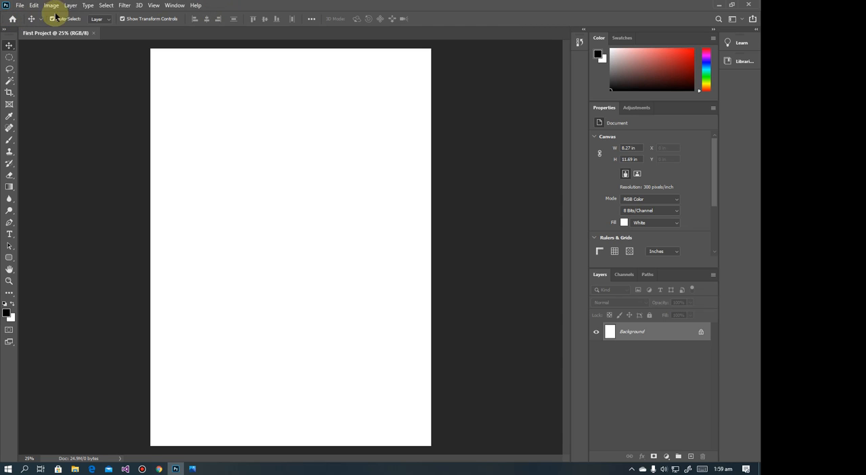
Visit the home screen and return to the First Project document
left_click(13, 19)
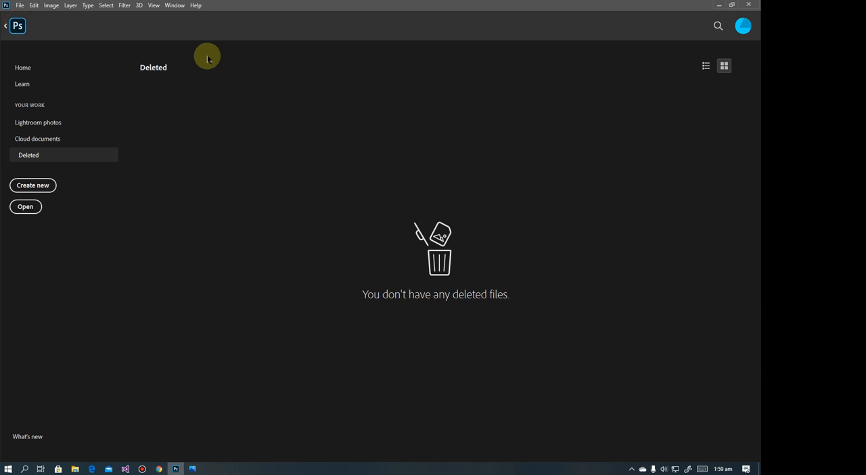
left_click(13, 26)
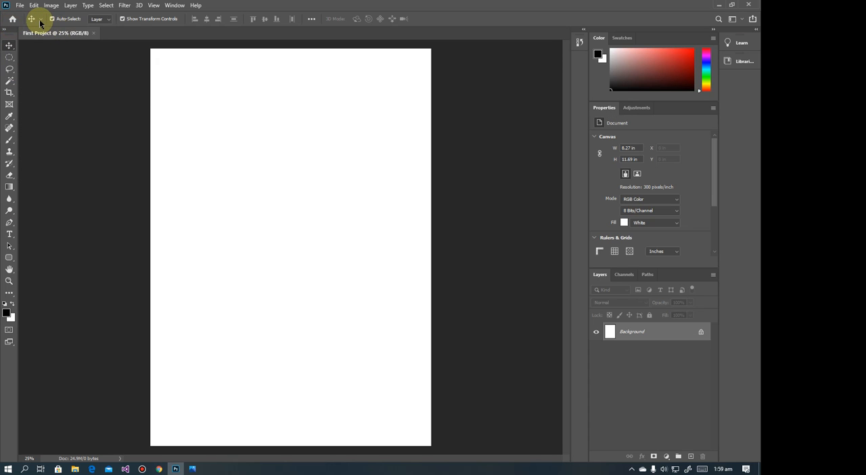
Check the tool presets of the Move and Elliptical Marquee tools, and view the Magic Wand tool's options
left_click(35, 18)
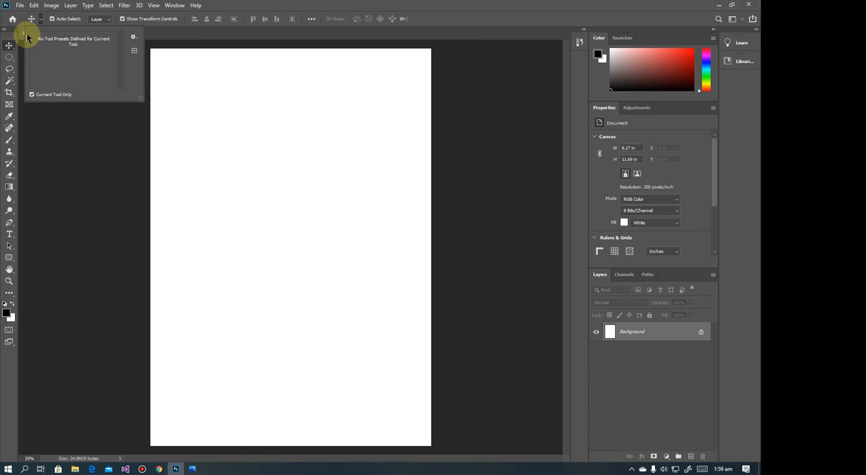
left_click(34, 18)
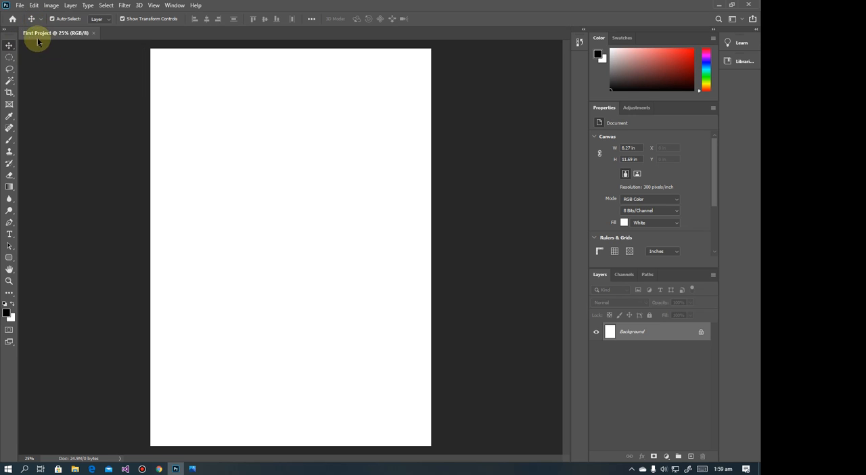
left_click(10, 60)
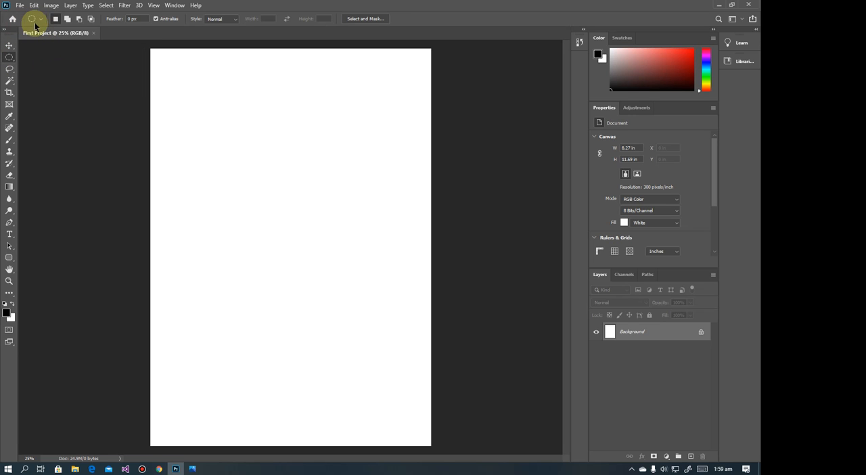
left_click(42, 20)
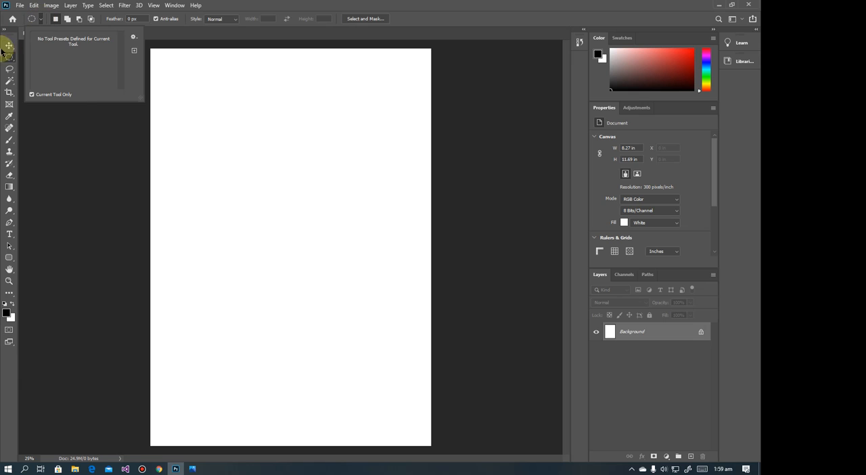
left_click(9, 79)
left_click(9, 81)
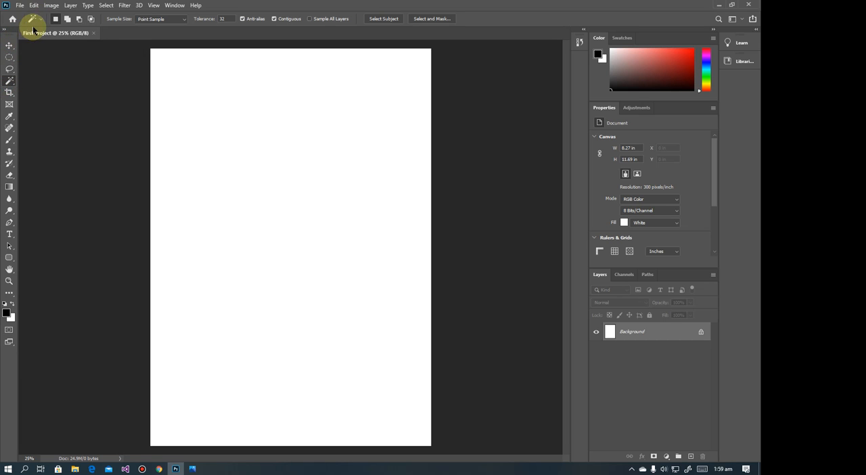
Activate the Move tool, and turn its Auto-Select and Show Transform Controls options off and back on
left_click(10, 47)
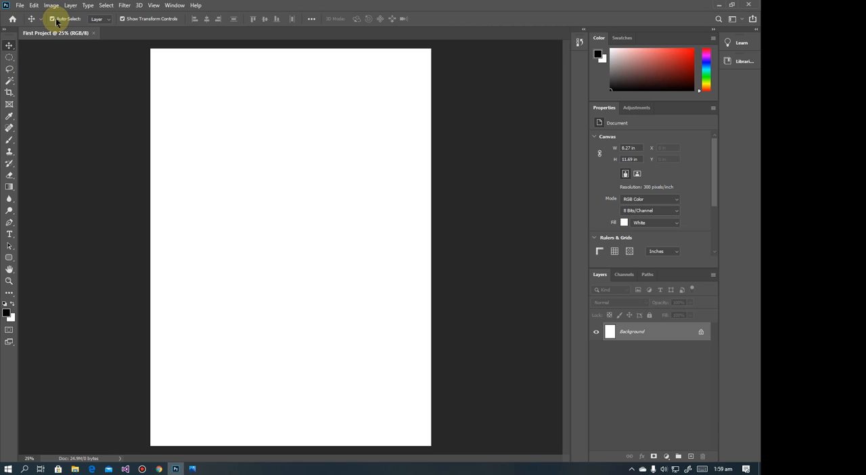
left_click(124, 19)
left_click(54, 19)
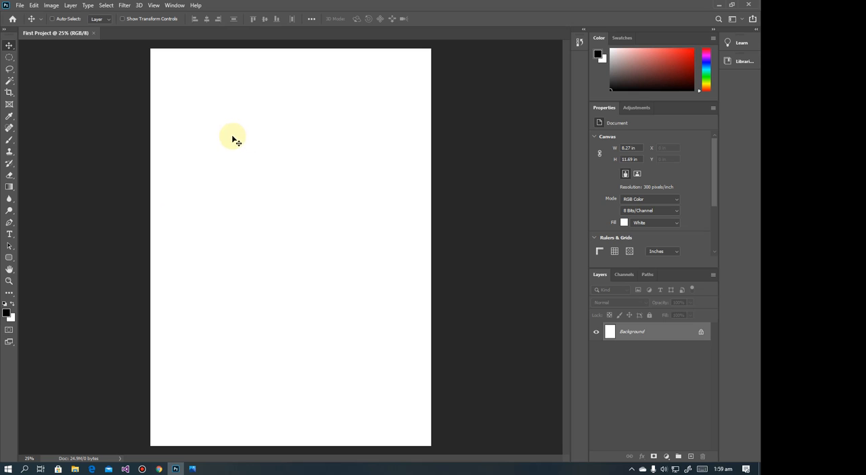
left_click(138, 18)
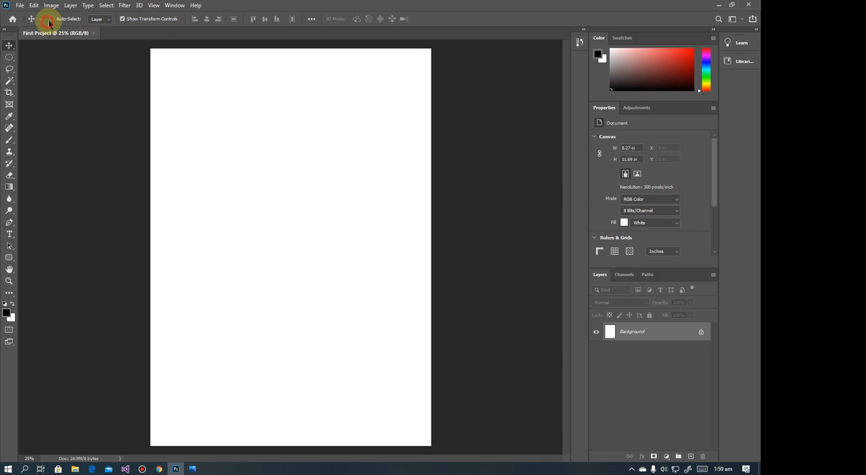
left_click(49, 21)
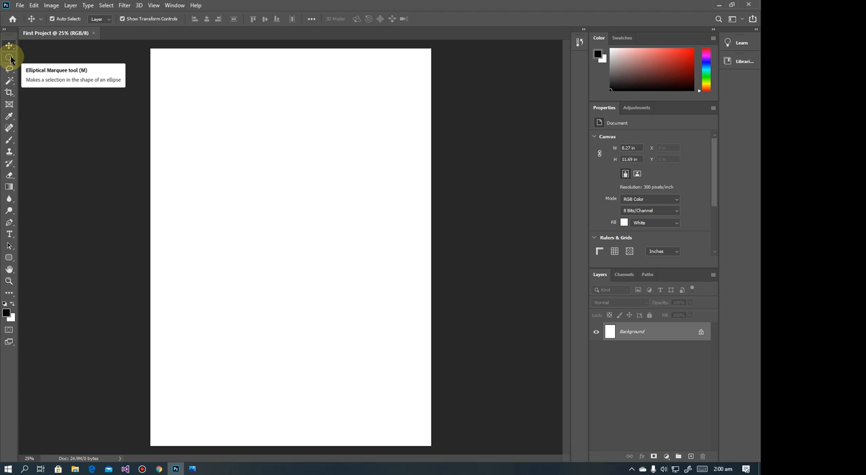
Replace the Elliptical Marquee with the Rectangular Marquee Tool, and view the variants of the Lasso Tool
left_click(11, 60)
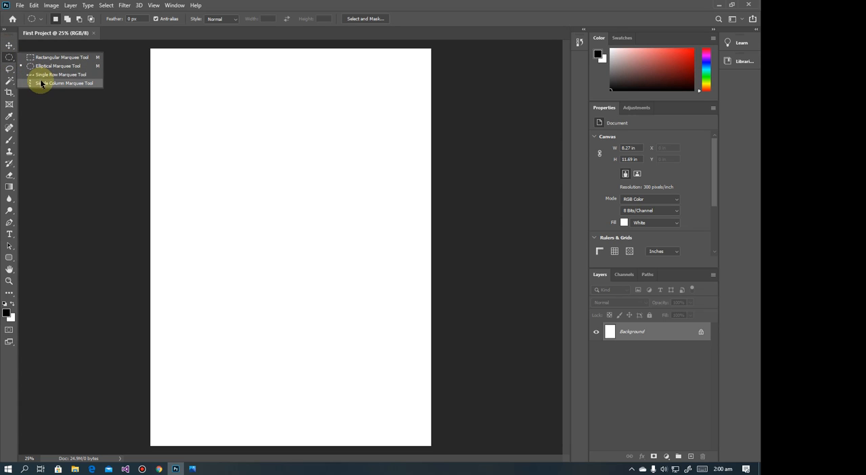
left_click(37, 57)
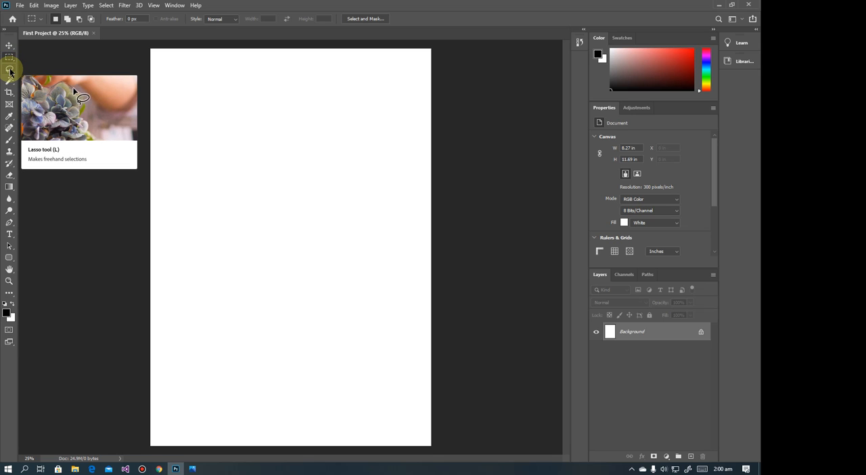
left_click(11, 70)
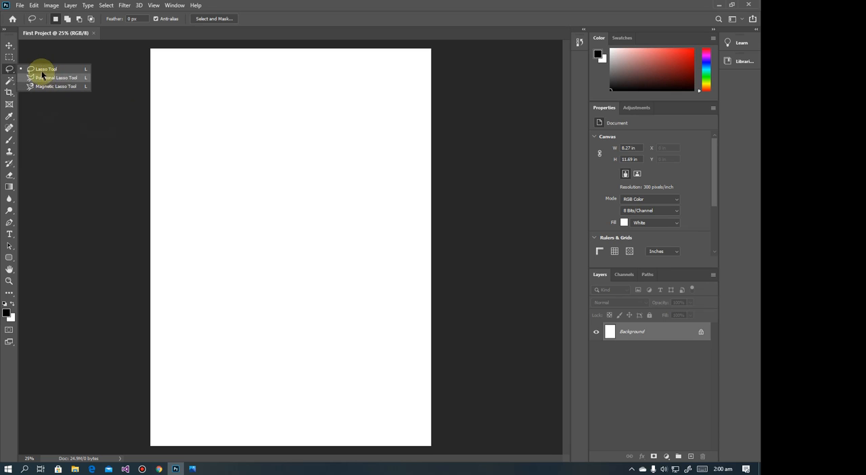
left_click(10, 71)
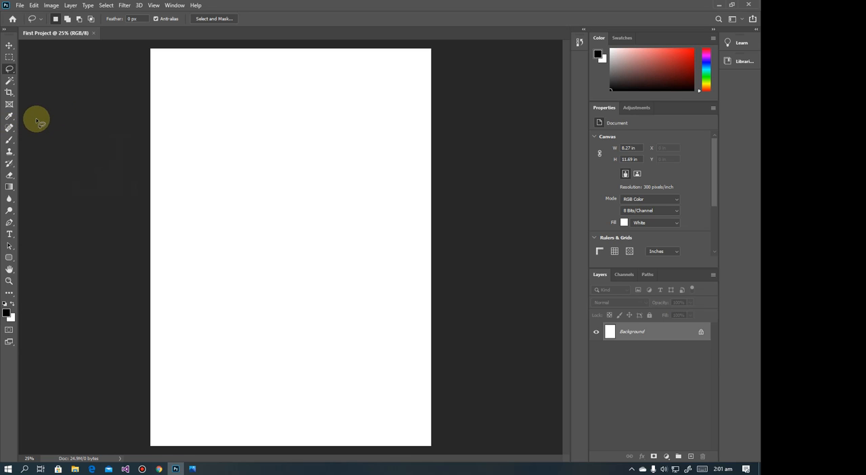
View the tool variants grouped with the Spot Healing Brush and the Brush Tool
left_click(9, 127)
right_click(9, 127)
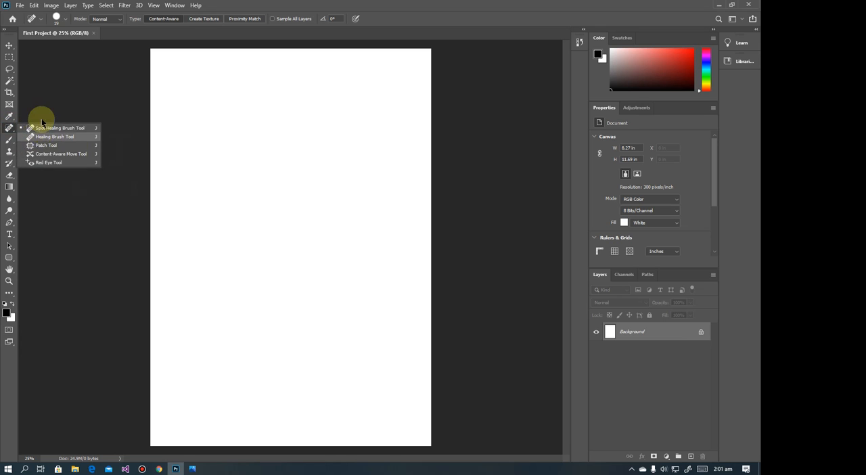
left_click(39, 86)
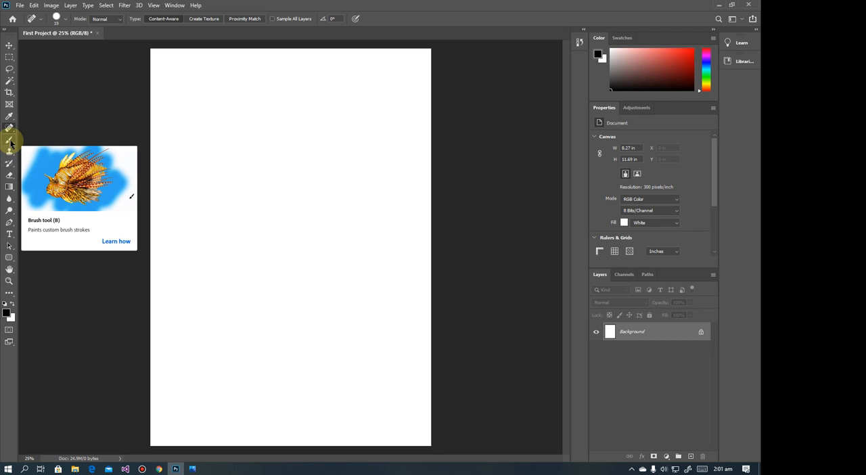
left_click(10, 143)
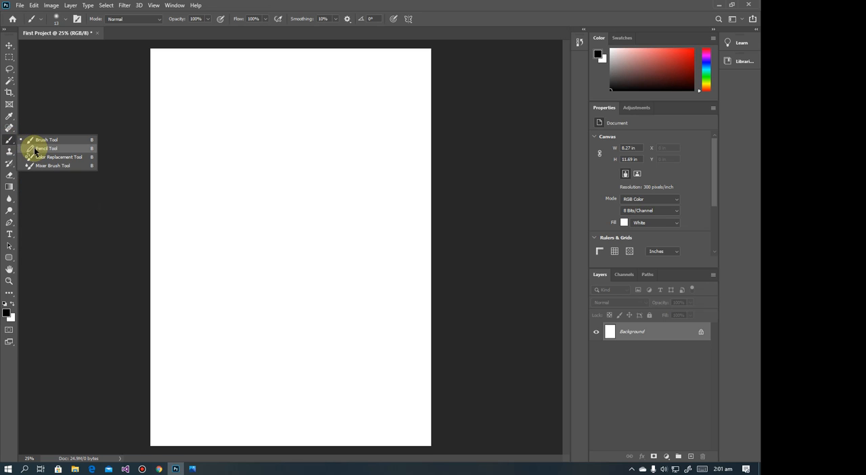
left_click(17, 139)
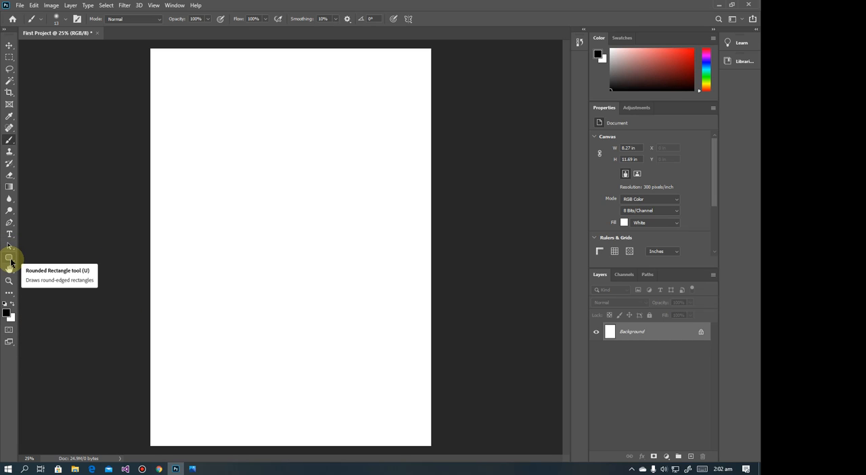
Switch from the Rounded Rectangle to the Rectangle Tool, and dismiss the IObit Uninstaller recommendation popup
left_click_drag(11, 263, 33, 257)
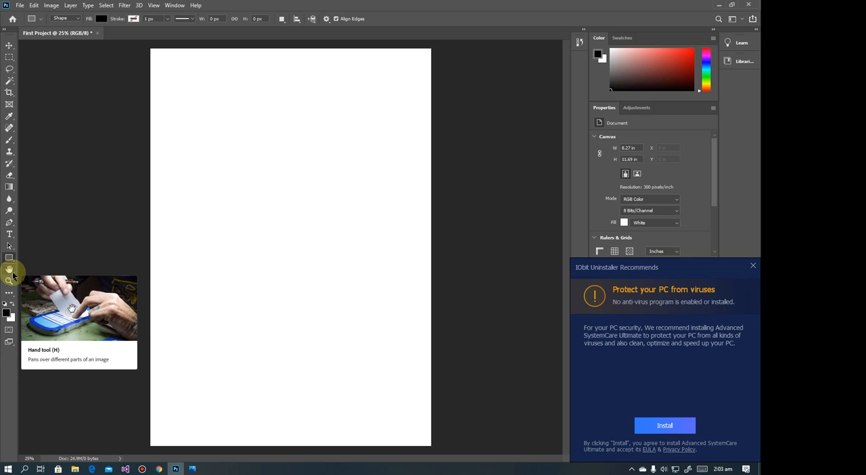
left_click(752, 265)
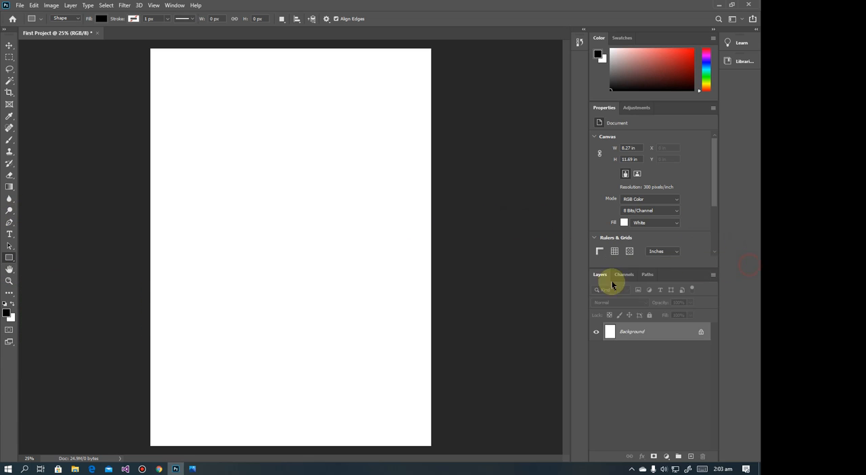
Examine the tool groups and their shortcuts in the Customize Toolbar dialog, and close it without changes
left_click(9, 293)
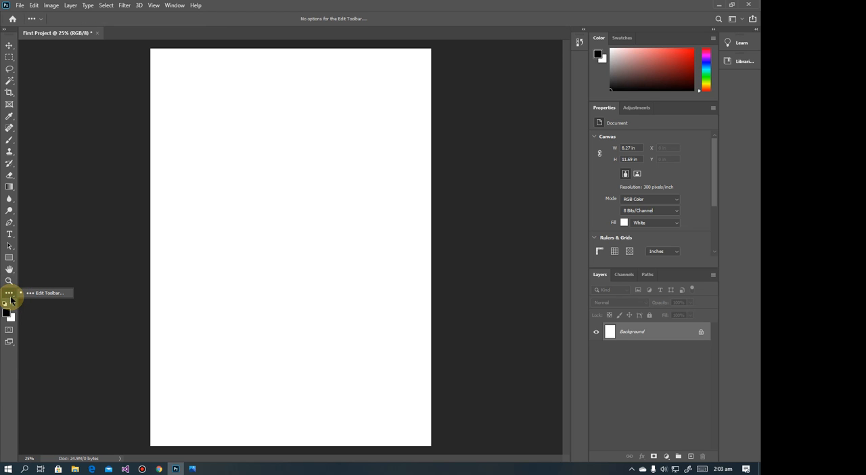
left_click(37, 293)
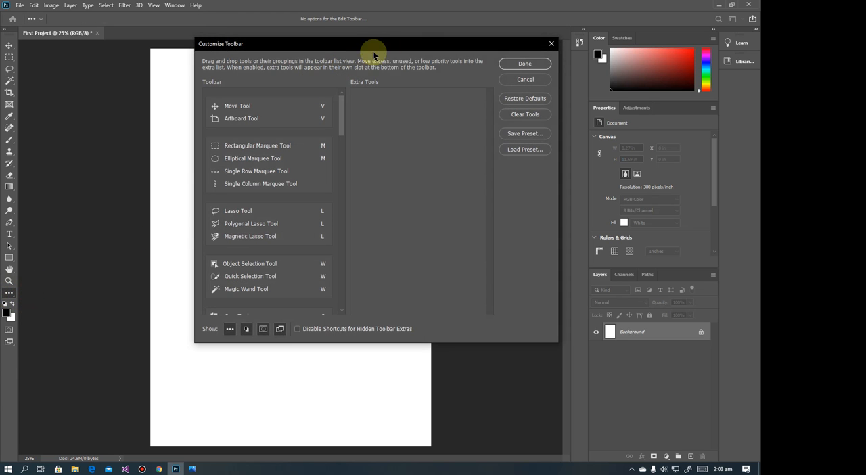
scroll(315, 174, "down", 5)
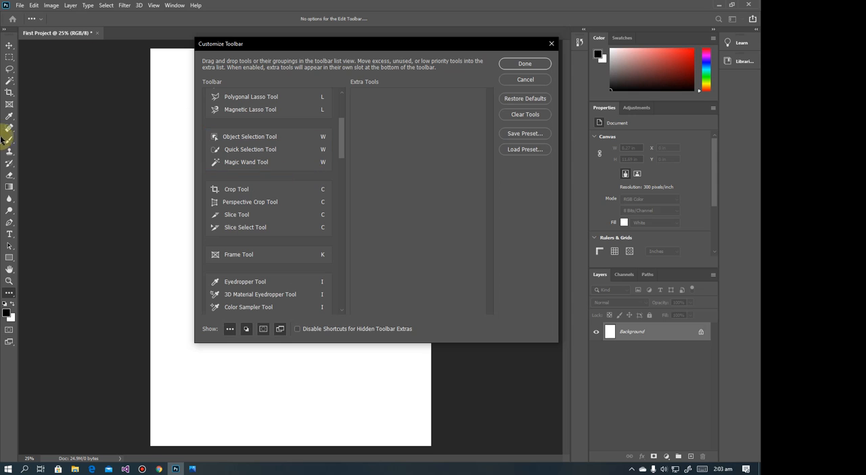
scroll(301, 277, "down", 4)
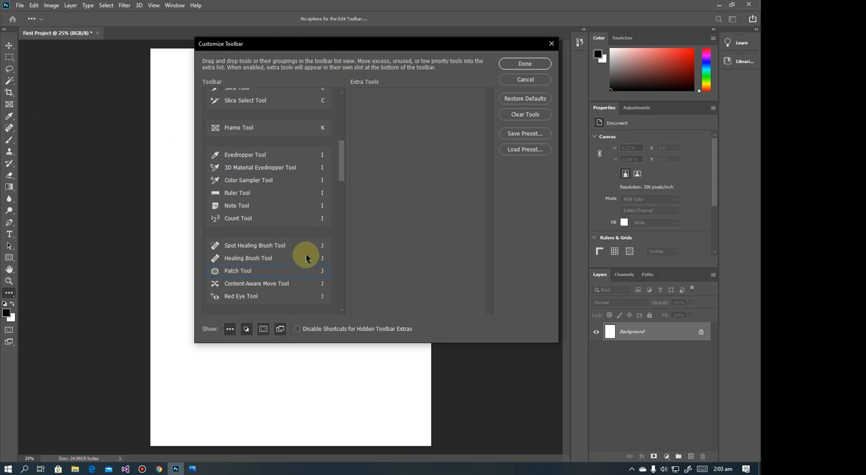
scroll(302, 228, "down", 3)
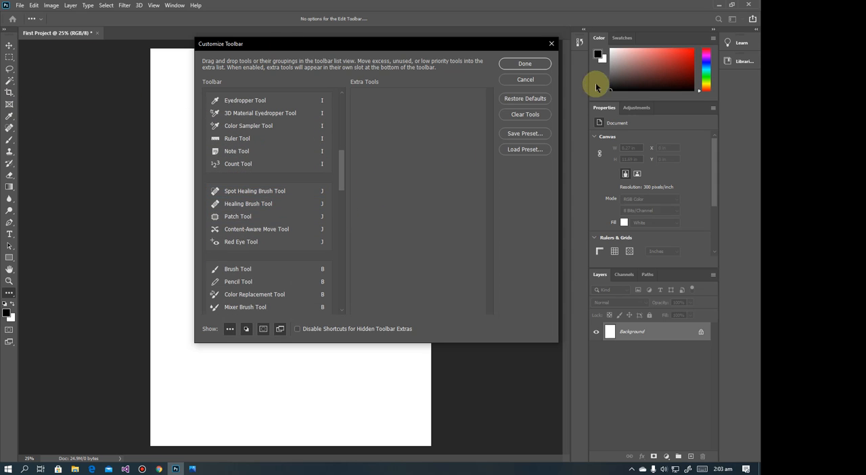
left_click(551, 44)
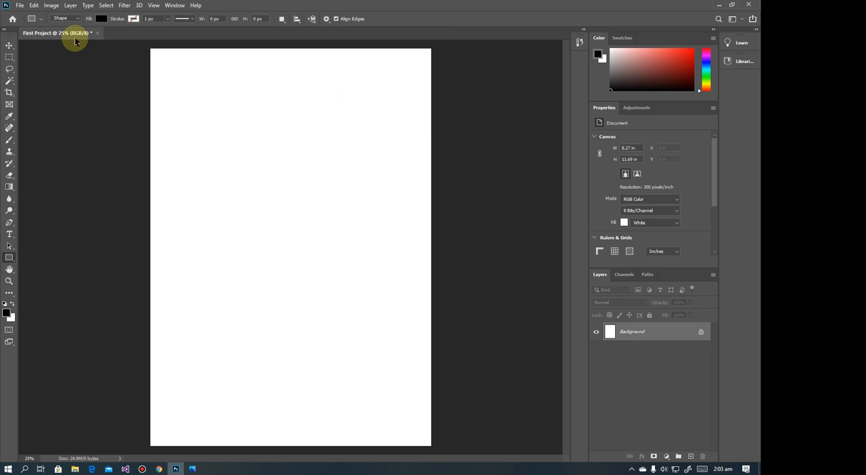
Undock the First Project document into a floating window
left_click_drag(75, 39, 84, 79)
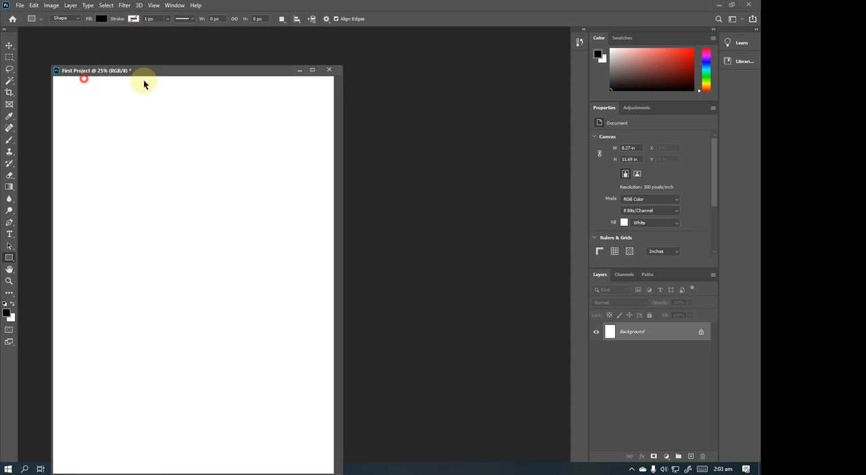
Move the floating First Project document window up and dock it back into the workspace
left_click_drag(143, 83, 155, 52)
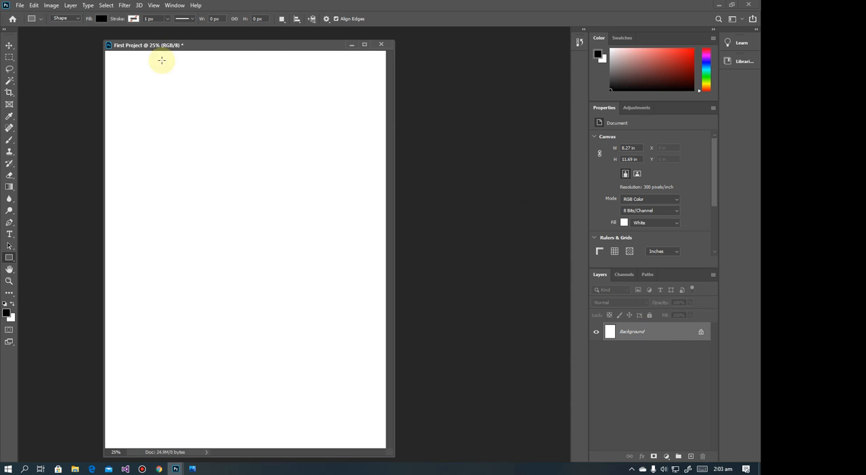
left_click_drag(163, 46, 158, 33)
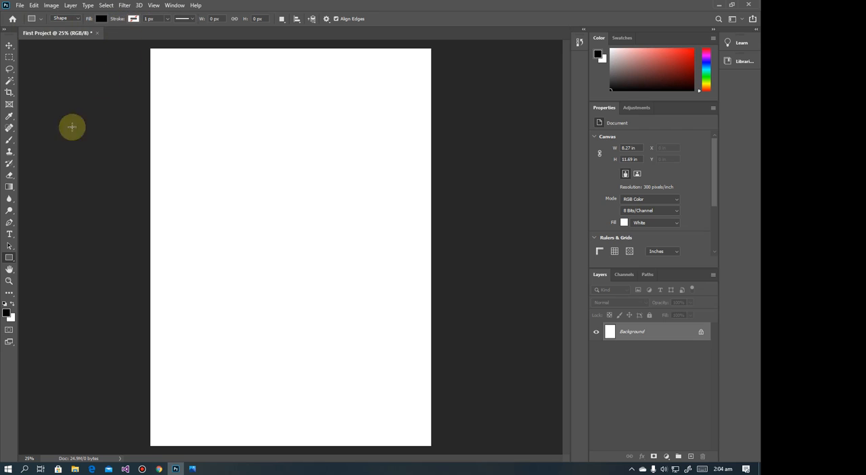
Compare the options of the Move Tool and the Frame Tool, return to the Move Tool, and view the list of available panels
left_click(9, 45)
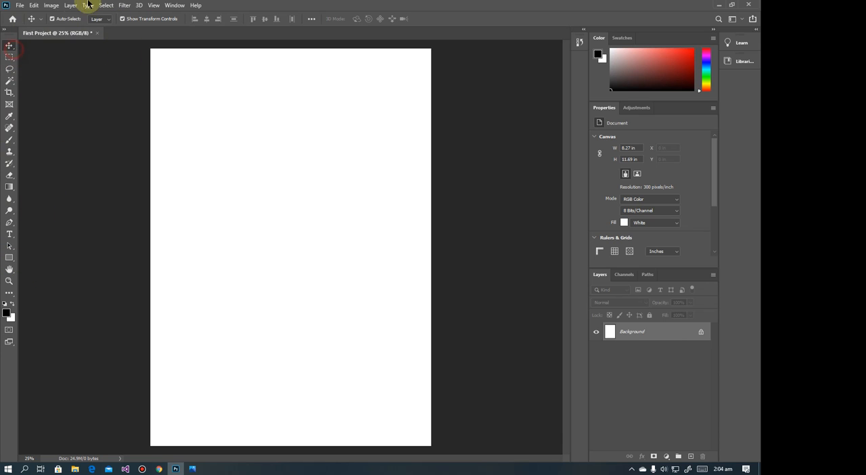
left_click(9, 104)
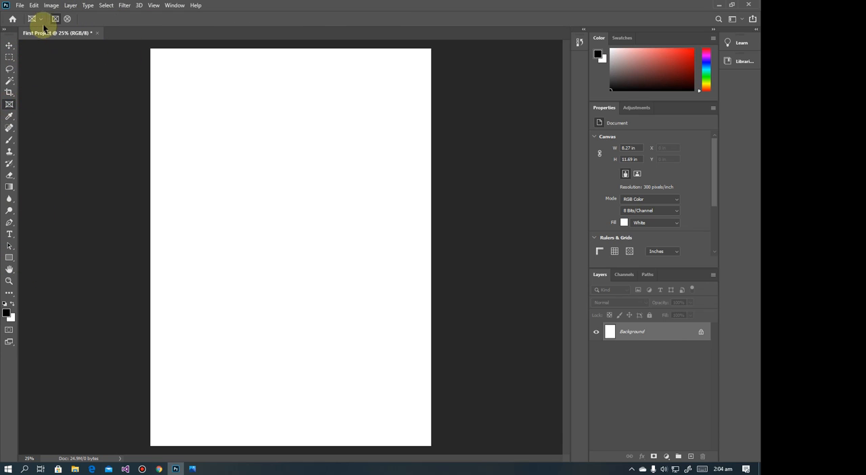
left_click(8, 45)
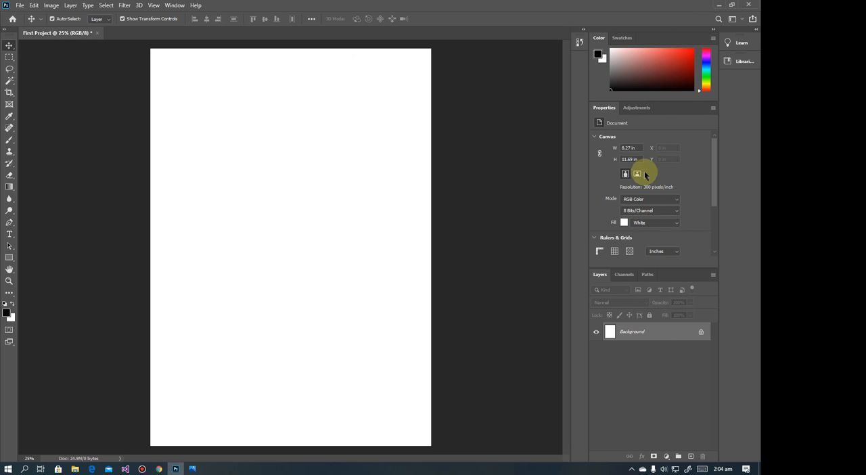
left_click(174, 6)
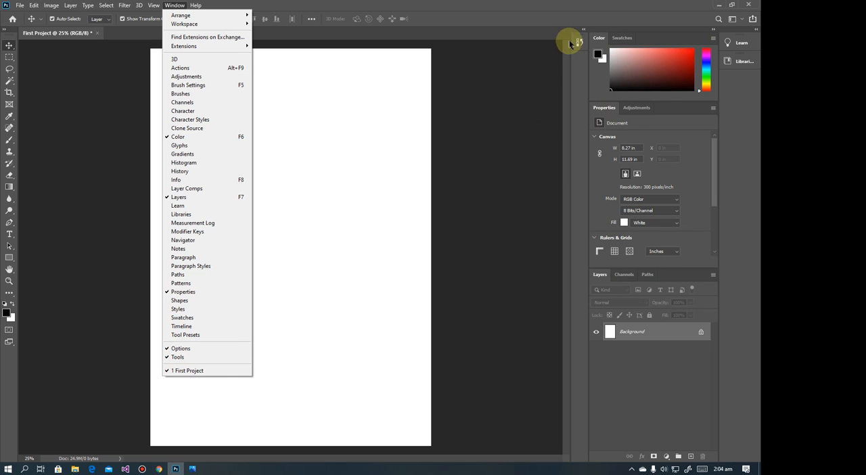
left_click(174, 7)
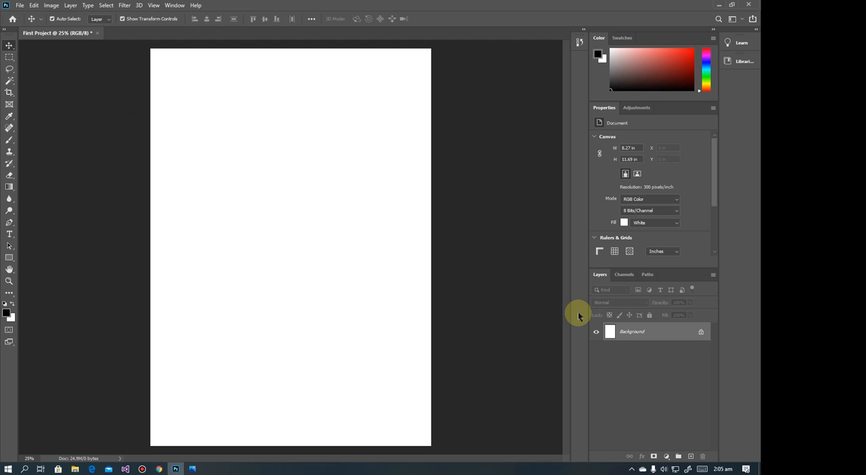
Try scrubby zooming on the canvas with the Zoom Tool, ending at 23.5%, and return to the Move Tool
left_click(9, 281)
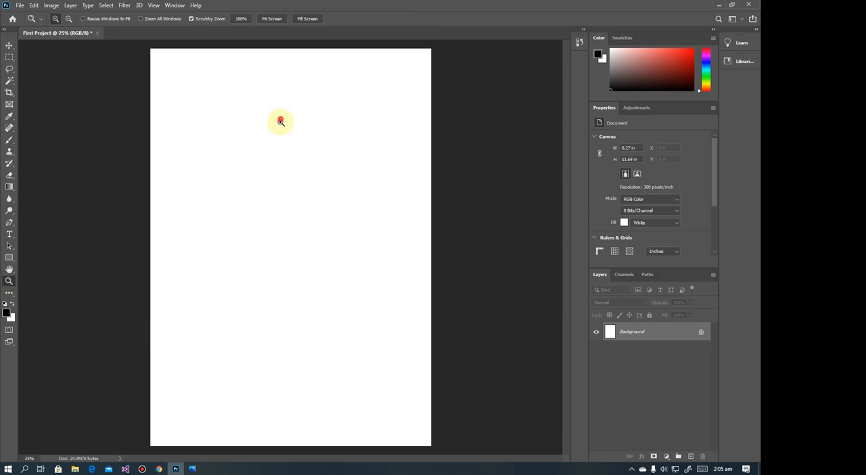
left_click_drag(280, 122, 316, 206)
left_click_drag(234, 207, 268, 230)
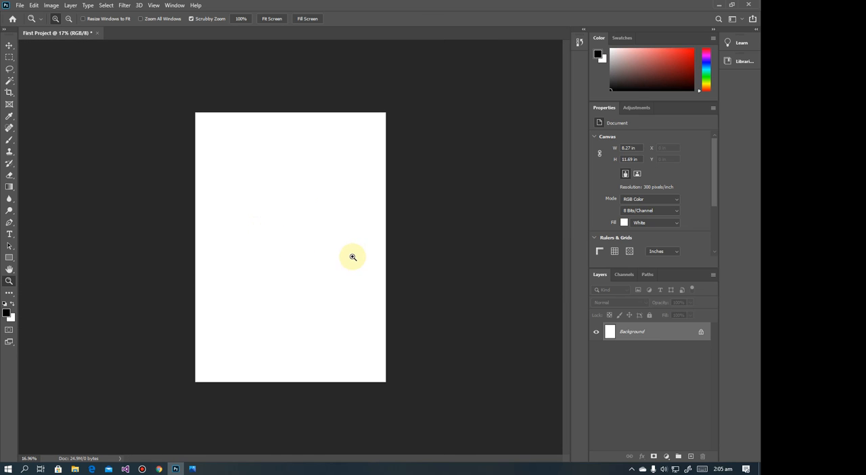
left_click_drag(336, 266, 336, 246)
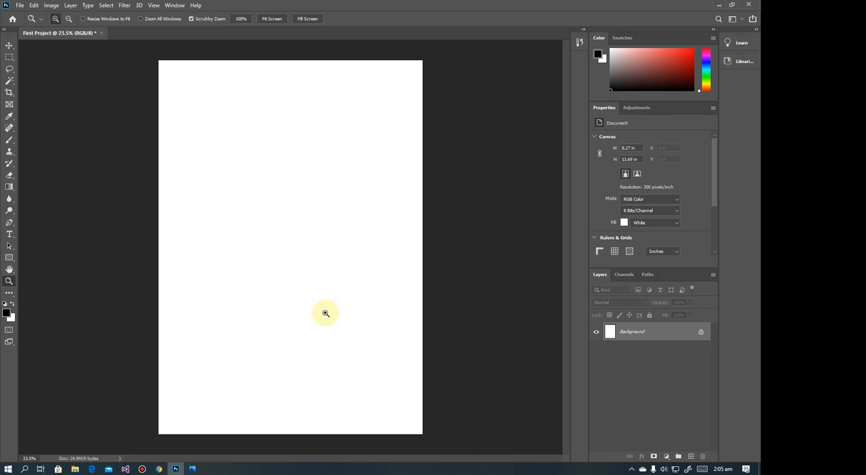
left_click(9, 46)
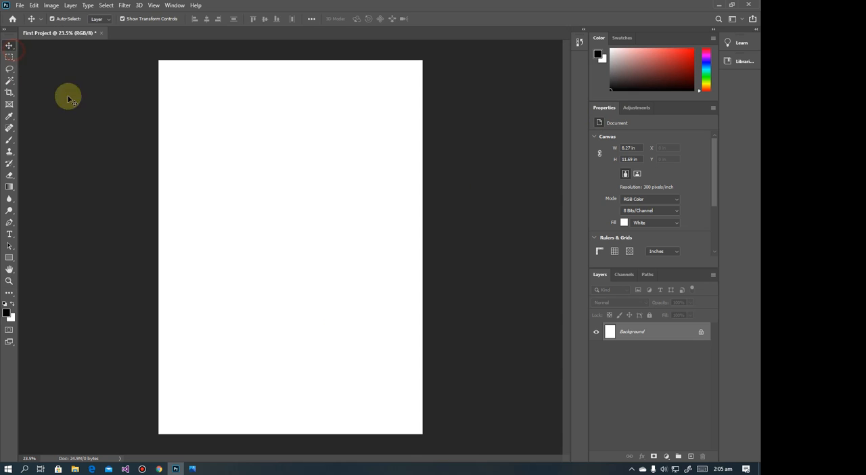
View the corporate banner reference image in Photos, and return to Photoshop to browse the Window and Edit commands
left_click(194, 469)
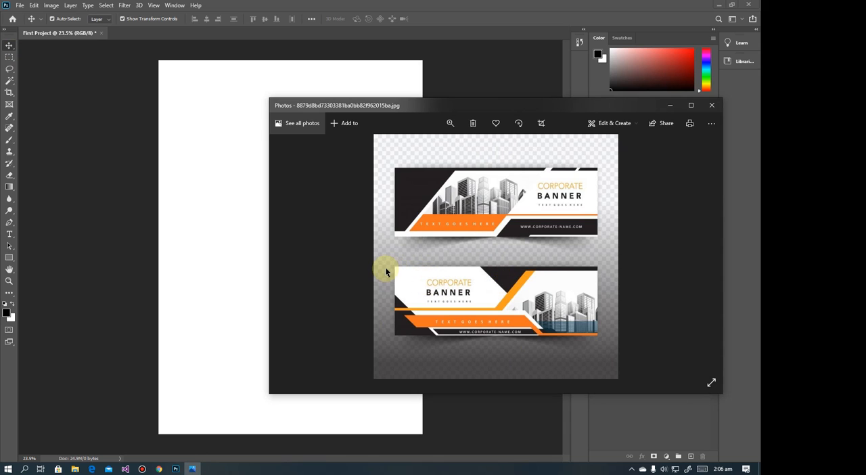
left_click(444, 76)
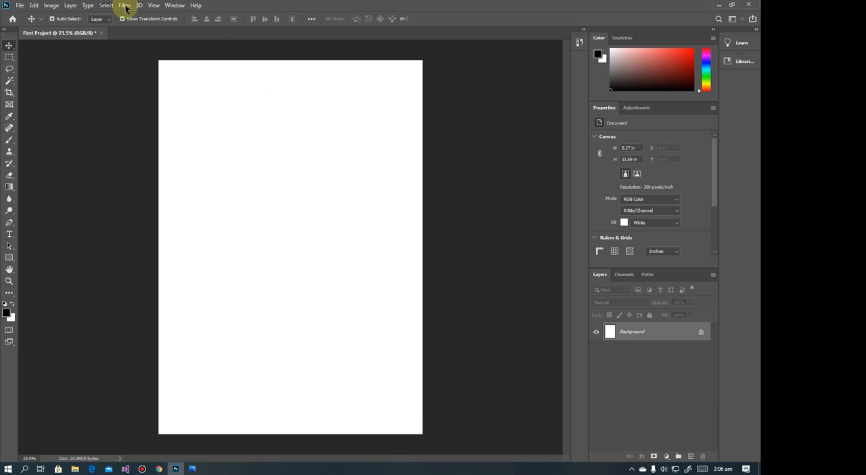
left_click(175, 5)
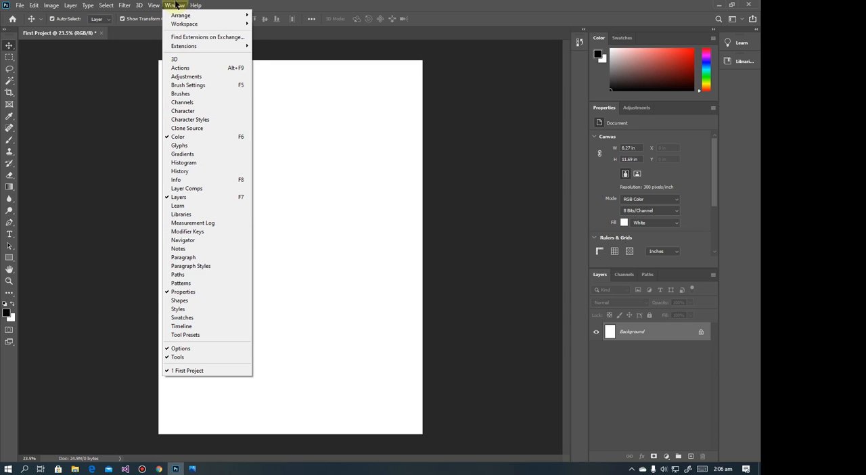
mouse_move(110, 6)
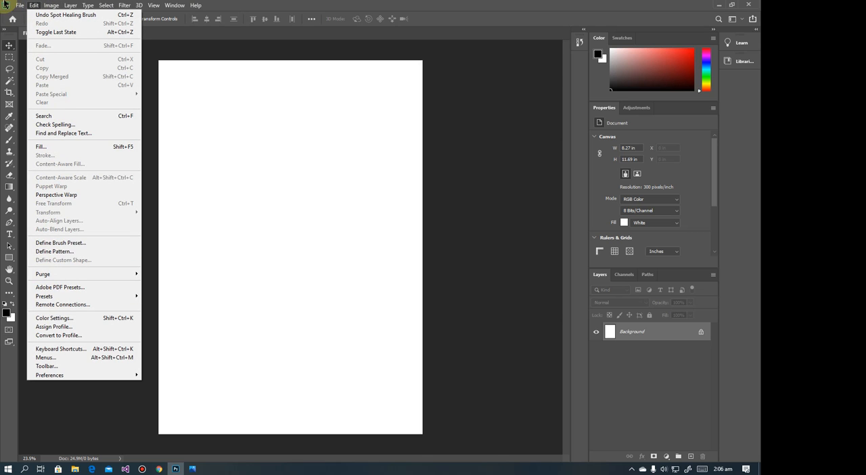
left_click(210, 132)
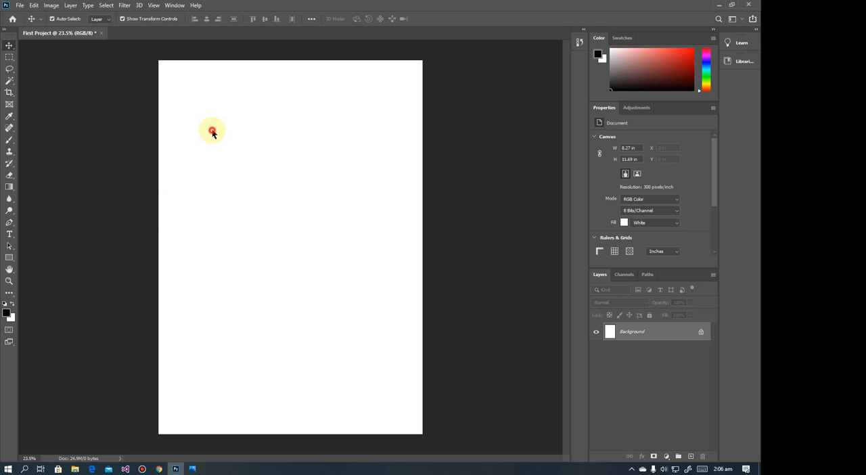
Show the rulers and place guides along all four edges of the canvas
key("ctrl+r")
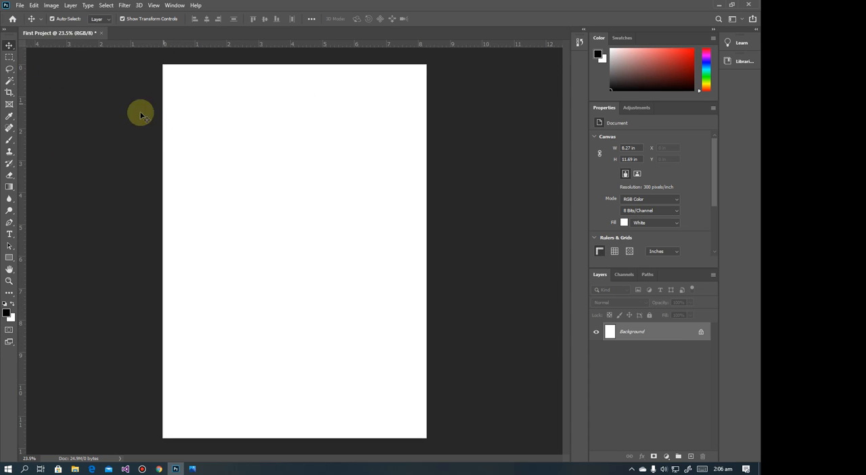
left_click_drag(21, 173, 163, 173)
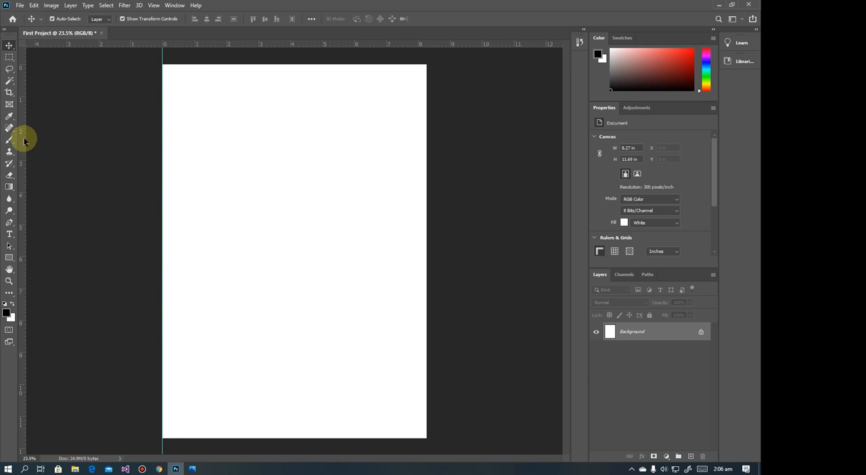
left_click_drag(23, 138, 426, 168)
left_click_drag(349, 57, 349, 65)
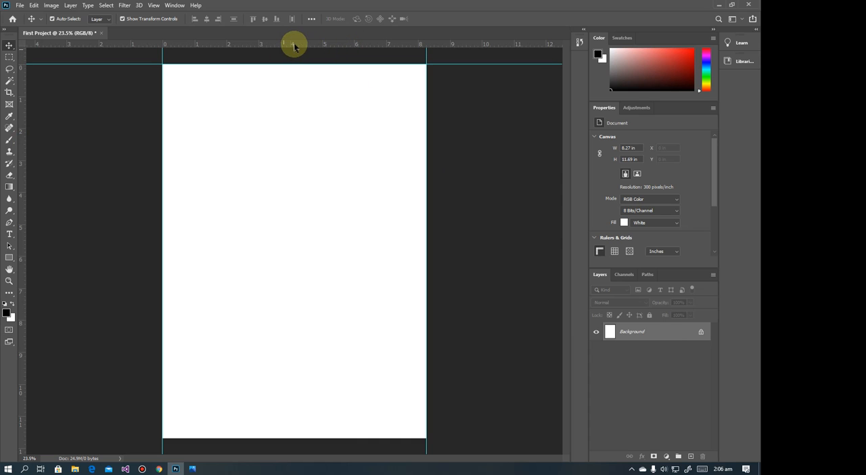
left_click_drag(286, 46, 282, 438)
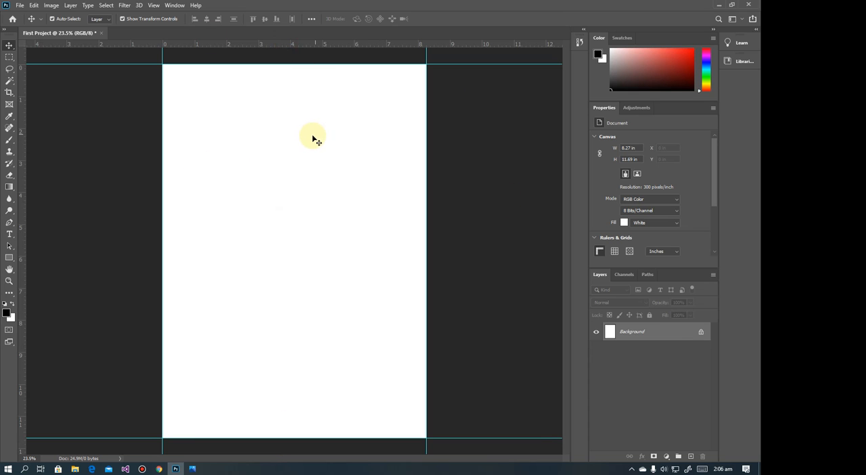
Divide the page into bands with horizontal guides at about 3, 6 and 9 inches
scroll(303, 141, "down", 1)
scroll(302, 140, "down", 3)
scroll(298, 124, "up", 3)
scroll(298, 125, "down", 1)
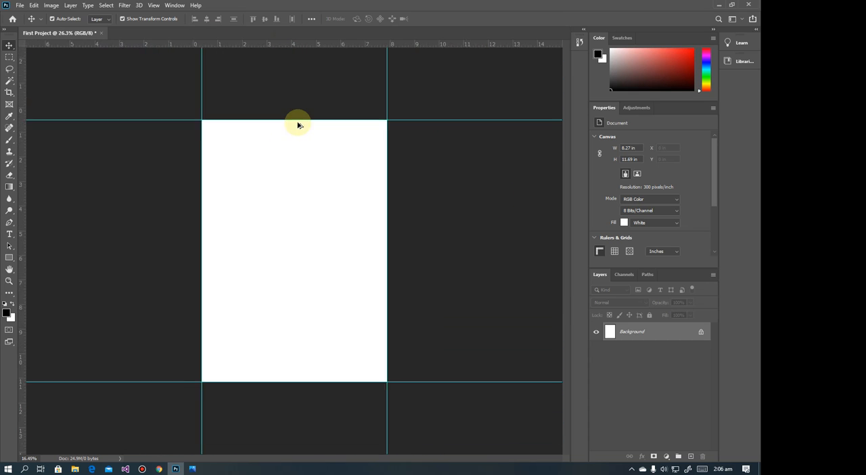
scroll(298, 125, "up", 1)
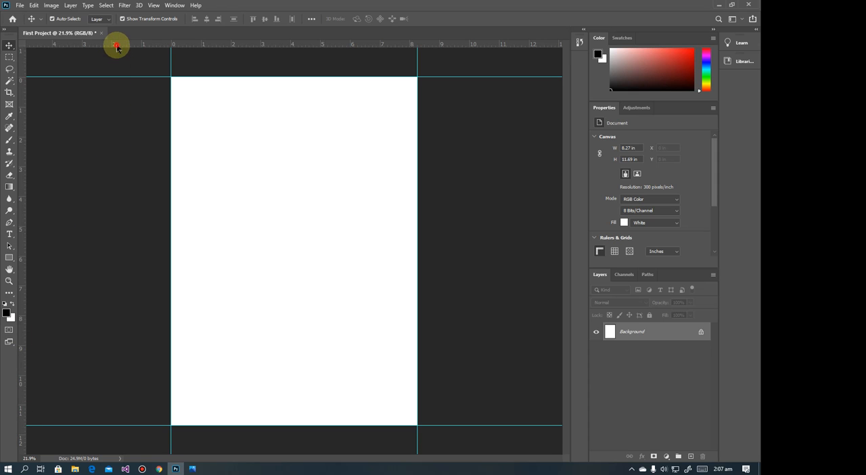
left_click_drag(116, 48, 103, 165)
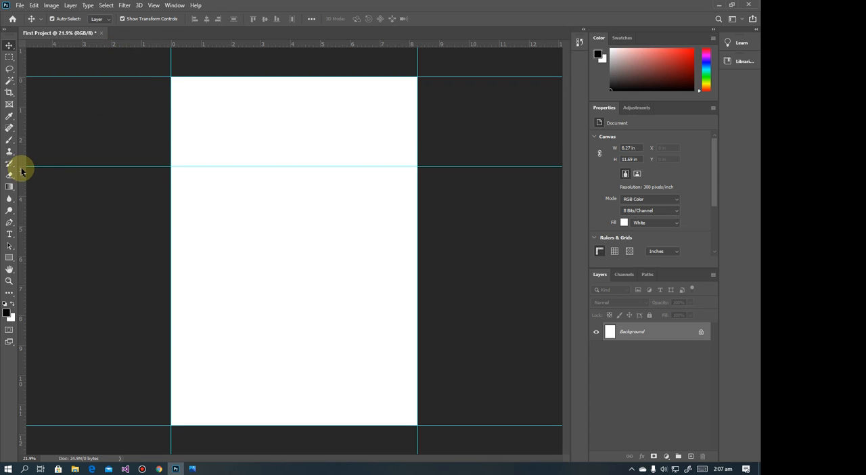
left_click_drag(193, 43, 162, 255)
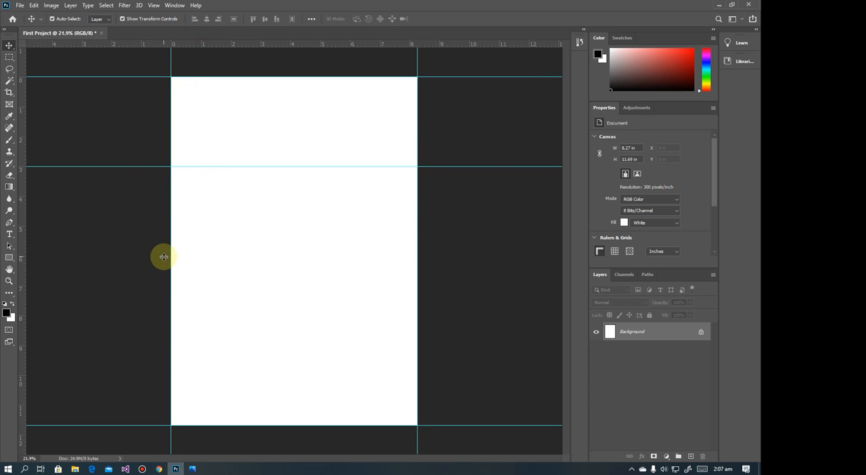
left_click_drag(168, 45, 156, 345)
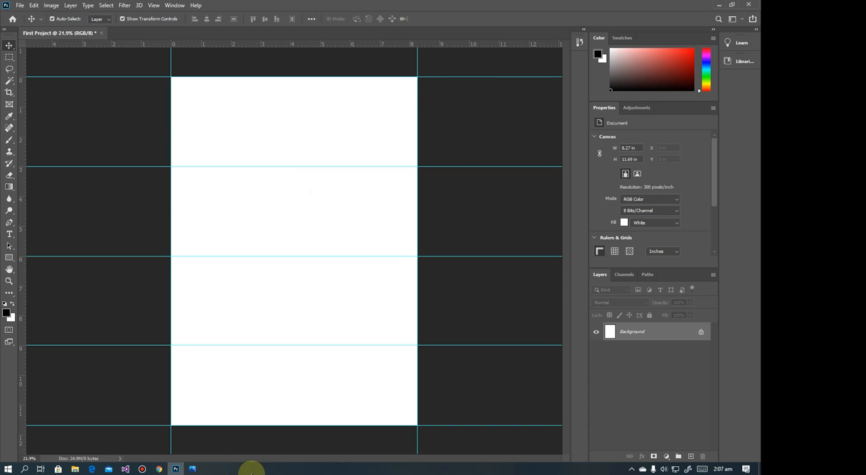
Check the banner reference in Photos, and crop the Photoshop canvas to its topmost band, ending at the 3-inch guide
left_click(192, 469)
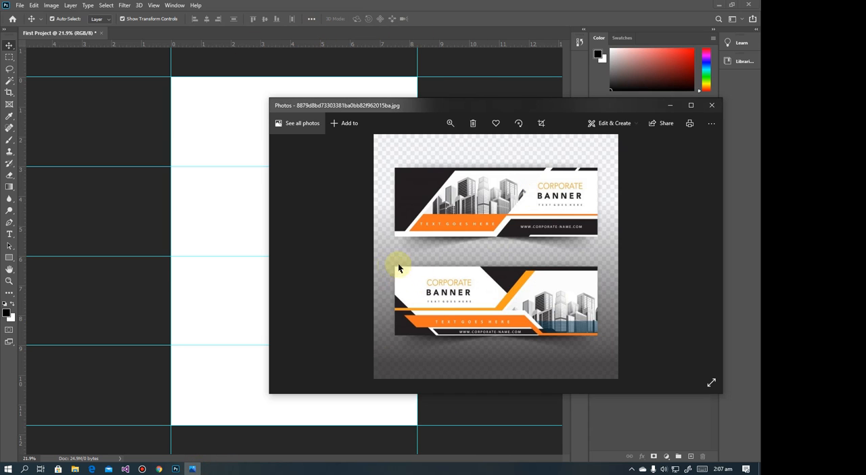
left_click(440, 82)
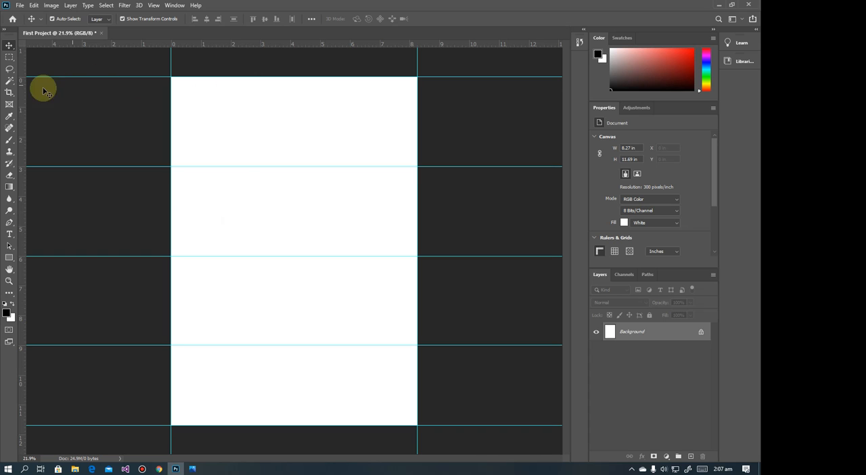
left_click(10, 91)
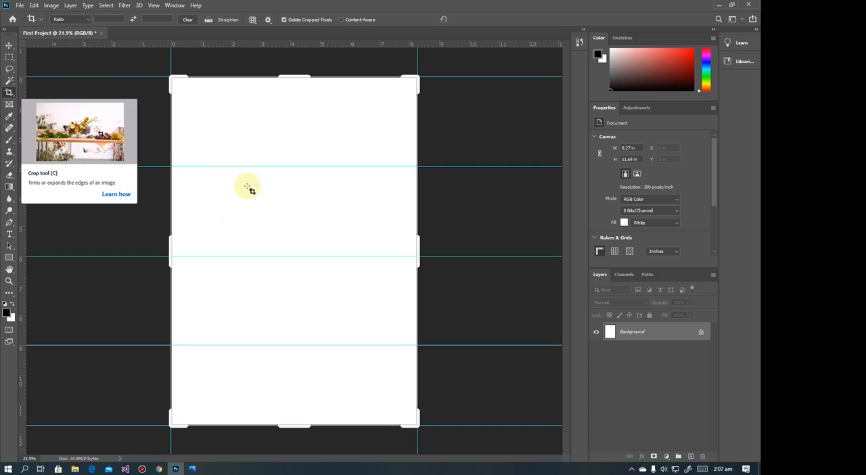
left_click_drag(303, 427, 298, 295)
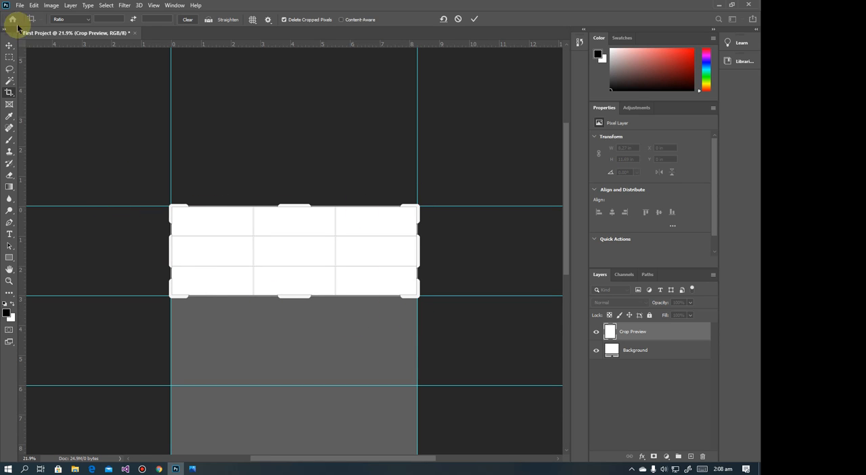
key("Return")
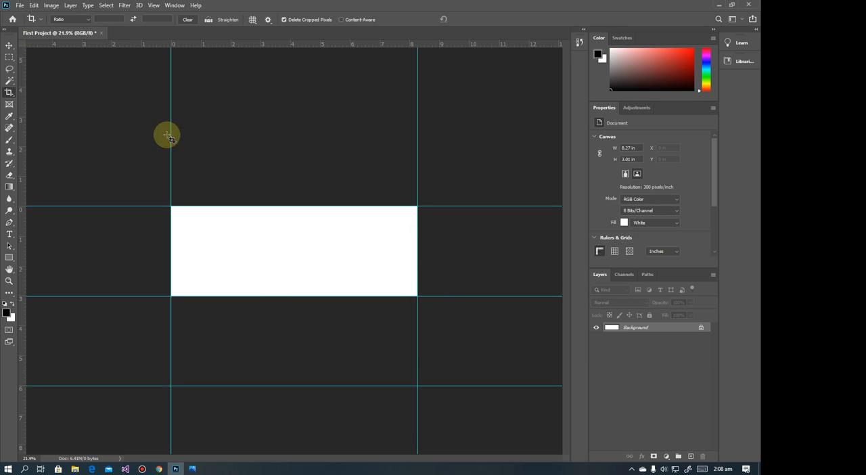
Examine the cropped canvas at different zoom levels, compare it with the banner reference in Photos, and return to Photoshop
key("ctrl+minus")
key("ctrl+minus")
key("ctrl+minus")
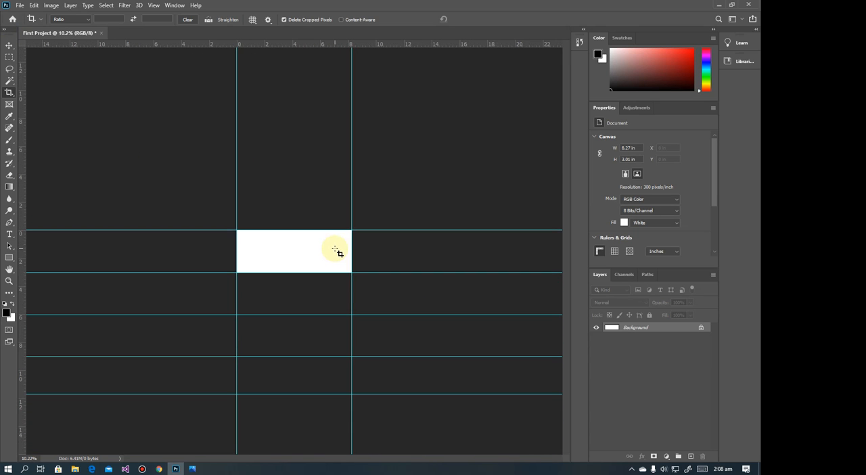
key("ctrl+plus")
key("ctrl+plus")
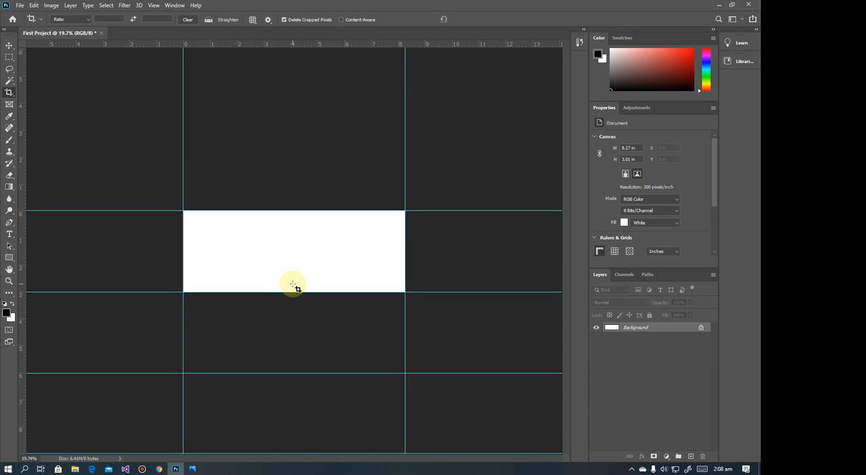
key("ctrl+minus")
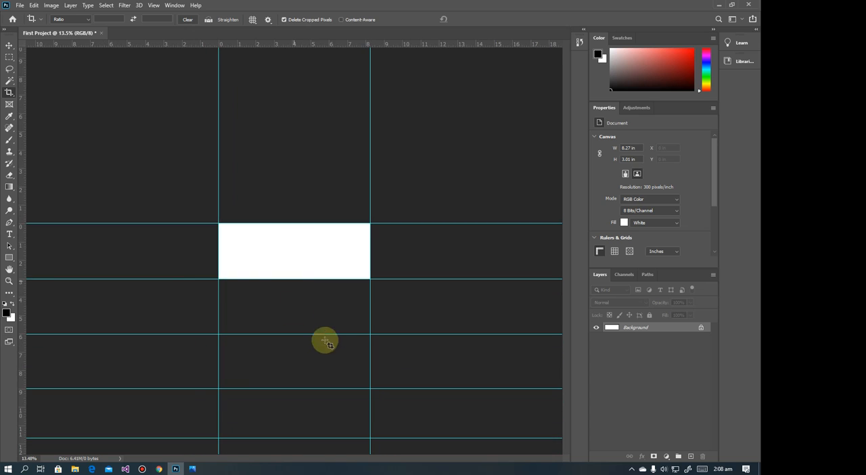
left_click(192, 468)
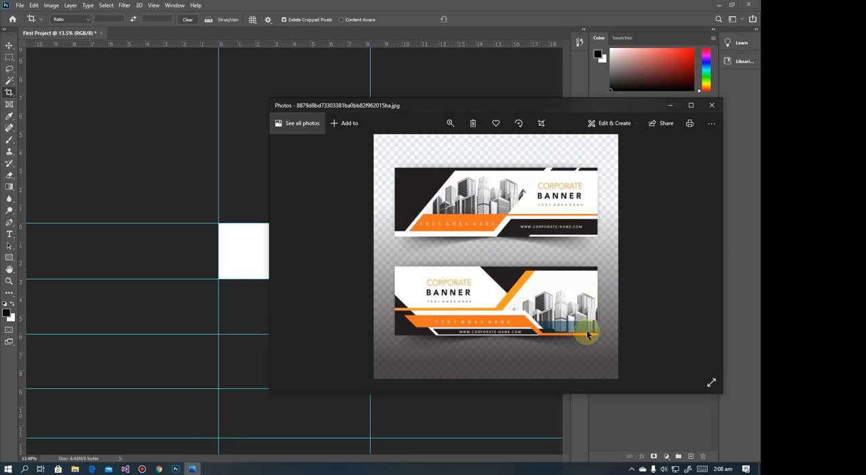
left_click(375, 5)
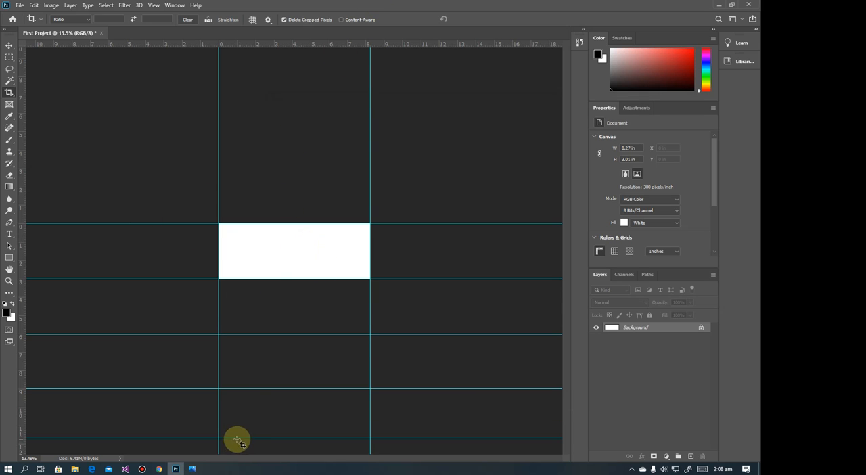
Remove the three horizontal guides below the cropped canvas with the Move tool, keeping those on the canvas edges
left_click(11, 45)
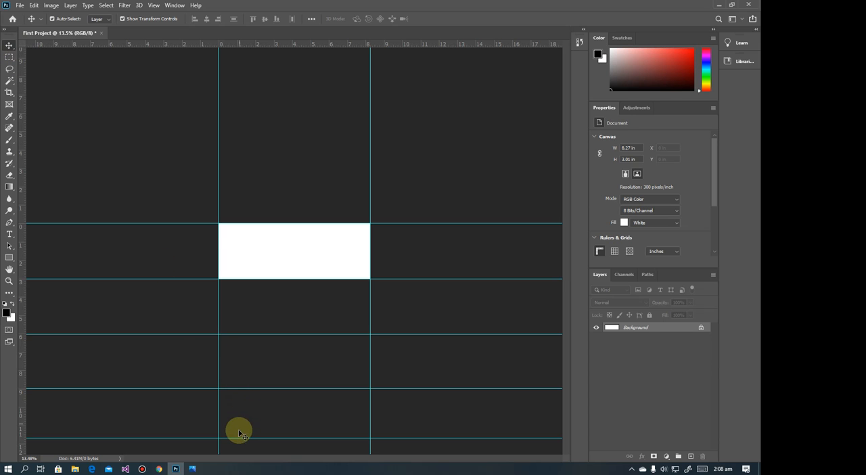
left_click_drag(240, 437, 268, 44)
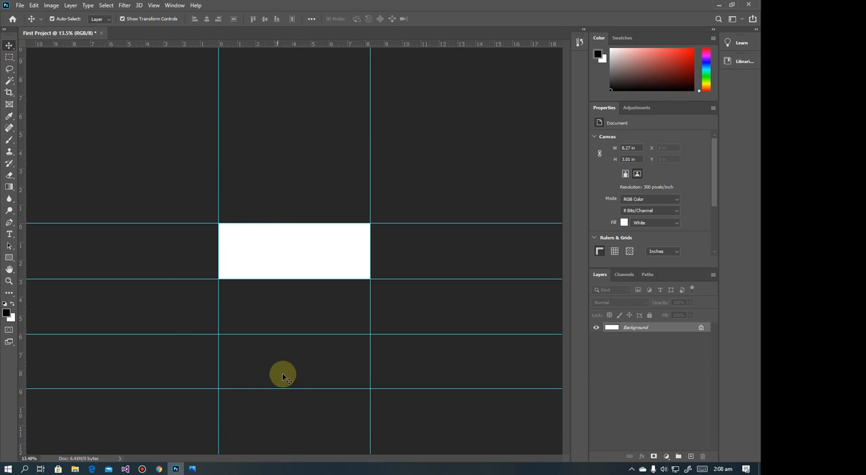
left_click_drag(282, 388, 319, 45)
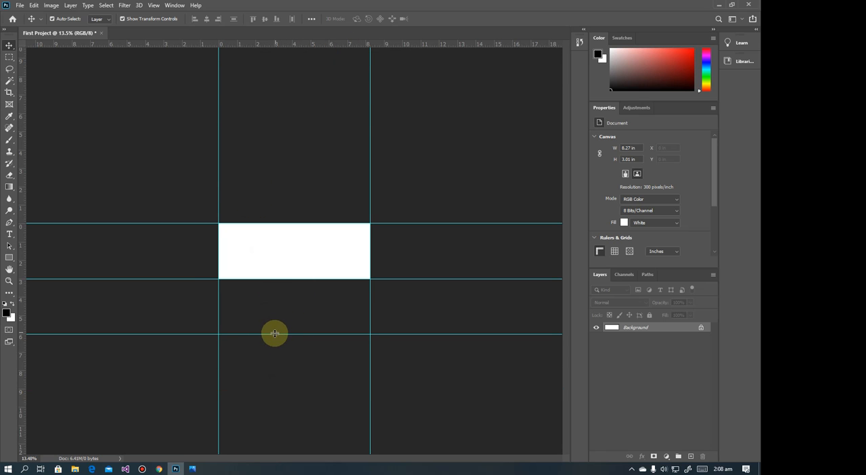
left_click_drag(272, 334, 281, 4)
left_click_drag(277, 51, 274, 45)
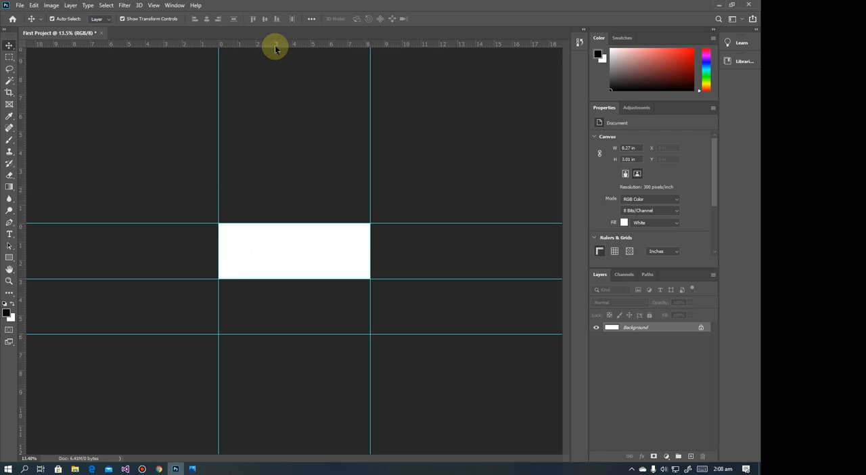
scroll(318, 253, "up", 2)
scroll(318, 253, "up", 3)
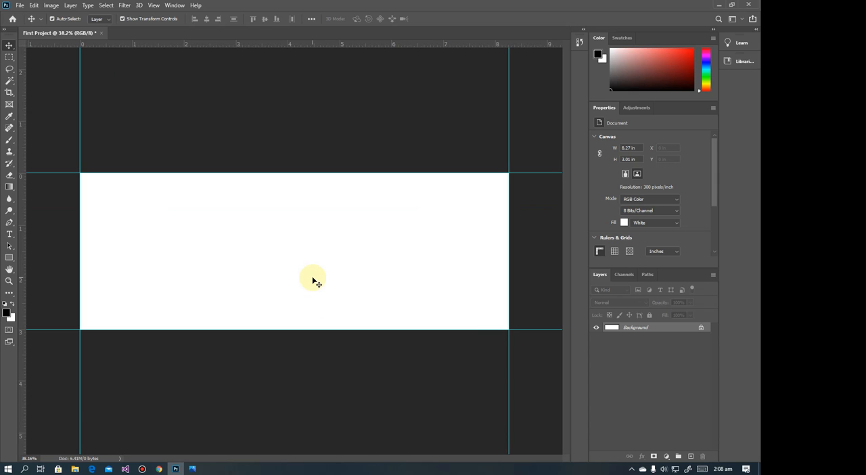
Save the document on the computer's Desktop as First Project in Photoshop (PSD) format
left_click(19, 7)
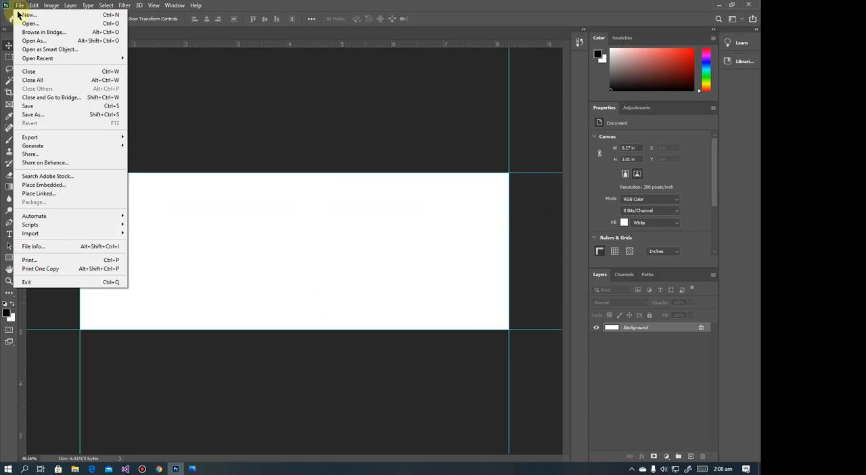
left_click(36, 108)
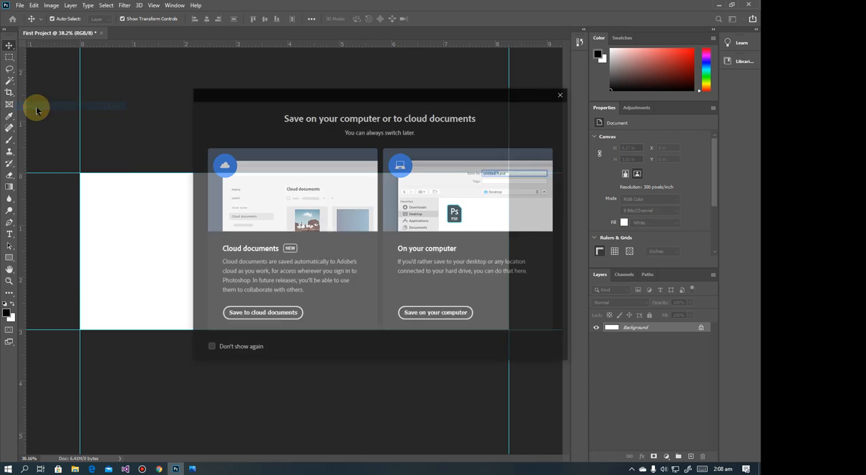
left_click_drag(407, 96, 366, 99)
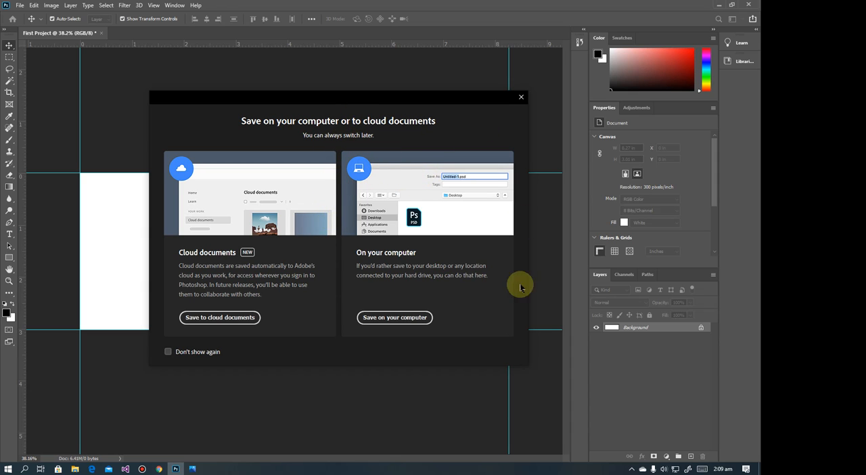
left_click(409, 317)
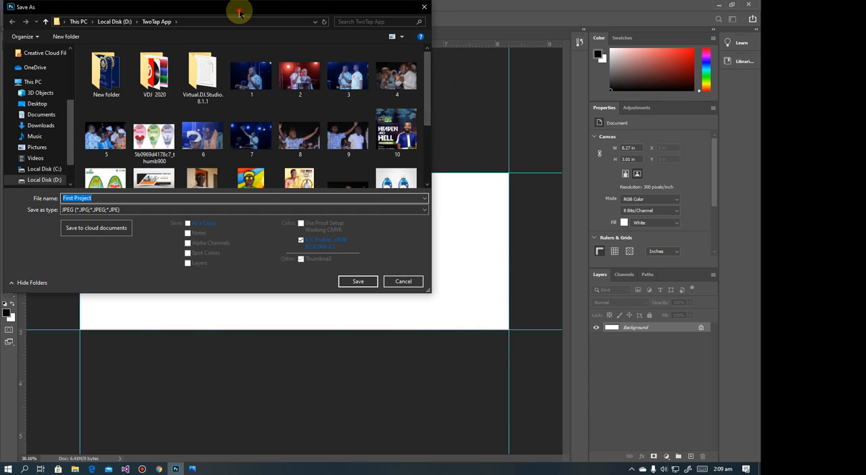
left_click_drag(238, 9, 350, 113)
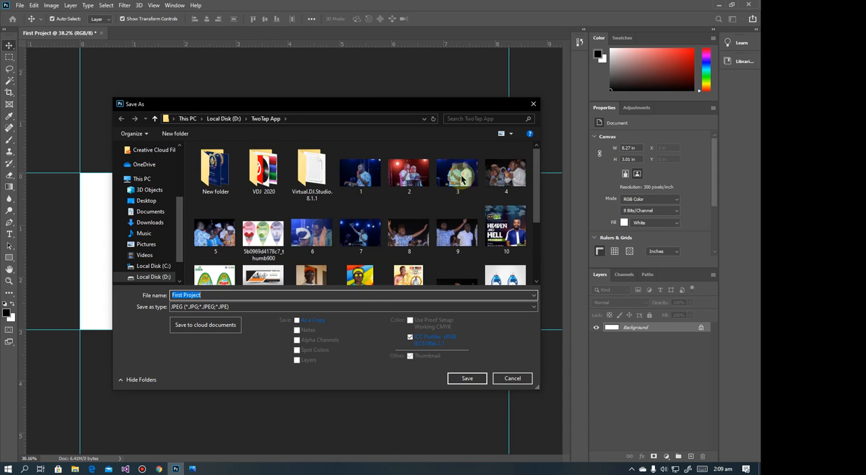
left_click(148, 200)
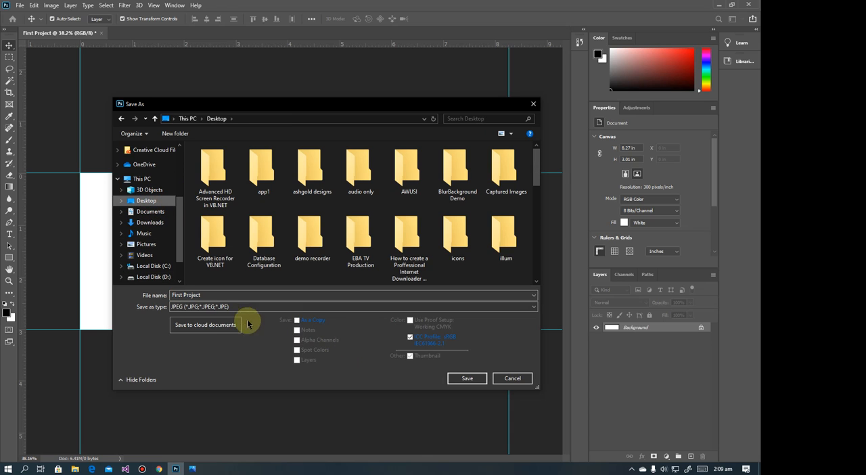
left_click(223, 292)
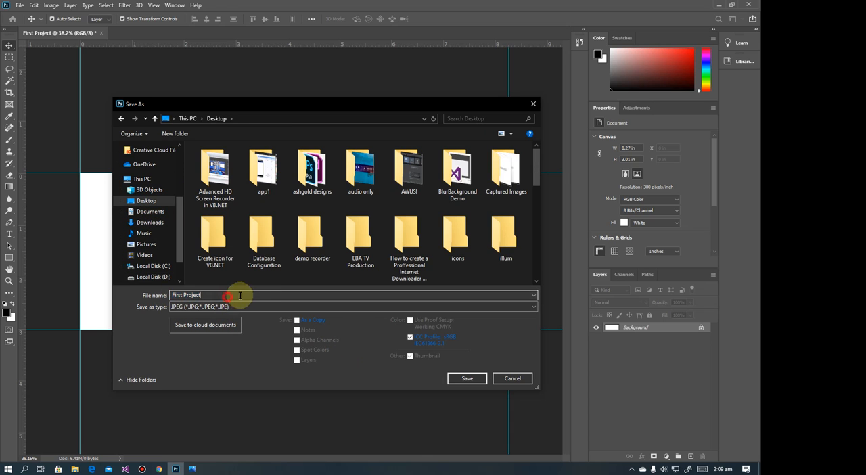
left_click(202, 306)
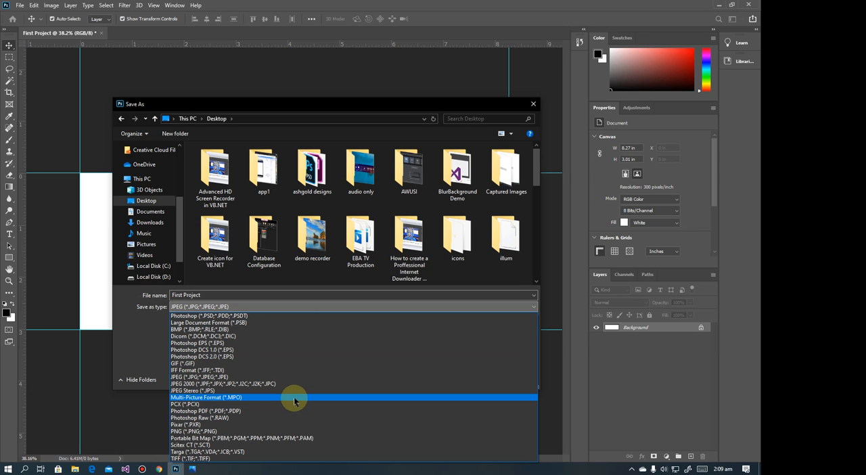
left_click(202, 316)
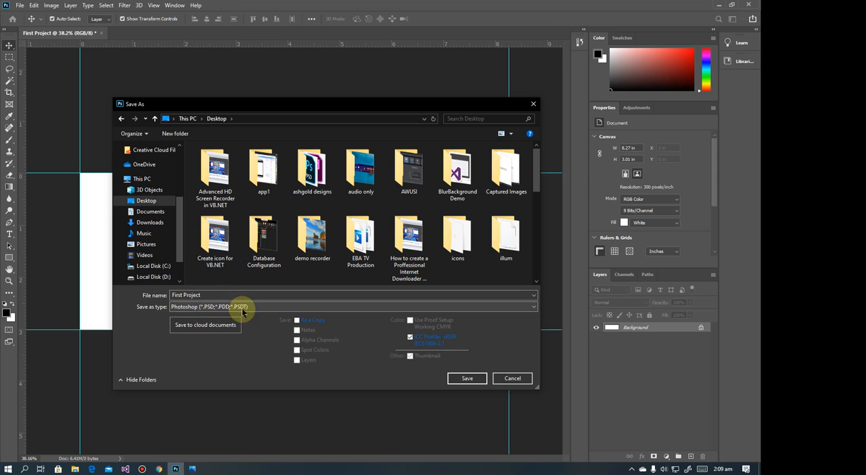
left_click(470, 380)
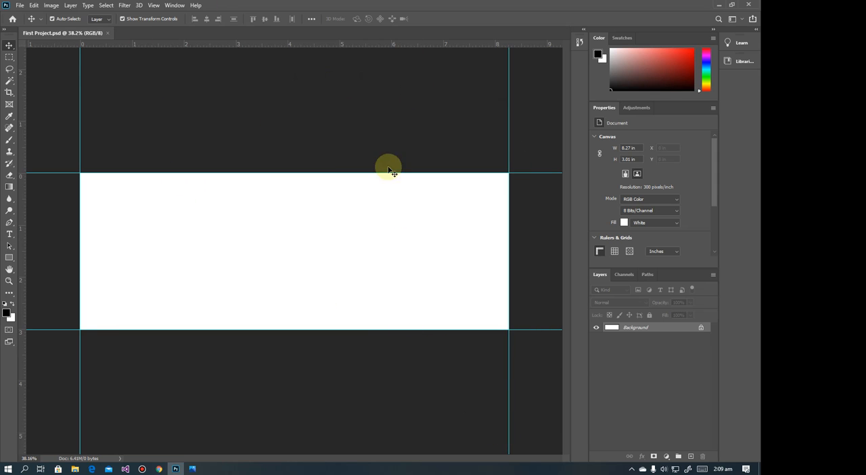
left_click(20, 5)
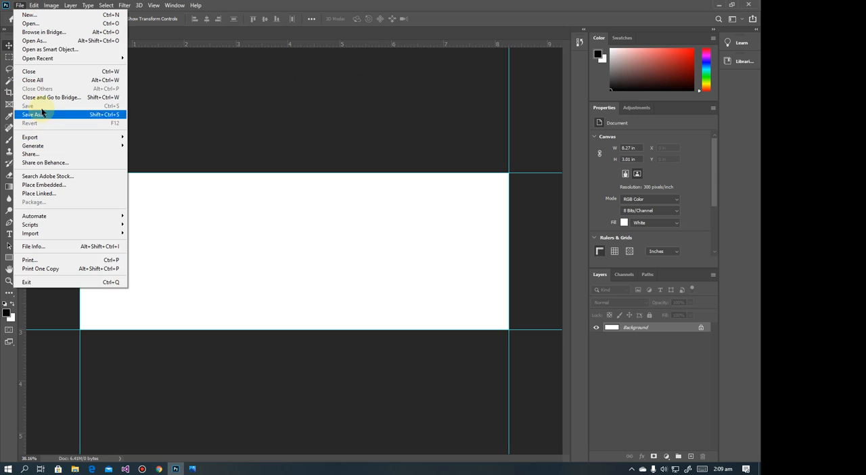
left_click(336, 142)
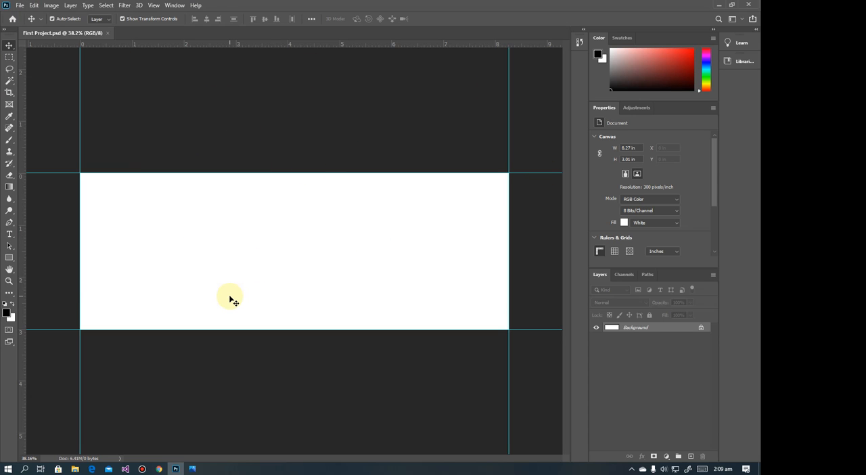
Examine the corporate banner reference in an enlarged Photos window, and return to Photoshop
left_click(192, 468)
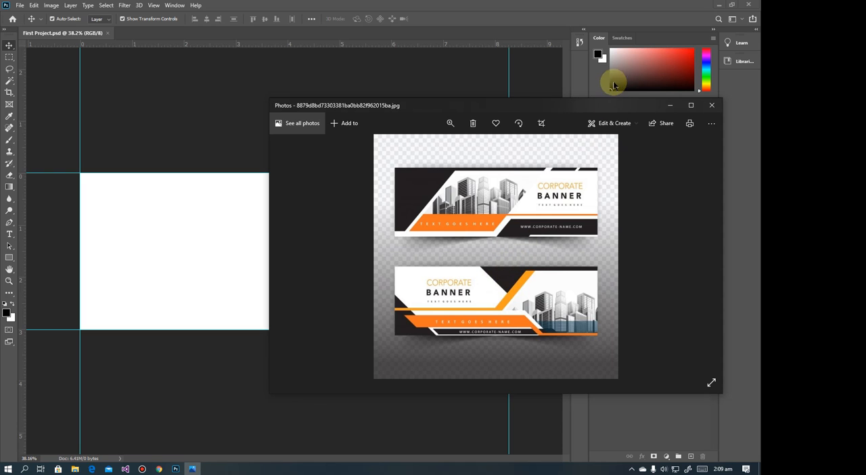
left_click_drag(571, 107, 447, 108)
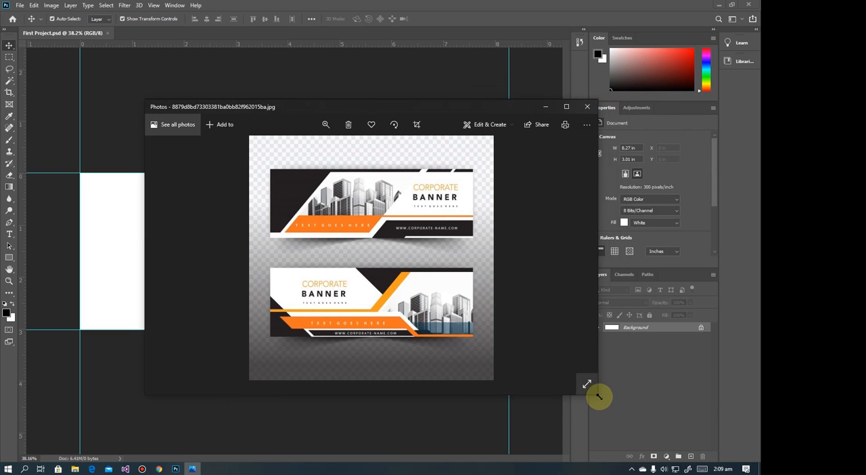
left_click_drag(599, 397, 648, 430)
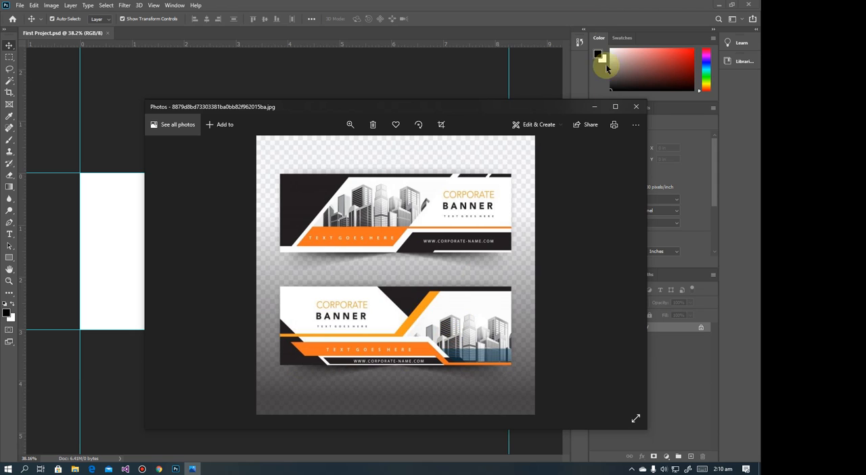
left_click(594, 106)
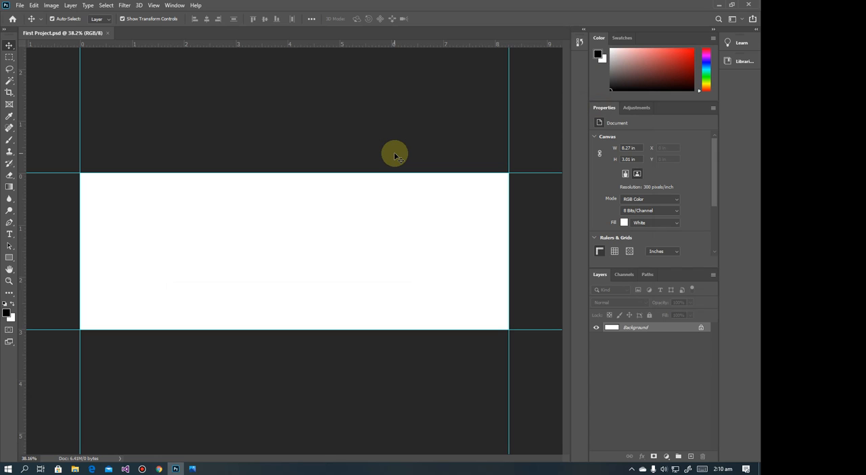
Create a new layer named Orange Layer above the background
left_click(71, 5)
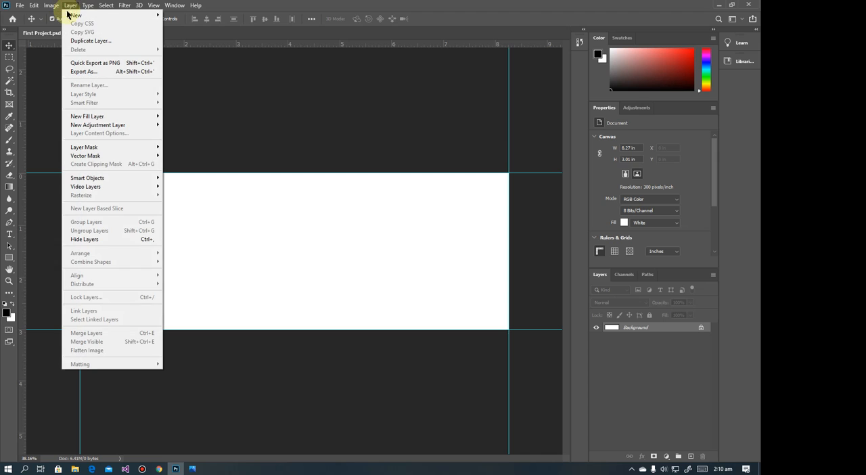
mouse_move(68, 14)
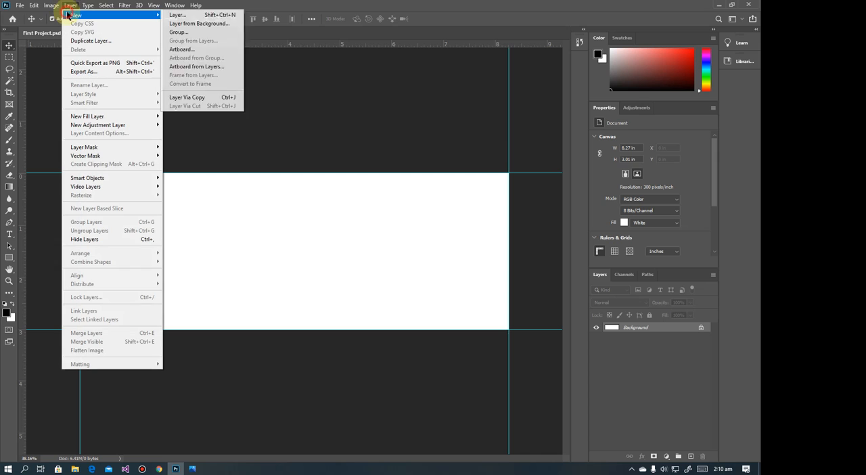
left_click(210, 15)
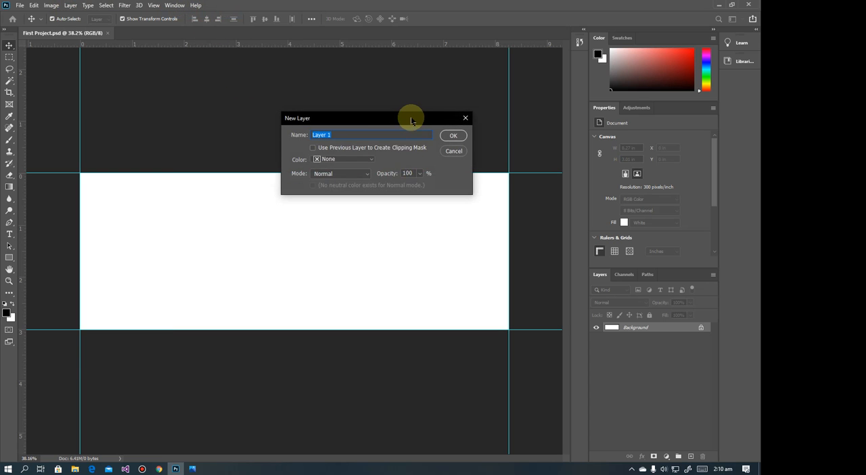
left_click_drag(410, 120, 309, 177)
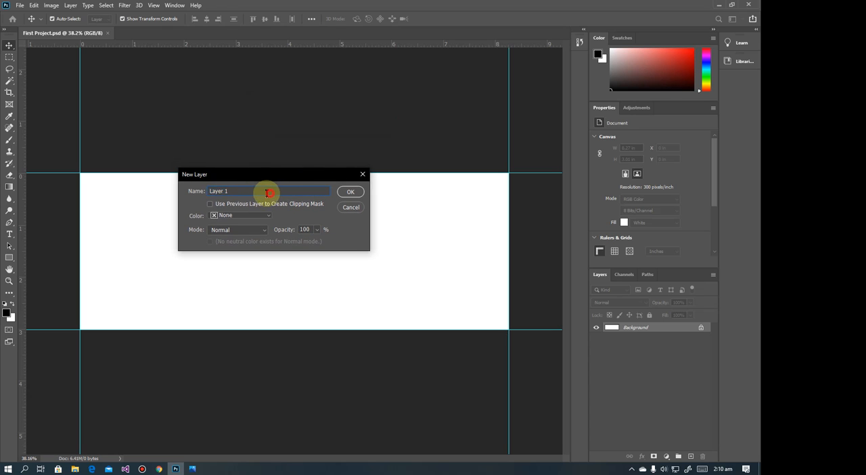
type("Or")
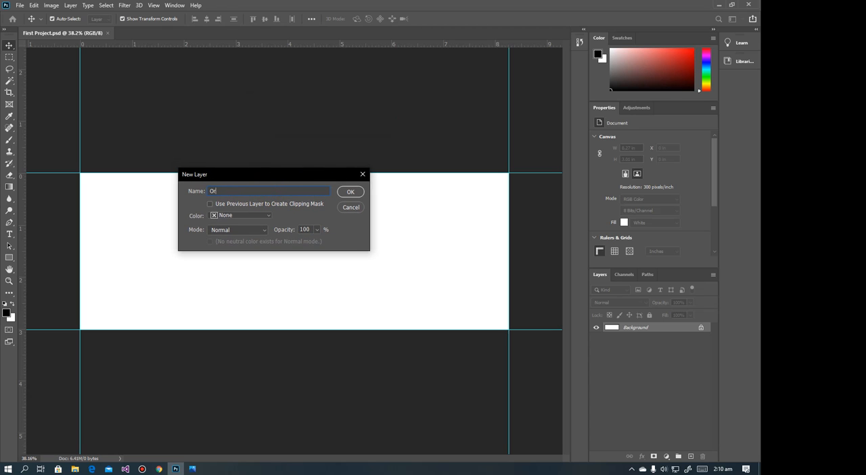
type("ange Layer")
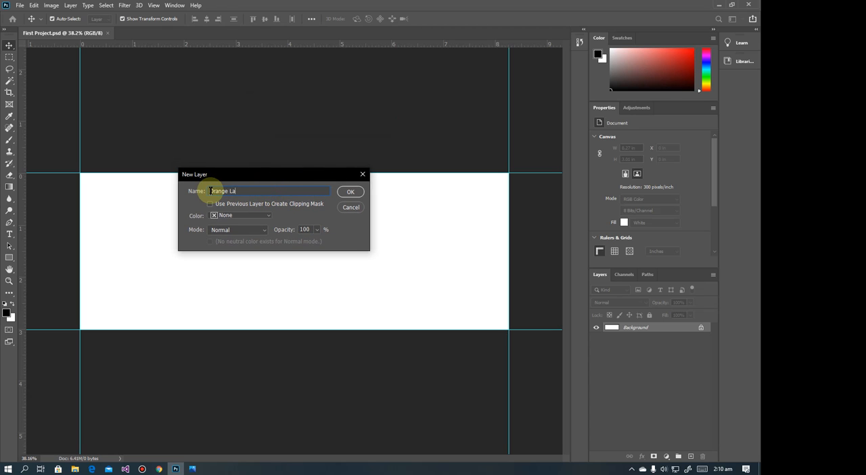
left_click(358, 193)
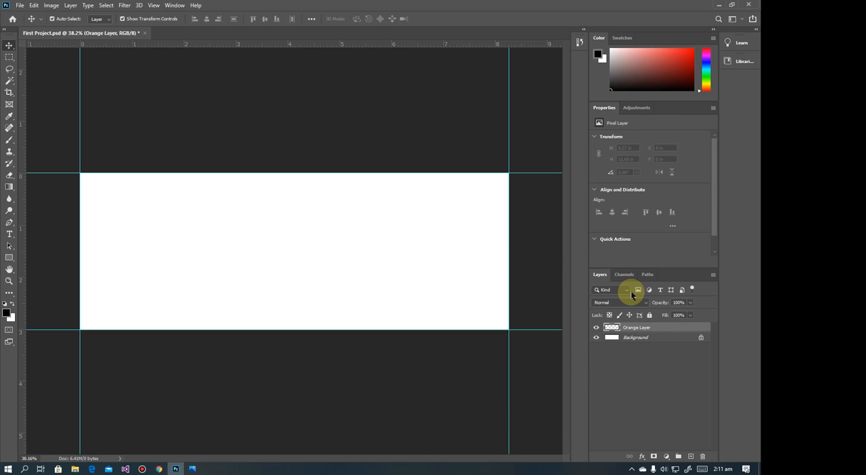
Try the Layers panel as a collapsed icon, and return it to its group with Channels and Paths, making that group taller
left_click(174, 5)
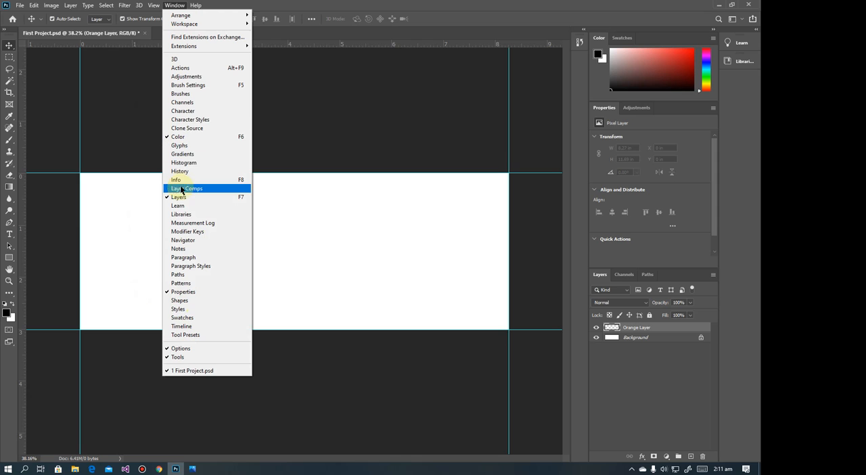
left_click(353, 21)
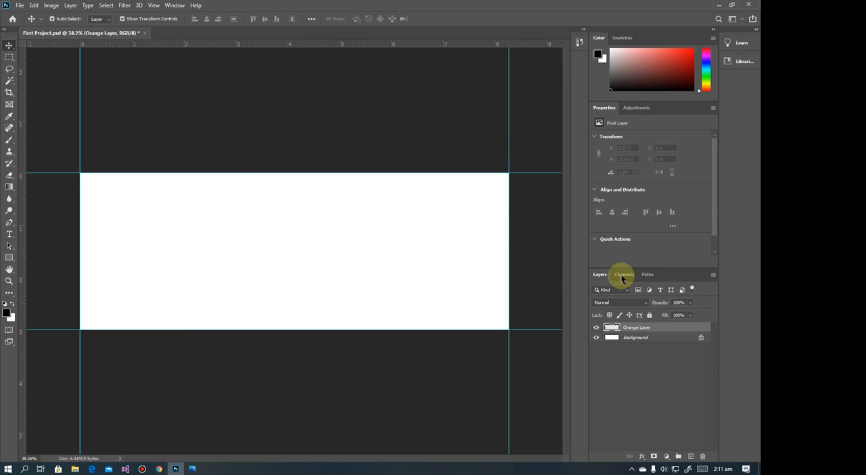
left_click_drag(598, 276, 579, 68)
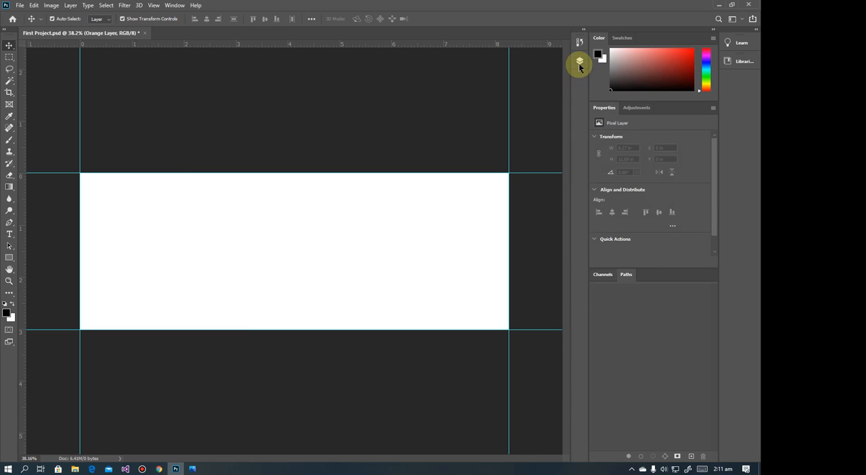
left_click(579, 64)
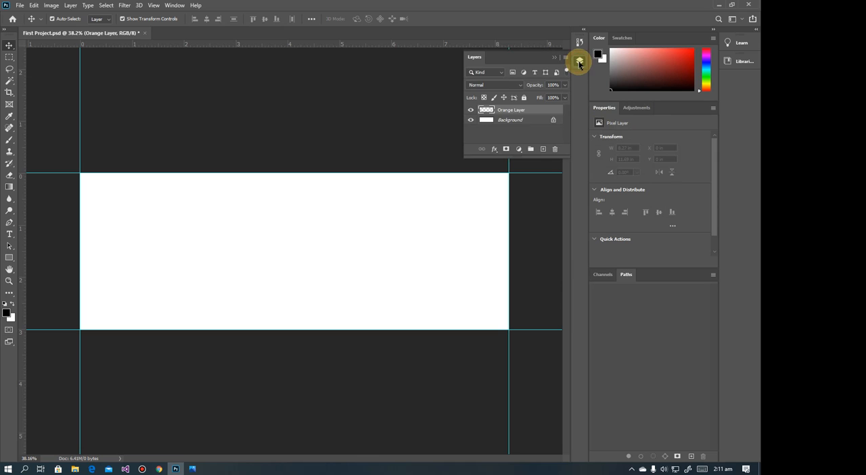
left_click_drag(521, 159, 528, 409)
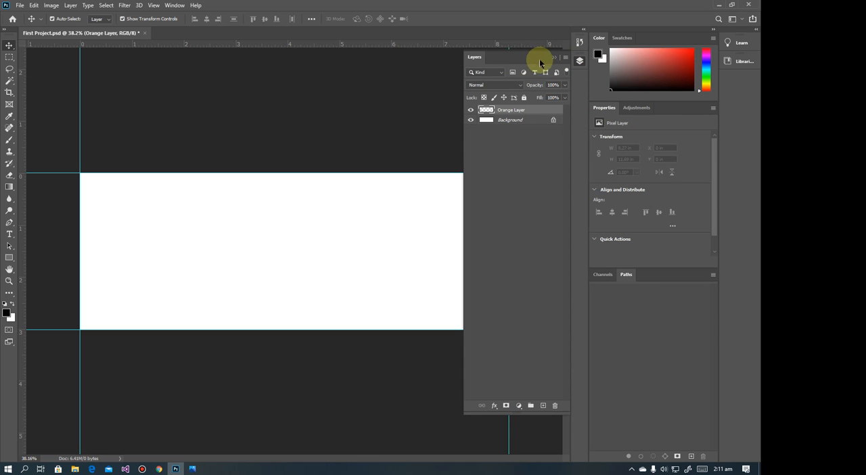
left_click_drag(586, 62, 628, 220)
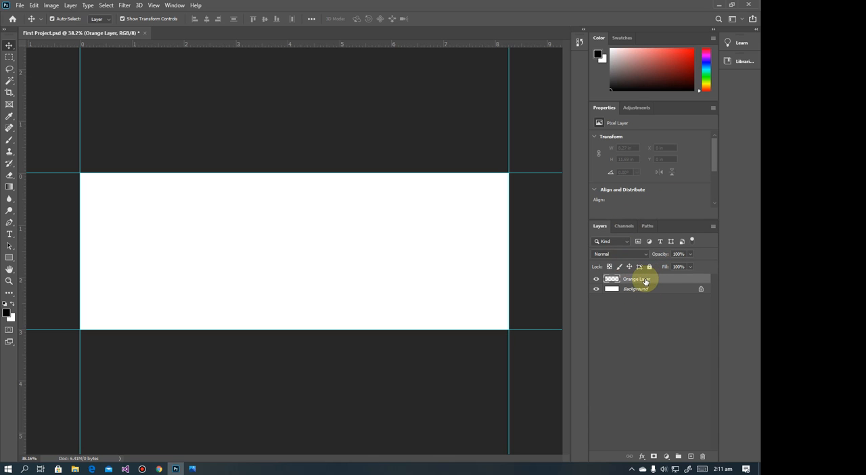
left_click(69, 6)
mouse_move(76, 15)
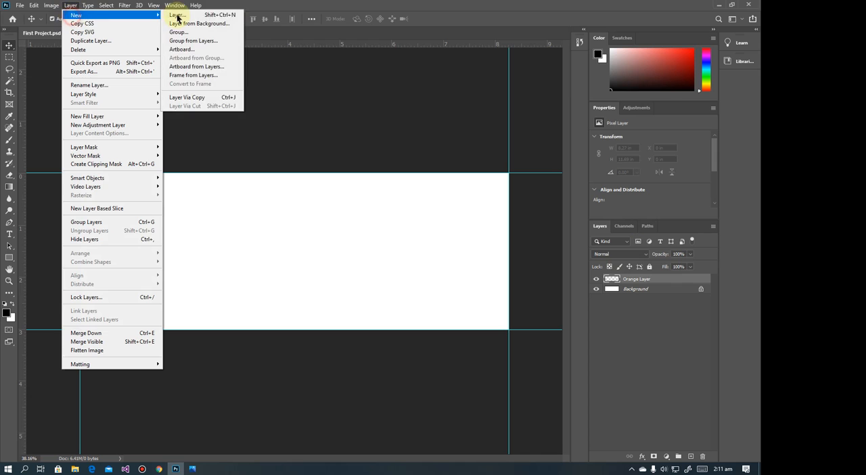
left_click(208, 3)
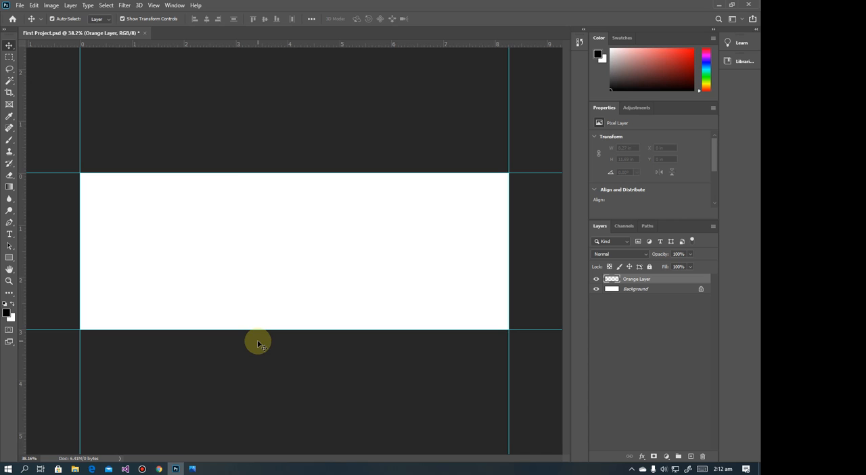
Check the corporate banner reference in Photos, and return to Photoshop
left_click(192, 468)
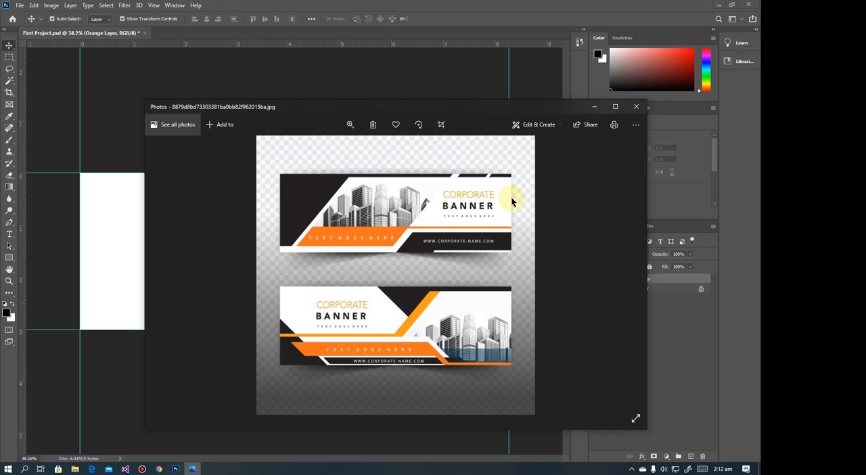
left_click(593, 106)
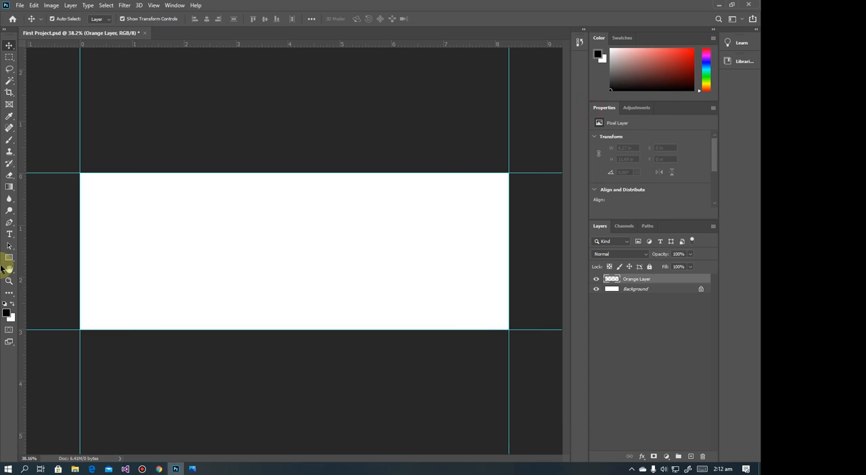
Set the foreground colour to the near-black #161616, and review it in the Color Picker
left_click(7, 315)
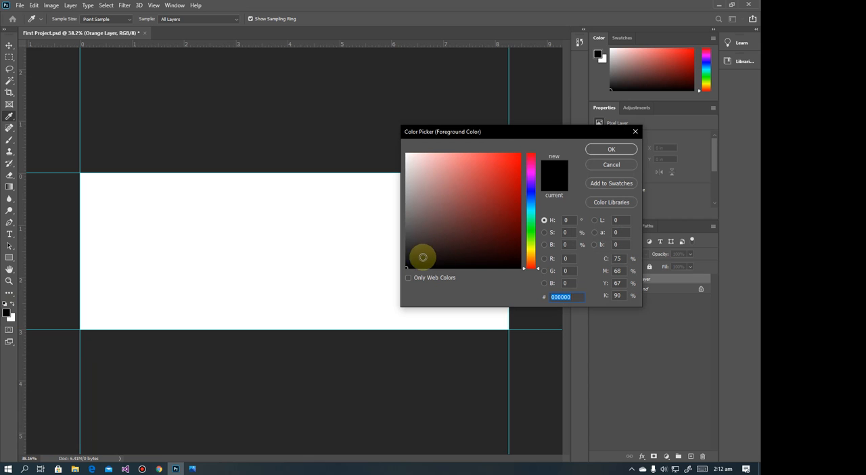
left_click_drag(422, 257, 406, 253)
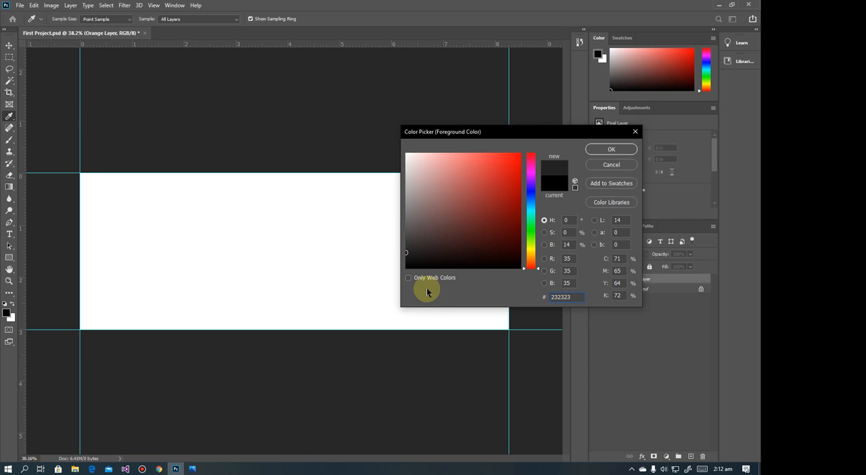
left_click(406, 256)
left_click_drag(405, 256, 405, 259)
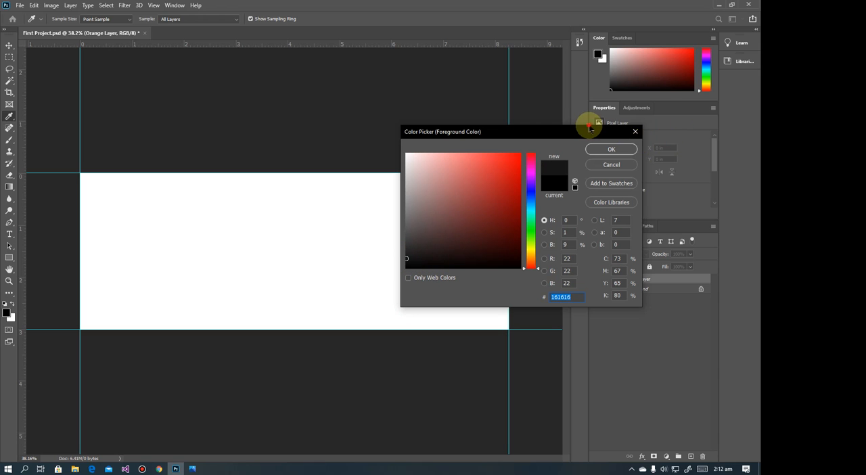
left_click_drag(470, 133, 310, 131)
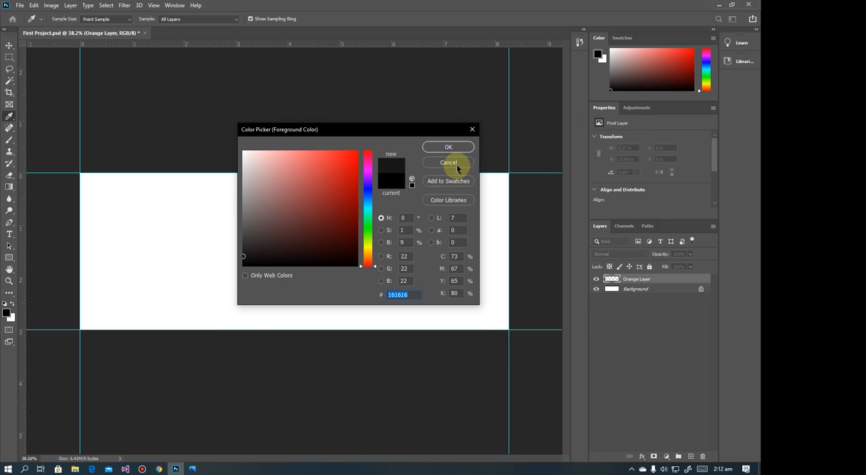
left_click(457, 149)
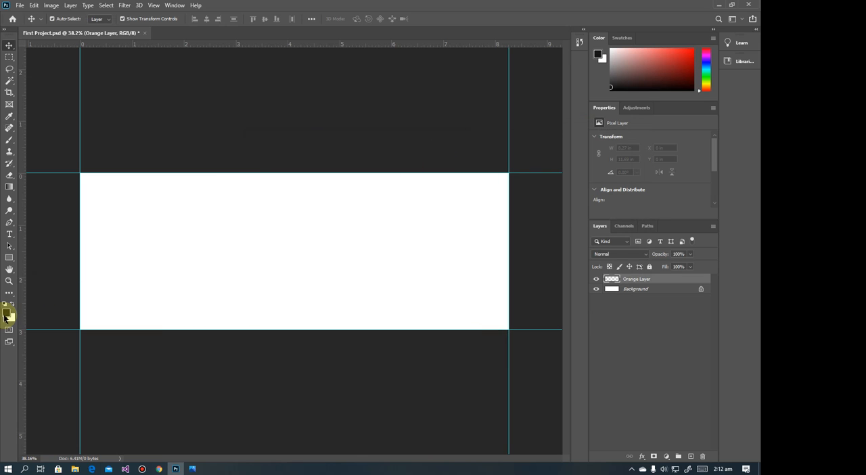
left_click(7, 314)
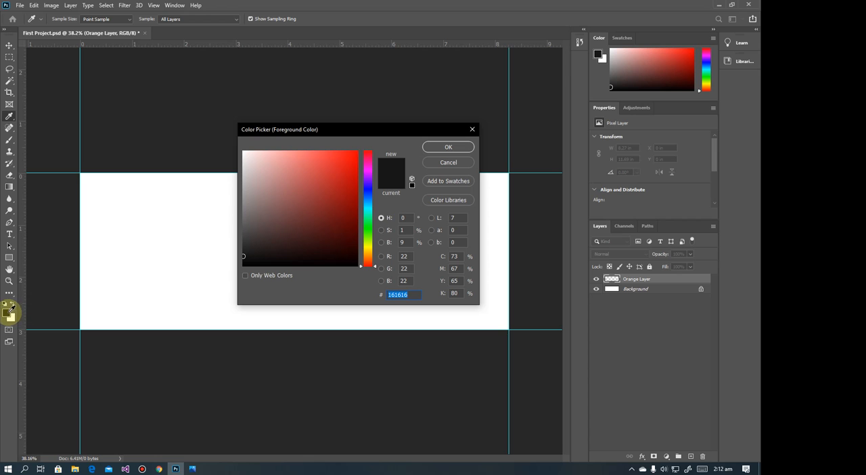
left_click(459, 162)
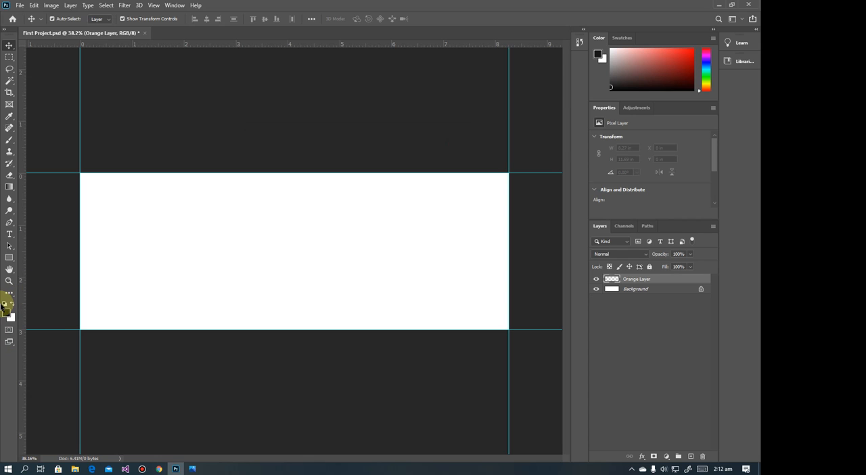
Try dark red as the foreground colour, and replace it with dark grey #252525
left_click(628, 85)
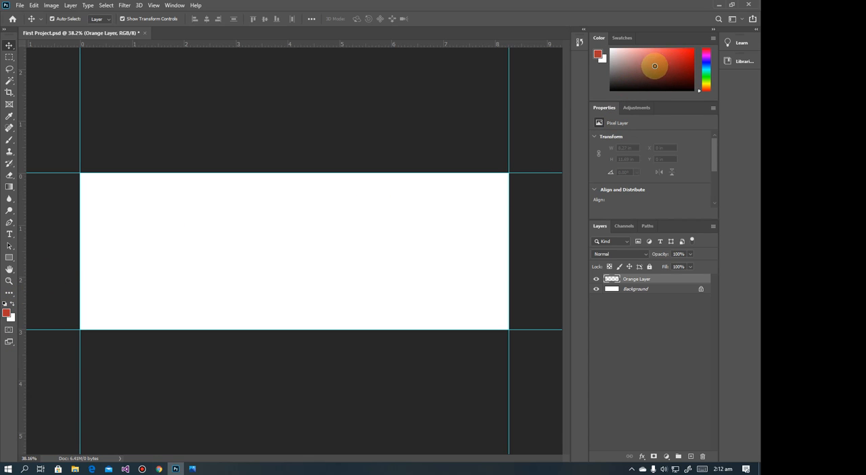
left_click(662, 78)
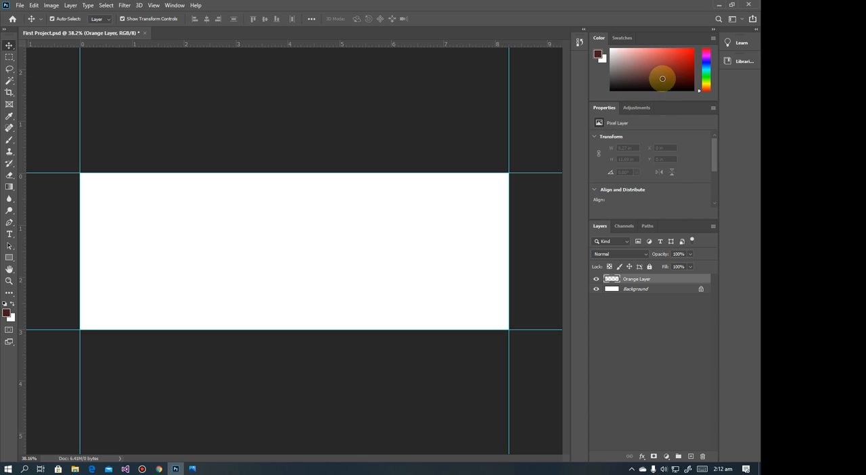
left_click(7, 313)
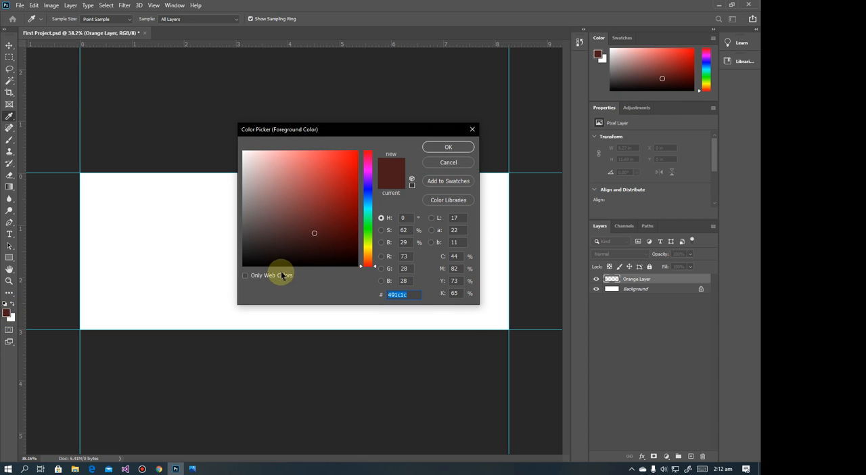
mouse_move(270, 252)
left_mouse_down()
mouse_move(242, 259)
mouse_move(242, 250)
left_mouse_up()
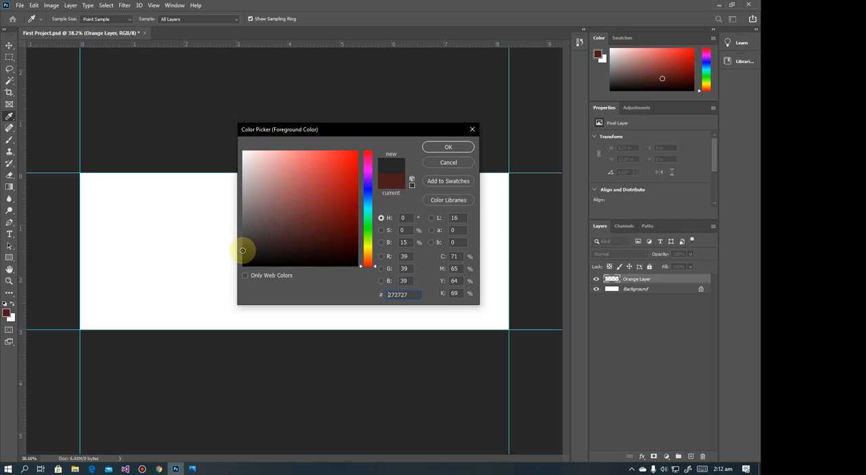
left_click(447, 146)
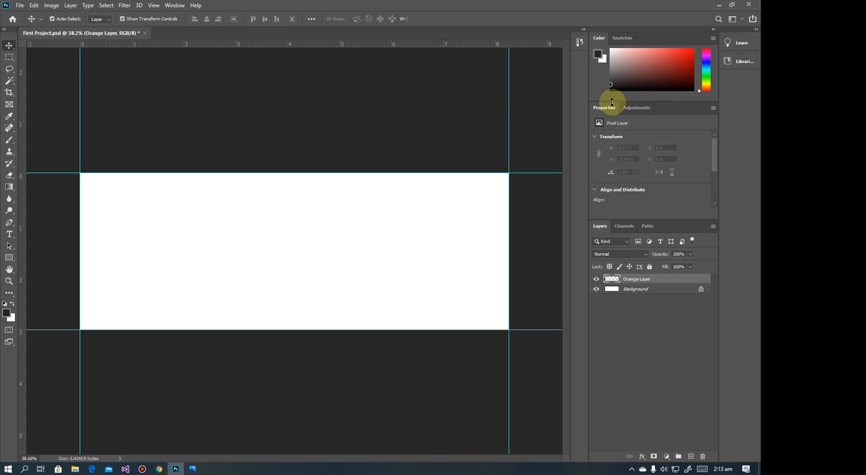
Choose the Paint Bucket tool and set the foreground colour to orange #ffb400, consulting the banner reference in Photos for the shade
left_click(10, 186)
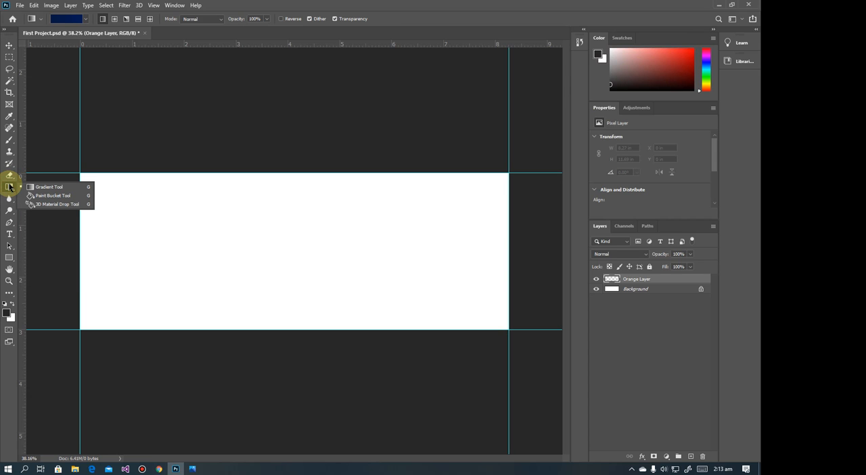
left_click(58, 196)
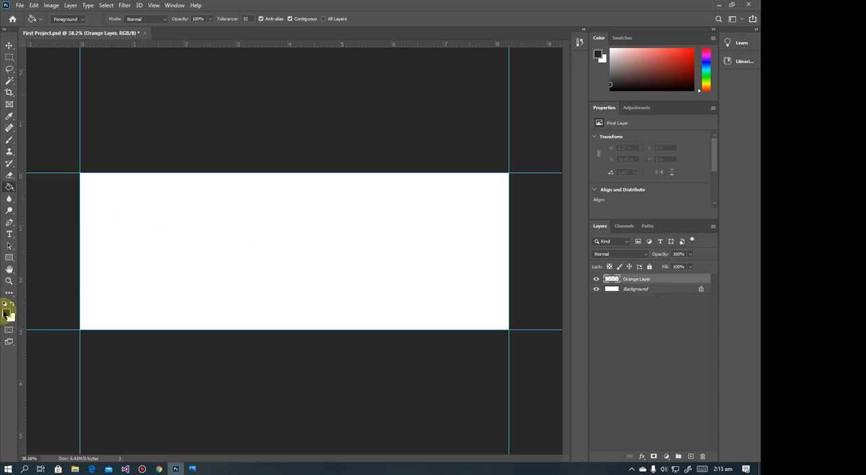
left_click(7, 313)
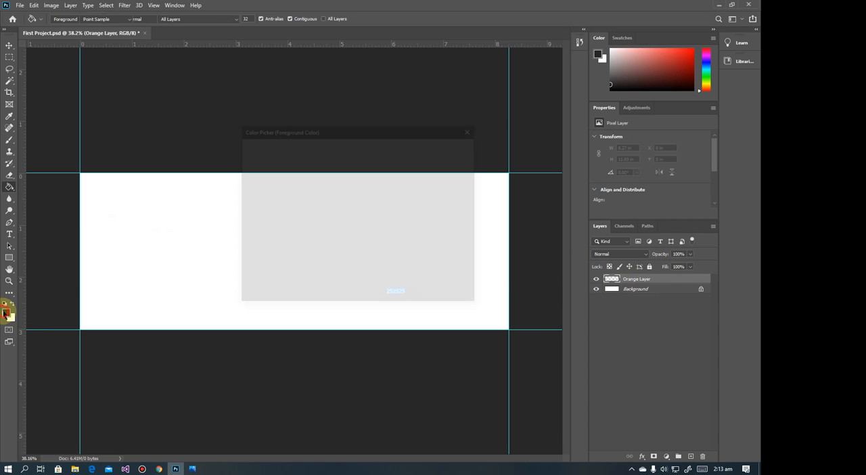
left_click(366, 253)
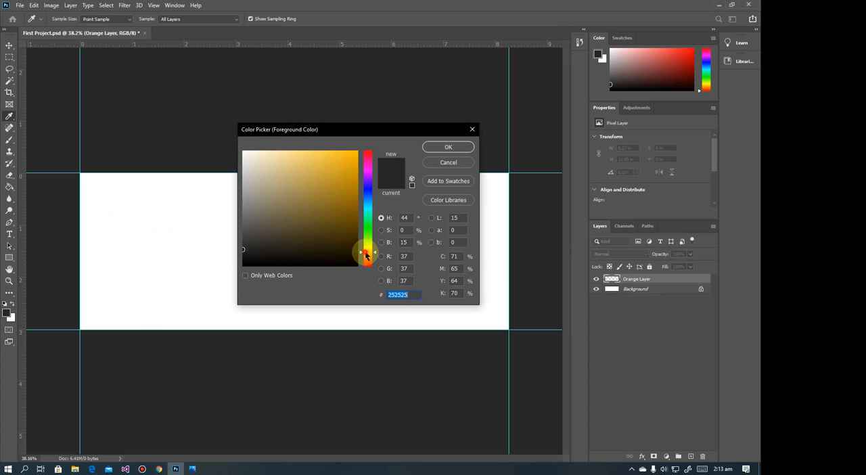
left_click(192, 467)
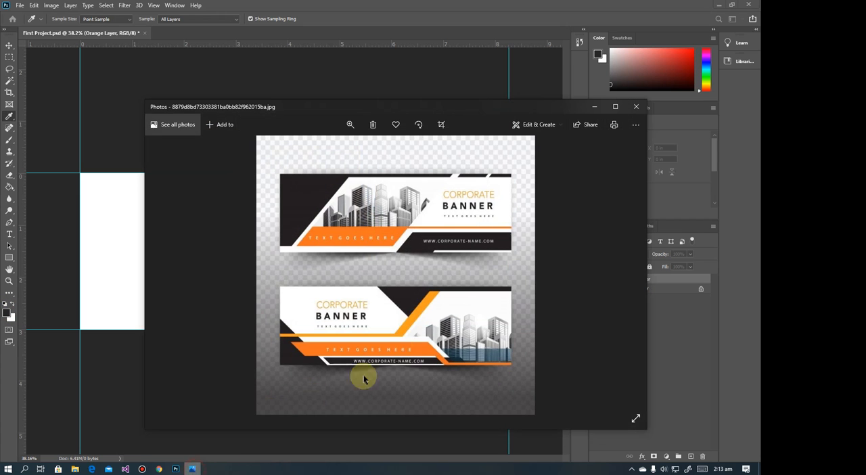
left_click(327, 107)
left_click_drag(326, 107, 304, 135)
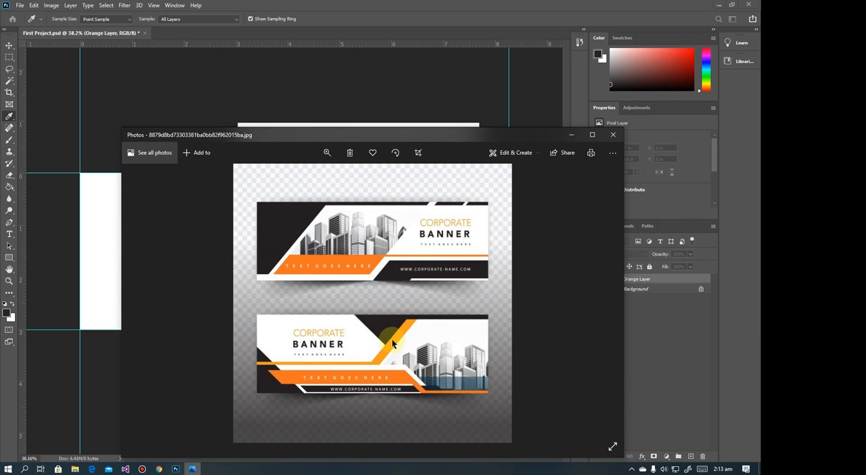
left_click(651, 59)
left_click_drag(357, 176, 361, 252)
left_click_drag(353, 192, 368, 142)
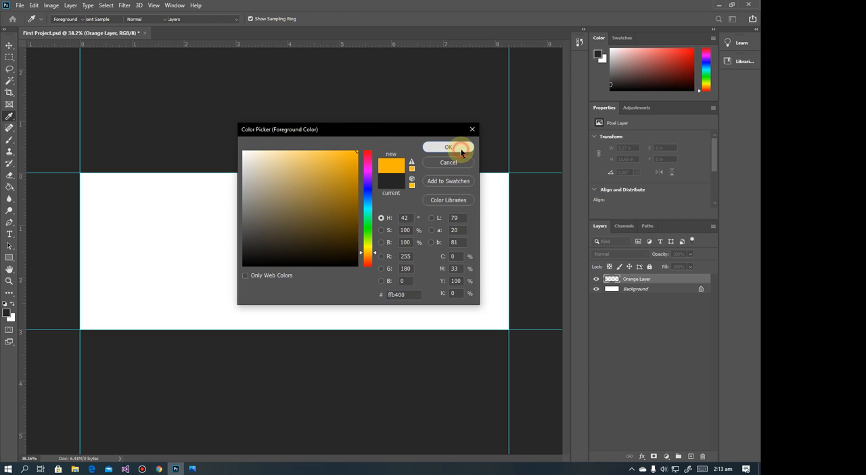
left_click(449, 147)
Fill the whole Orange Layer with the orange foreground colour using the Paint Bucket
left_click(14, 189)
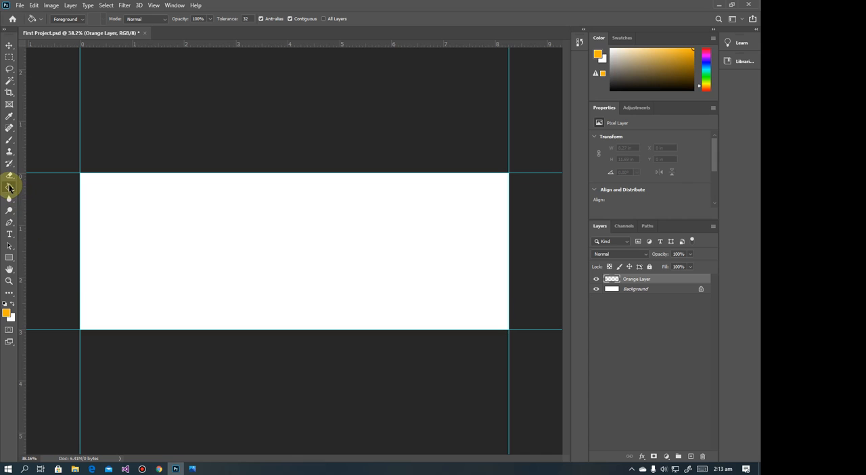
right_click(10, 188)
left_click(42, 195)
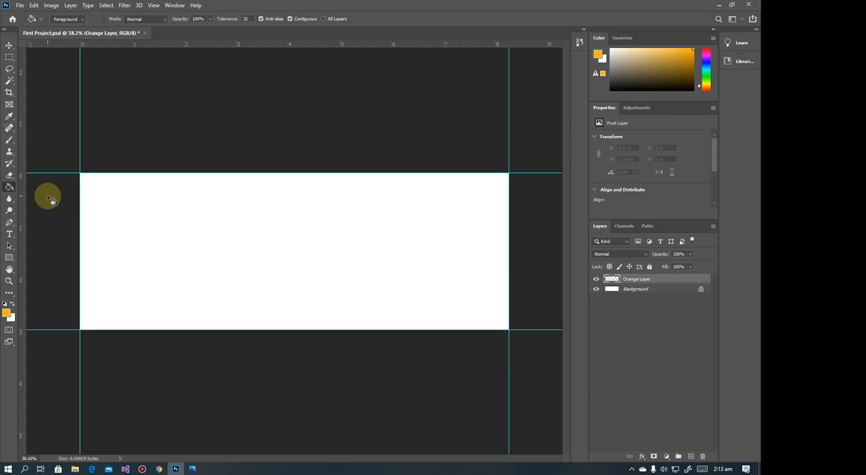
left_click(296, 220)
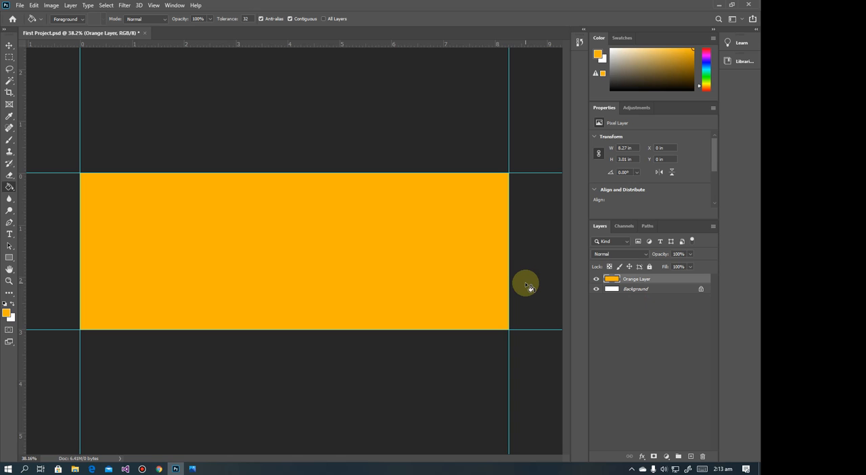
left_click(74, 7)
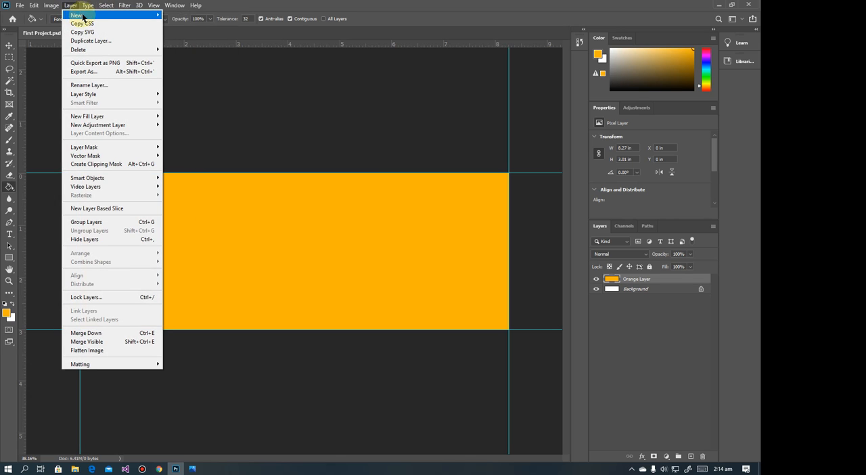
mouse_move(78, 15)
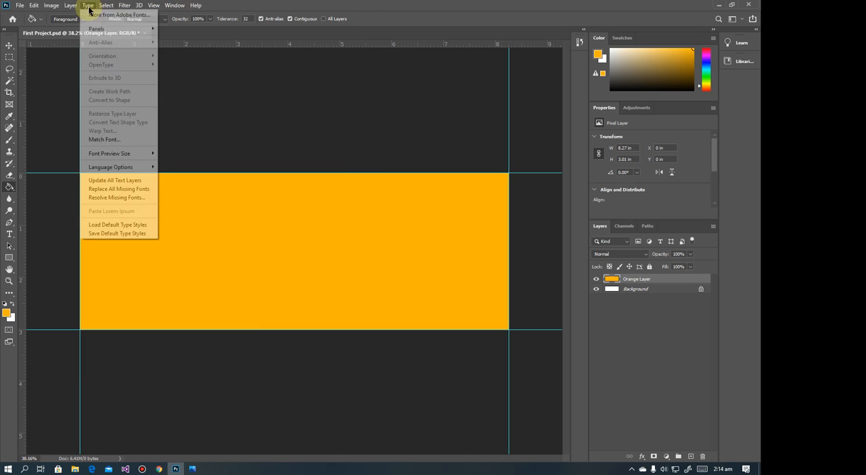
left_click(247, 90)
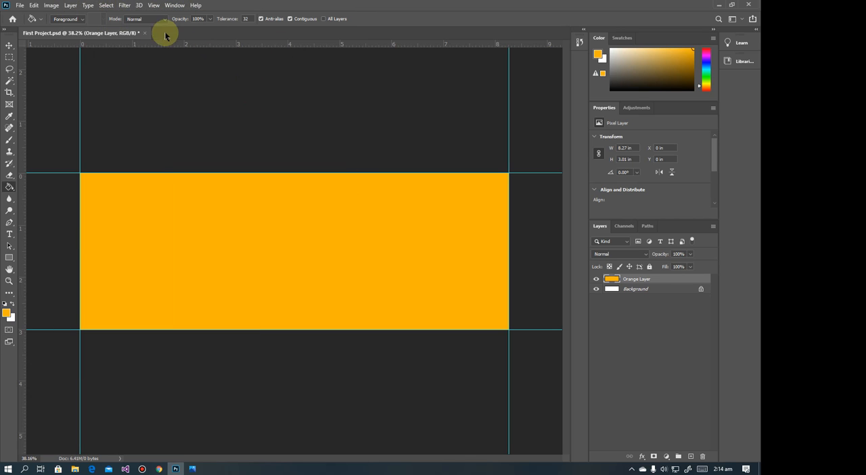
left_click(71, 6)
mouse_move(75, 15)
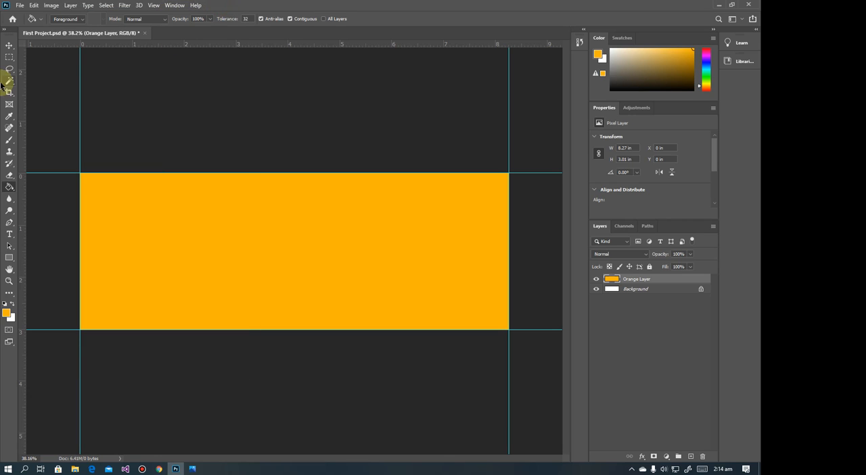
Switch to the Move tool
left_click(13, 46)
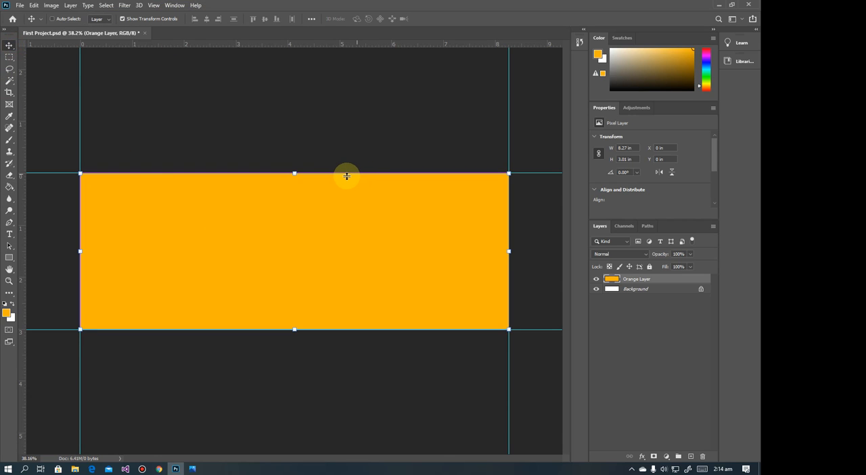
key("ctrl+shift+n")
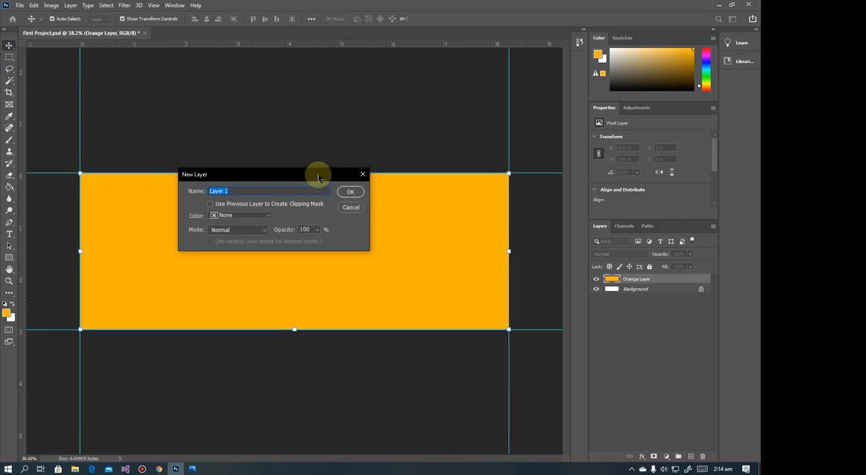
left_click_drag(318, 175, 380, 198)
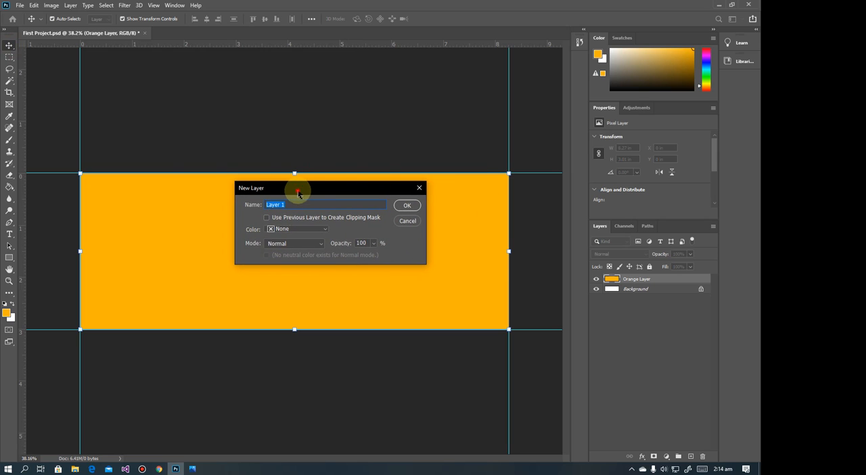
left_click_drag(301, 191, 284, 198)
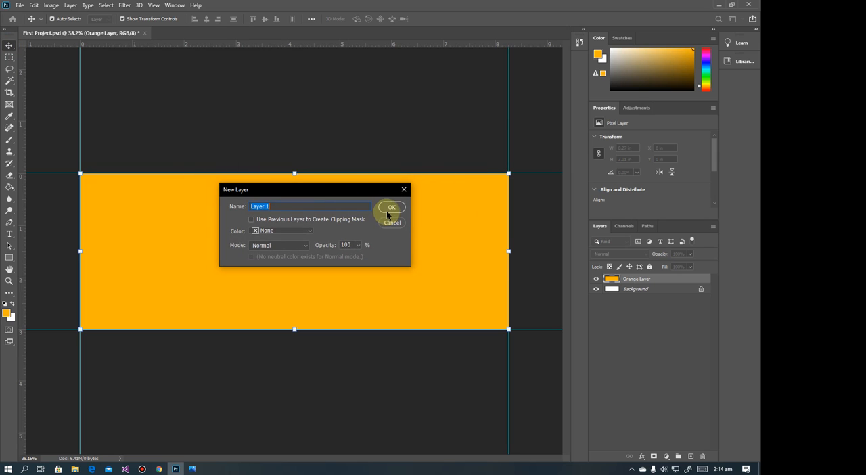
left_click(403, 189)
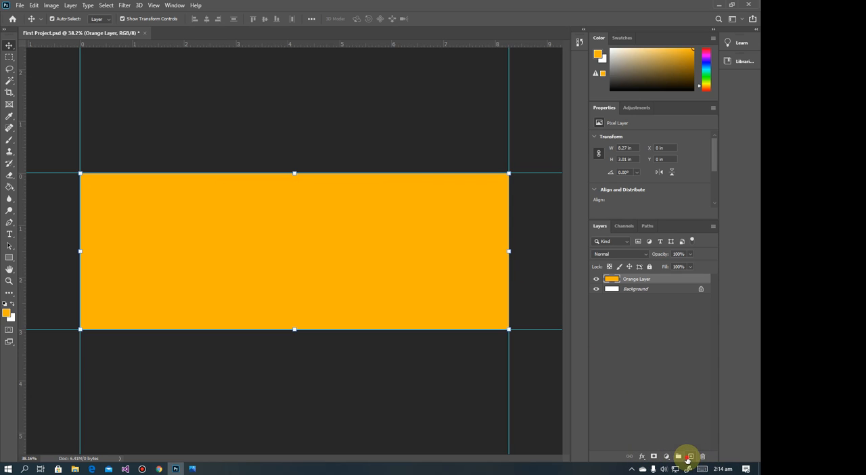
Add and discard an unnamed layer, and create a new layer named Black Layer above the Orange Layer
left_click(688, 456)
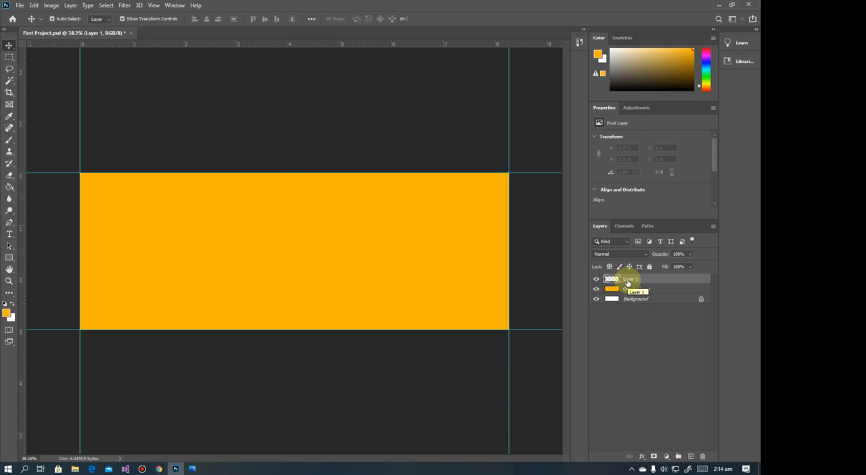
left_click_drag(628, 281, 703, 456)
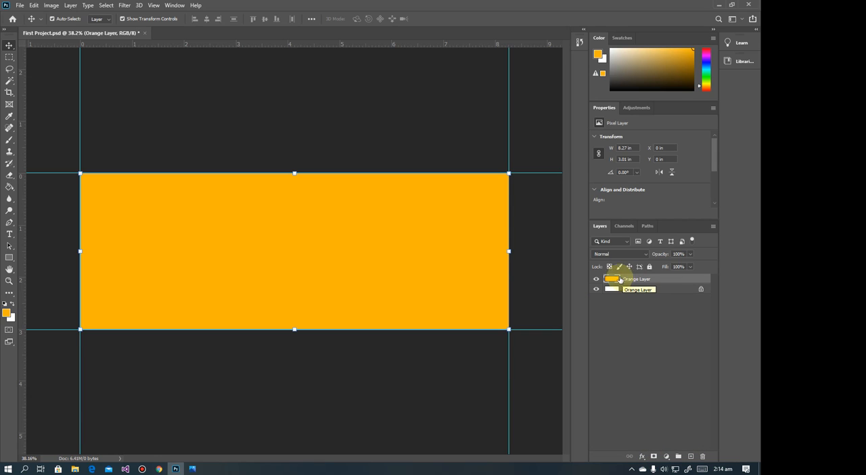
left_click(71, 6)
mouse_move(88, 15)
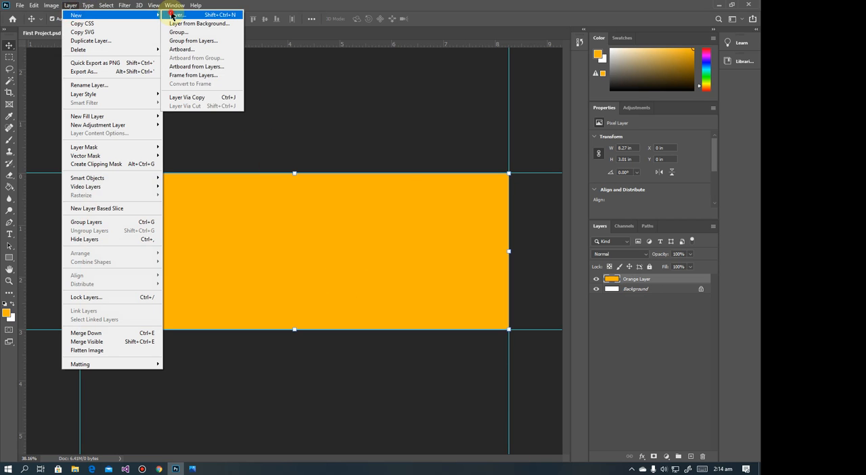
left_click(172, 14)
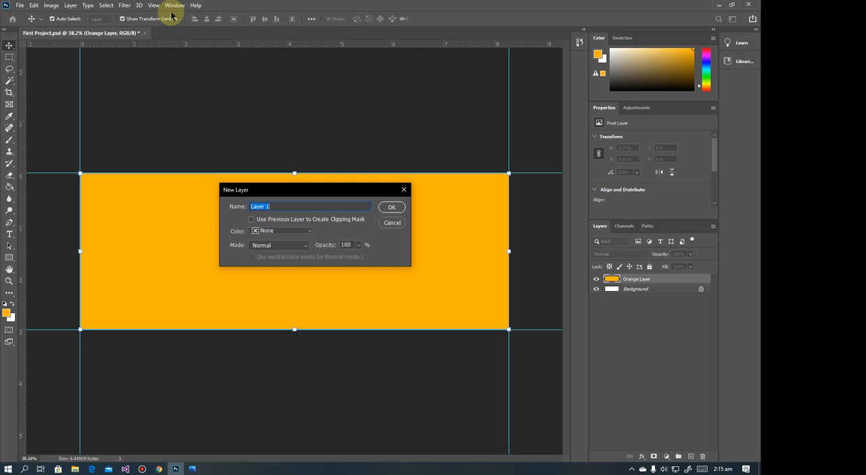
type("Black")
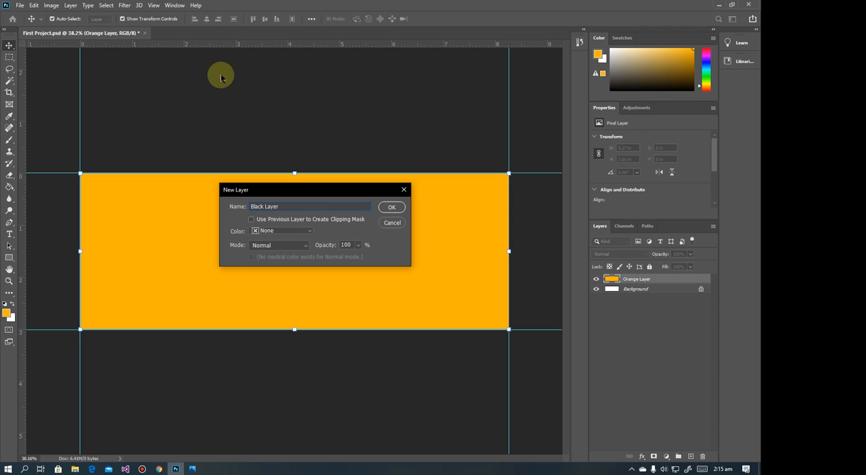
left_click(392, 206)
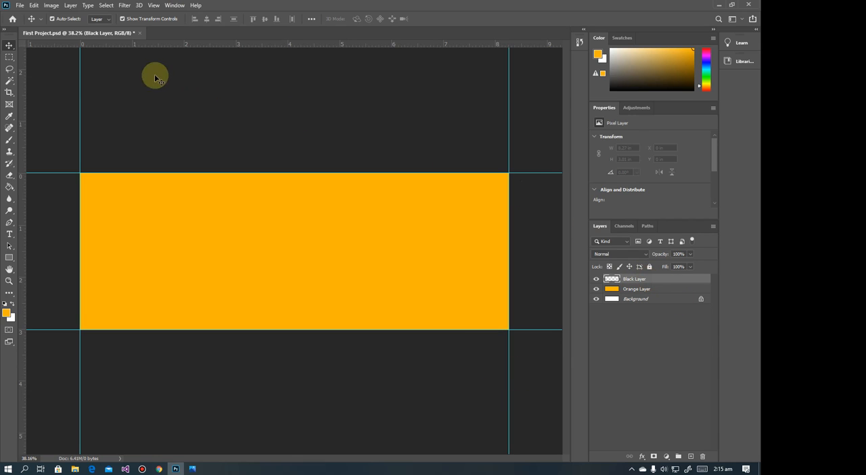
Set the foreground colour to dark grey #2c2c2c and fill the whole Black Layer with it using the Paint Bucket
left_click(10, 187)
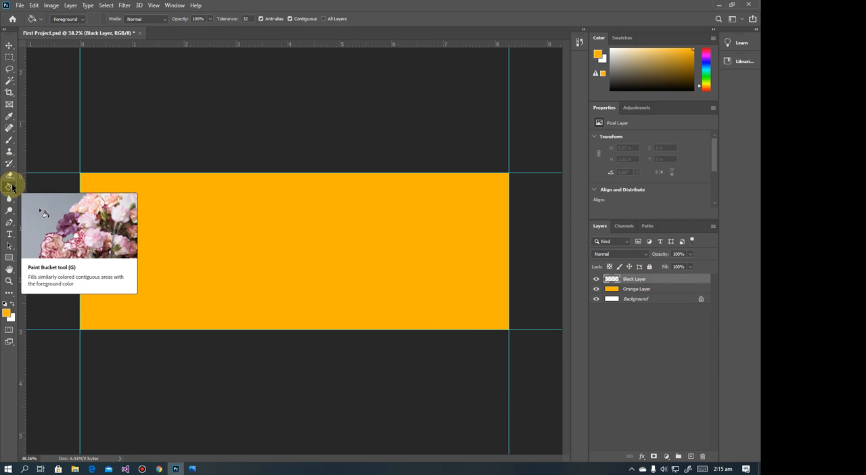
left_click(6, 313)
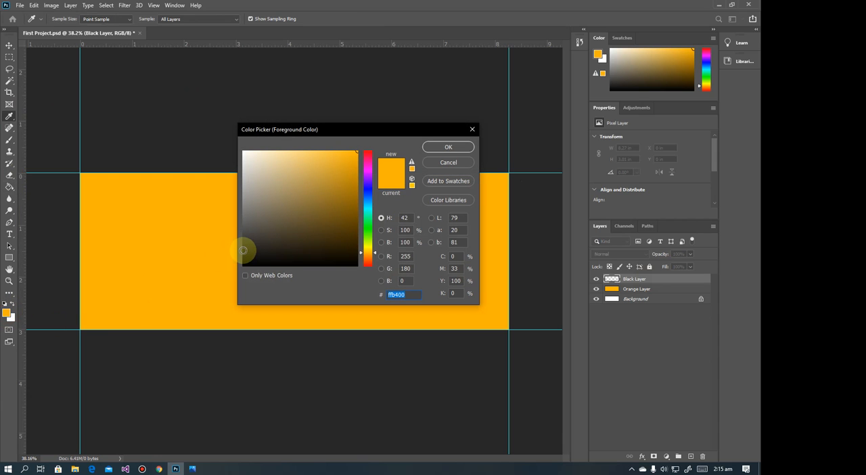
left_click_drag(244, 251, 239, 245)
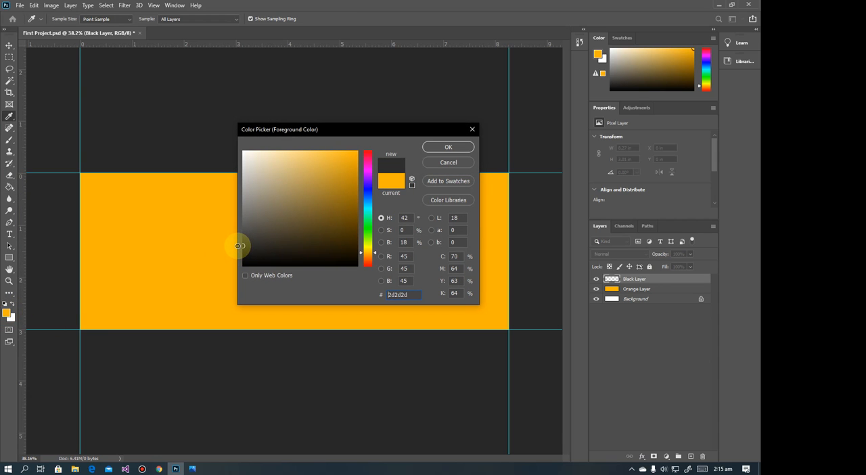
left_click(447, 149)
left_click(193, 221)
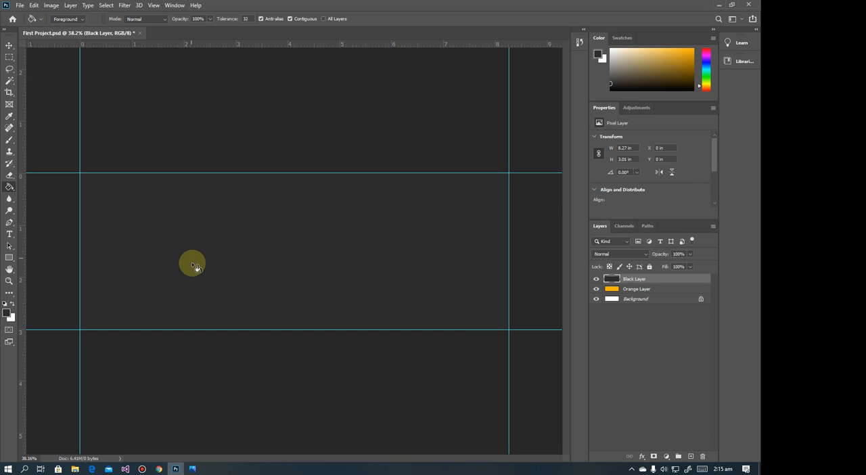
Compare the stacked layers by hiding and showing the Black Layer and Orange Layer, leaving both visible
left_click(631, 290)
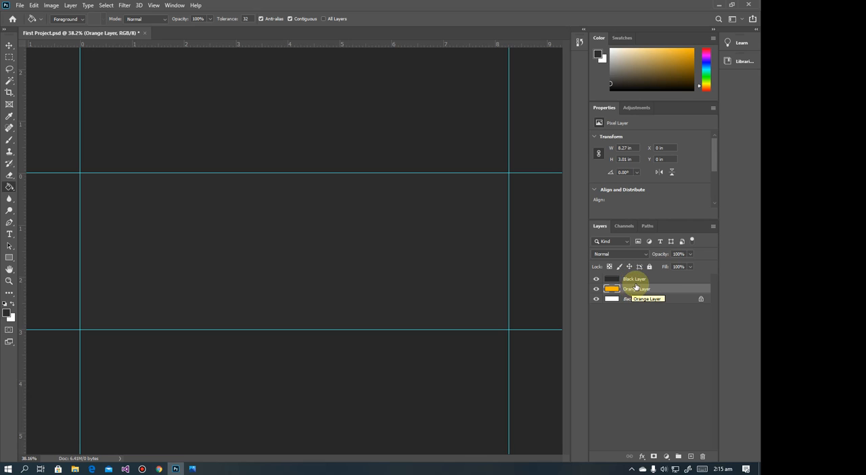
left_click(637, 279)
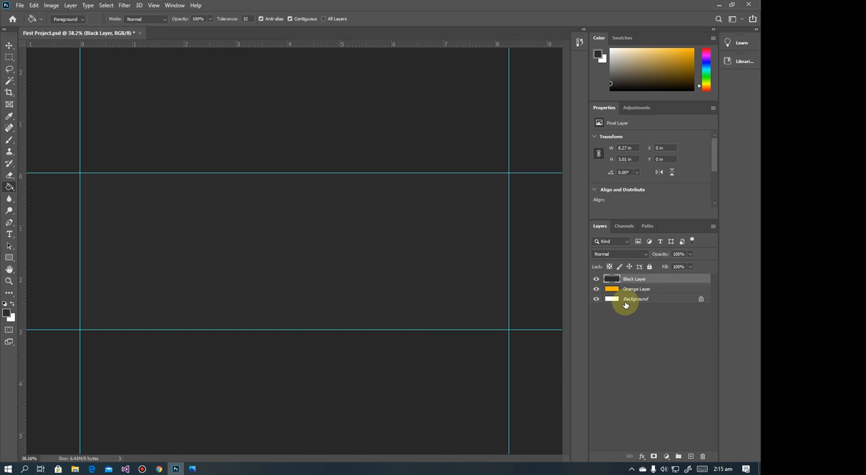
left_click(596, 281)
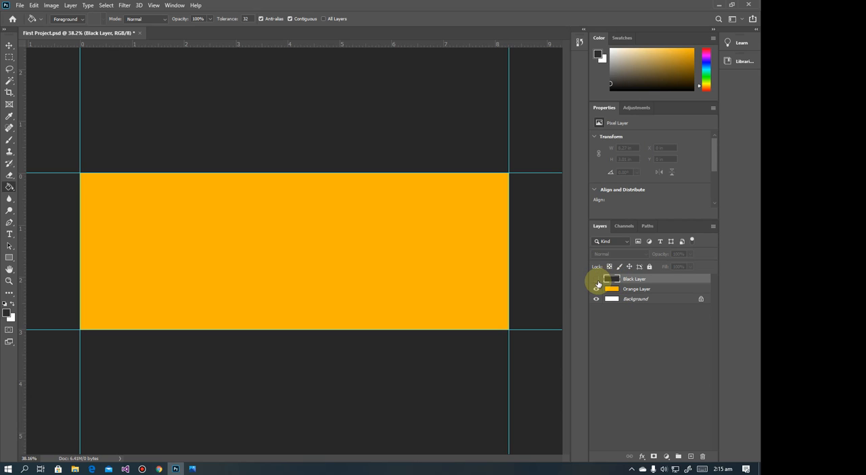
left_click(595, 288)
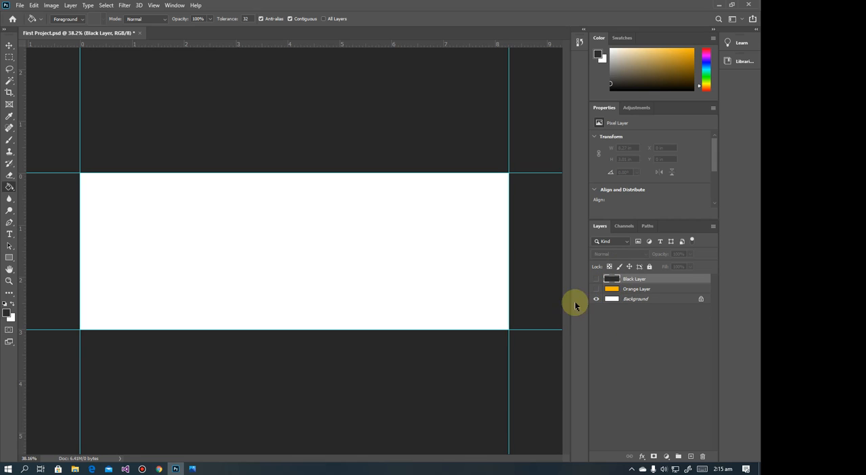
left_click(596, 289)
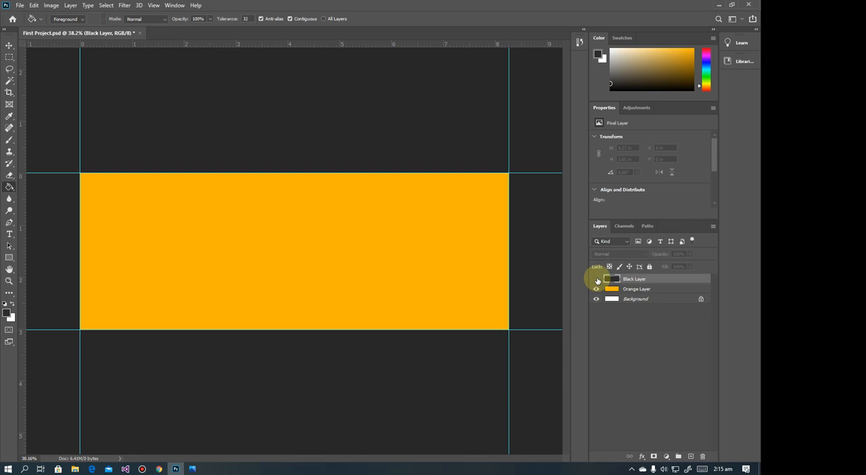
left_click(596, 278)
left_click(596, 279)
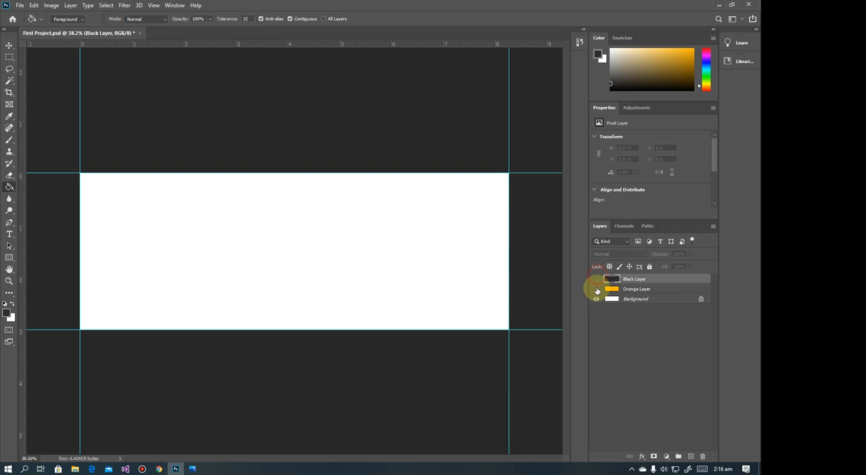
left_click(594, 289)
left_click(595, 278)
left_click(595, 289)
left_click(593, 278)
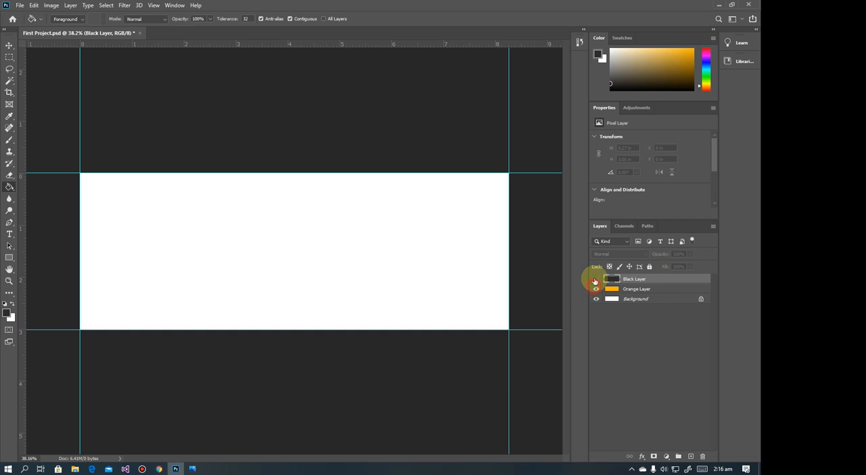
left_click(595, 279)
left_click(595, 288)
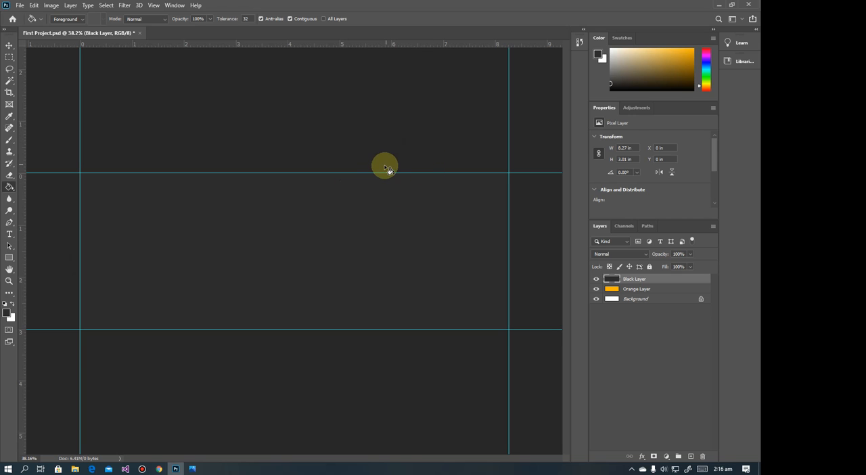
Try Black, Light Gray and Custom as the colour of the area around the canvas, and set it to Medium Gray
right_click(379, 88)
left_click(396, 100)
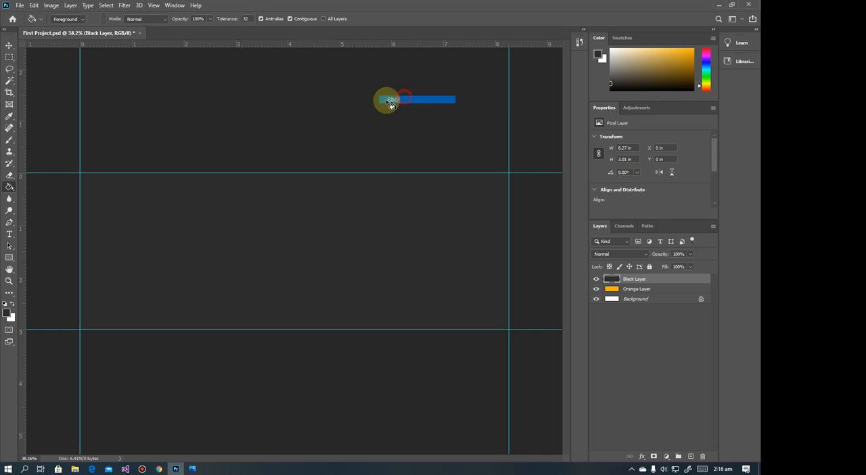
right_click(268, 106)
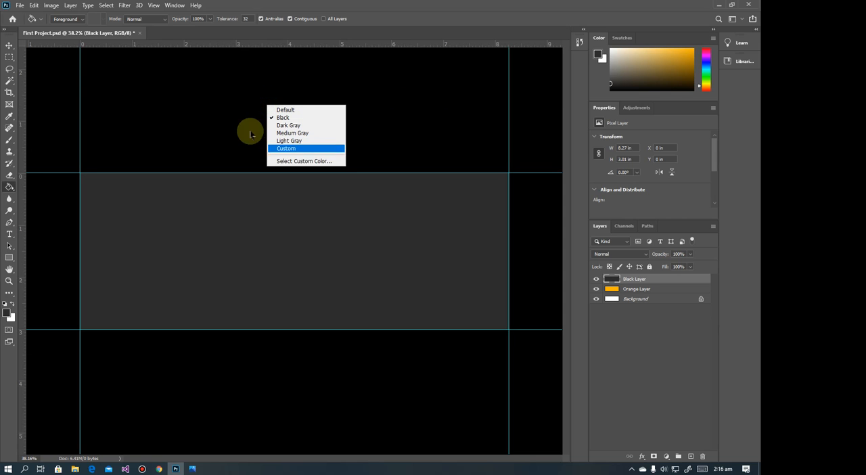
left_click(300, 141)
right_click(356, 127)
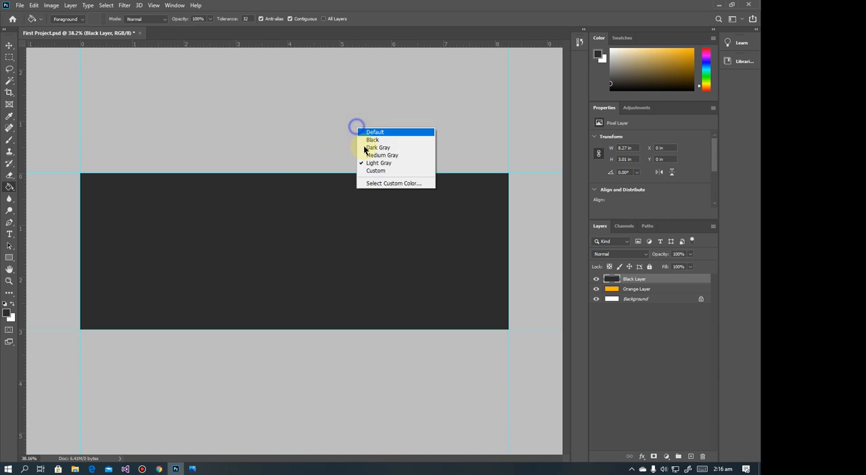
left_click(387, 171)
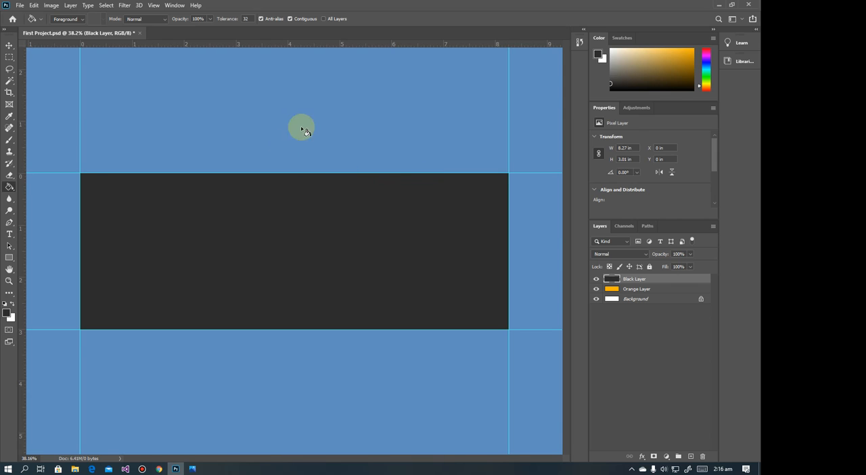
right_click(344, 115)
left_click(388, 141)
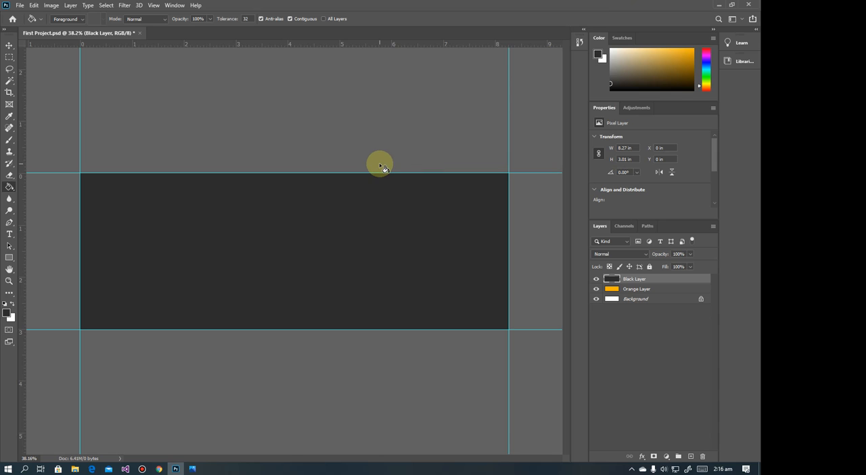
Check the corporate banner reference in Photos for the next colour, and return to Photoshop
scroll(380, 164, "down", 4)
scroll(380, 164, "up", 4)
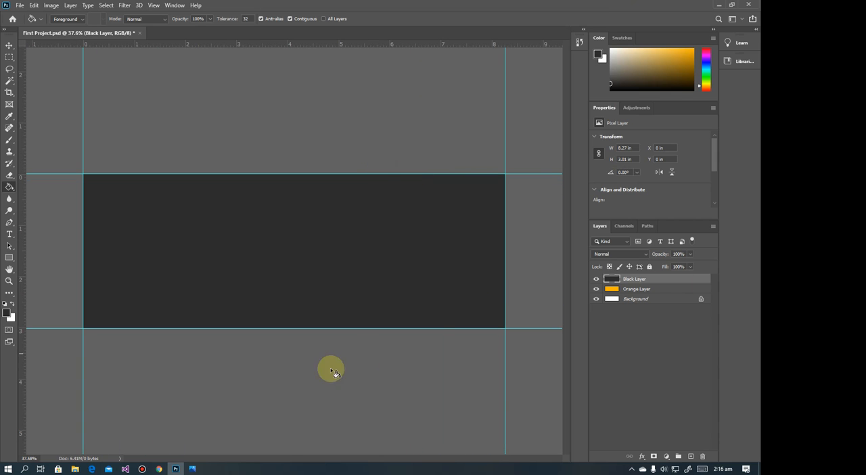
left_click(192, 468)
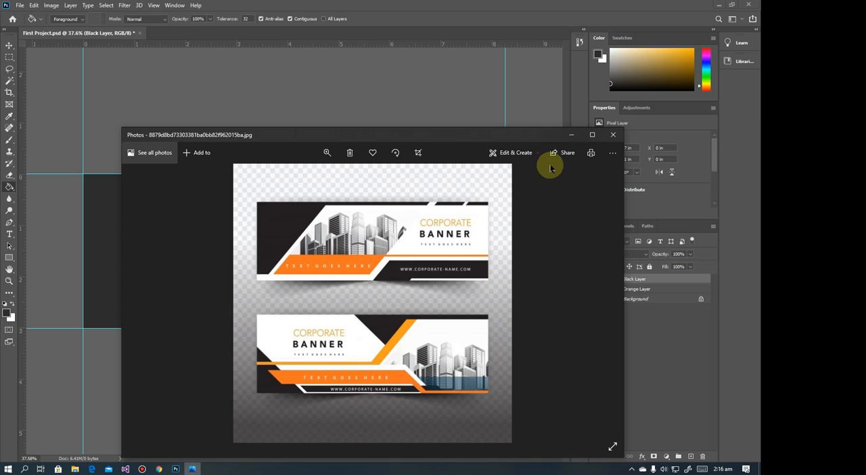
left_click(566, 138)
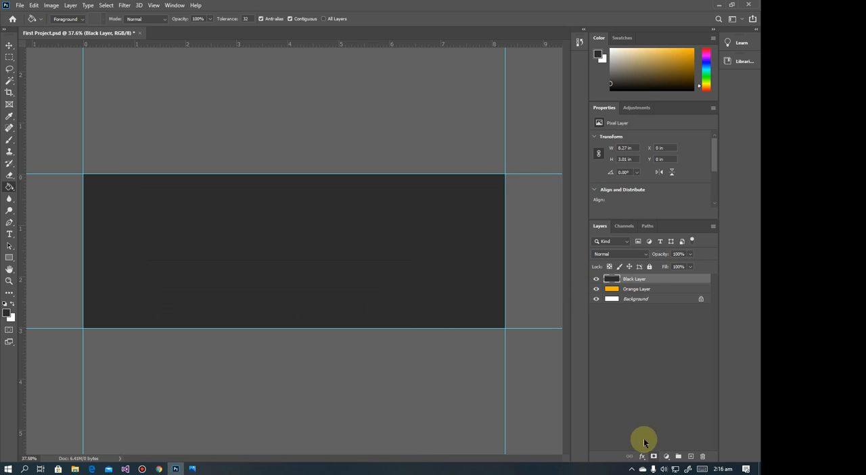
Create a new layer named Dark Orange Layer above the Black Layer
left_click(71, 6)
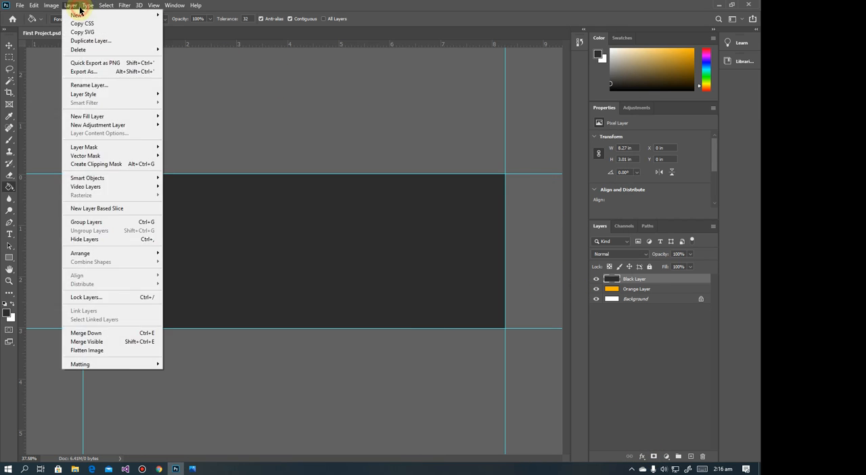
mouse_move(85, 14)
left_click(172, 15)
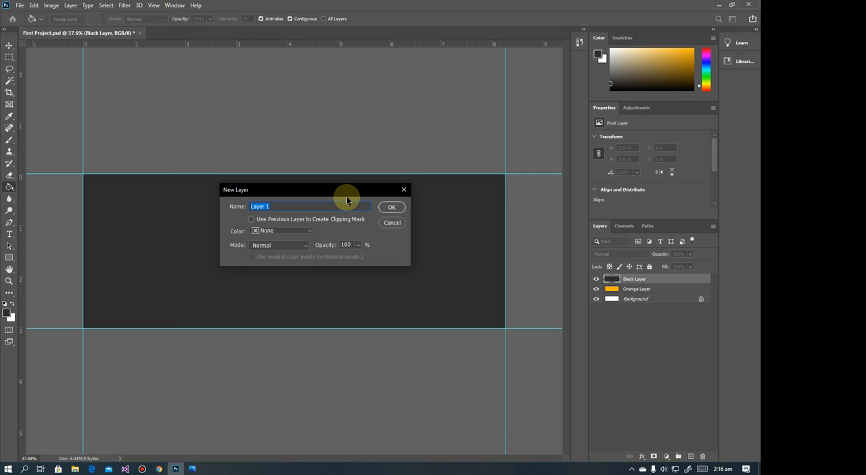
type("Dark Orange laye")
key("BackSpace")
key("BackSpace")
key("BackSpace")
key("BackSpace")
type("Layer")
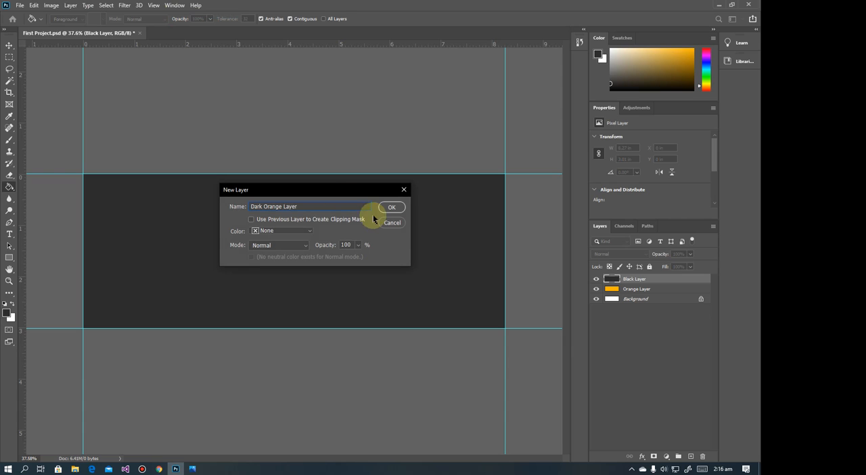
left_click(399, 207)
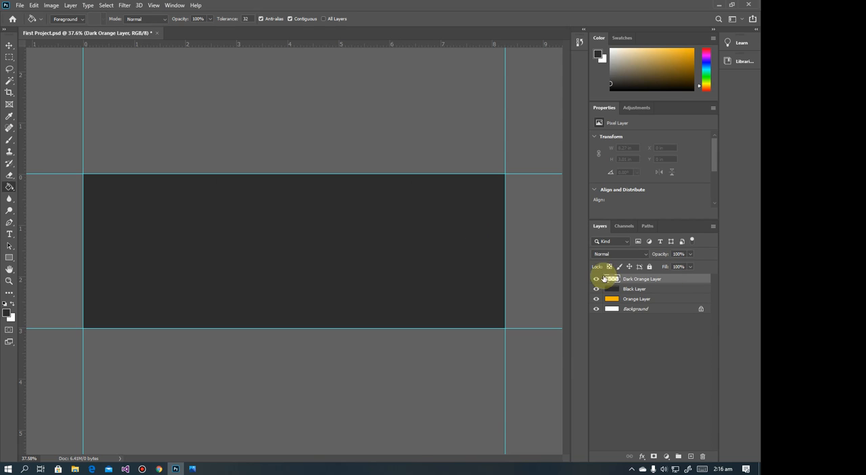
Set the foreground colour to dark orange #ff9600 and choose the Paint Bucket tool
left_click(8, 314)
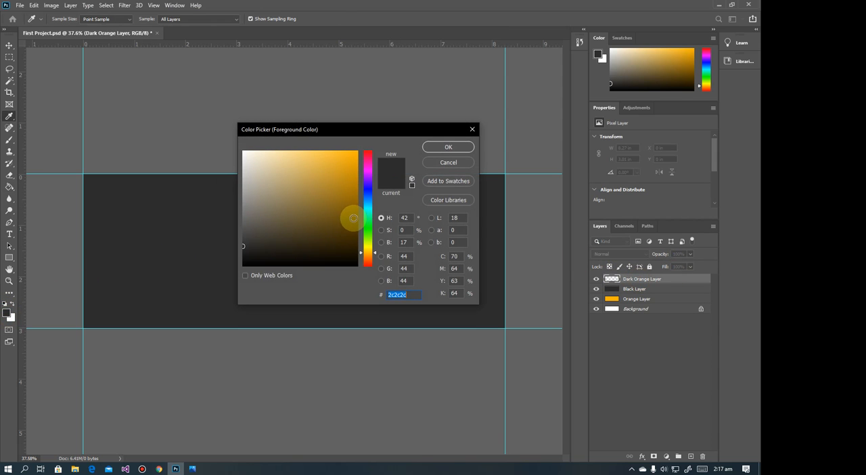
left_click_drag(353, 218, 365, 188)
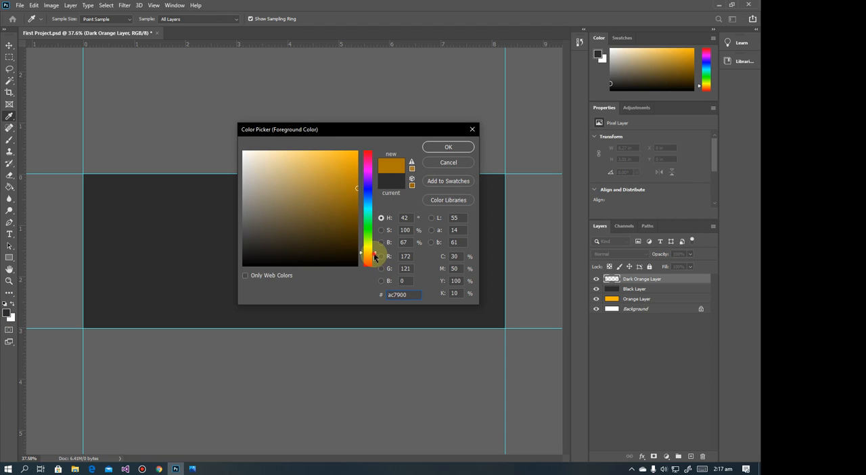
left_click_drag(374, 257, 373, 253)
left_click_drag(349, 189, 368, 137)
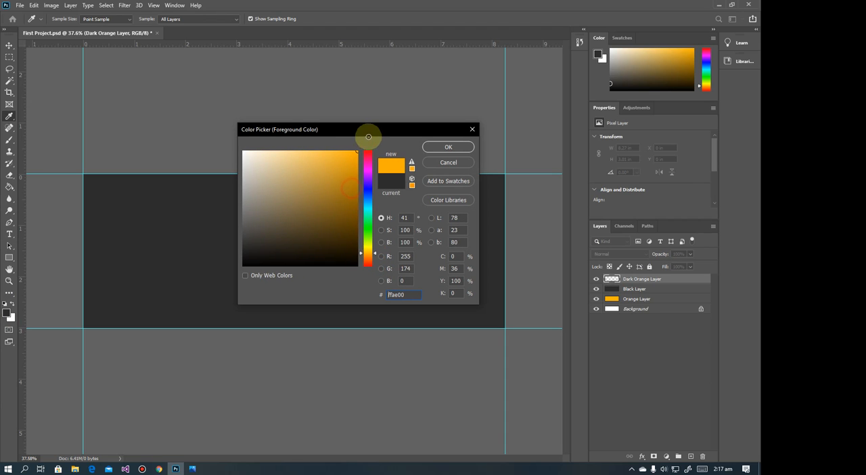
mouse_move(376, 257)
left_mouse_down()
mouse_move(376, 243)
mouse_move(376, 257)
left_mouse_up()
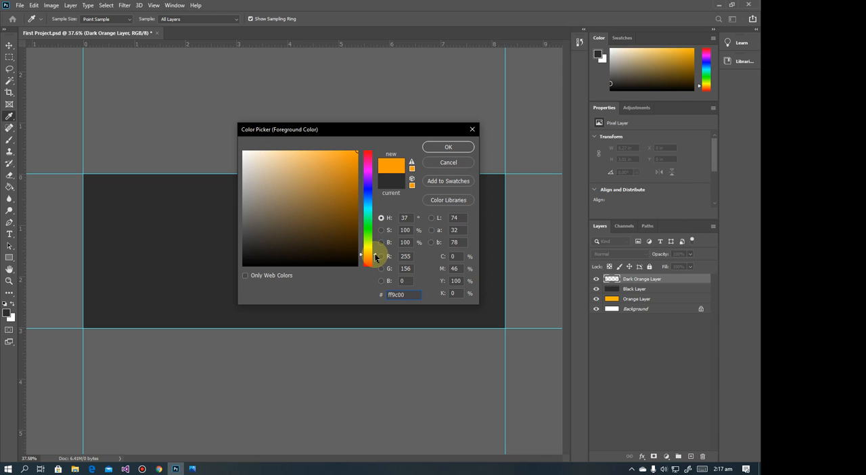
left_click(448, 147)
key("g")
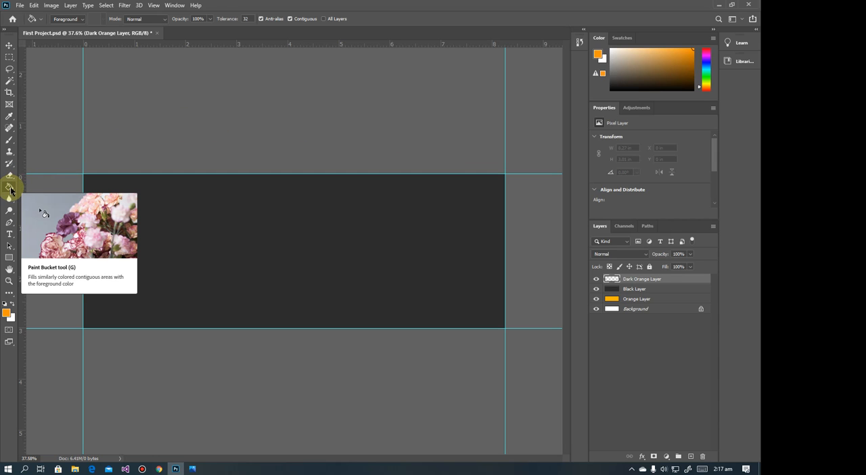
Fill the Dark Orange Layer with the foreground colour, then check the corporate banner reference in Photos and return to Photoshop
left_click(310, 234)
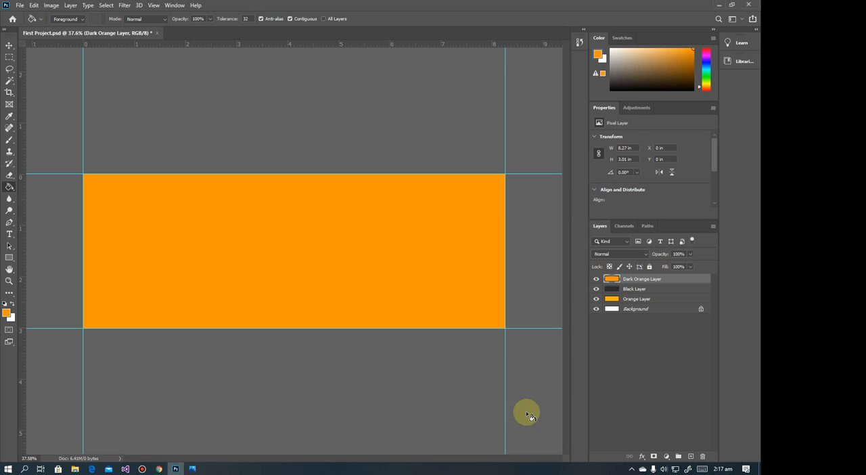
left_click(195, 469)
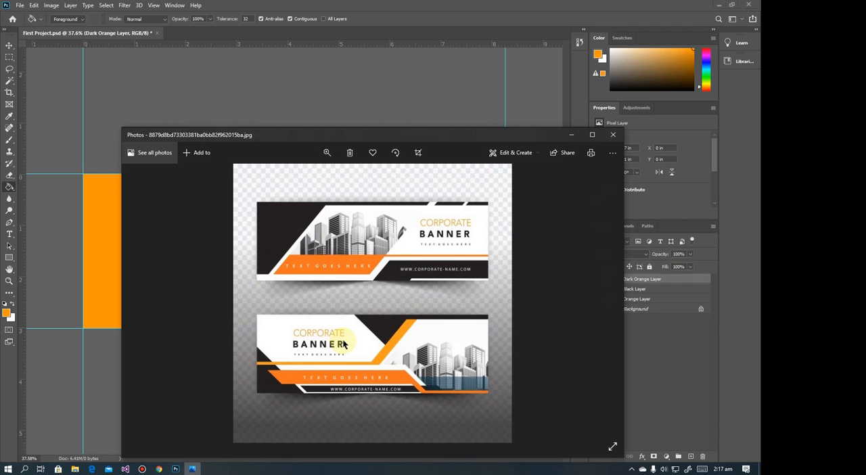
left_click(571, 135)
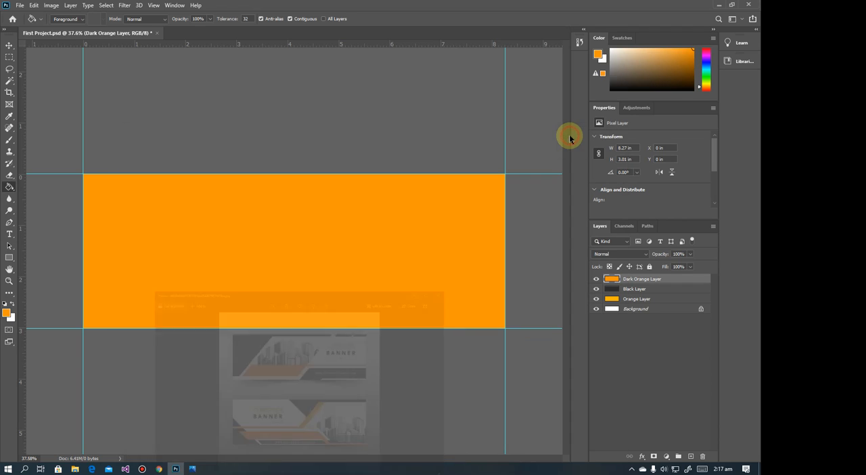
Unlock the Background layer and rename it White Layer
left_click(637, 310)
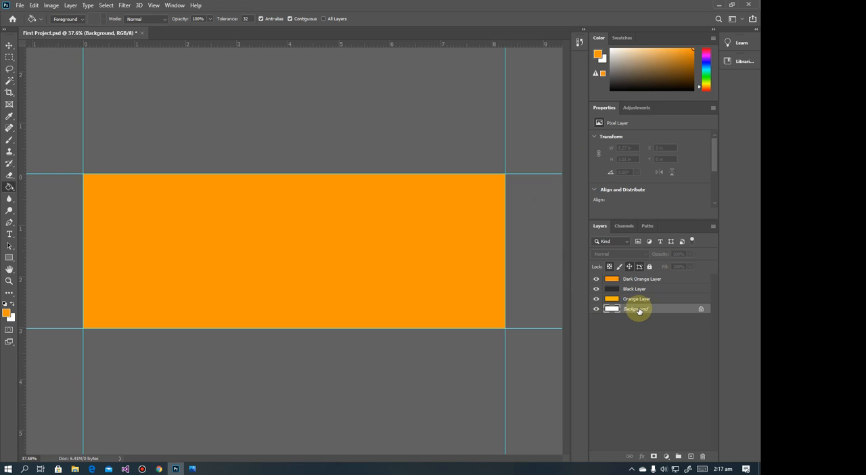
left_click(701, 311)
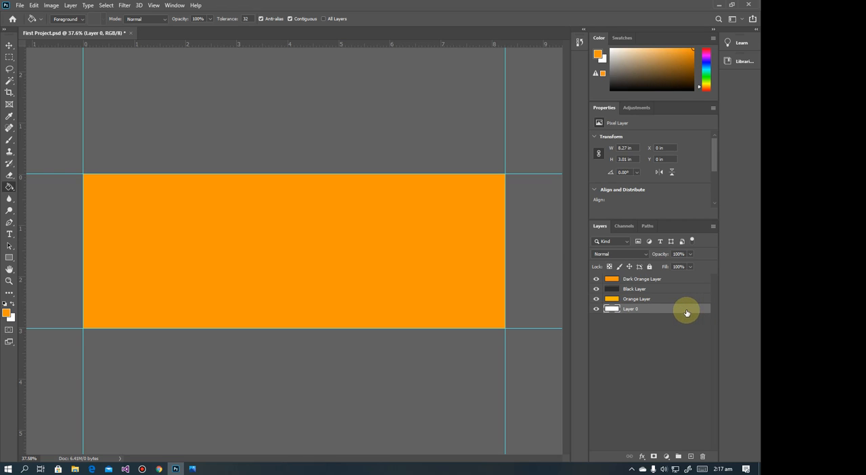
right_click(633, 310)
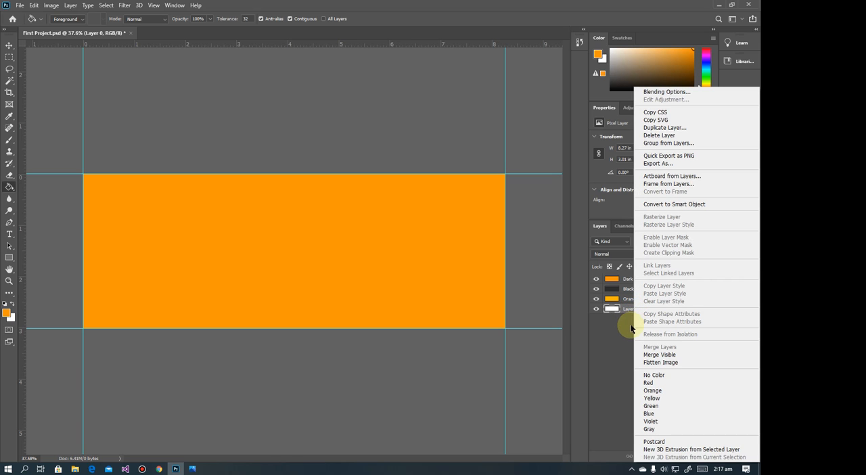
left_click(630, 328)
left_click(648, 307)
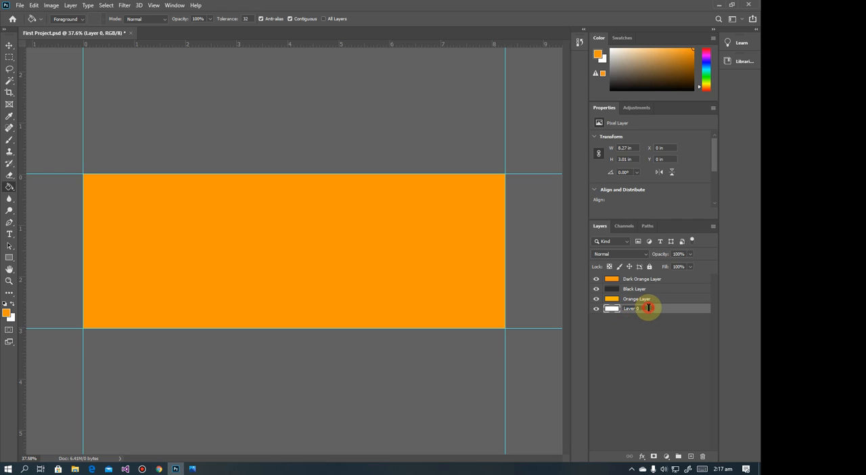
left_click(653, 309)
left_click_drag(648, 307, 620, 309)
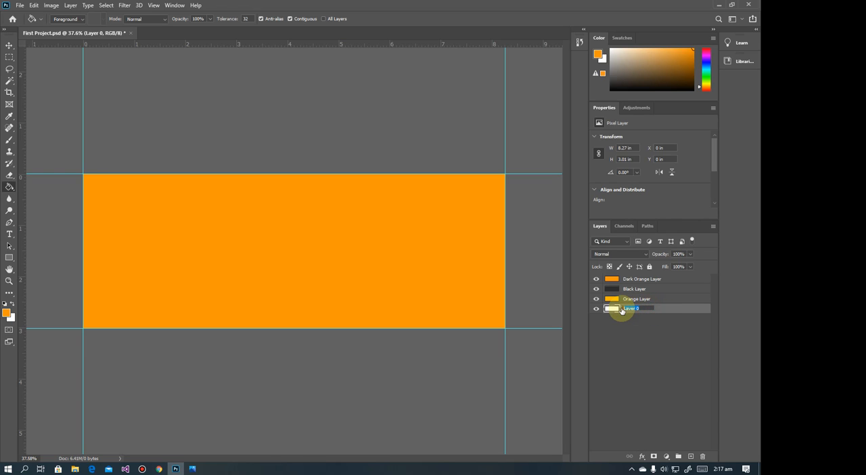
type("White Layer")
key("Return")
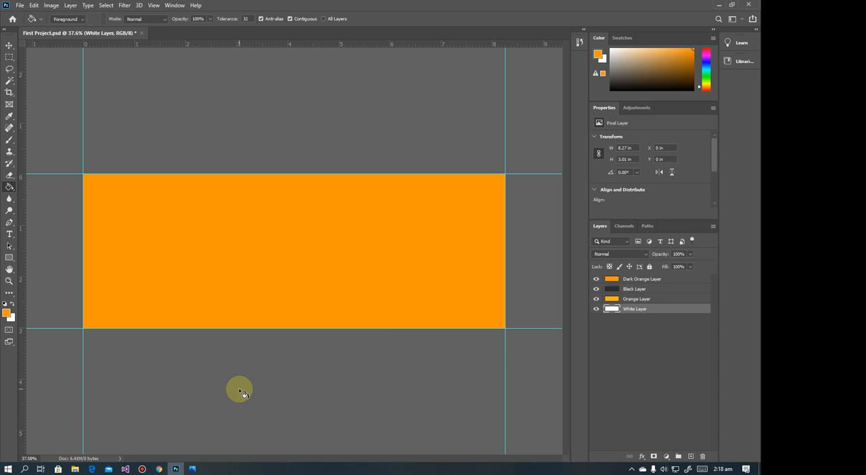
Temporarily hide the Orange, Black and Dark Orange layers to view the White Layer, and show them again
left_click(597, 299)
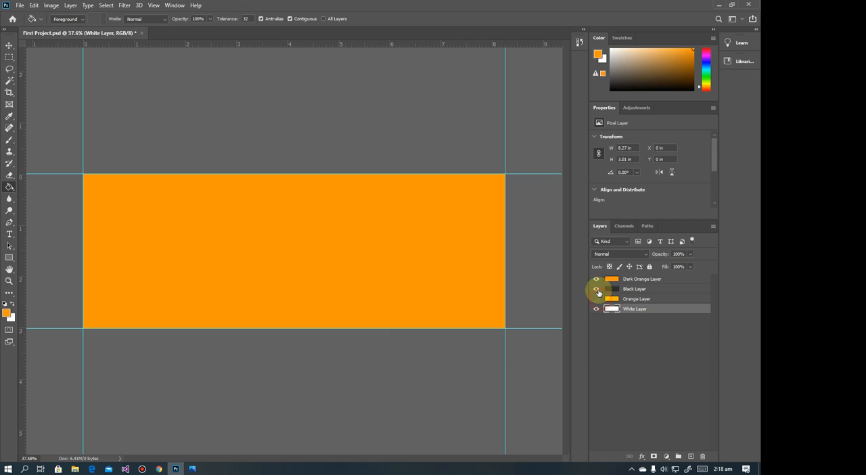
left_click(595, 278)
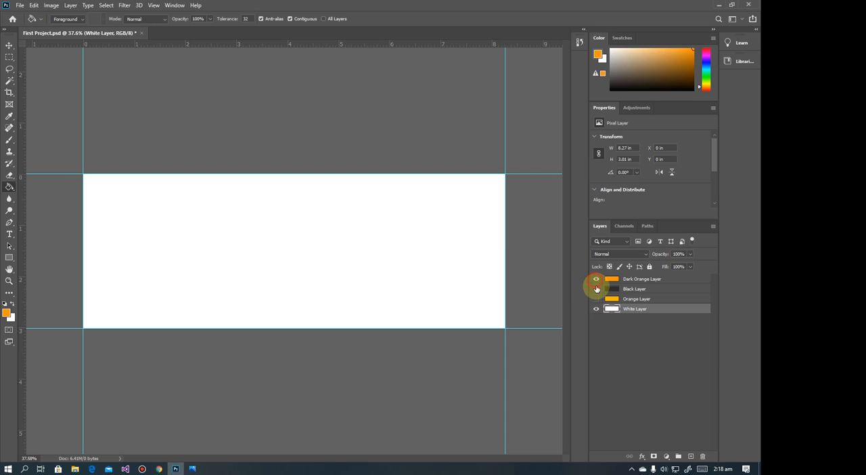
left_click(597, 289)
left_click(597, 299)
Switch to Photos and examine the design of the corporate banner reference
left_click(198, 469)
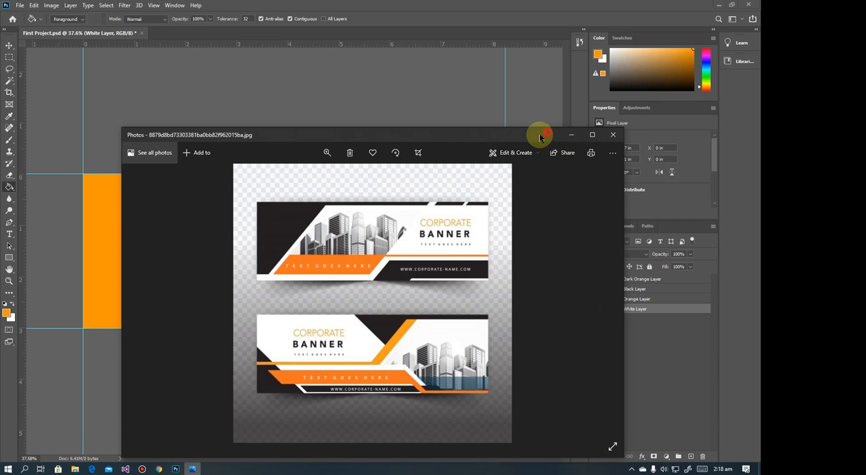
mouse_move(540, 138)
left_mouse_down()
mouse_move(569, 169)
mouse_move(555, 147)
mouse_move(543, 151)
left_mouse_up()
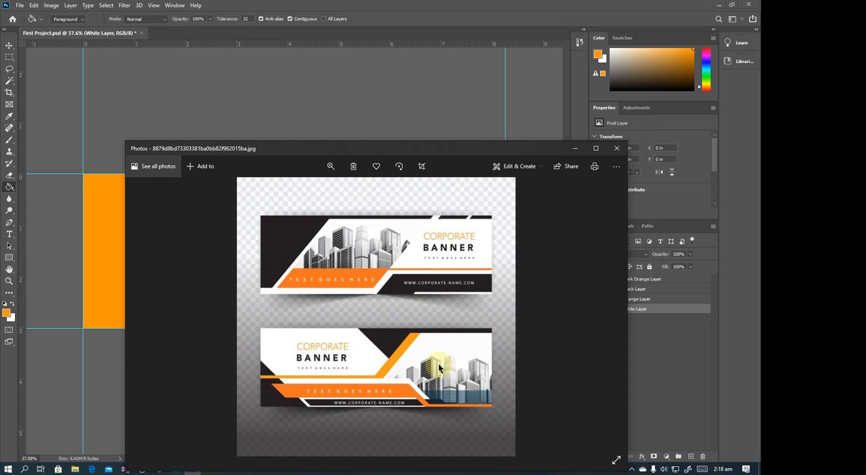
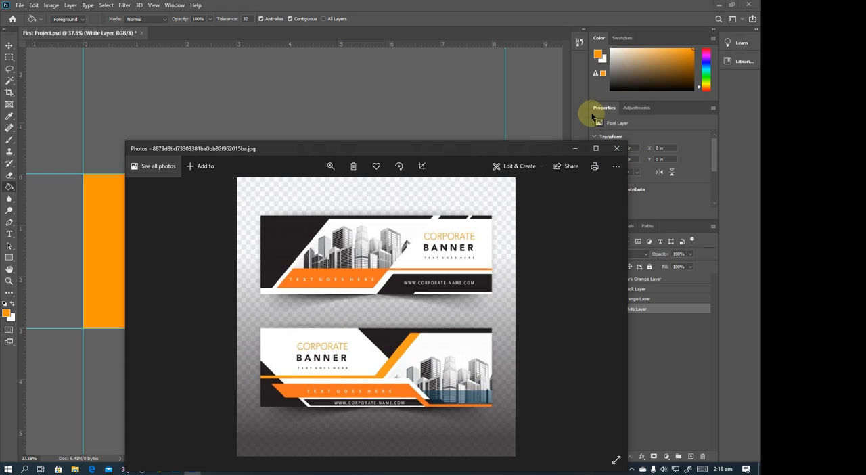
Return to Photoshop and hide the Dark Orange and Orange layers, keeping the Black and White layers visible
left_click(575, 147)
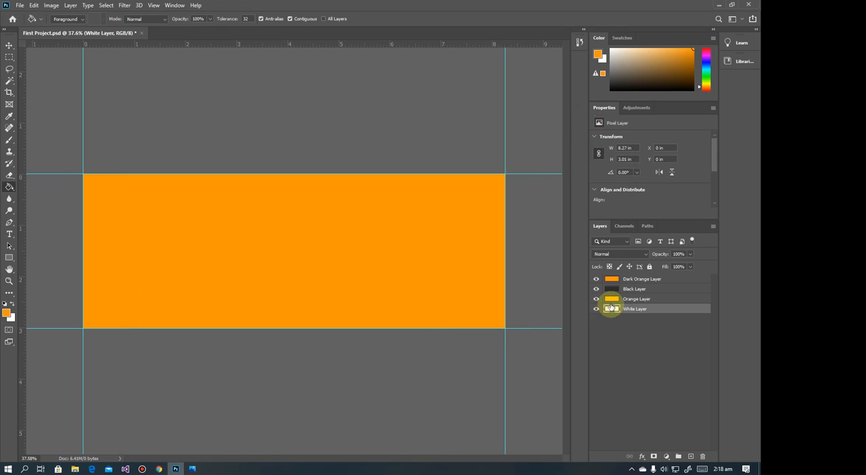
left_click_drag(595, 280, 595, 300)
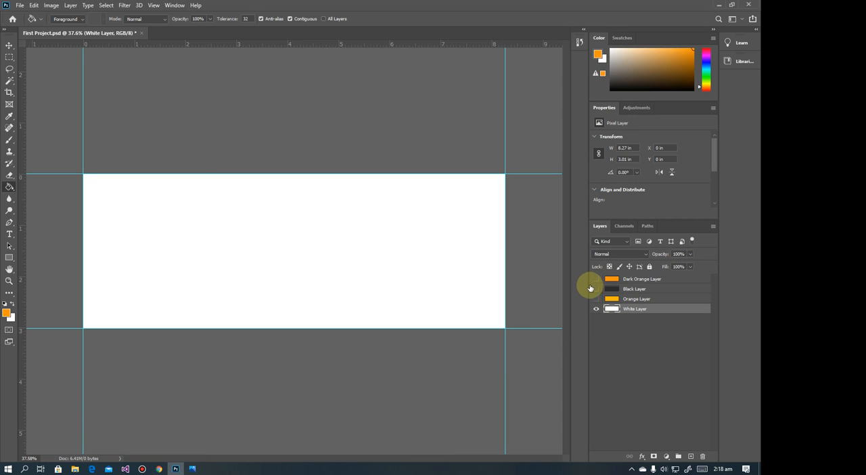
left_click(596, 289)
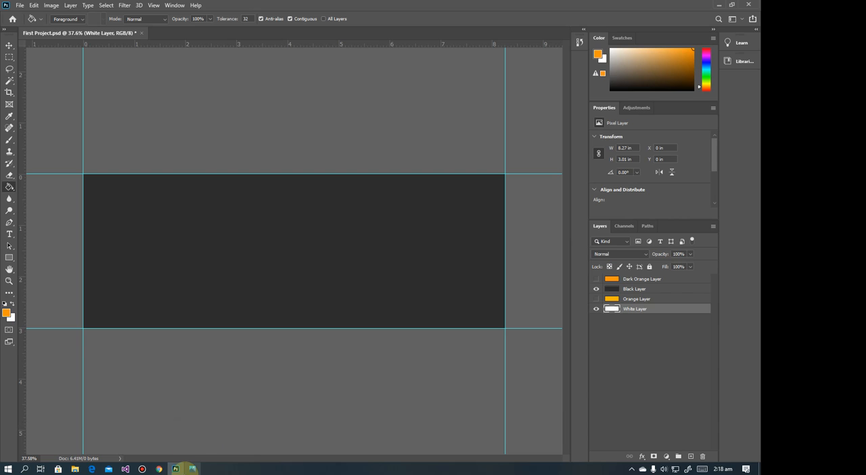
Compare with the banner reference in Photos, and reorder the layers in Photoshop so White Layer is on top with Black Layer directly below
left_click(190, 468)
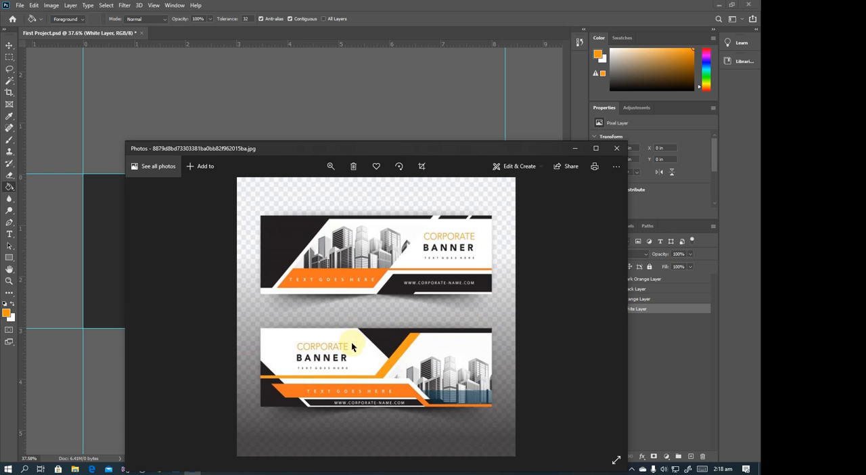
left_click(573, 148)
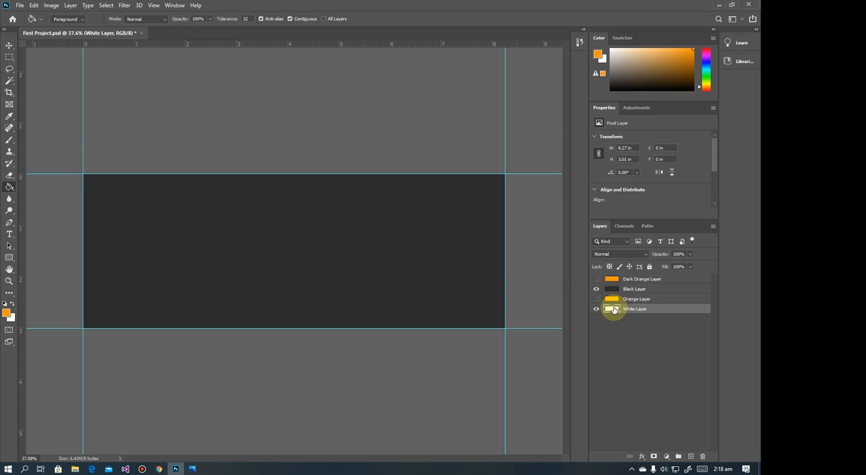
left_click_drag(615, 307, 615, 279)
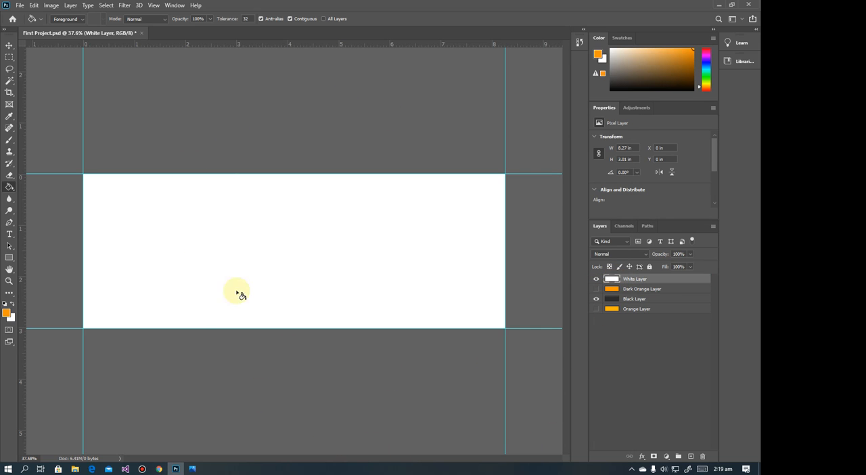
left_click(192, 468)
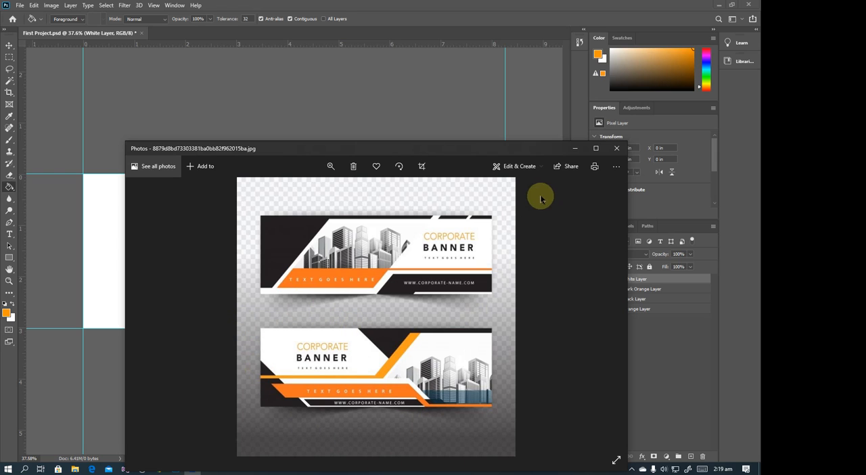
left_click(575, 148)
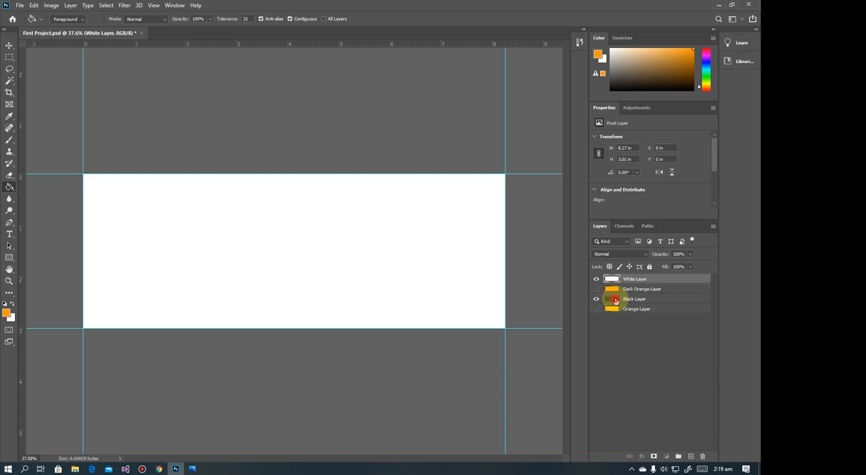
left_click_drag(615, 299, 616, 291)
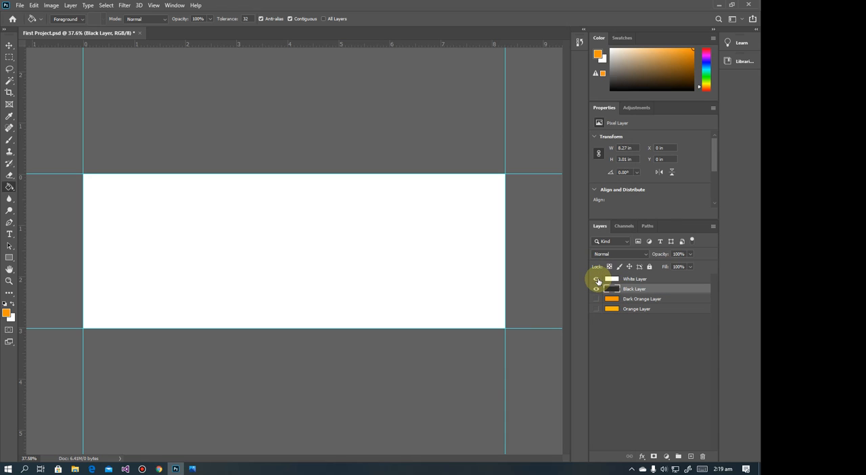
Draw a closed five-point Pen path around the banner's left portion, with a long diagonal right edge and a cut-off lower-left corner
left_click(11, 223)
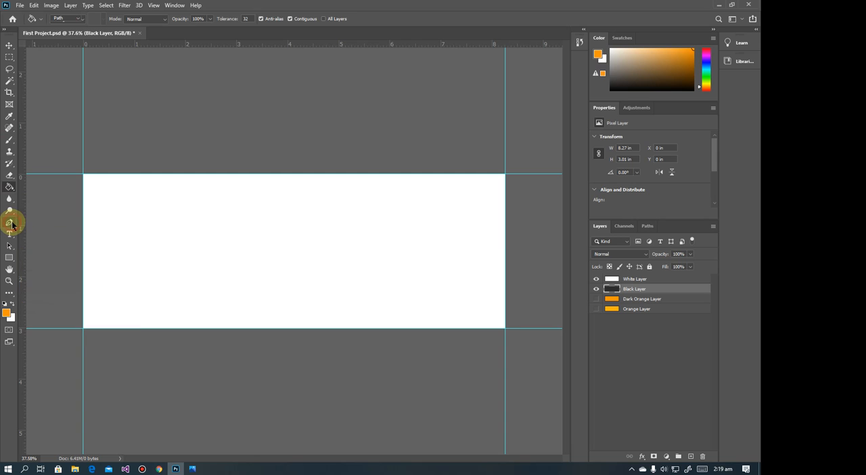
left_click(247, 165)
left_click(248, 165)
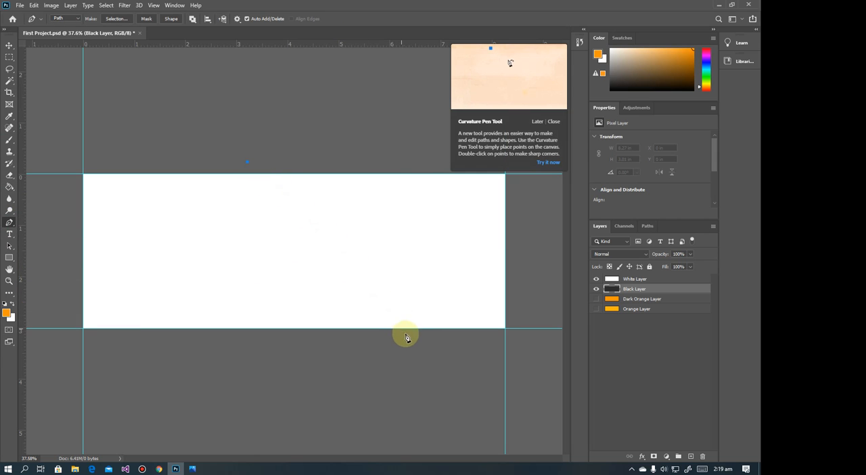
left_click(426, 348)
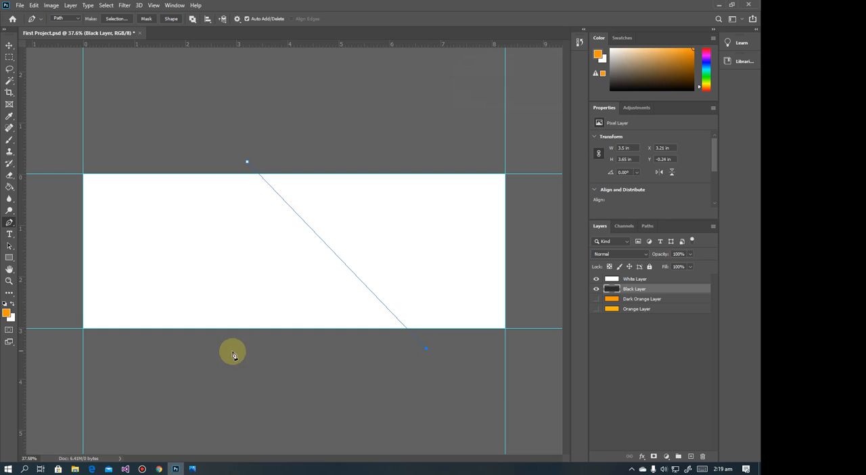
left_click(174, 352)
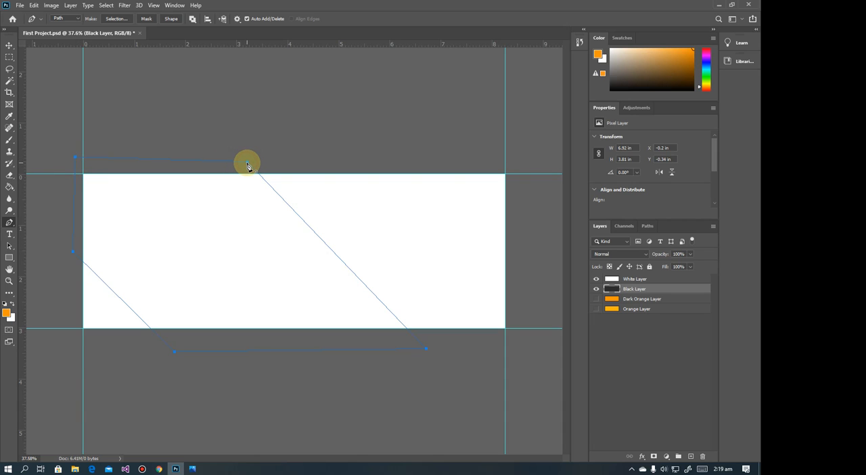
left_click(248, 164)
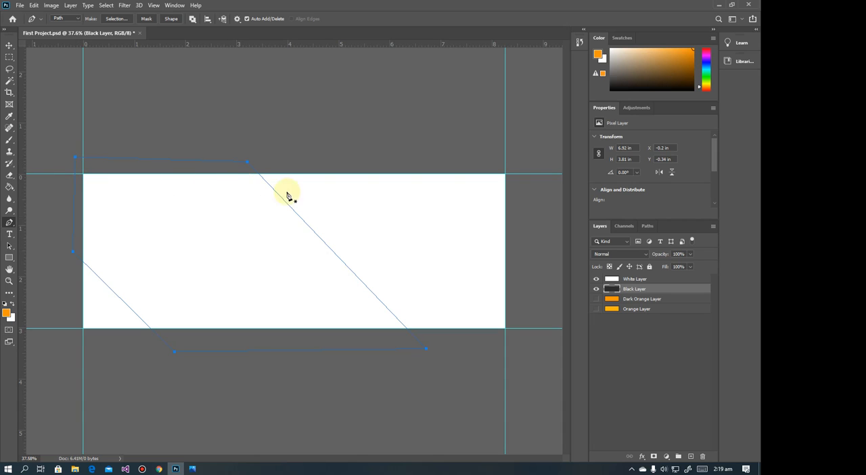
left_click(318, 236)
key("ctrl+z")
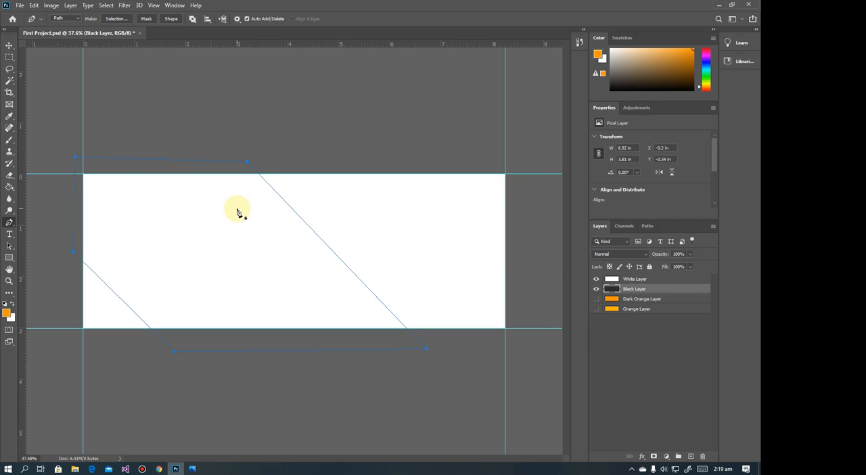
Convert the closed path into a new anti-aliased selection with a feather radius of 0 pixels, with the White Layer active
left_click(633, 278)
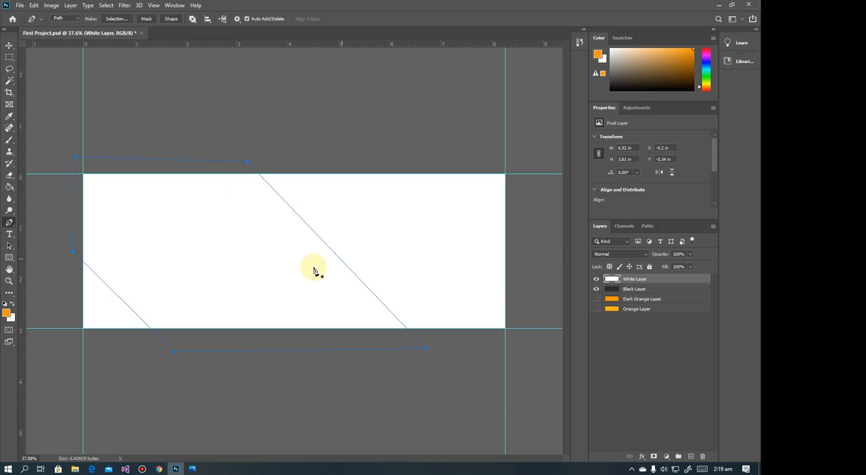
right_click(184, 237)
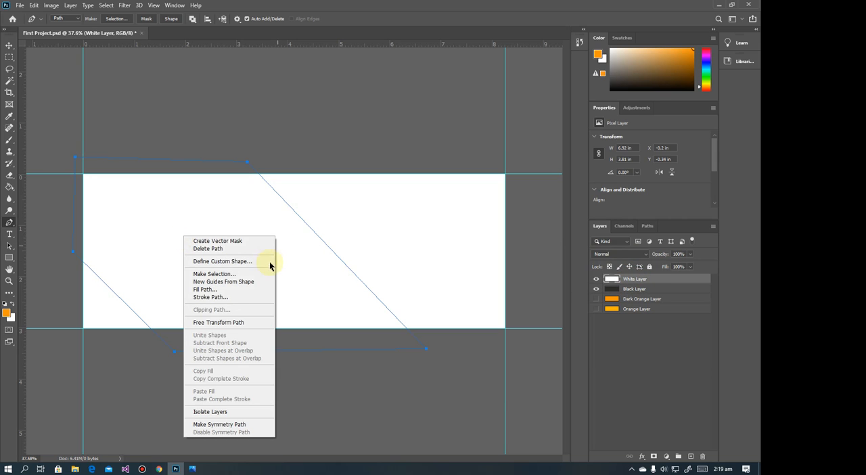
left_click(218, 273)
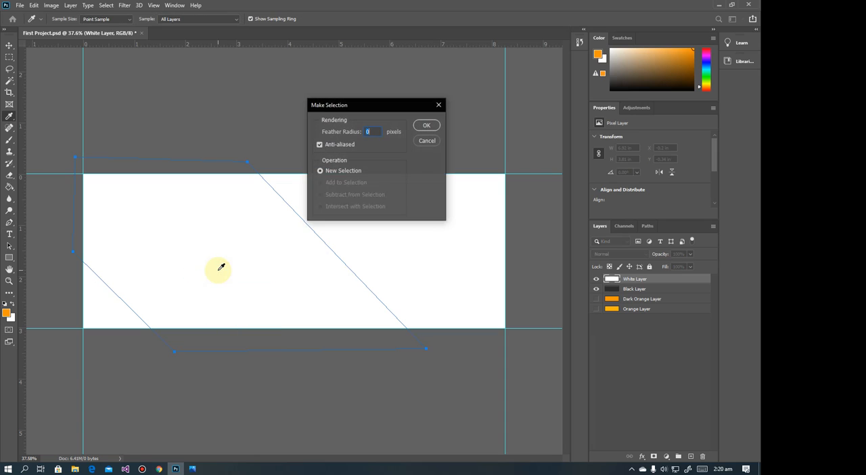
left_click(368, 129)
left_click_drag(367, 129, 359, 128)
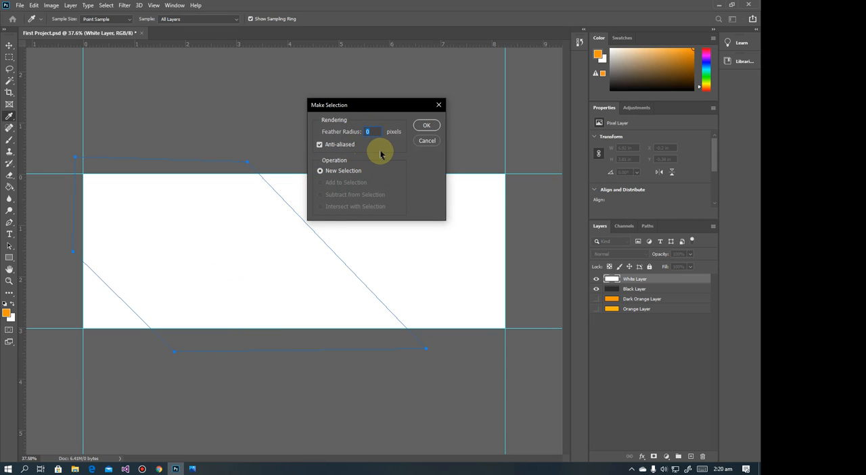
left_click(426, 125)
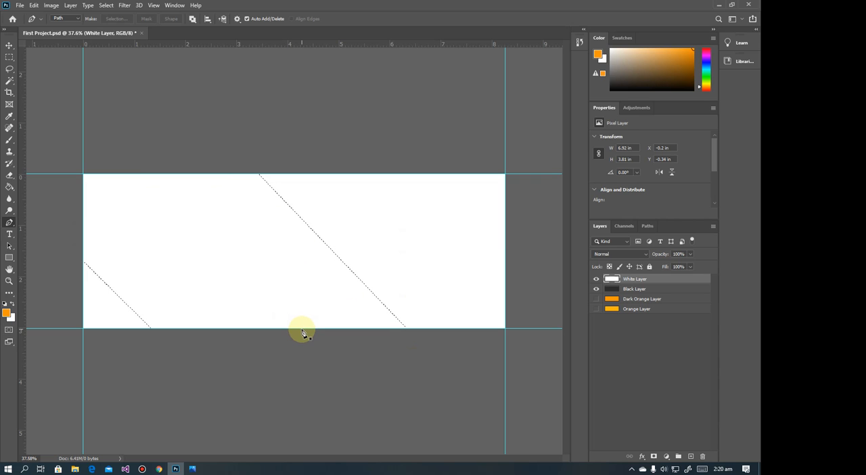
Delete the selected area from the White Layer, undo the deletion, and add a layer mask from the selection instead
key("Delete")
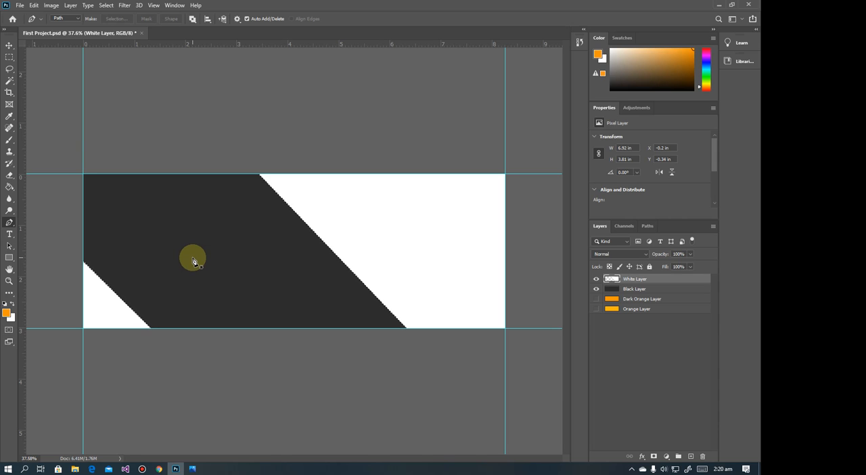
key("ctrl+z")
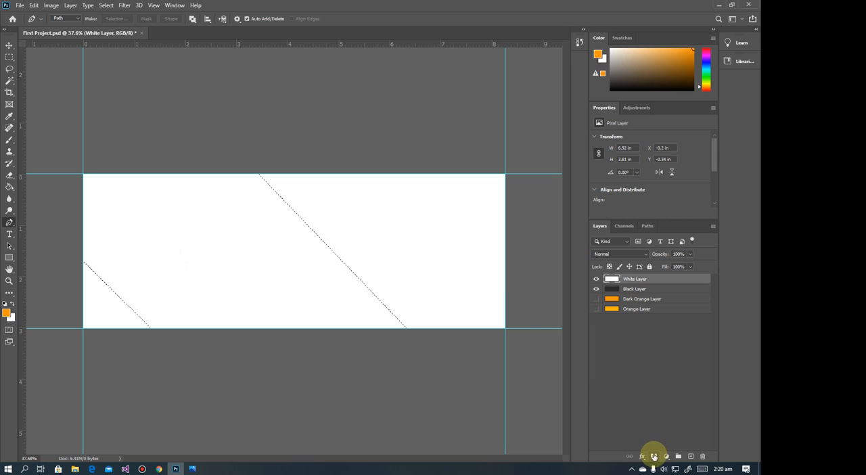
left_click(653, 456)
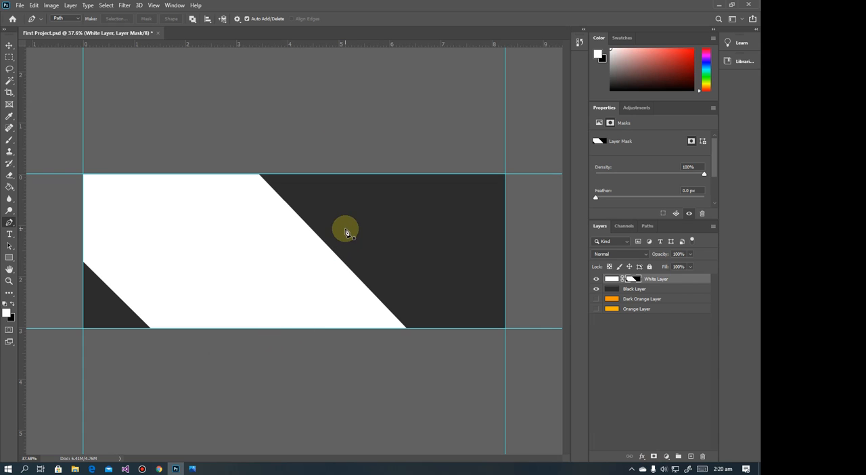
Try moving the masked White Layer up and to the right with the Move tool, and undo the move
left_click(9, 45)
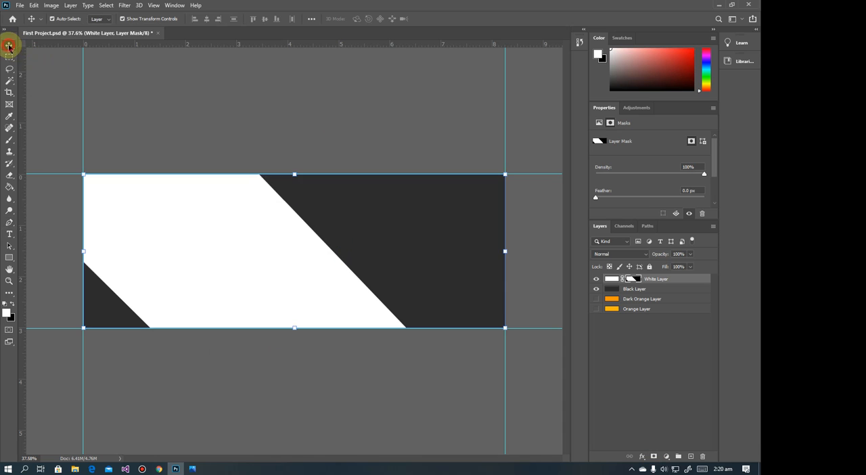
left_click_drag(289, 269, 341, 241)
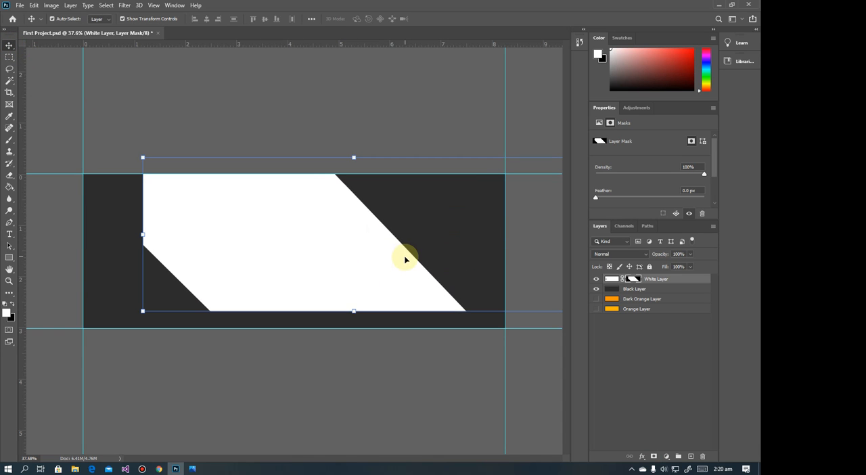
key("ctrl+z")
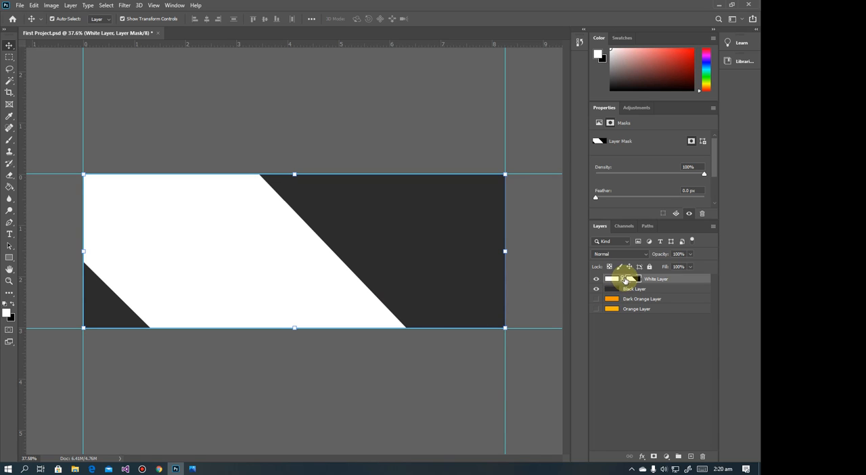
left_click(192, 468)
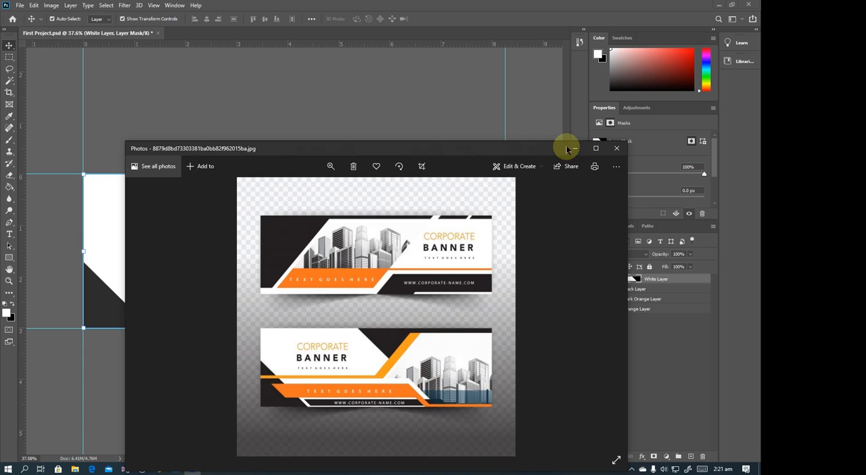
left_click(575, 147)
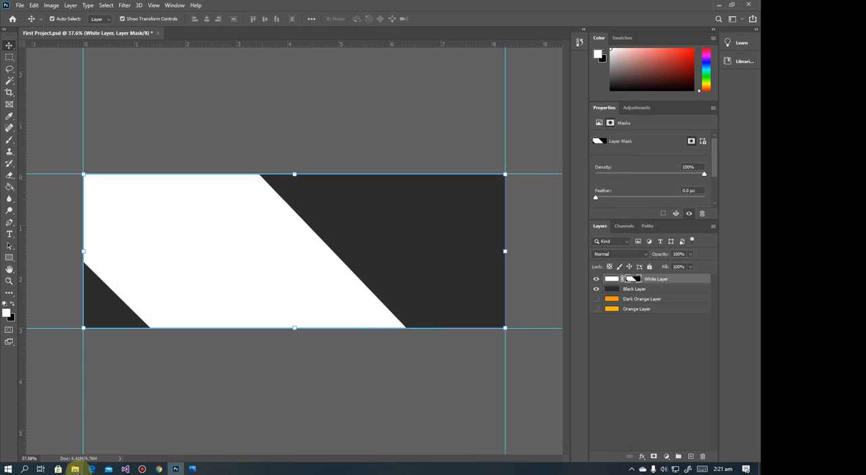
left_click(75, 469)
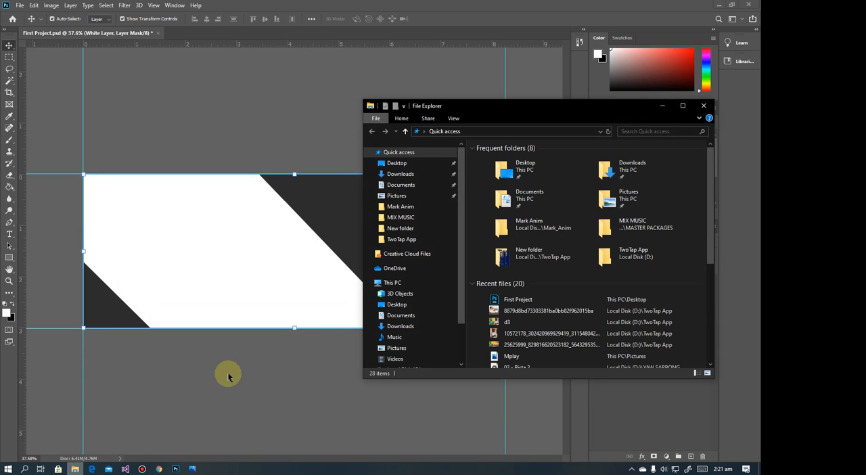
left_click(424, 195)
scroll(581, 213, "down", 10)
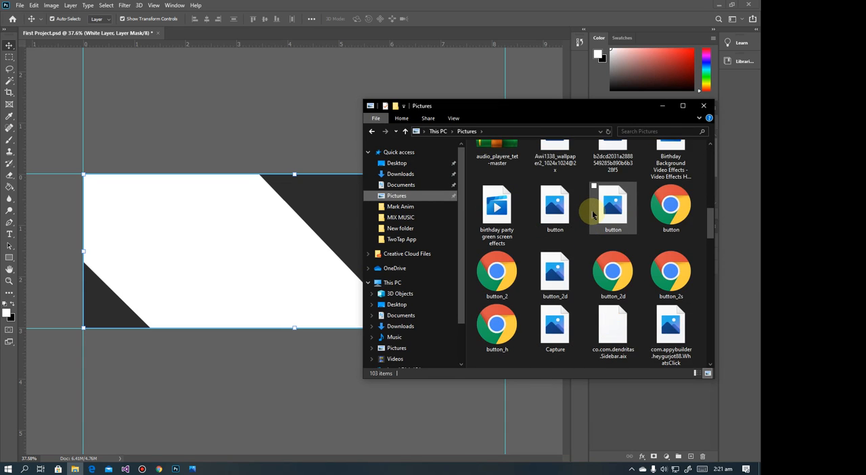
scroll(593, 215, "up", 2)
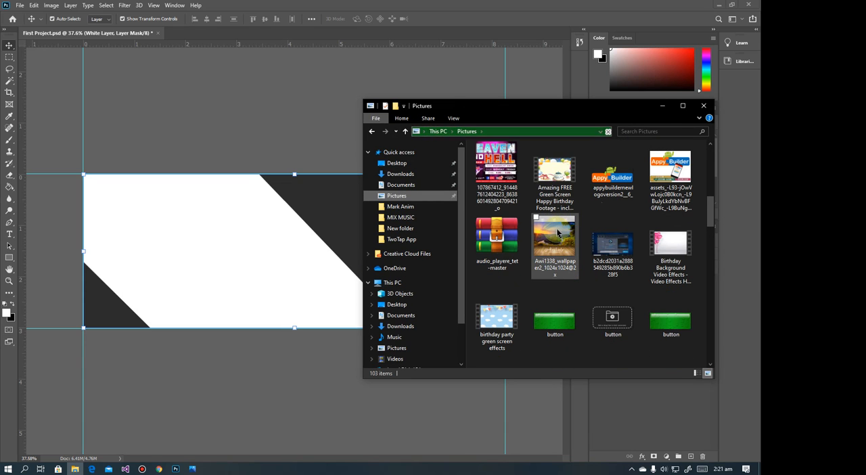
left_click_drag(551, 241, 422, 35)
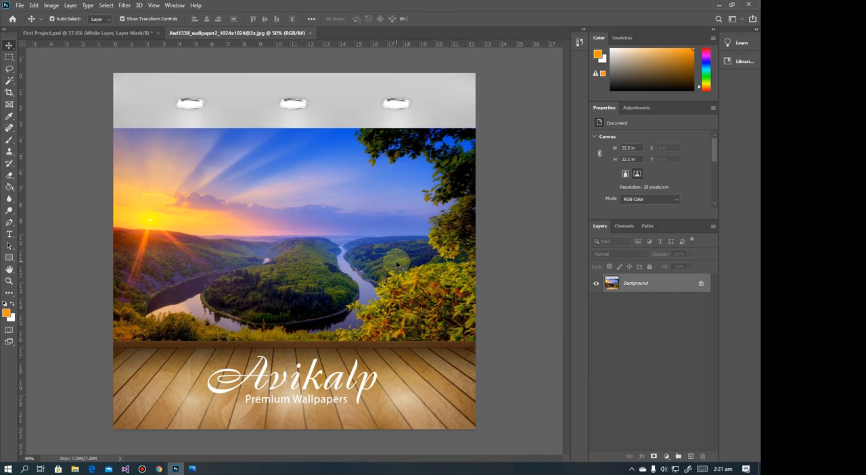
Select the landscape area of the wallpaper with the Rectangular Marquee and move it into the First Project document as a new layer
left_click(9, 57)
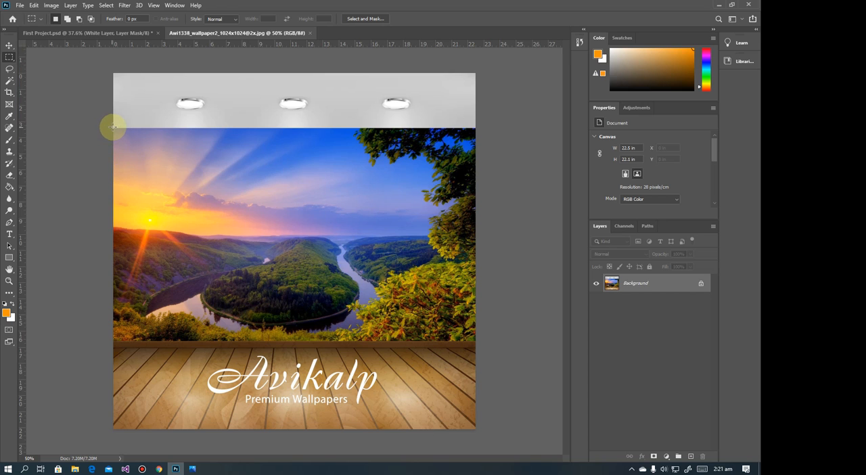
left_click_drag(113, 126, 474, 341)
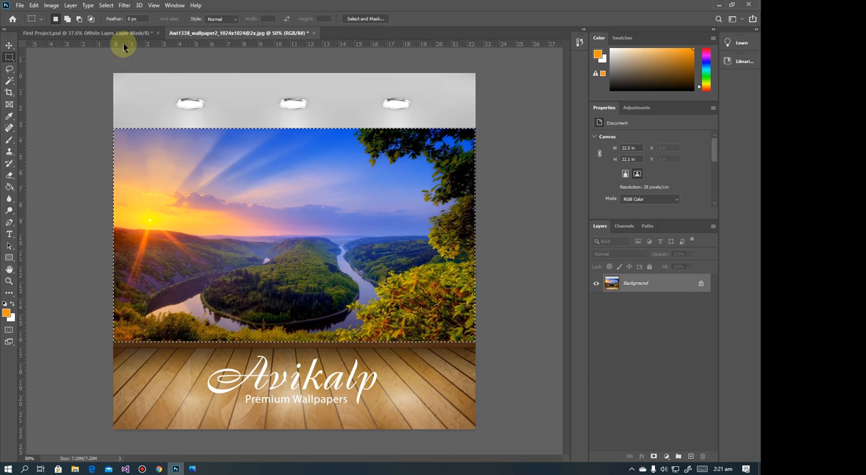
left_click(9, 44)
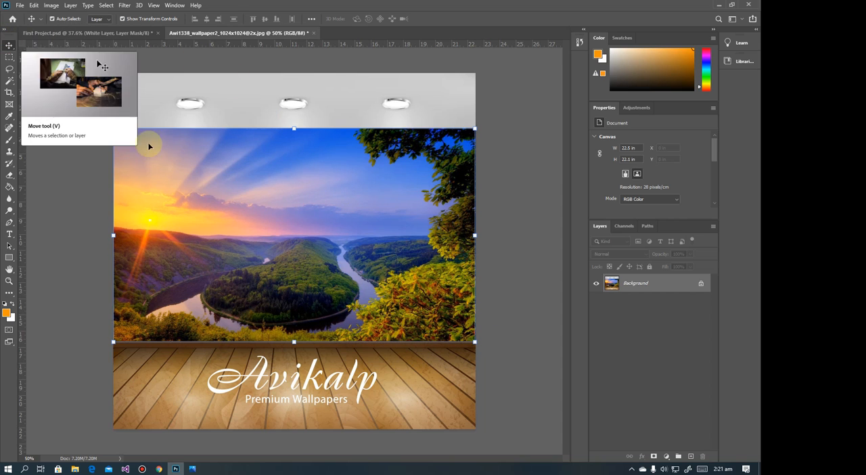
left_click_drag(392, 247, 436, 258)
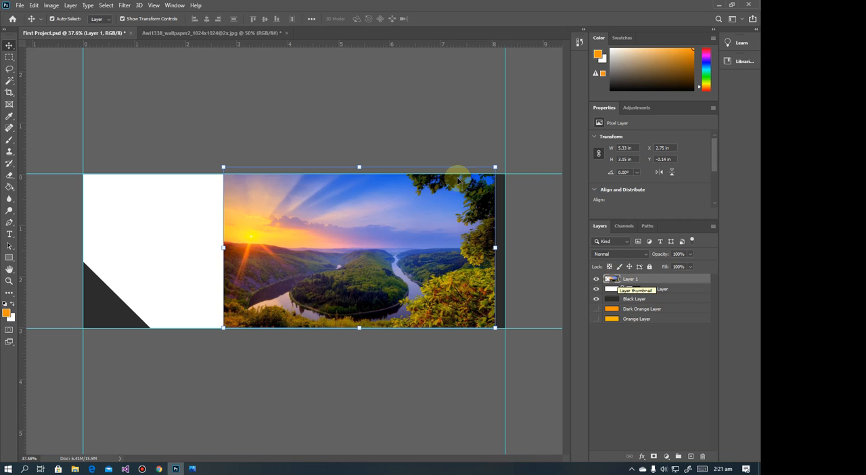
Scale the landscape layer proportionally to about 5.1 × 3.01 in so it fits the banner's height, and commit the transform
left_click_drag(494, 167, 414, 211)
left_click_drag(372, 234, 490, 181)
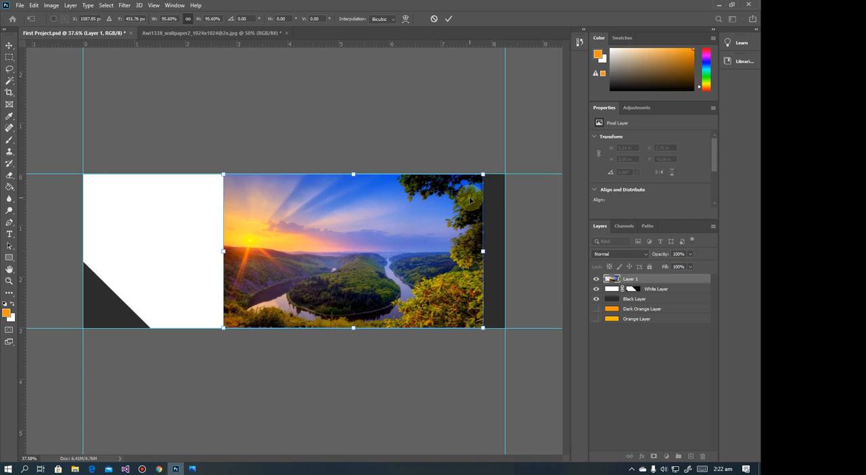
mouse_move(480, 174)
left_mouse_down()
mouse_move(390, 226)
mouse_move(482, 173)
left_mouse_up()
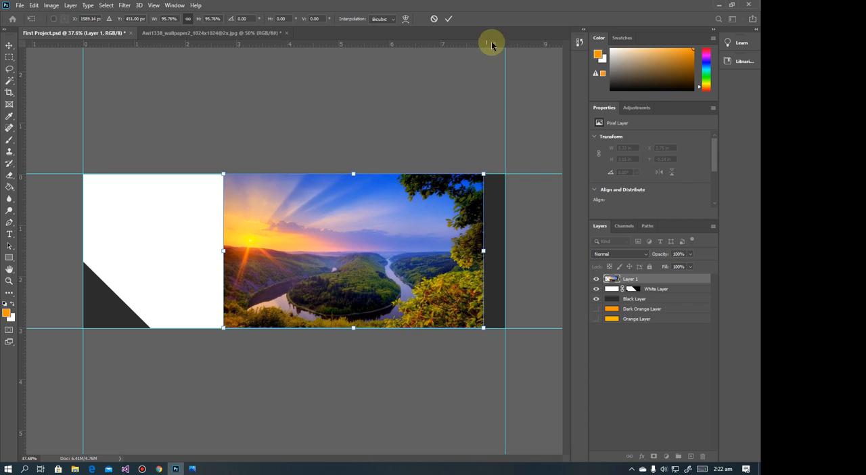
left_click(445, 26)
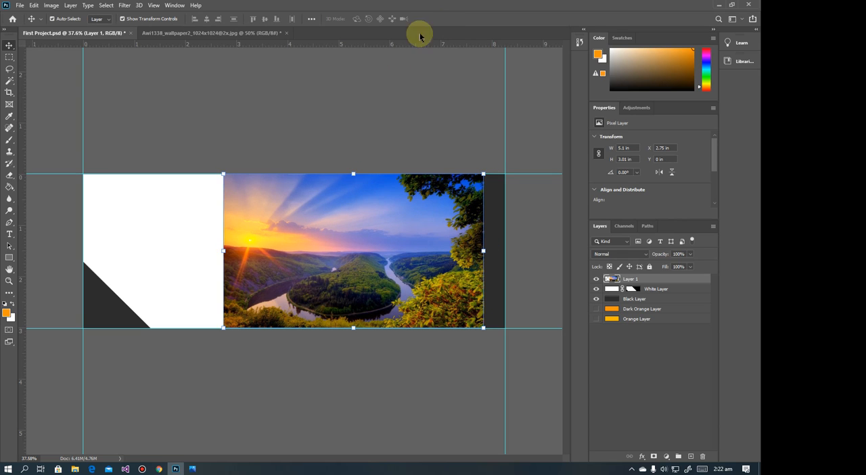
Place the landscape layer below the White Layer, align it with the banner's right edge, and rename it "Image layer"
left_click_drag(364, 241, 363, 230)
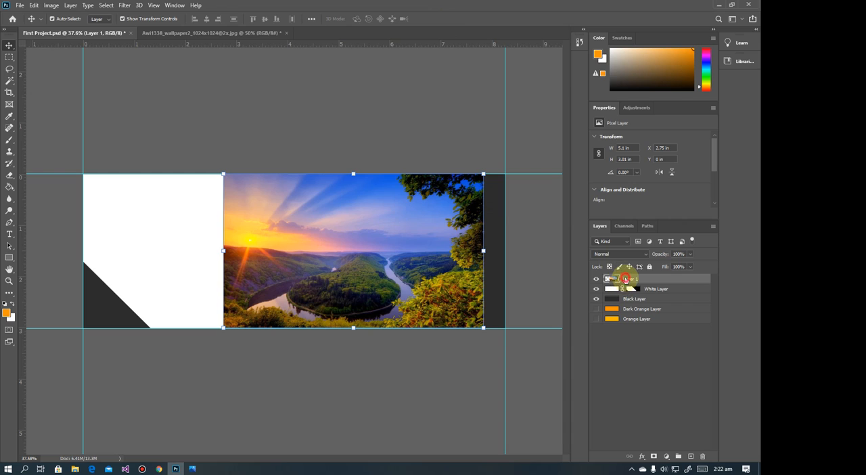
left_click_drag(625, 278, 619, 292)
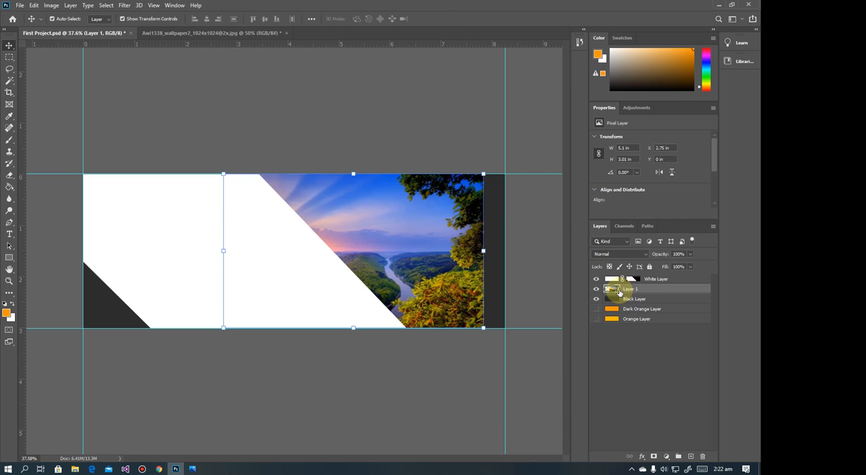
left_click_drag(365, 219, 384, 222)
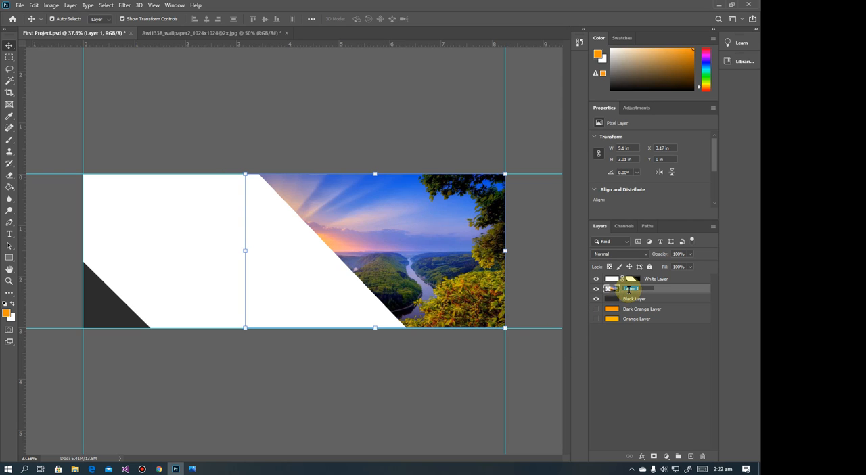
key("BackSpace")
type("Image layer")
key("Return")
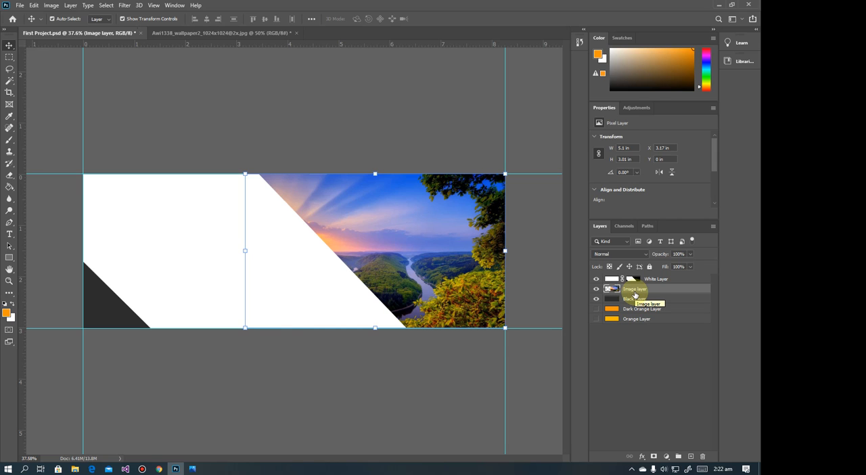
Compare with the banner reference in Photos, and lower the Image layer to about Y 0.16 in, exposing a thin black strip above it
left_click(193, 468)
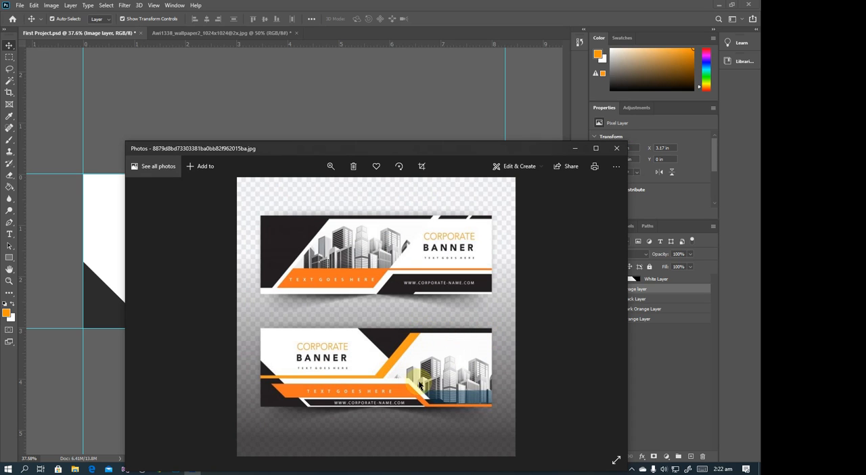
left_click(572, 150)
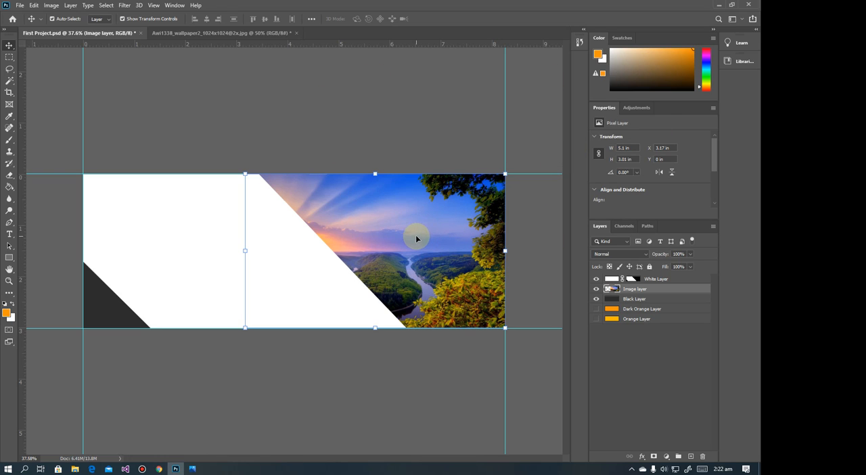
left_click(195, 469)
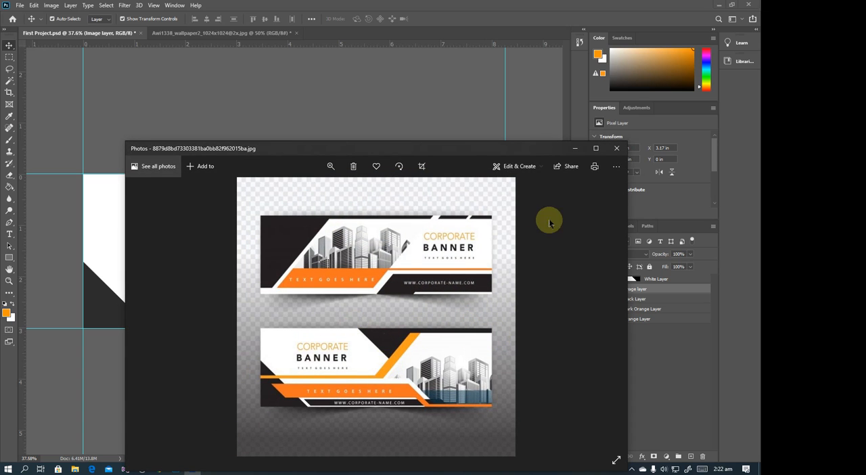
left_click(575, 147)
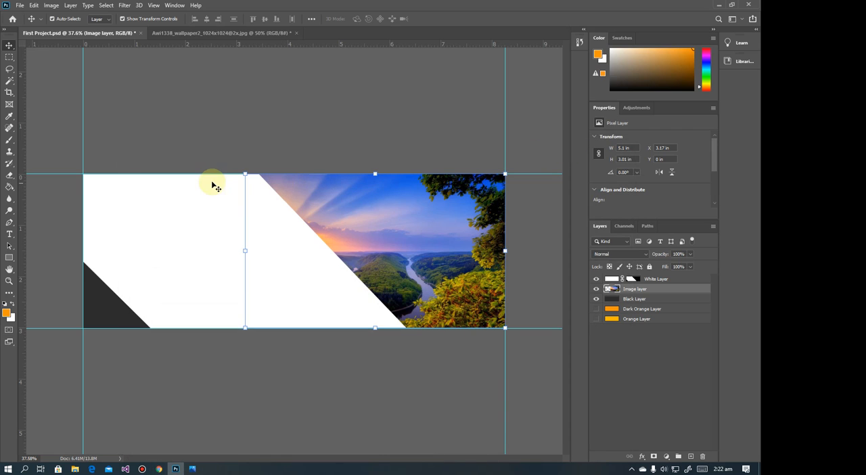
left_click(409, 200)
left_click_drag(408, 204, 409, 216)
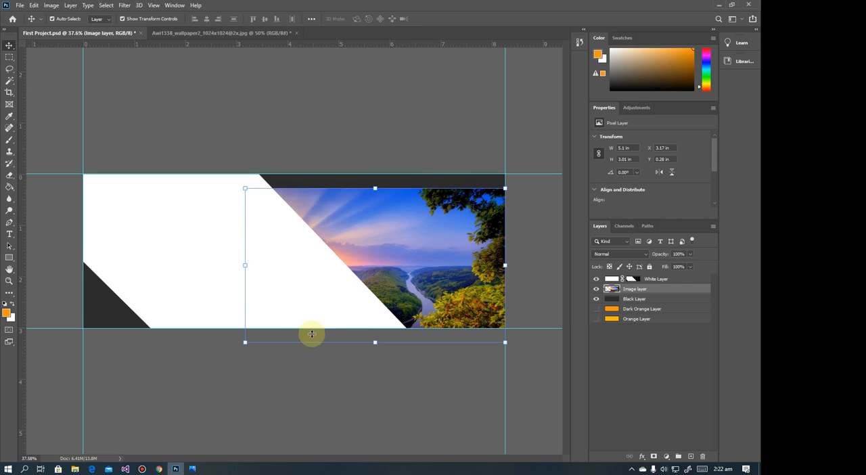
left_click(193, 468)
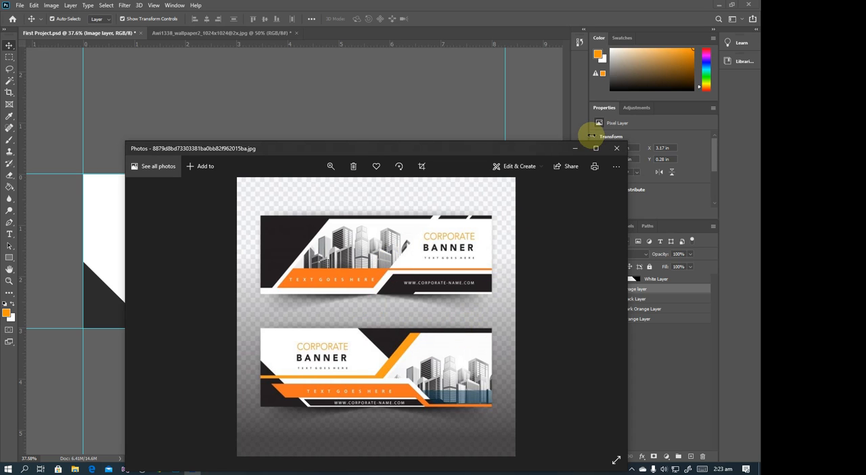
left_click(574, 148)
left_click_drag(421, 257, 421, 249)
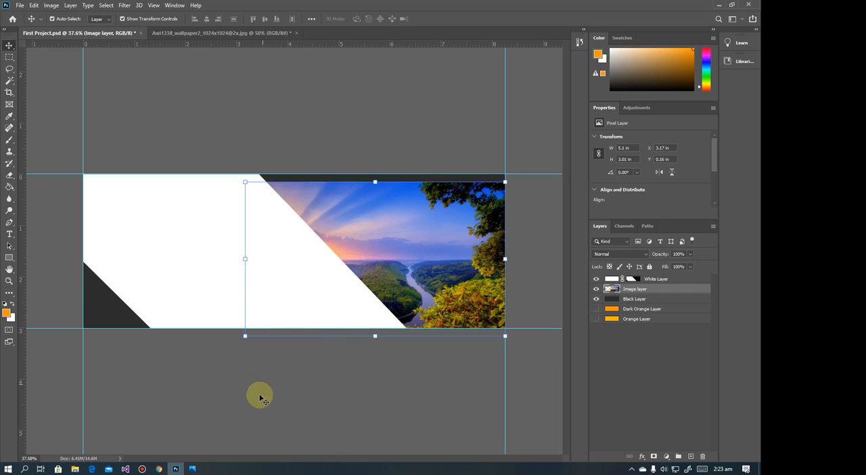
Check the banner reference in Photos, then show the Orange Layer and move it to the top of the layer stack
left_click(192, 468)
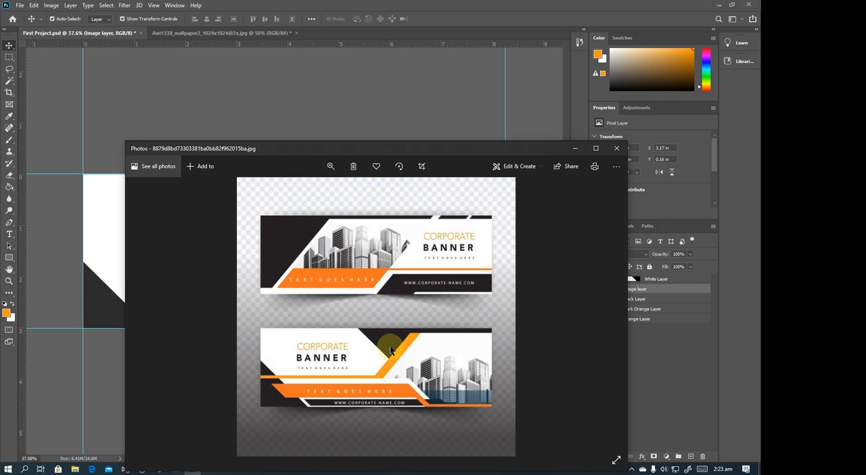
left_click(576, 150)
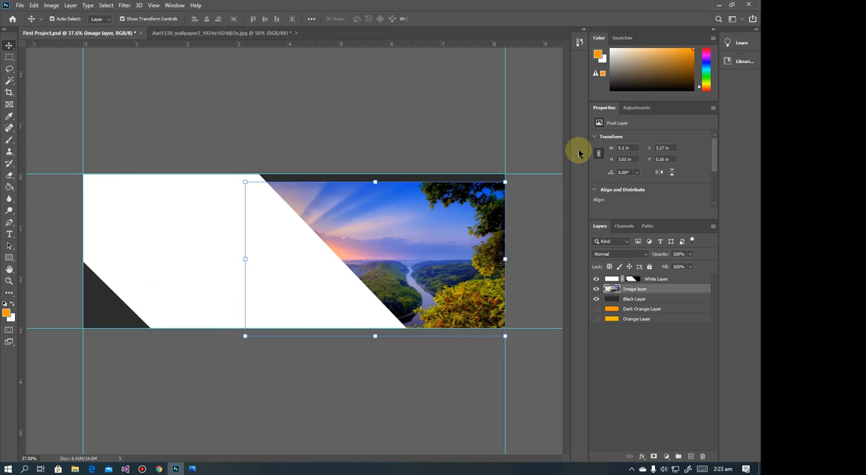
left_click(192, 468)
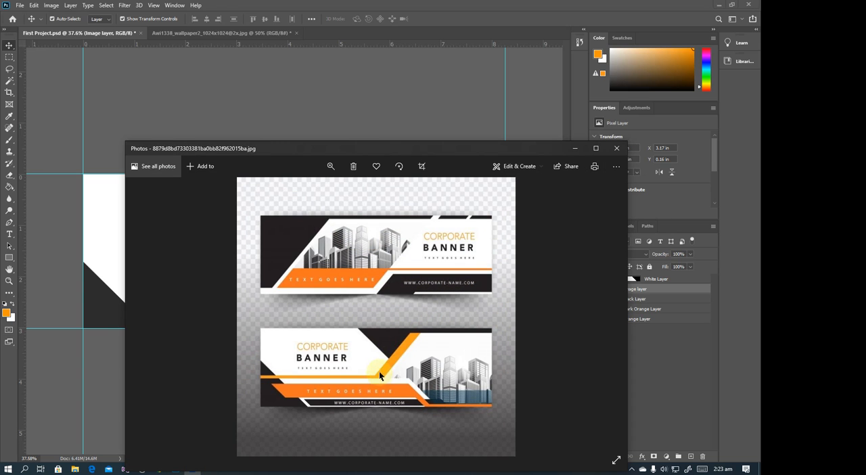
left_click(574, 148)
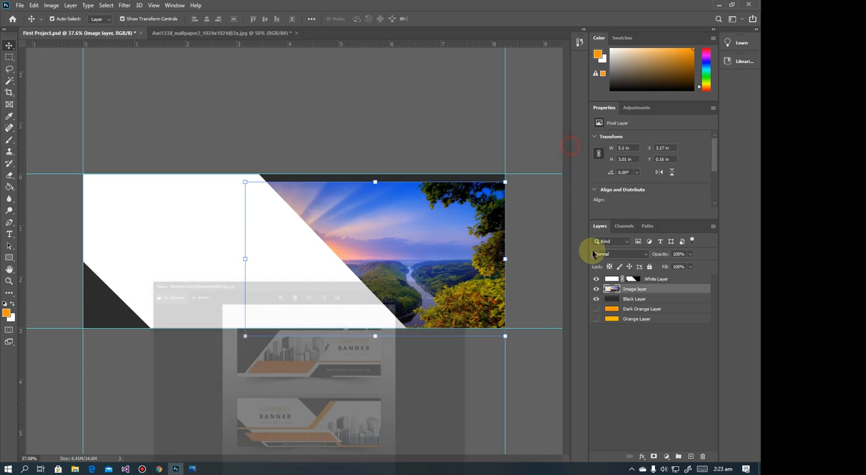
left_click(595, 319)
left_click_drag(620, 321, 621, 289)
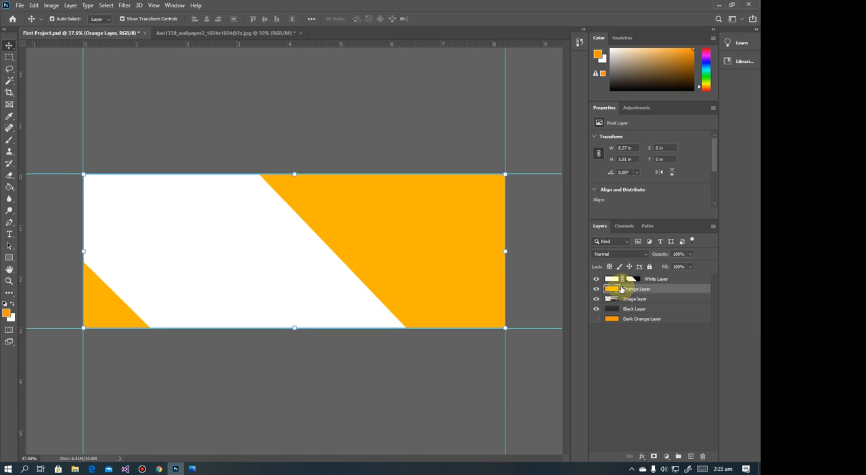
left_click(193, 468)
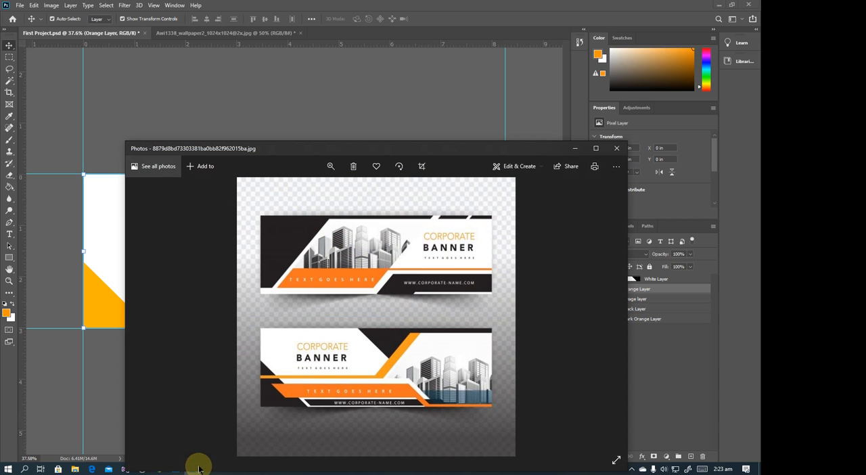
left_click(574, 148)
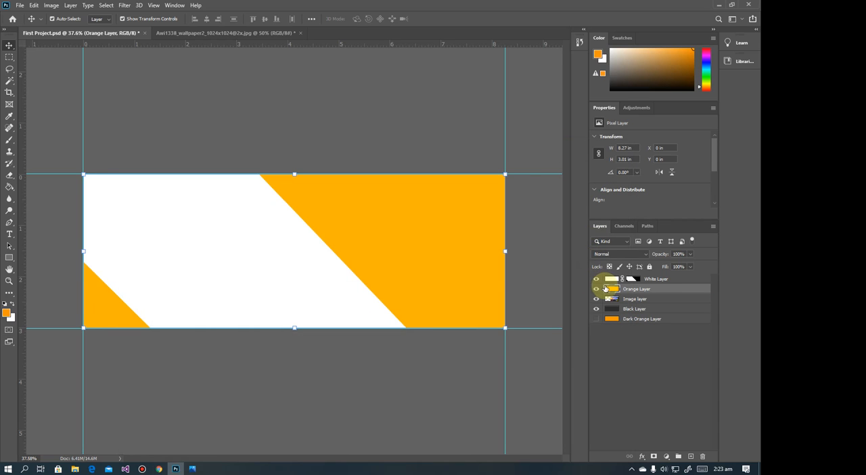
left_click_drag(607, 287, 608, 275)
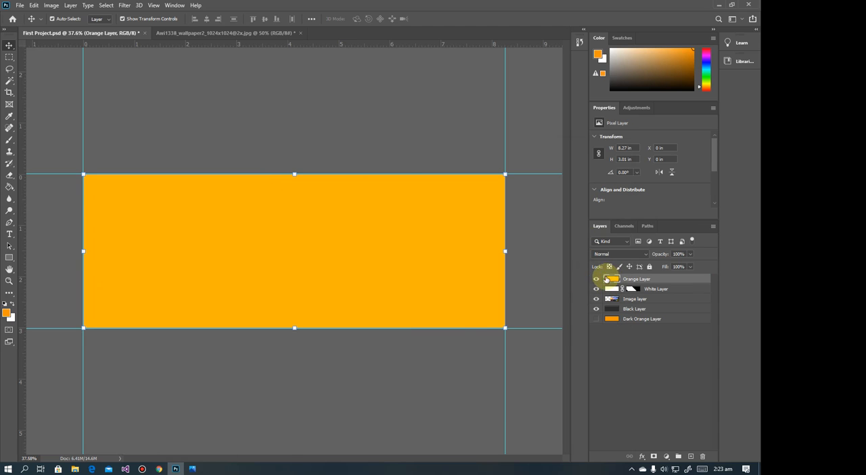
Check the banner reference in Photos, and start a Pen path running diagonally down from above the banner, then horizontally to its left edge
left_click(194, 468)
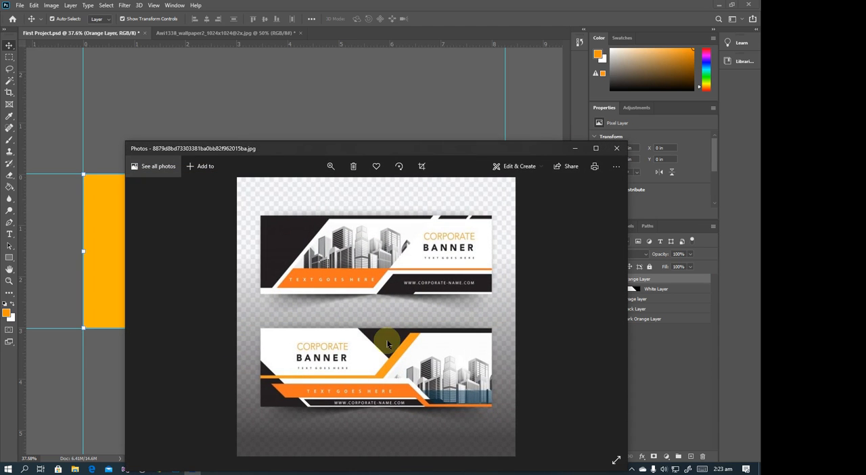
left_click(575, 149)
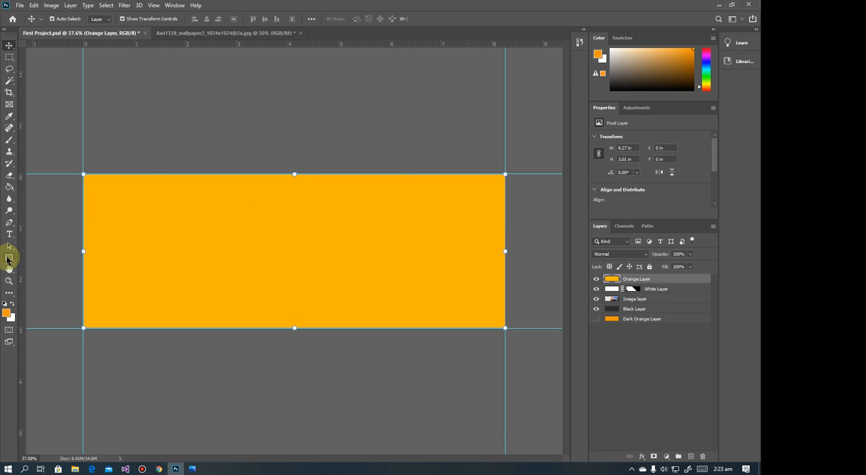
left_click(9, 222)
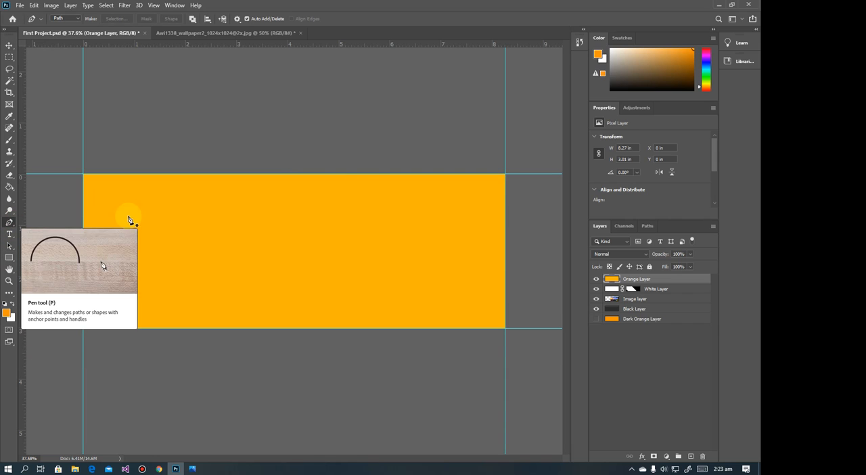
left_click(379, 168)
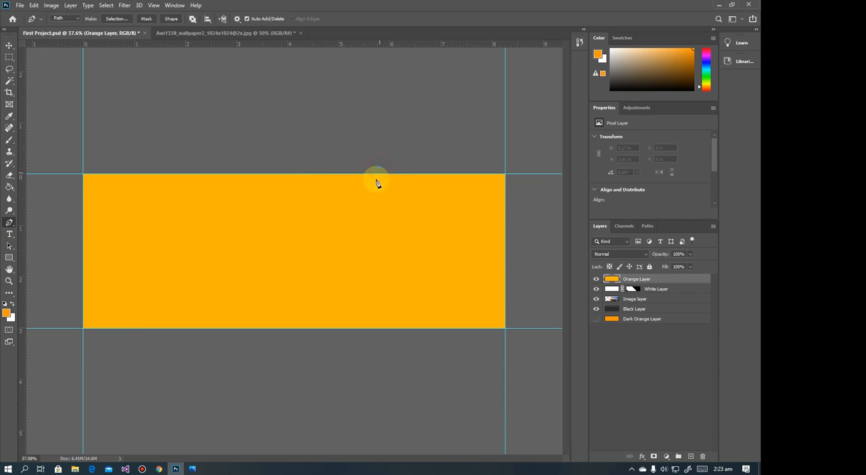
left_click(319, 264)
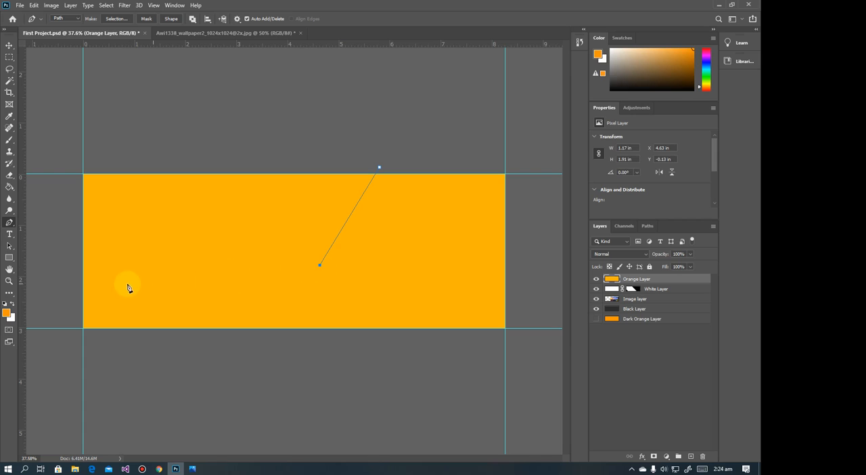
left_click(82, 265)
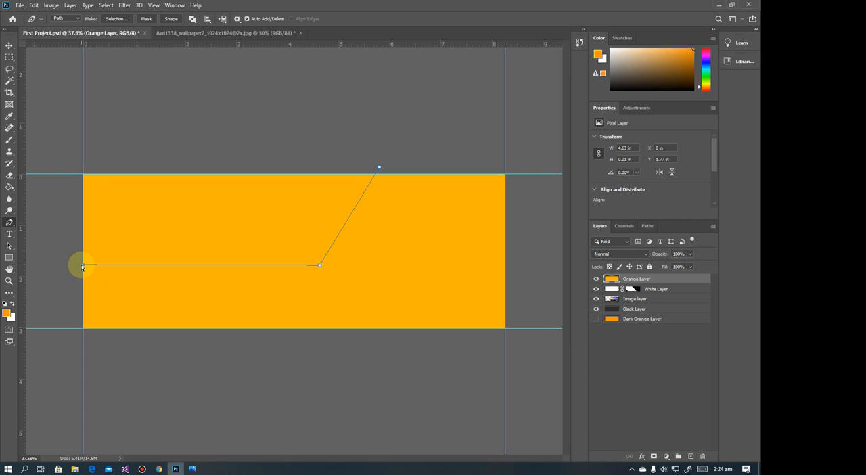
key("ctrl+z")
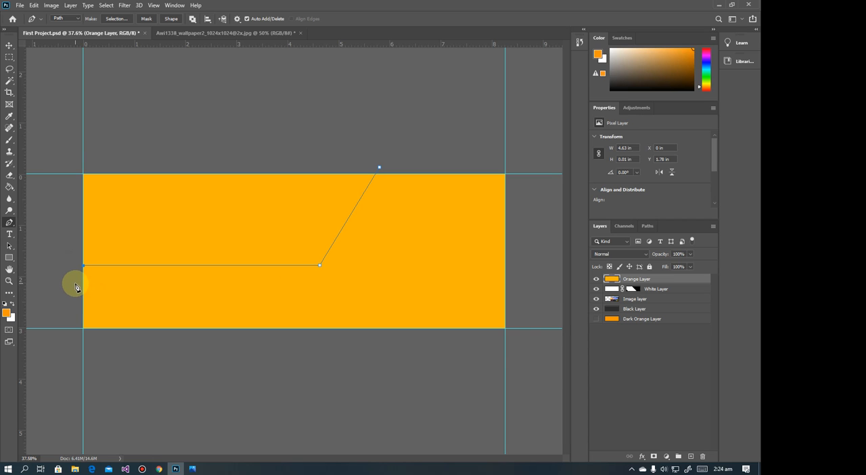
Recheck the banner reference in Photos, and close the Pen path into an angled band outline about 6.5 × 2.12 in overall
left_click(192, 468)
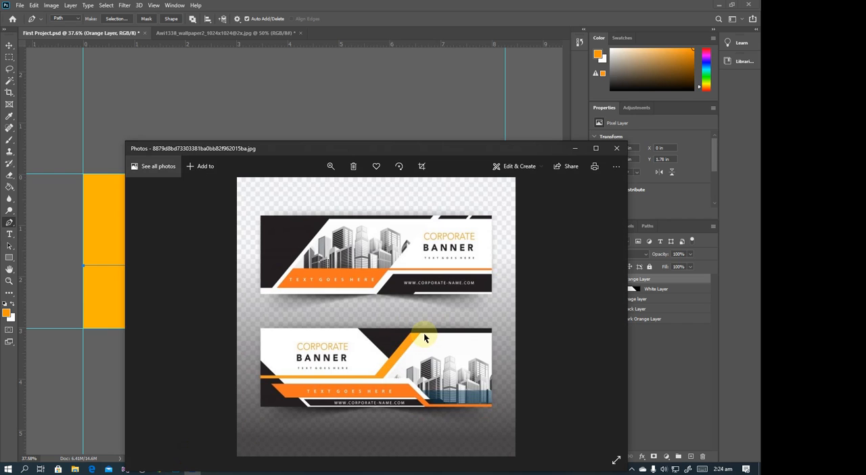
left_click(574, 148)
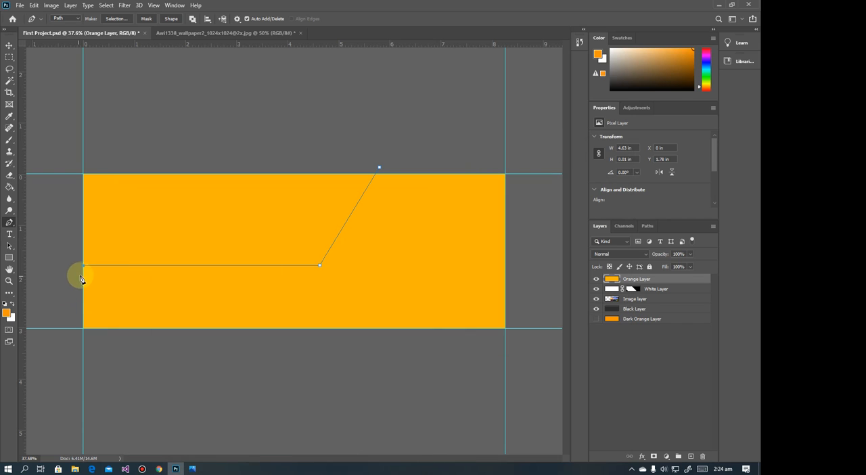
left_click_drag(80, 270, 75, 273)
left_click(78, 276)
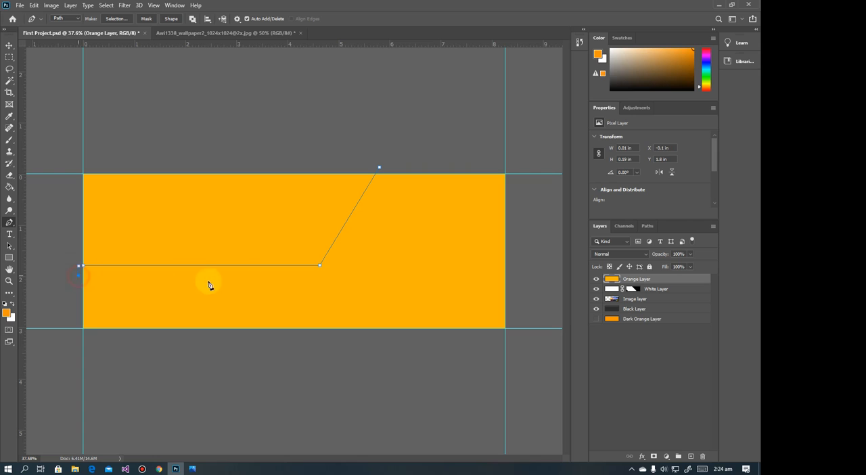
left_click(345, 274)
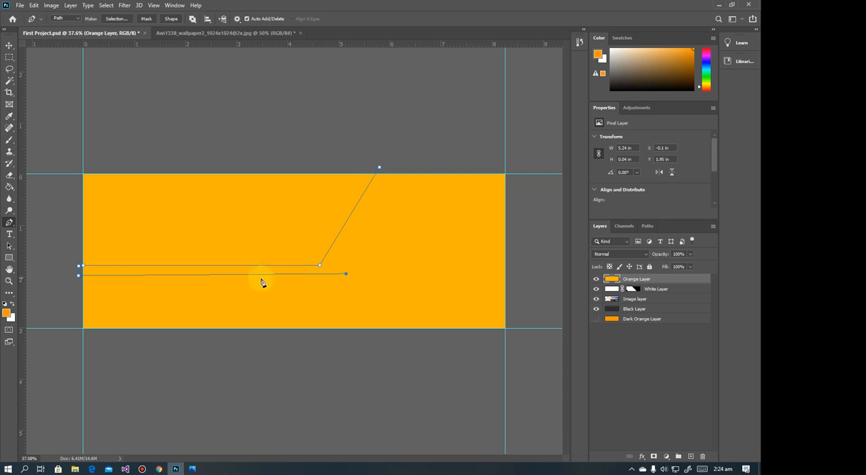
left_click(346, 275)
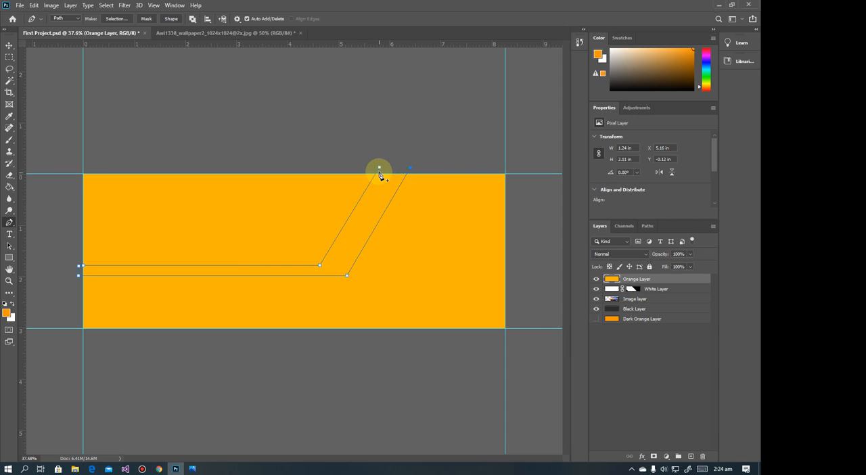
left_click(379, 169)
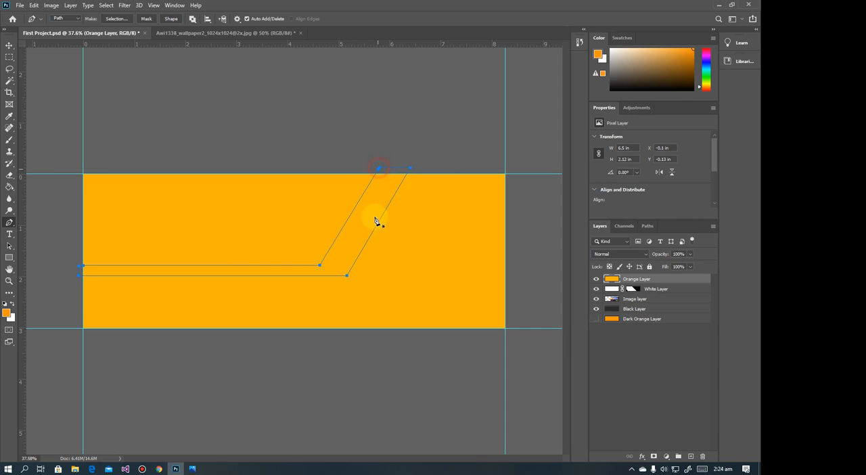
Convert the band path into a new anti-aliased selection and use it to add a layer mask to the Orange Layer
right_click(346, 254)
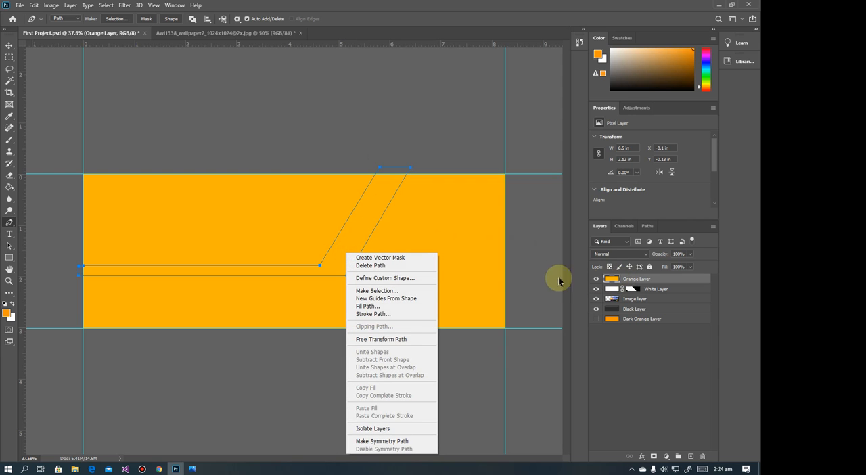
left_click(379, 291)
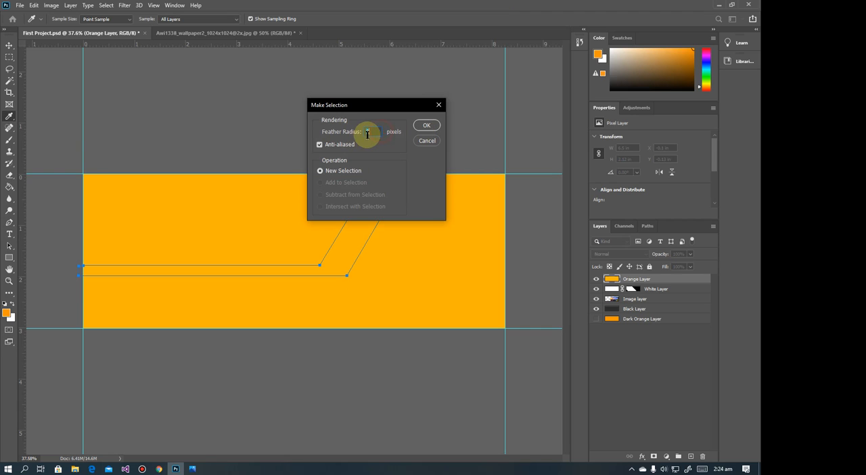
left_click(426, 126)
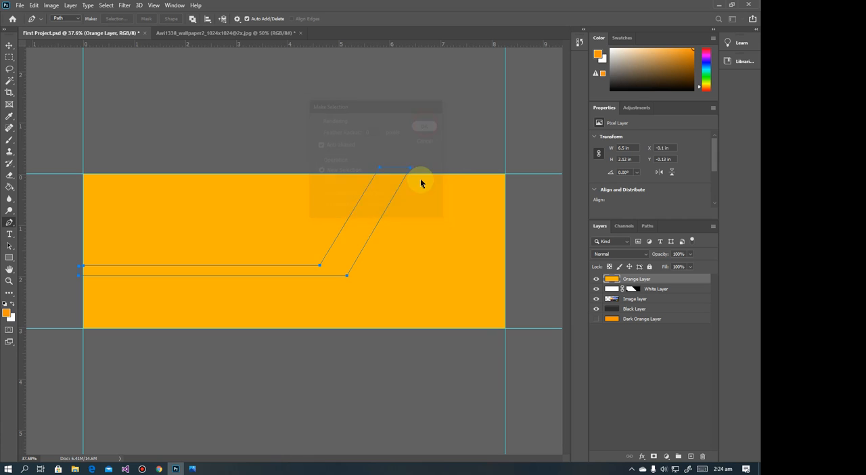
left_click(652, 457)
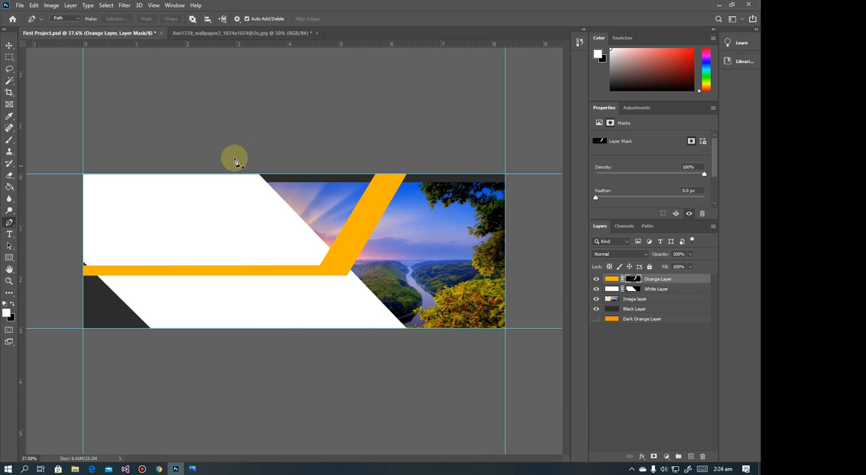
Compare with the banner reference in Photos, and shift the masked Orange Layer horizontally left by about 0.5 in
left_click(10, 46)
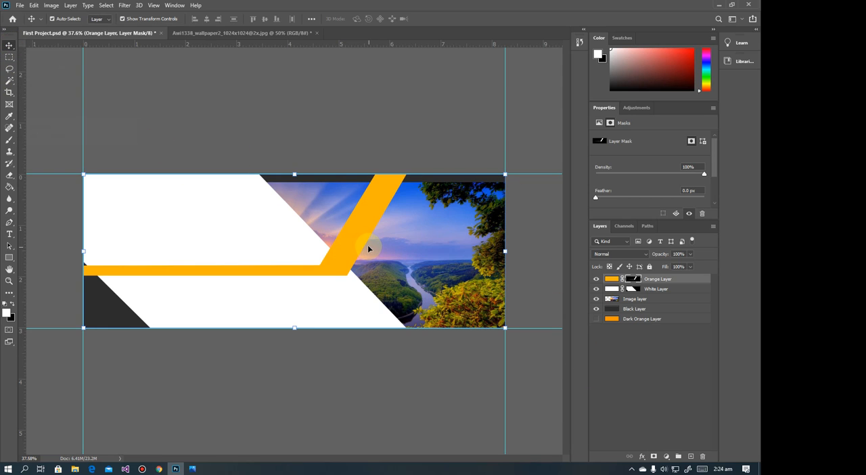
left_click_drag(357, 245, 449, 189)
key("ctrl+z")
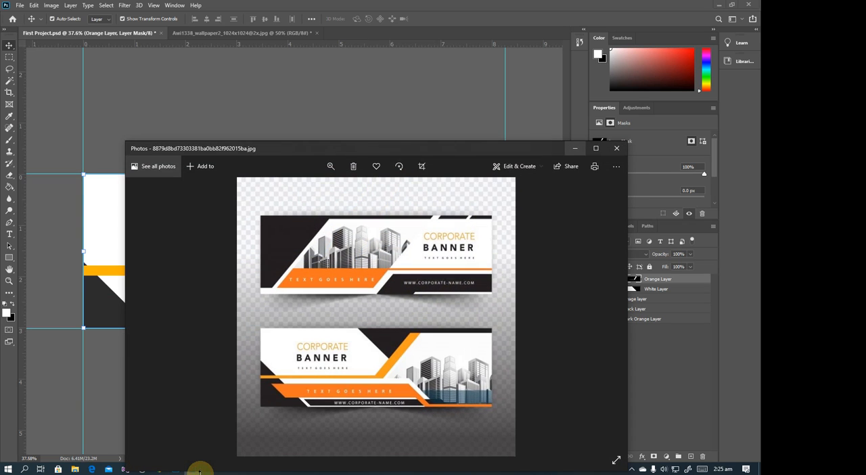
left_click(192, 468)
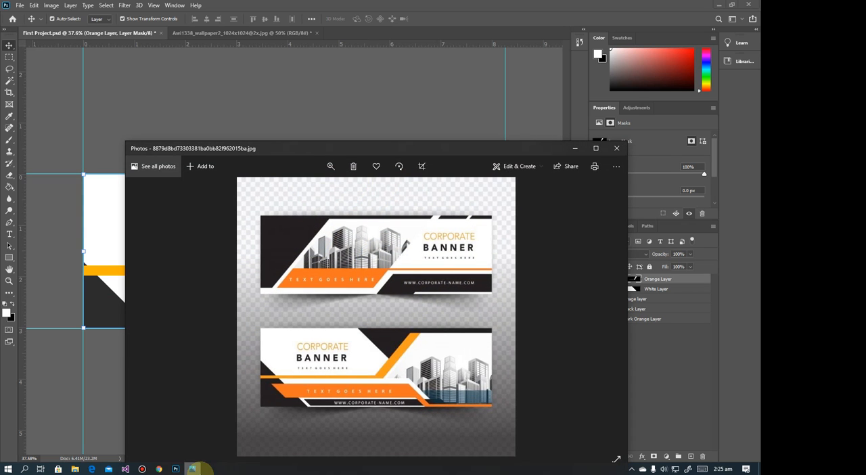
left_click(192, 468)
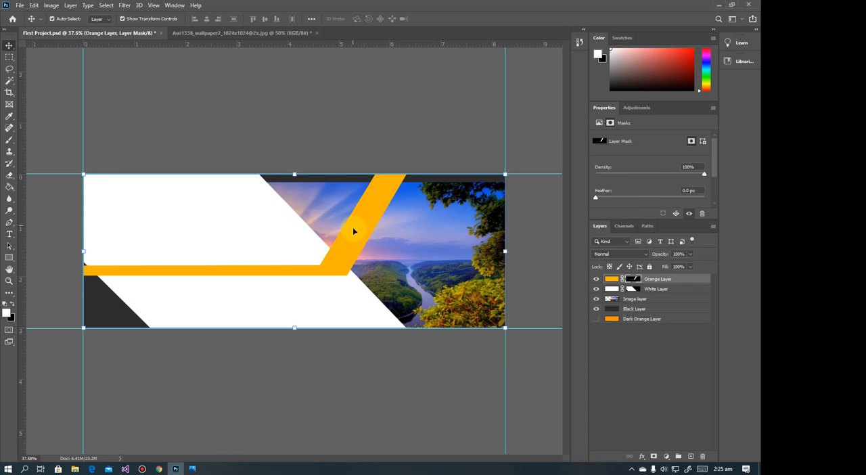
left_click_drag(354, 231, 340, 235)
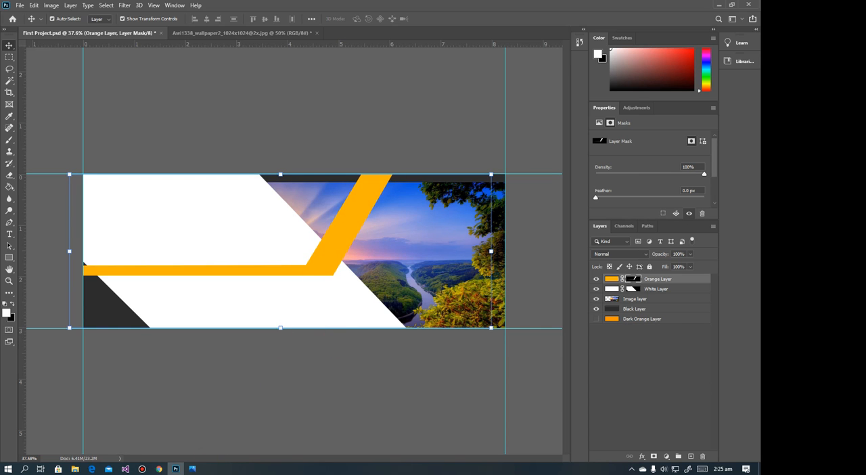
left_click(192, 468)
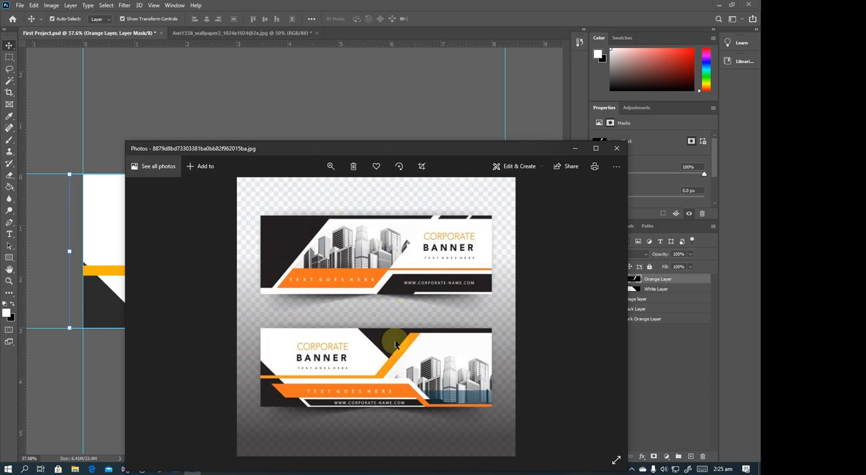
left_click(575, 147)
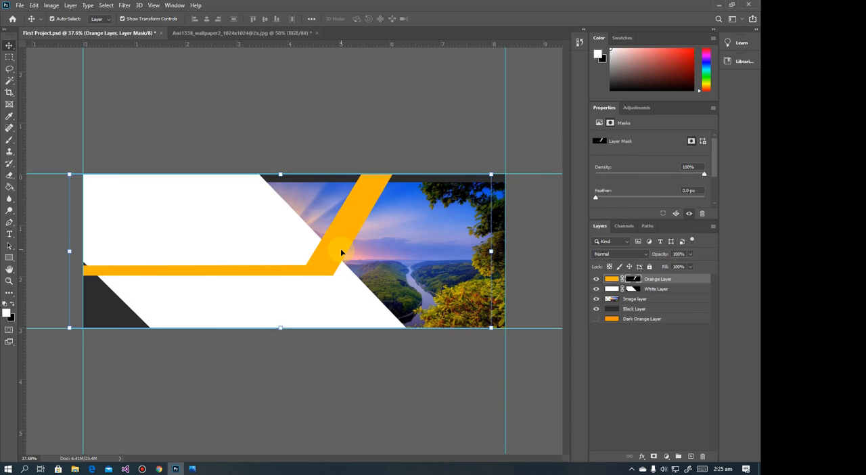
left_click_drag(342, 251, 328, 254)
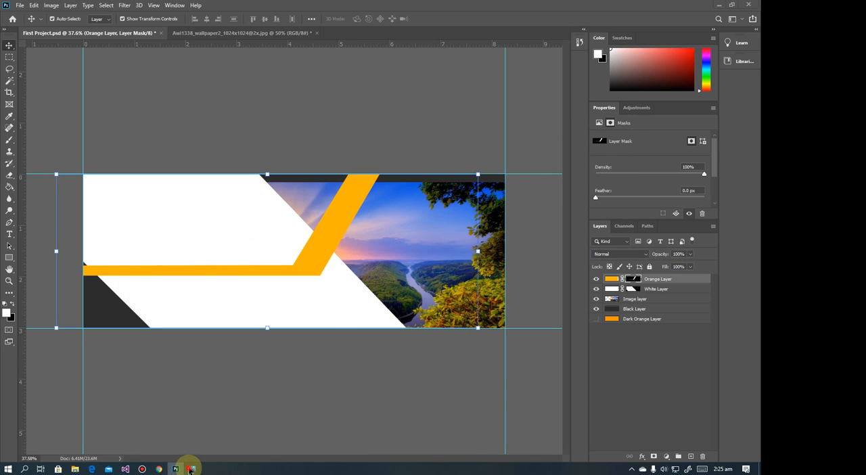
left_click(192, 468)
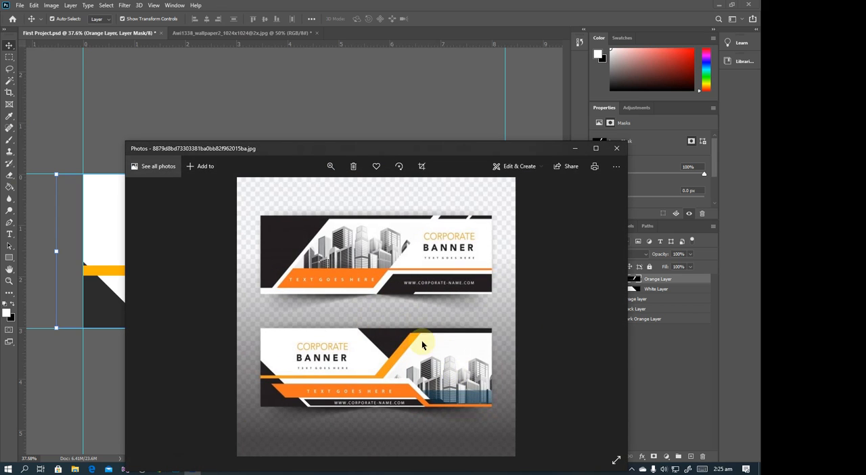
left_click(572, 150)
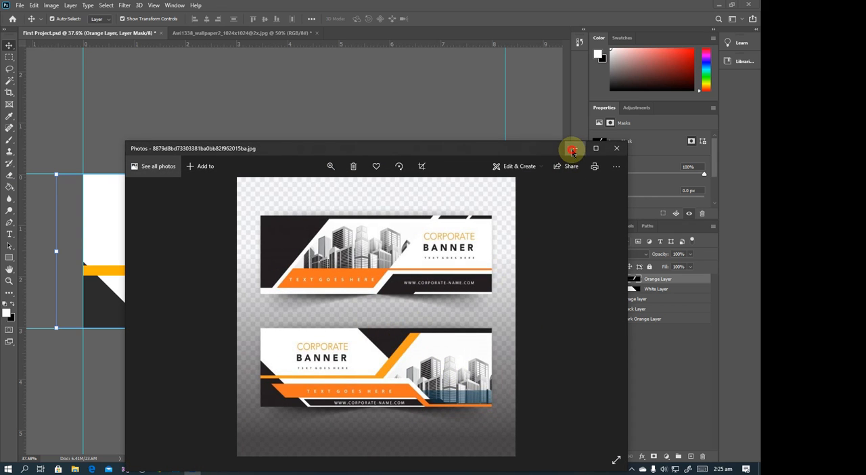
On the Image layer, draw a closed four-point Pen path, about 2.46 × 1.71 in, around the picture area between the white shape and orange band
left_click(432, 215)
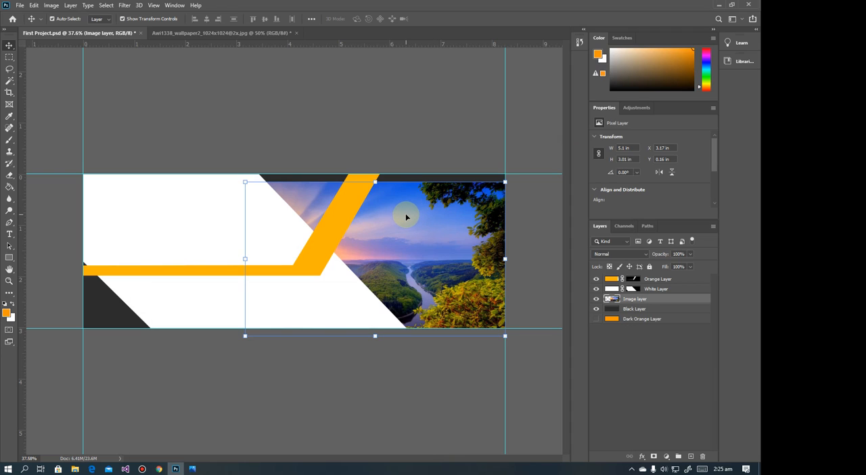
left_click(9, 223)
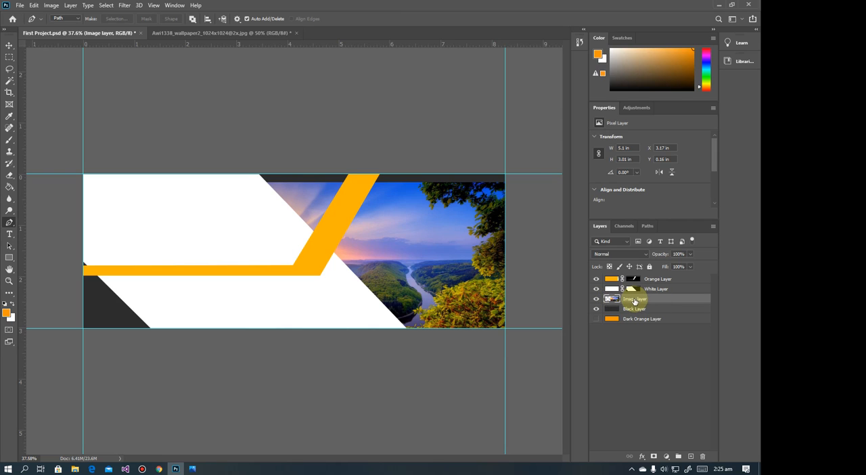
left_click(355, 179)
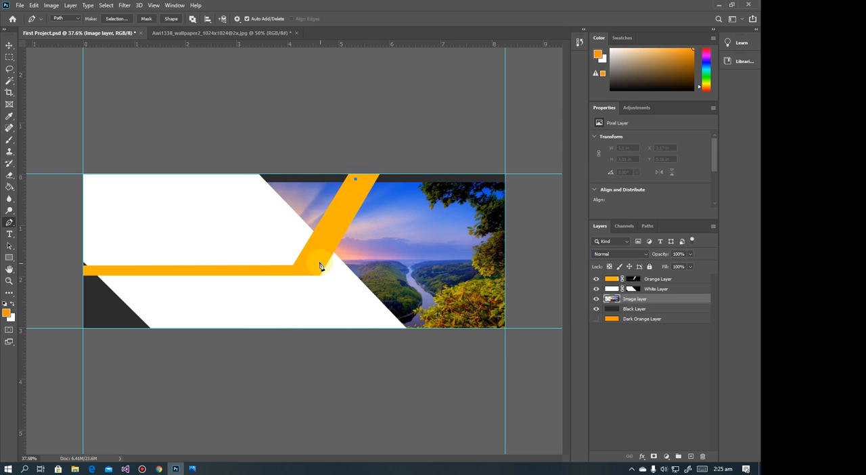
left_click(230, 234)
left_click(241, 174)
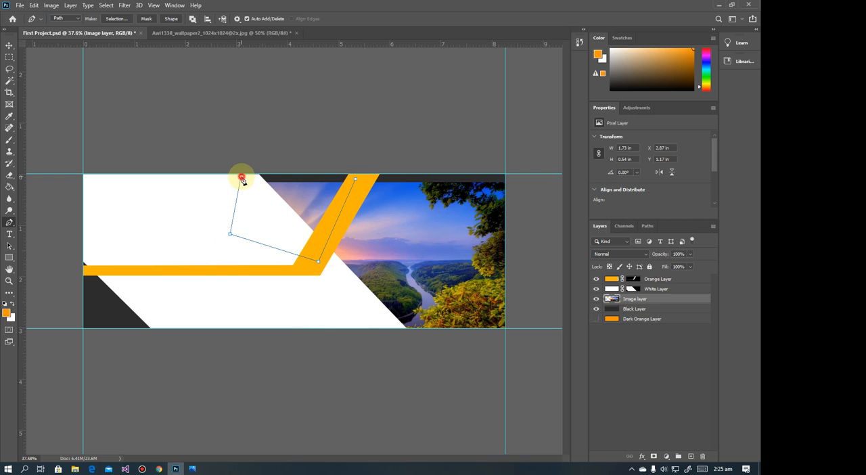
left_click(355, 179)
Convert the path into a new anti-aliased selection with 0 px feather, and delete that part of the picture from the Image layer
right_click(300, 201)
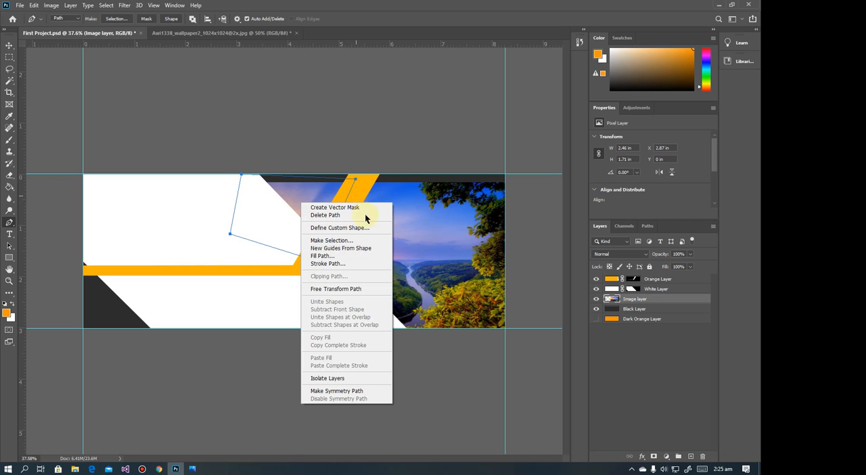
left_click(329, 240)
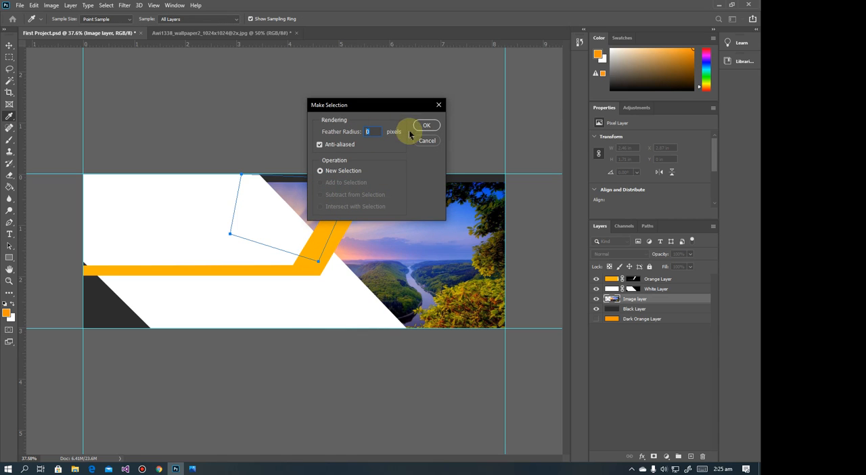
left_click(427, 126)
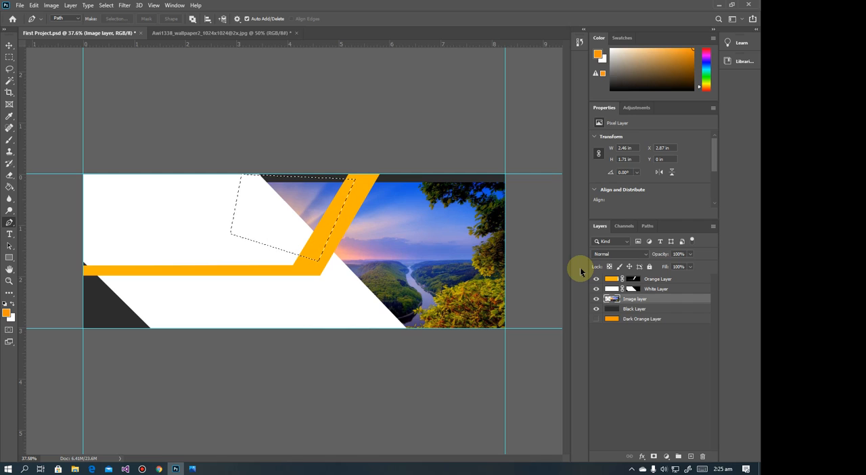
key("Delete")
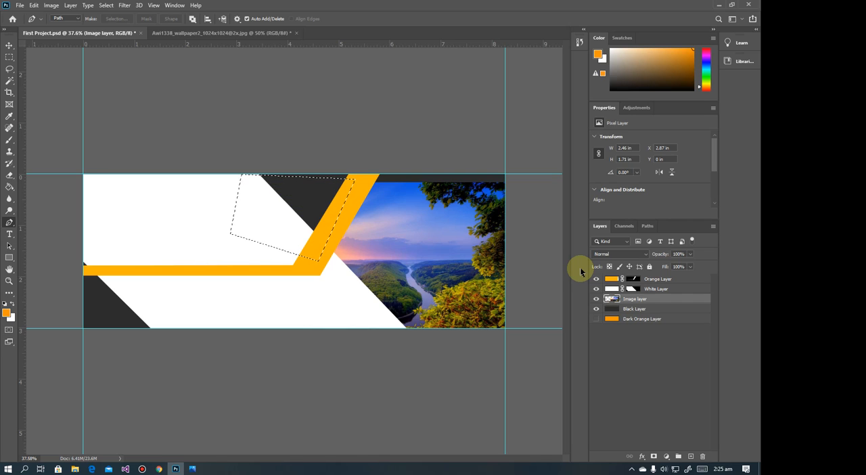
Deselect the cleared picture area and compare the result with the banner reference in Photos
left_click(9, 57)
left_click(127, 68)
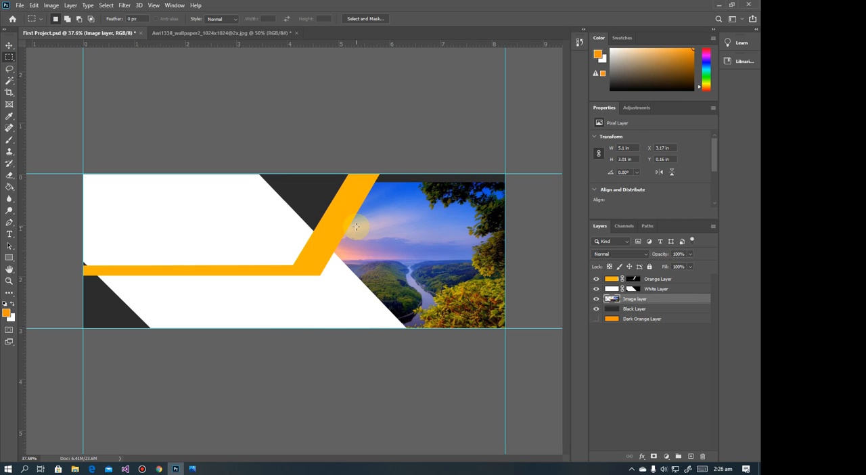
left_click(192, 468)
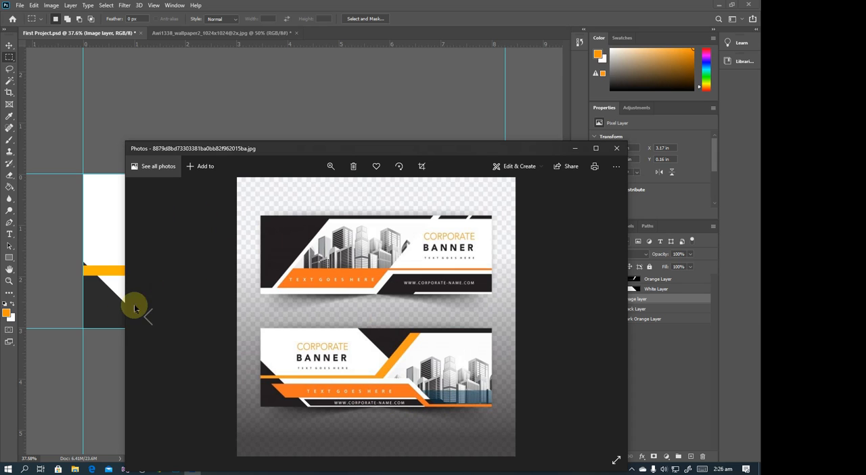
left_click(570, 149)
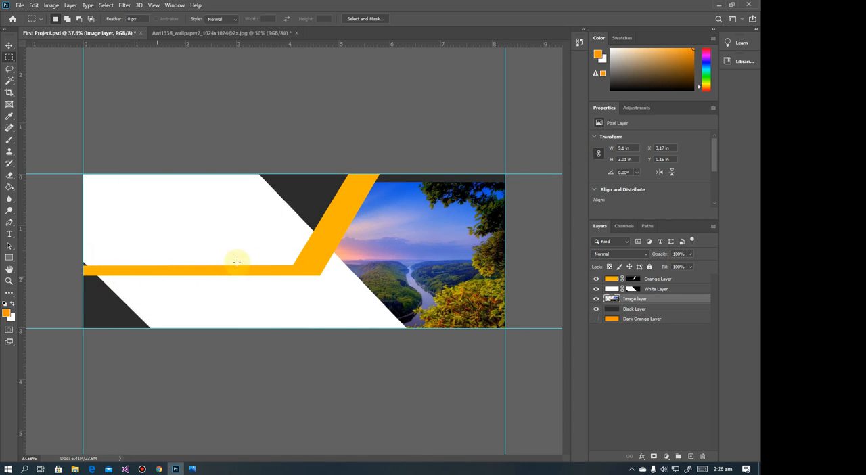
Select the masked Orange Layer and move it straight down by about 0.16 in
left_click(10, 45)
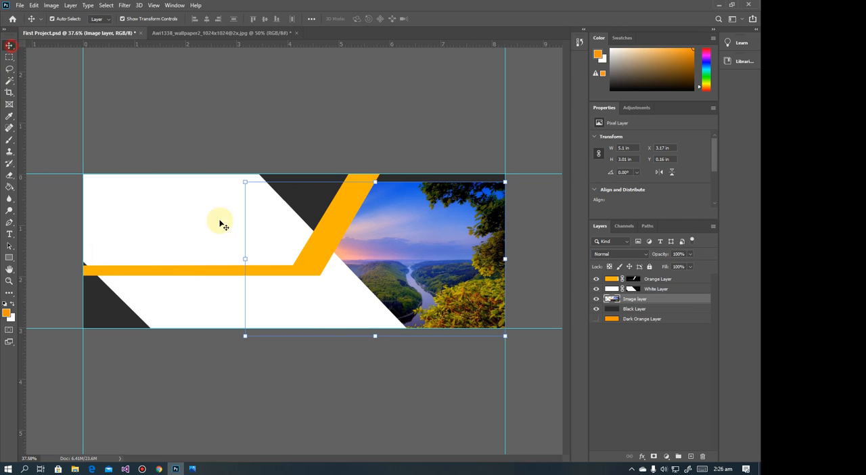
left_click(190, 272)
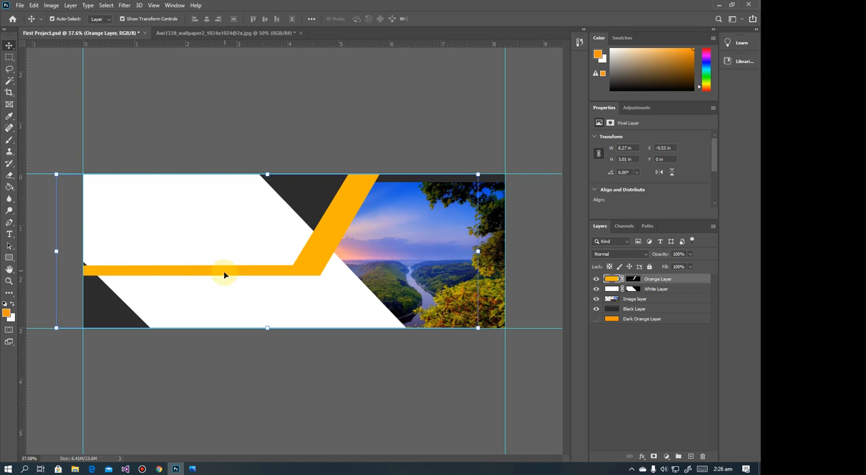
left_click(223, 270)
left_click_drag(224, 273, 225, 288)
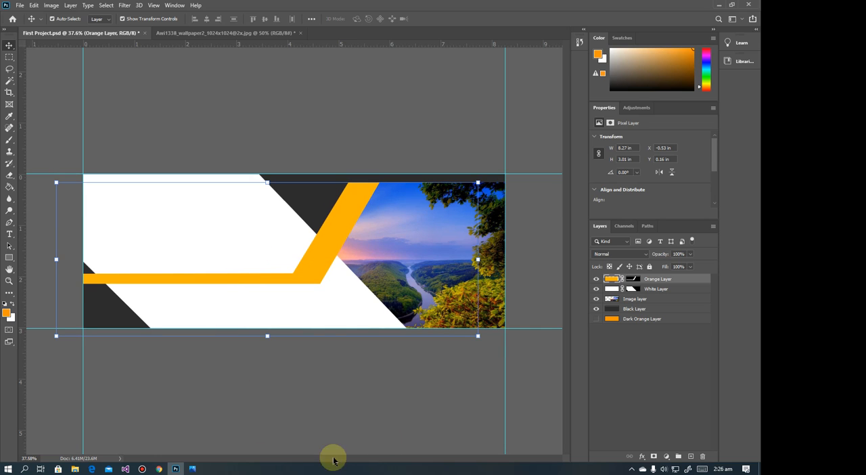
Consult the banner reference in Photos, and make the Dark Orange Layer visible at the top of the layer stack
left_click(191, 468)
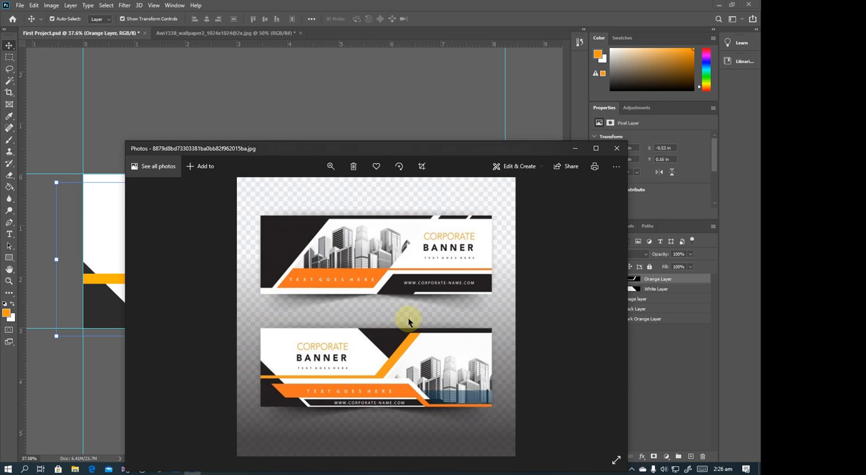
left_click(574, 148)
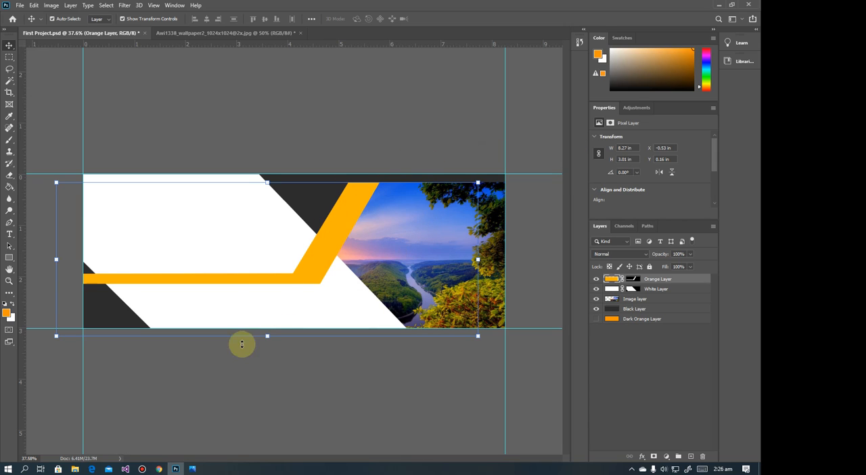
left_click(193, 469)
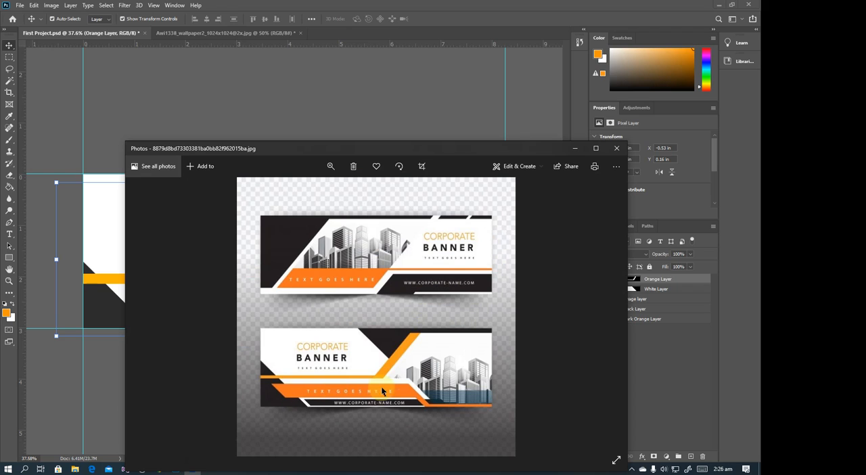
left_click(575, 150)
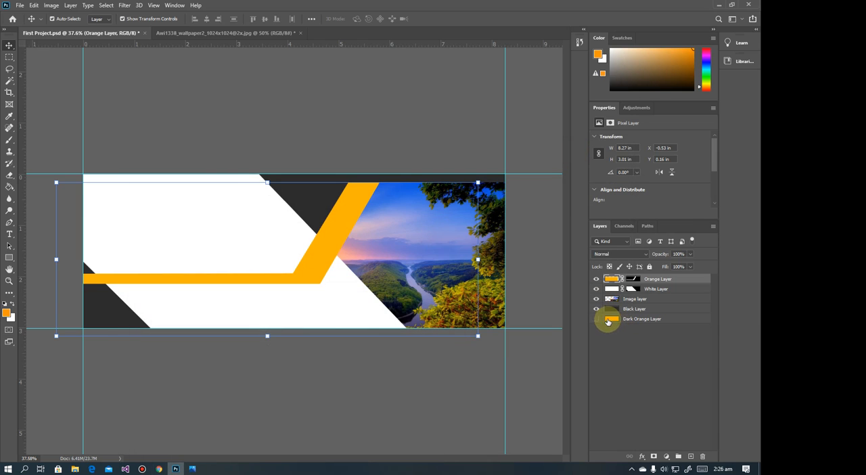
left_click_drag(629, 321, 627, 279)
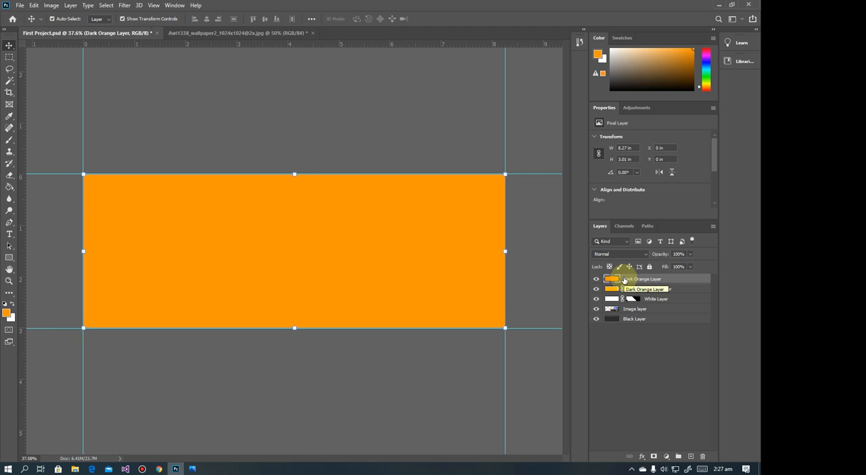
Following the reference in Photos, start a Pen path on the Dark Orange Layer with a lower horizontal segment about 2.3 in long from the right edge
left_click(193, 469)
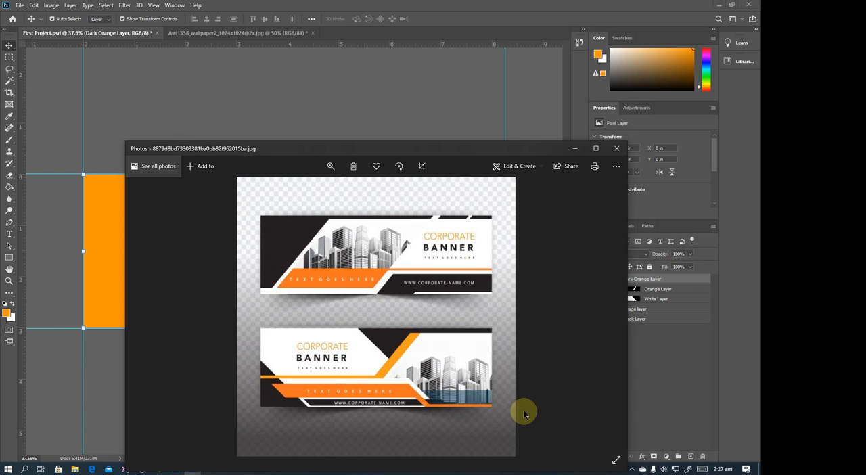
left_click(576, 149)
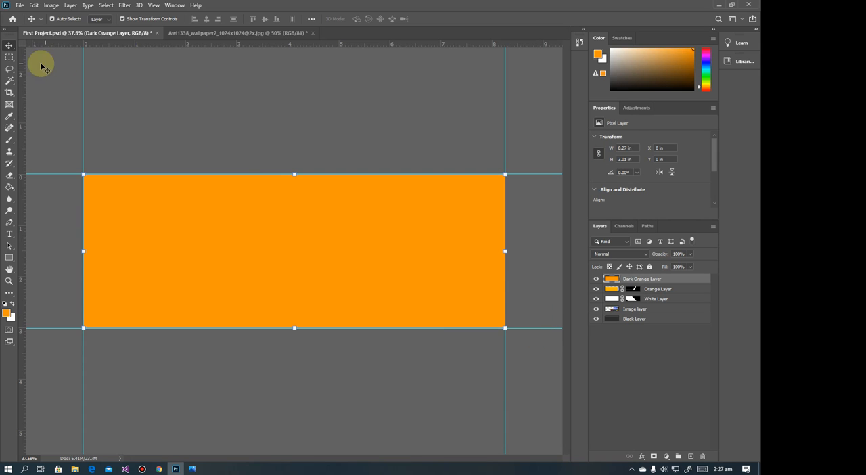
left_click(8, 225)
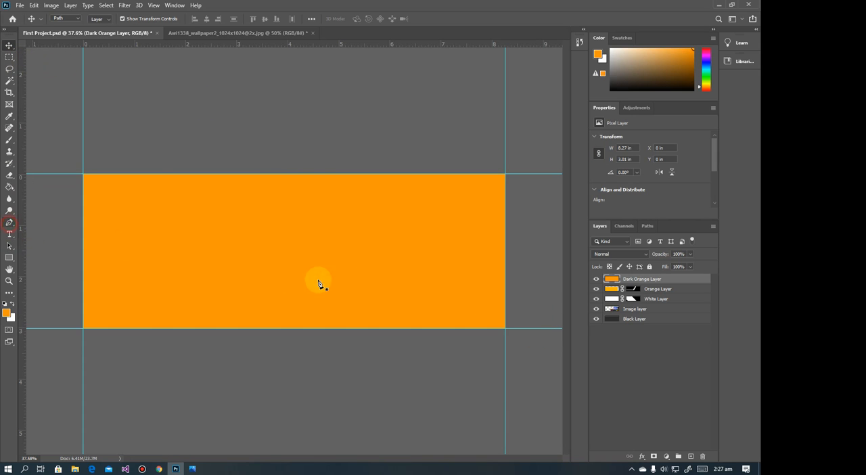
left_click(505, 318)
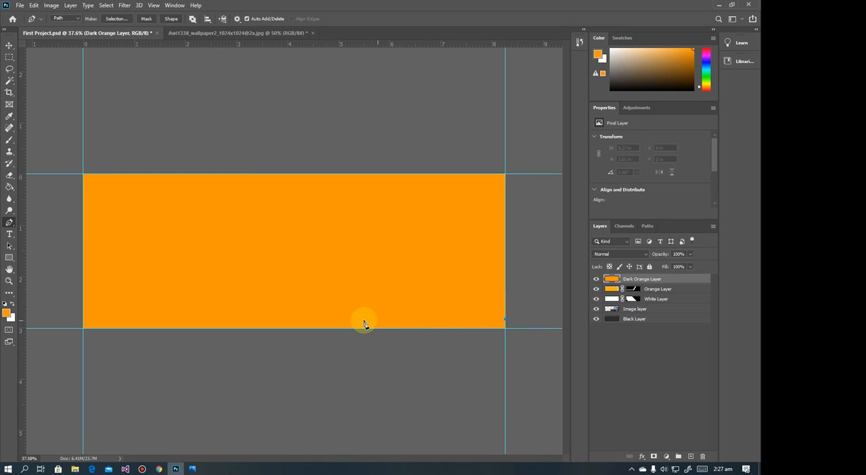
left_click(191, 468)
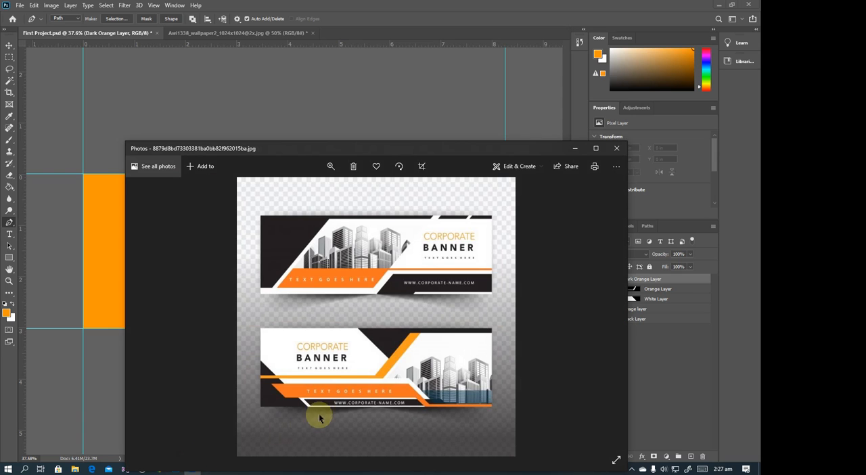
left_click(575, 149)
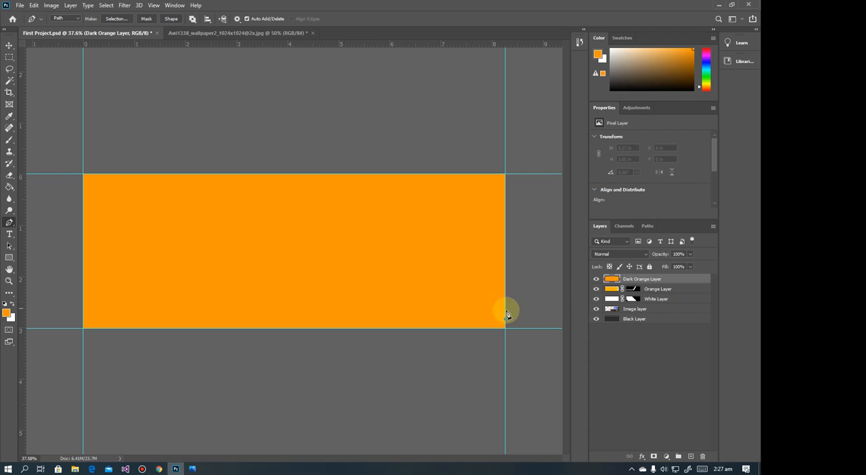
left_click(504, 319)
left_click(389, 320)
left_click(192, 467)
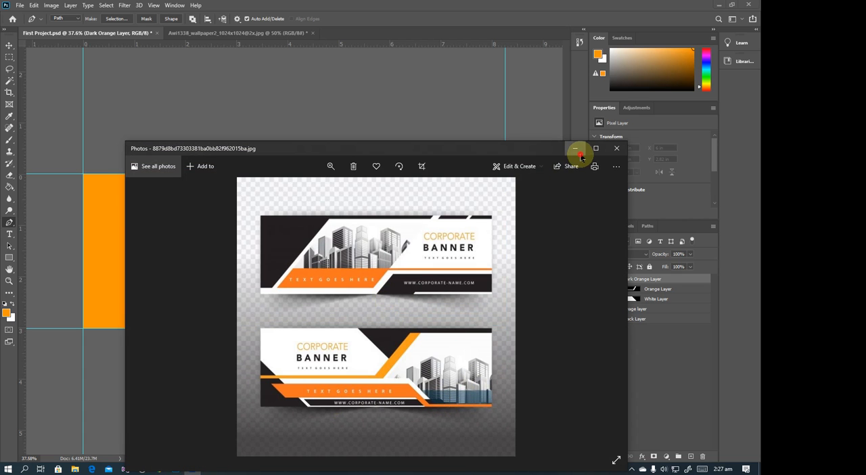
left_click(574, 148)
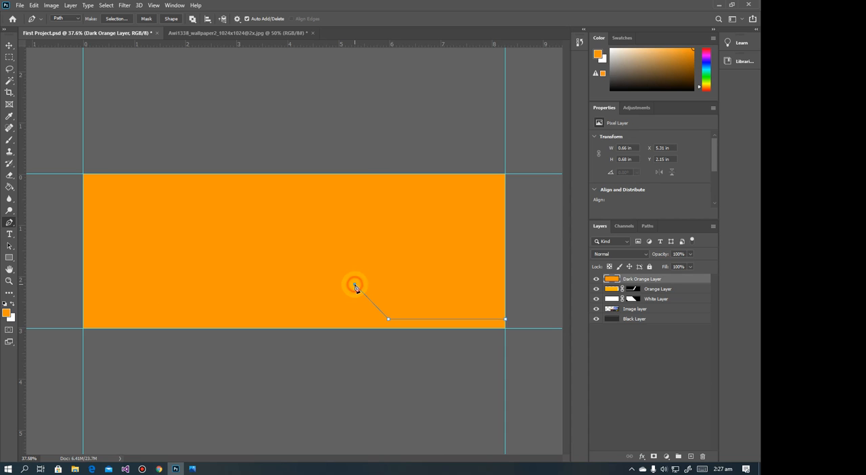
Recheck the reference and redraw the path's diagonal as a steeper segment of about 0.34 × 0.8 in, rising left from the lower horizontal segment
left_click(191, 469)
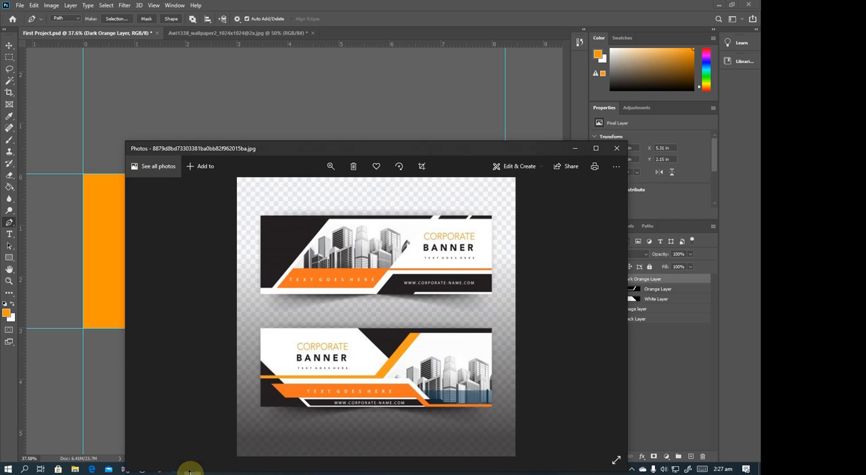
left_click_drag(190, 472, 190, 460)
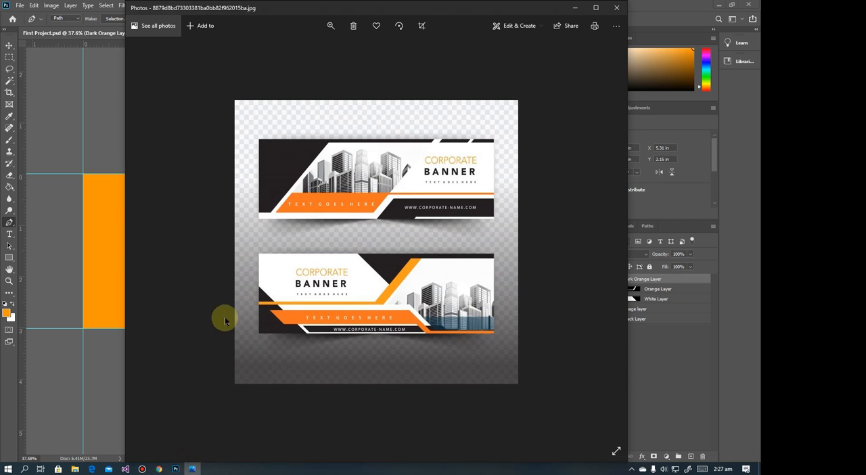
left_click(574, 8)
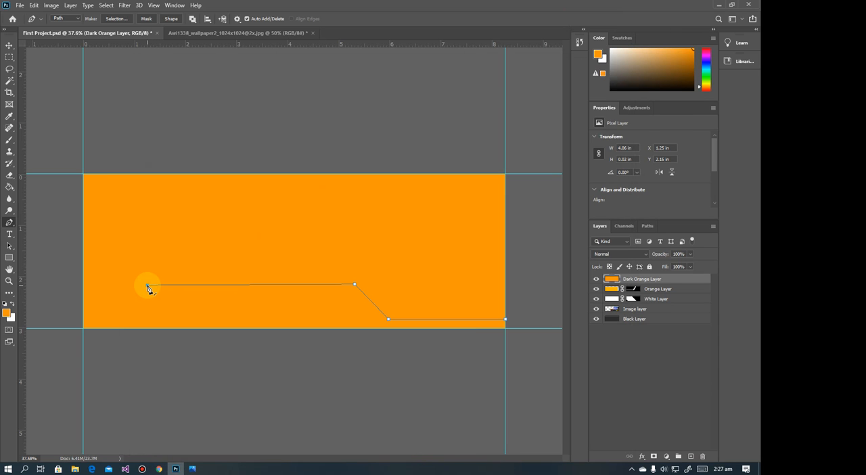
left_click(155, 284)
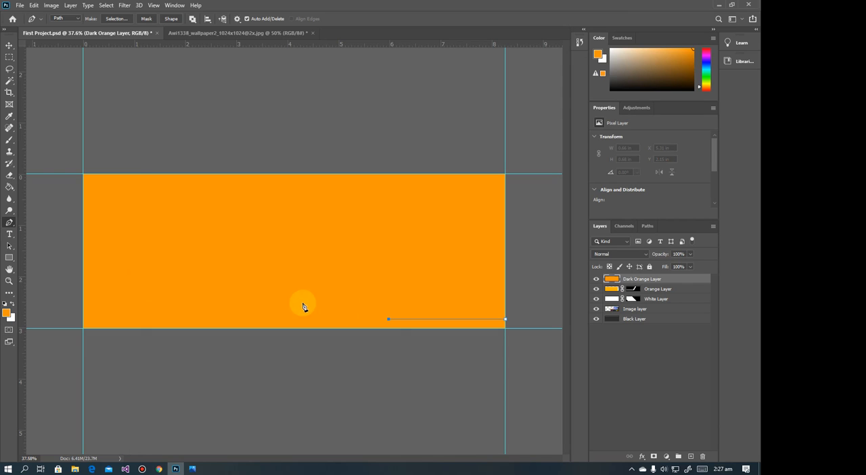
left_click(370, 278)
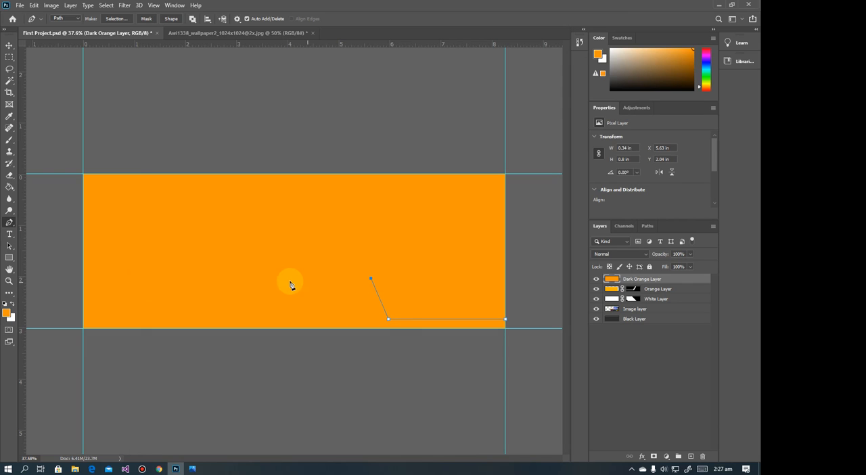
left_click(156, 281)
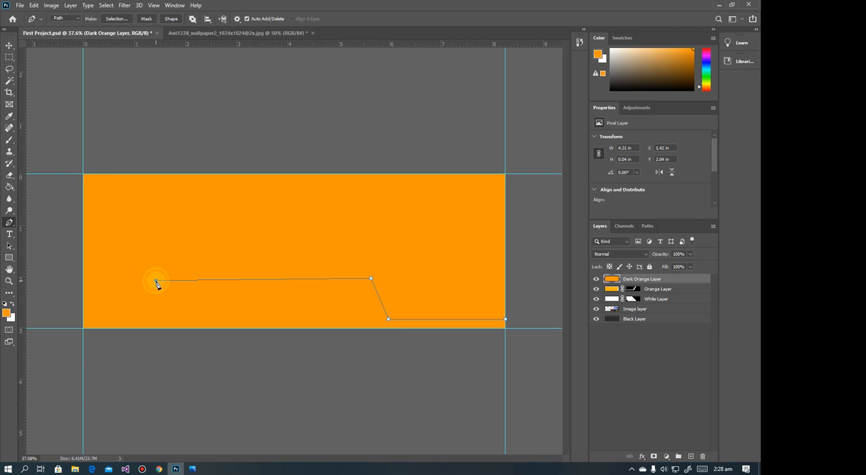
left_click(156, 279)
left_click(156, 278)
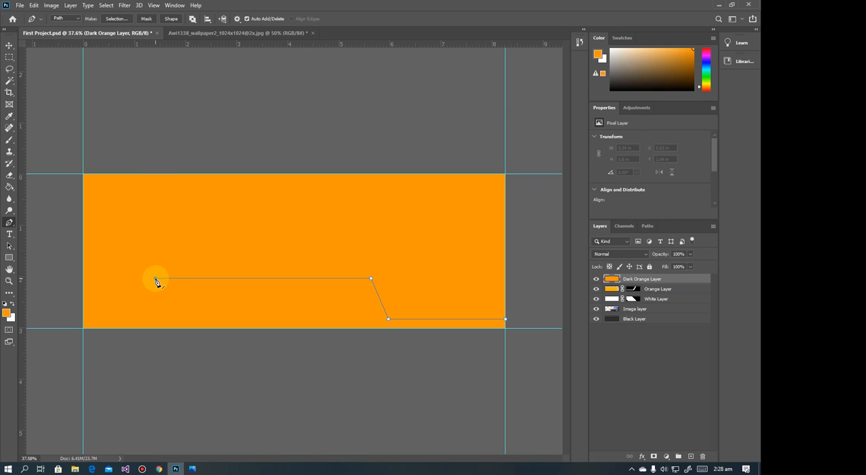
left_click(194, 467)
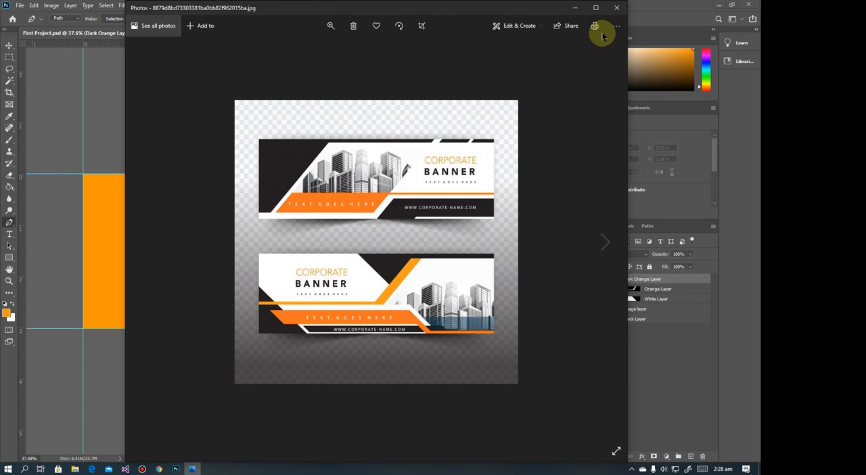
left_click(575, 7)
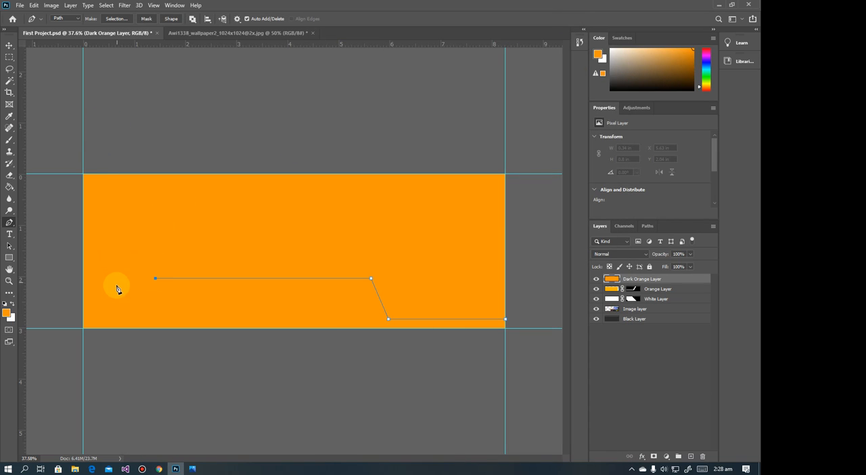
left_click(112, 281)
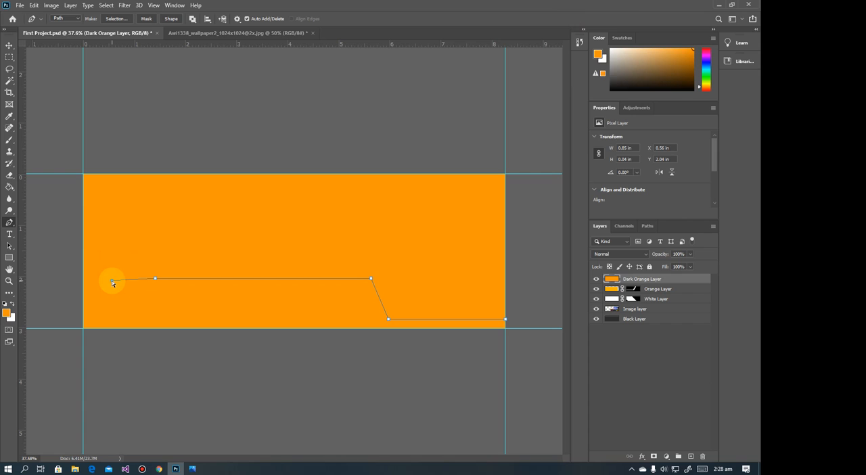
key("BackSpace")
key("BackSpace")
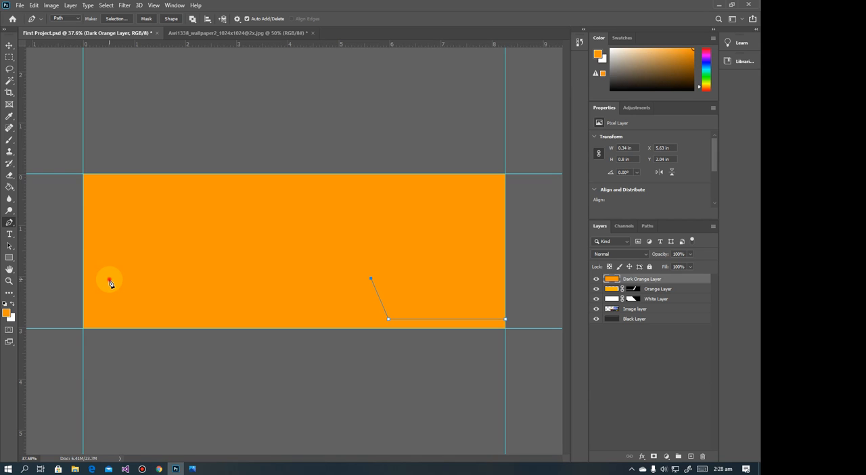
Extend the Pen path left with a nearly horizontal upper segment about 5.15 in long, ending near X 0.48 in, and check the reference in Photos
left_click(109, 278)
key("BackSpace")
left_click(108, 279)
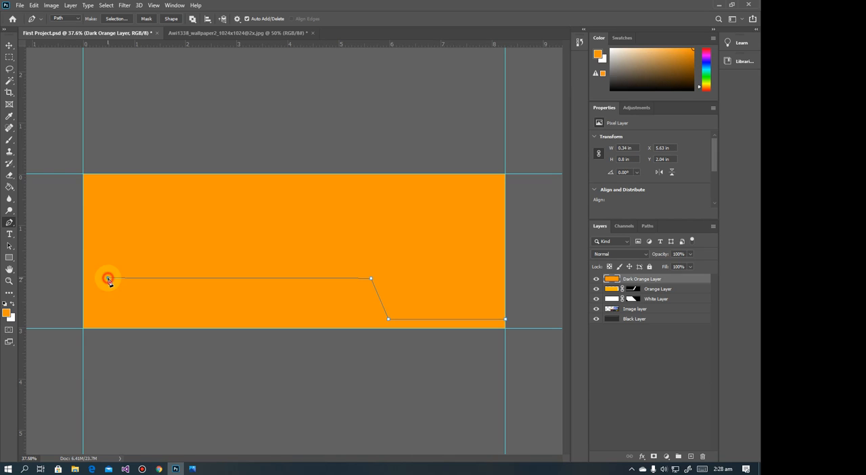
key("BackSpace")
left_click(109, 278)
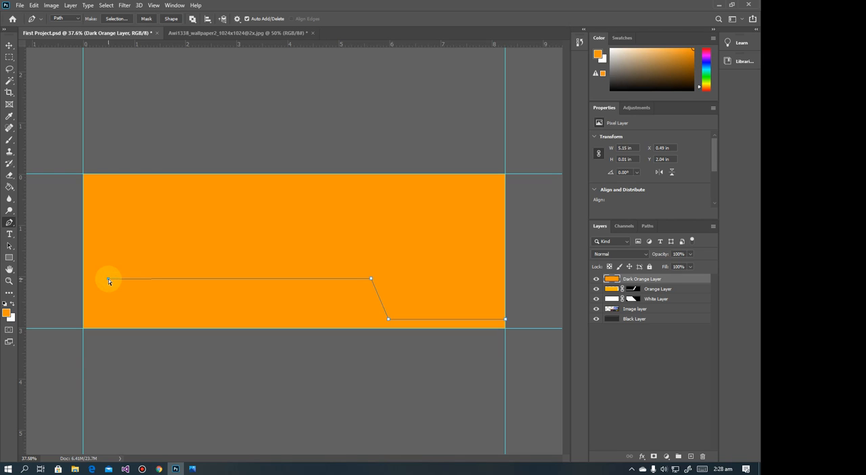
left_click(108, 278)
key("z")
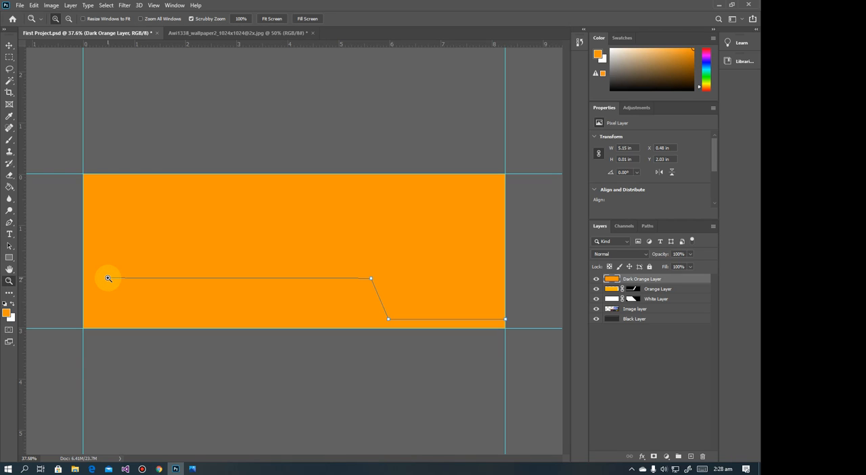
left_click(10, 223)
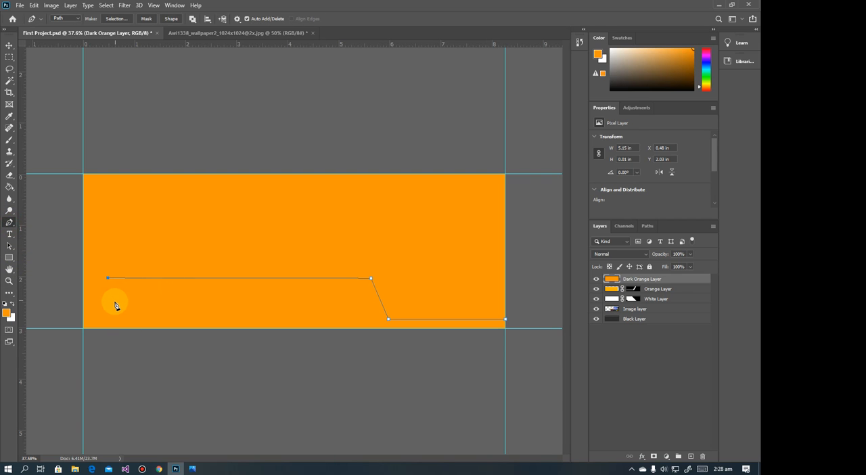
left_click(191, 466)
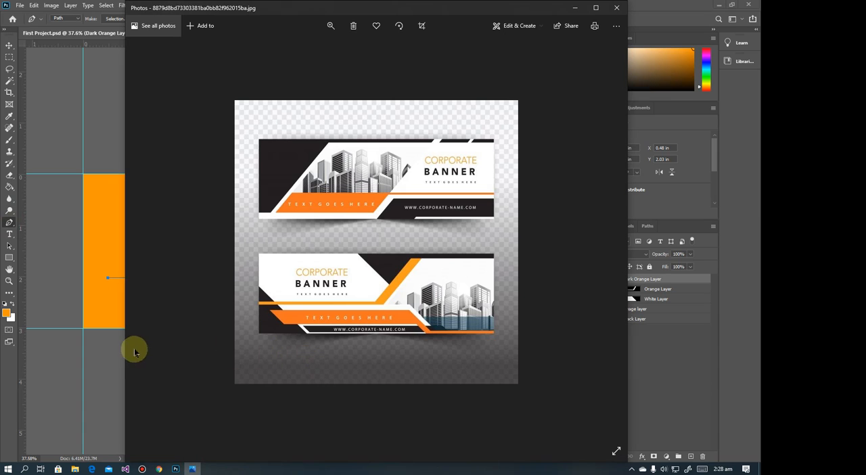
Close the Pen path with a lower edge about 4.82 in long and a 0.21 × 0.51 in diagonal to the canvas's bottom edge, following the reference in Photos
left_click(584, 6)
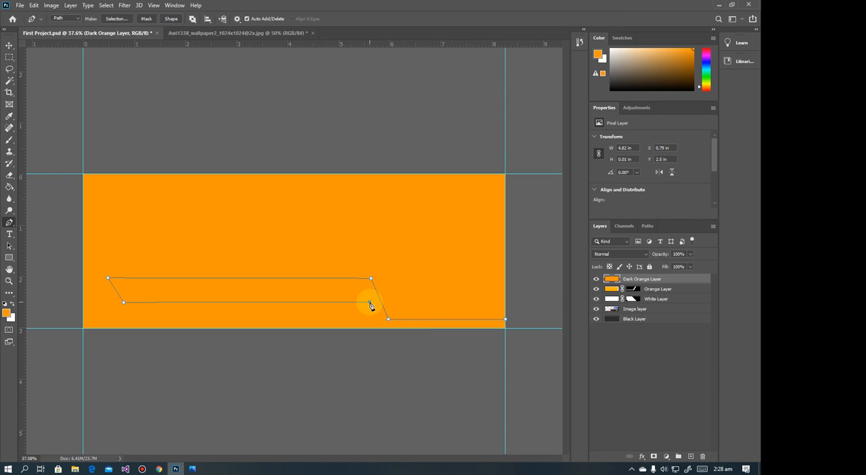
left_click(192, 468)
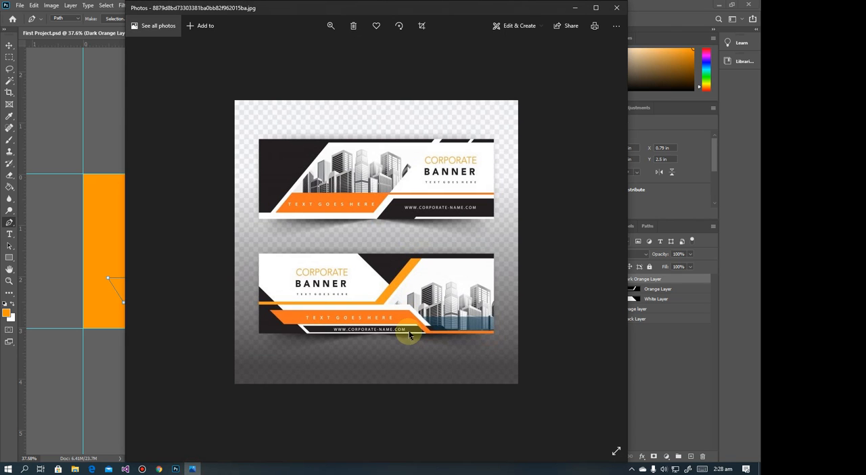
left_click(573, 8)
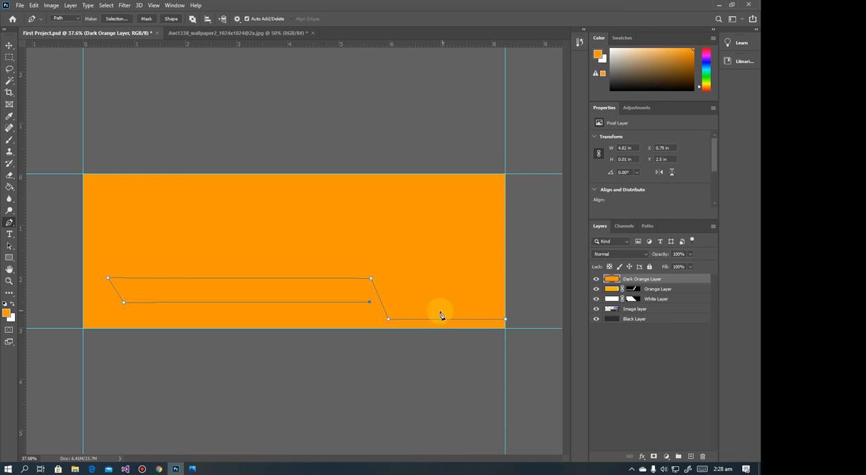
left_click(380, 328)
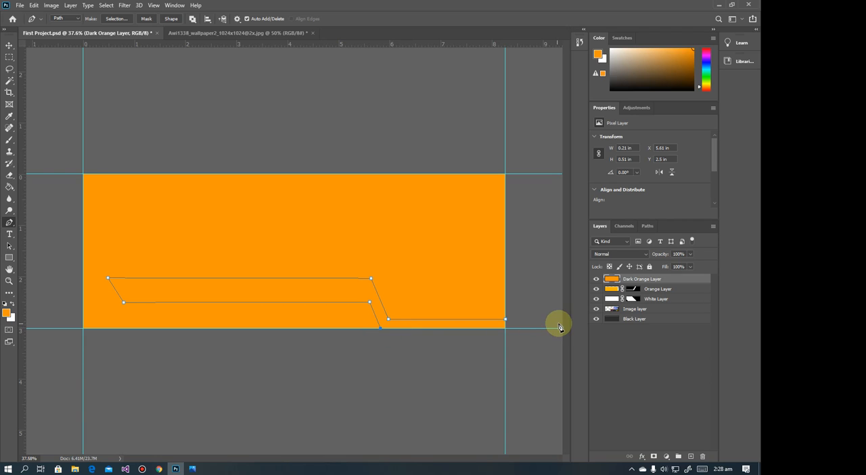
left_click(506, 320)
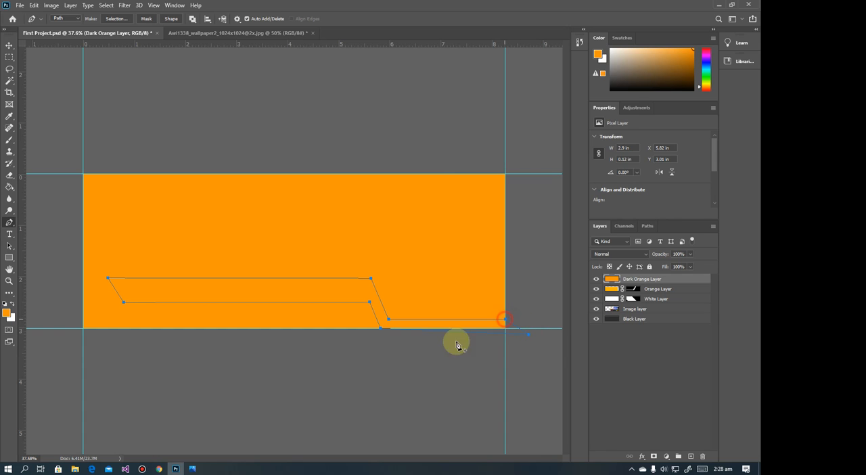
Turn the closed path into a new selection with 0 px feather and mask the Dark Orange Layer with it
right_click(295, 284)
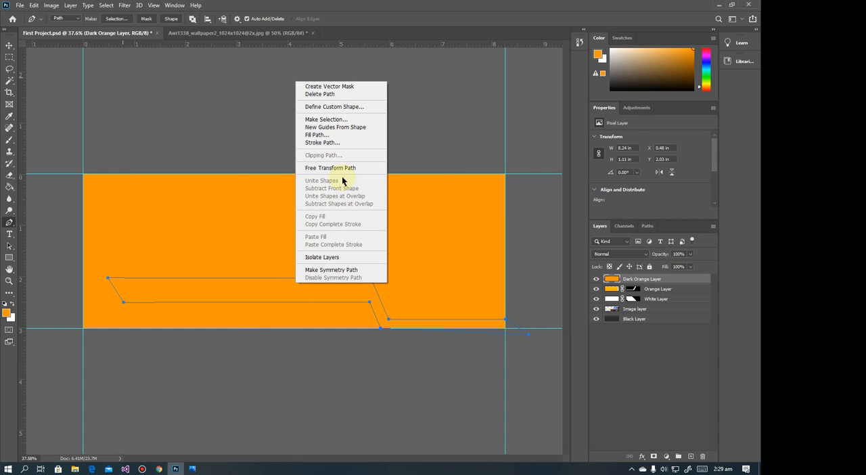
left_click(319, 119)
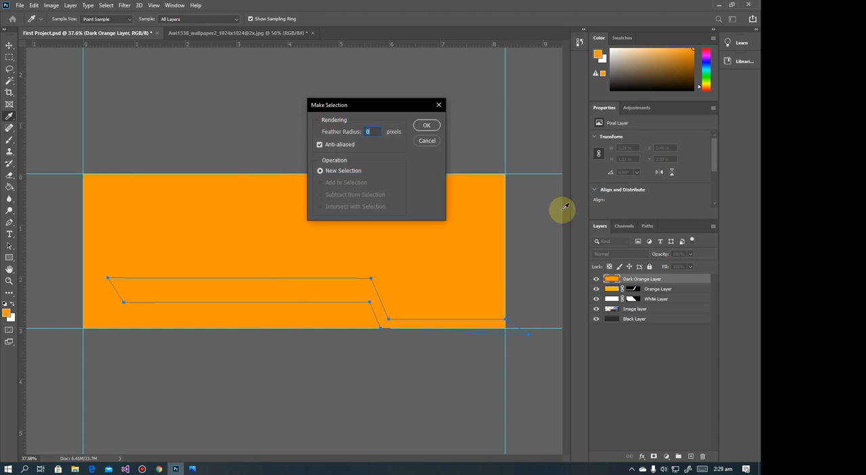
left_click(427, 126)
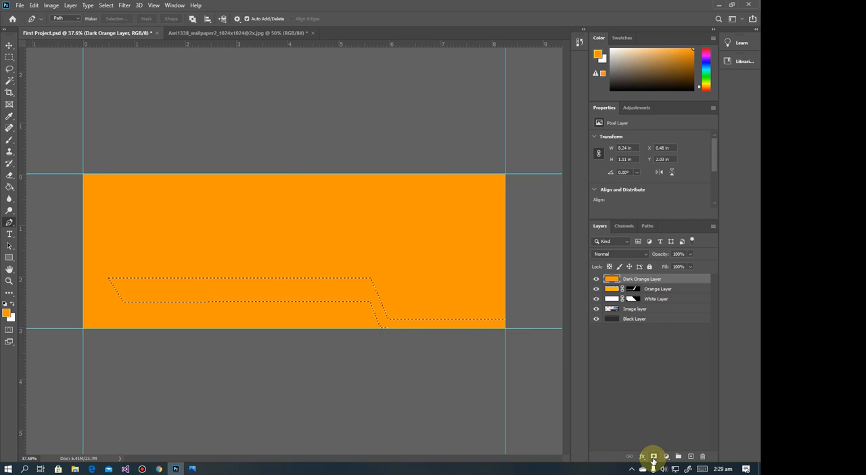
left_click(654, 456)
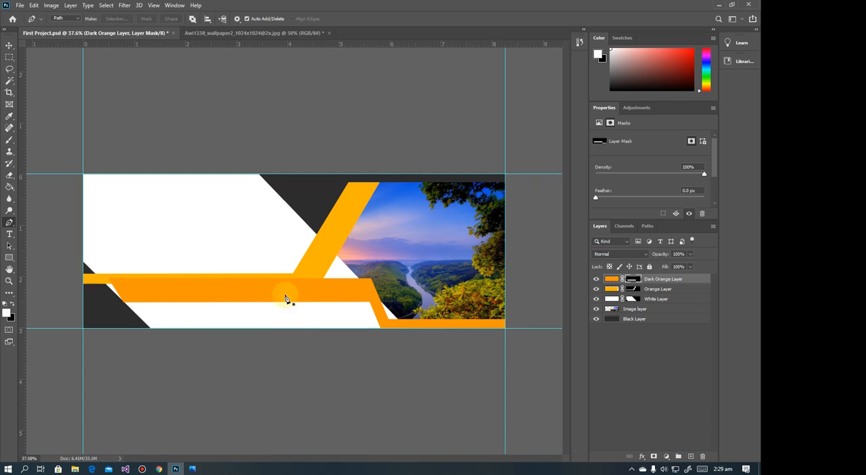
Undo the Dark Orange Layer's mask and try to shrink the full layer's height from its upper edge with transform handles
left_click(15, 45)
left_click_drag(222, 300, 199, 309)
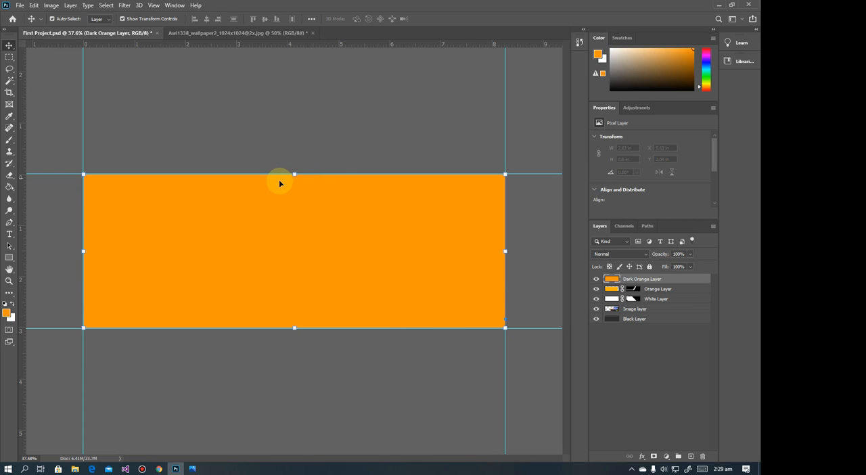
left_click_drag(295, 174, 298, 251)
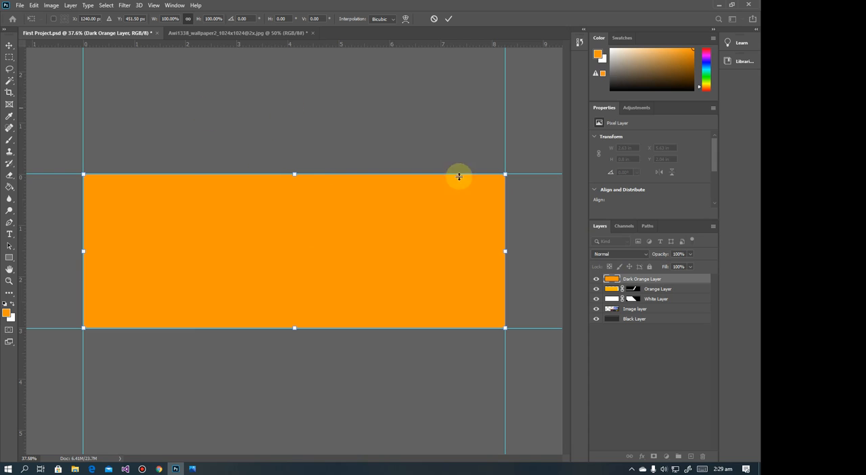
Delete the upper 8.27 × 2.86 in area of the Dark Orange Layer to leave a thin bottom strip, compare with the reference in Photos, and deselect
left_click(9, 58)
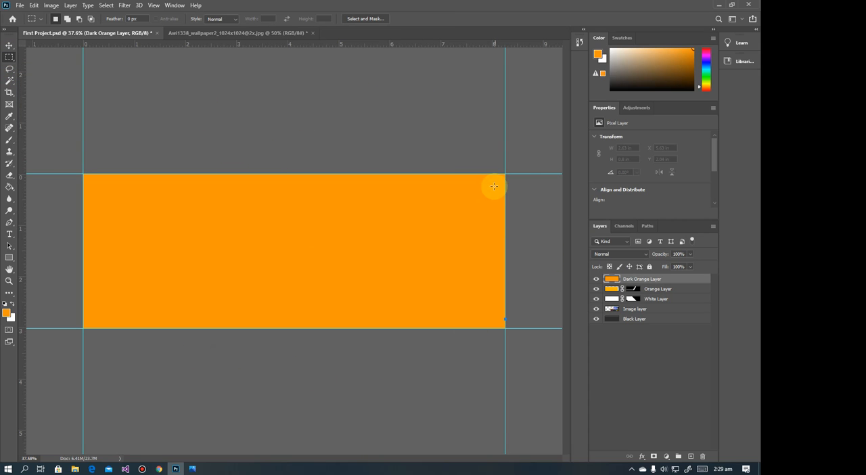
left_click_drag(506, 175, 82, 320)
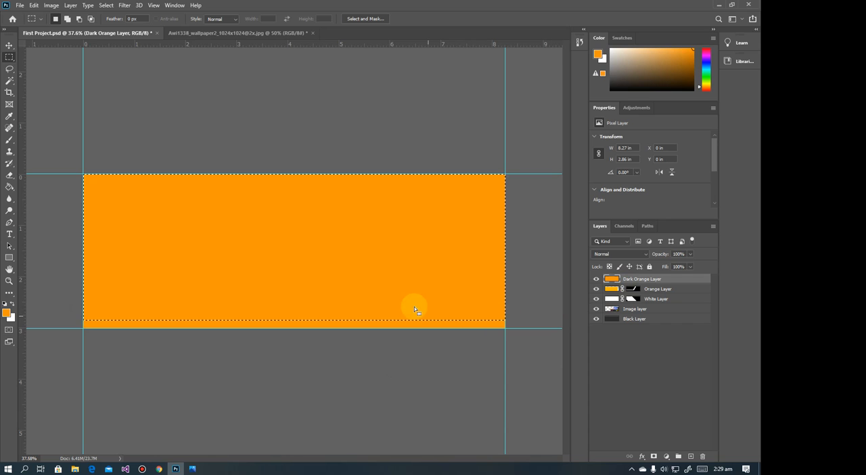
key("Delete")
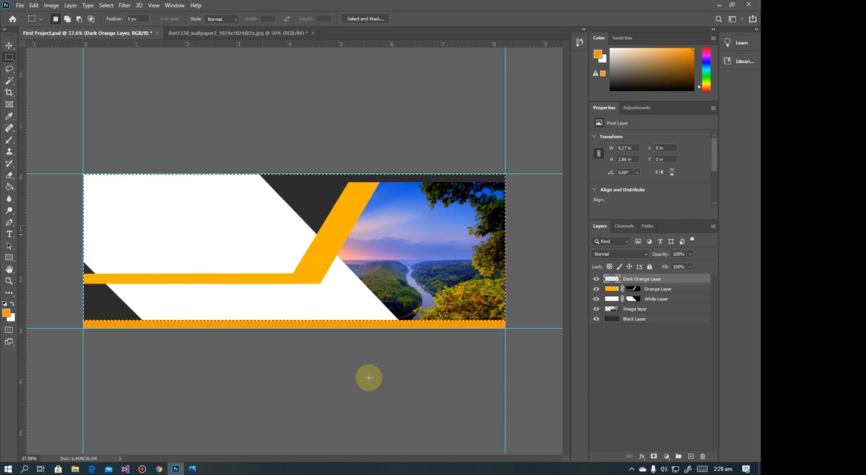
left_click(192, 468)
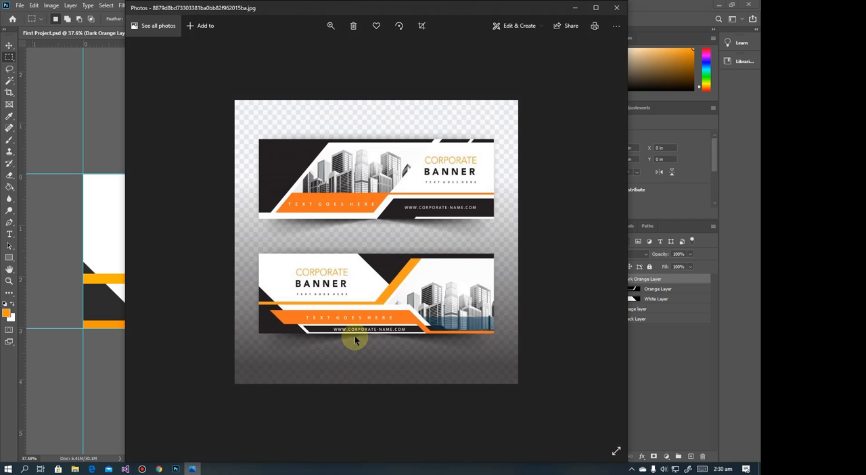
left_click(574, 7)
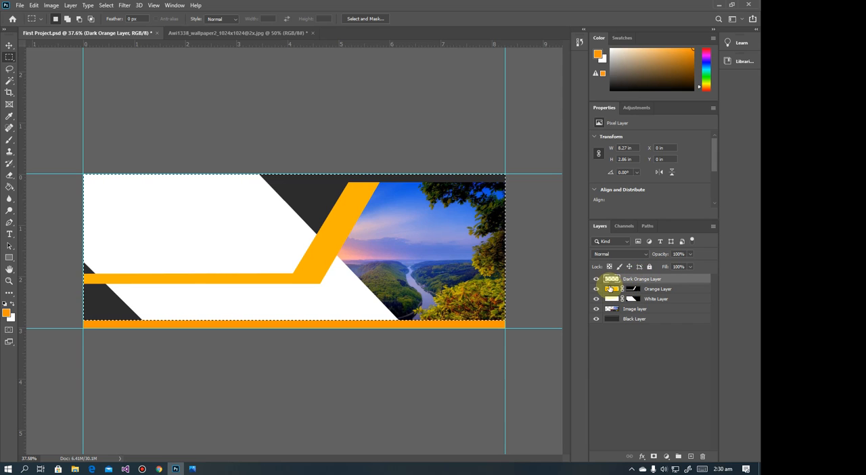
key("ctrl+d")
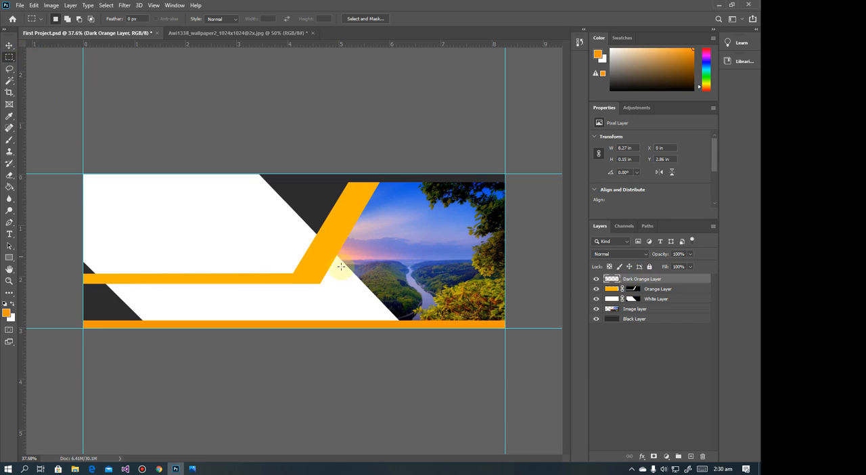
Following the reference in Photos, start a Pen path on the dark orange strip's upper edge with a diagonal about 0.71 × 0.55 in rising left
left_click(9, 45)
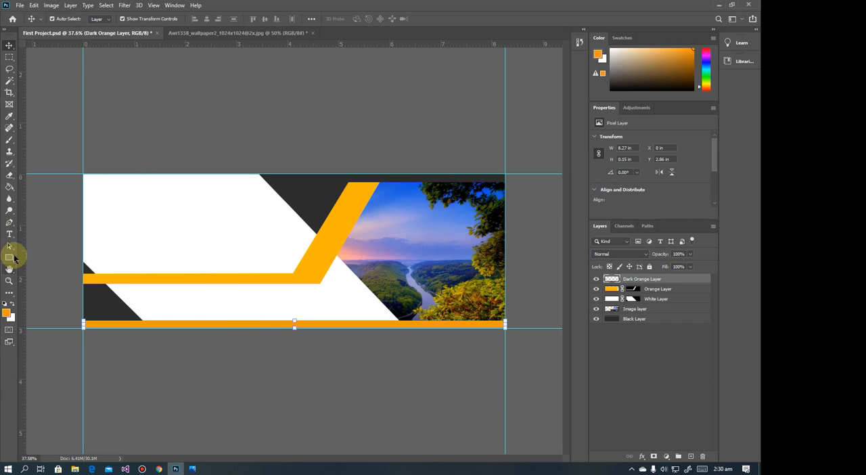
left_click(9, 224)
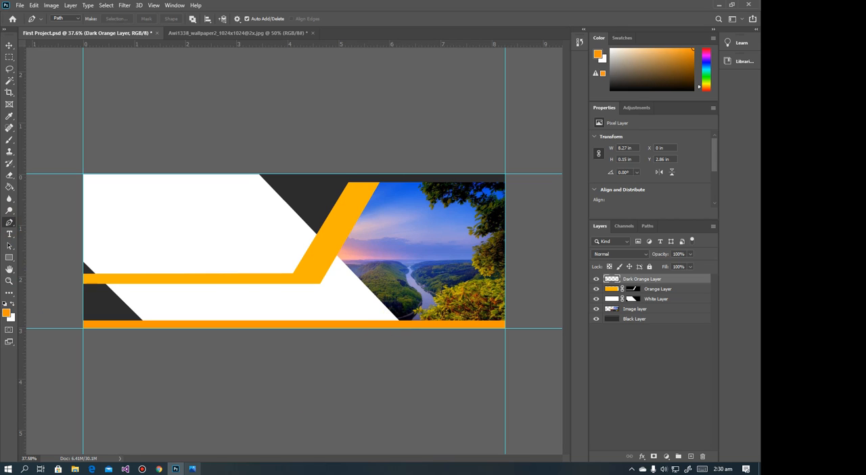
left_click(193, 468)
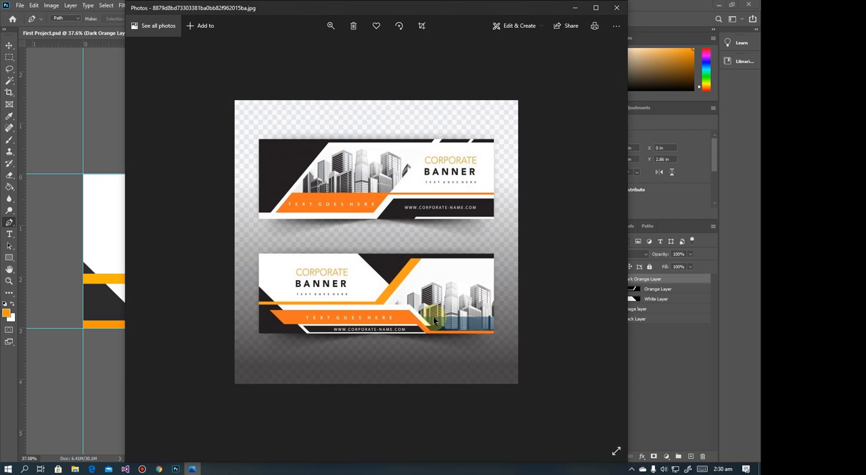
left_click(573, 9)
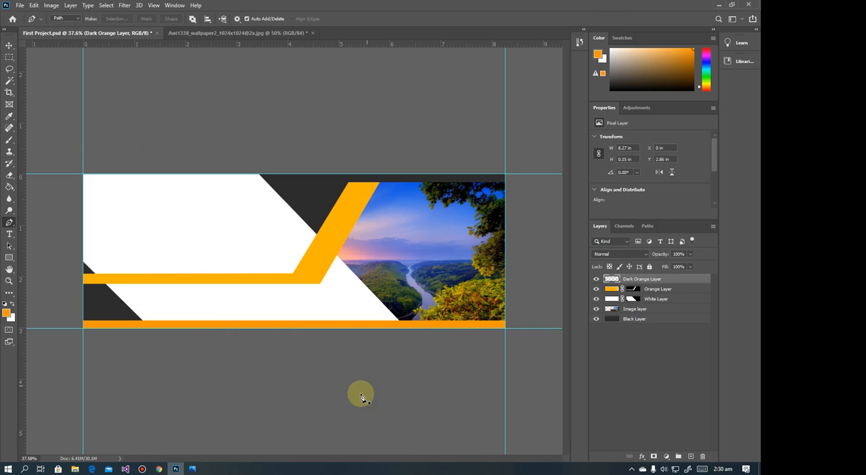
left_click(376, 322)
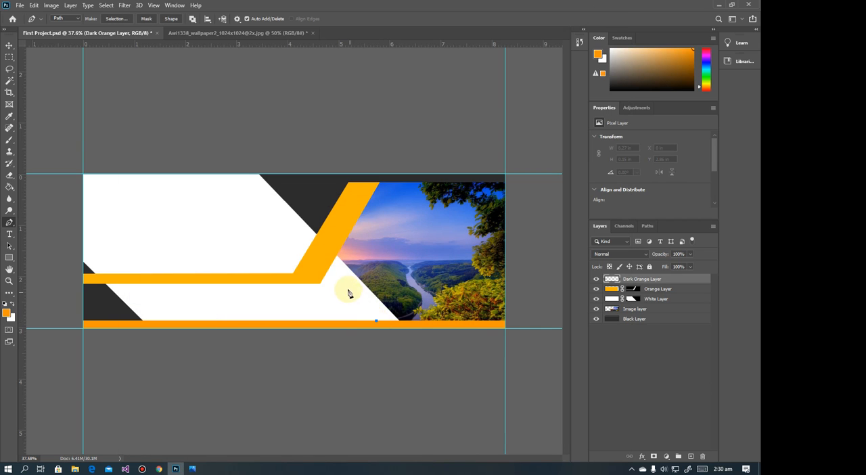
left_click(193, 468)
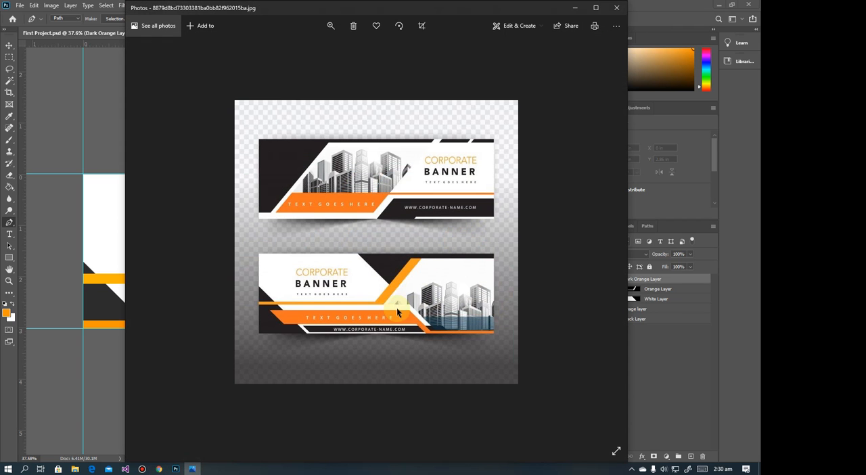
left_click(574, 9)
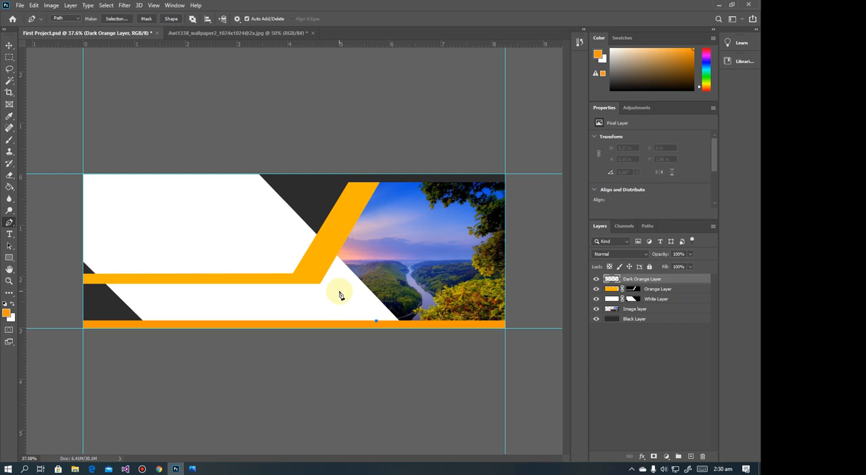
left_click(340, 293)
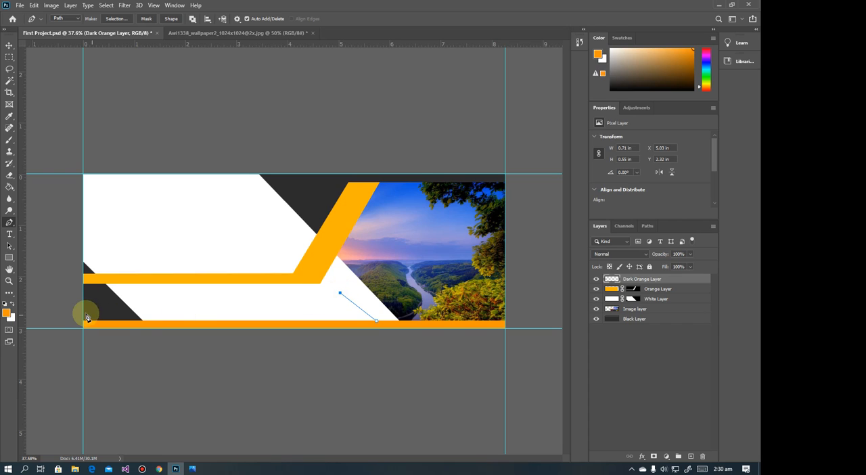
Extend the Pen path about 5.03 in nearly horizontally to the canvas's left edge, and close it around the lower-left area
left_click(83, 297)
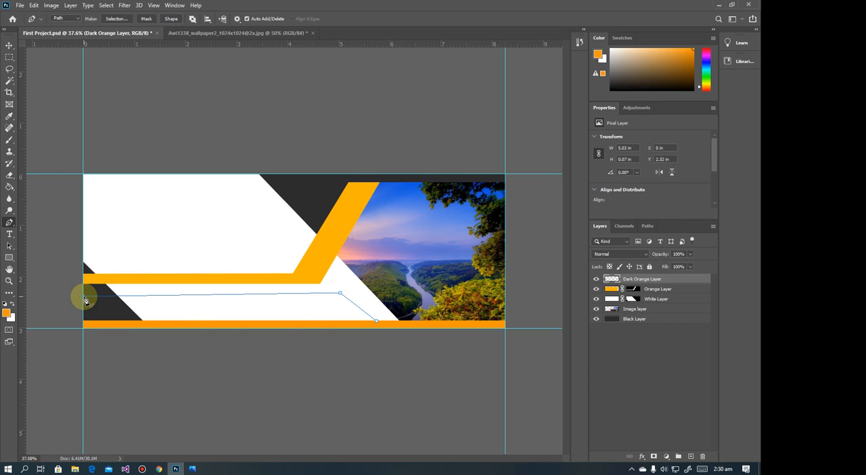
key("ctrl+z")
left_click(83, 296)
left_click(83, 296)
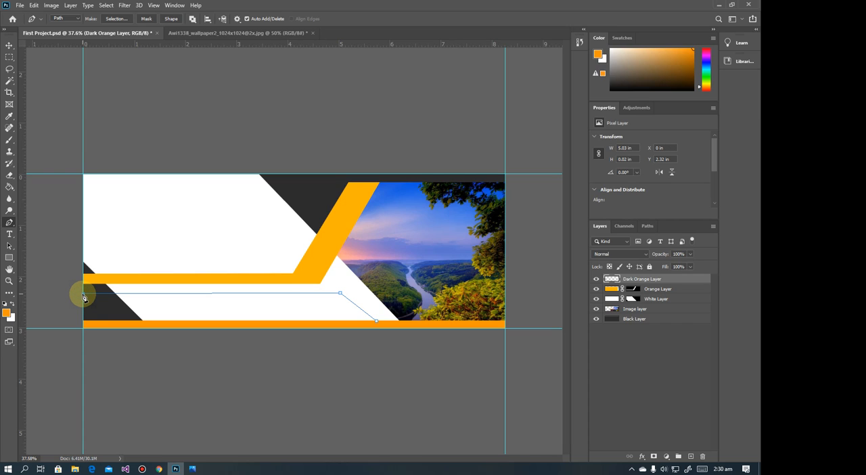
left_click(283, 292)
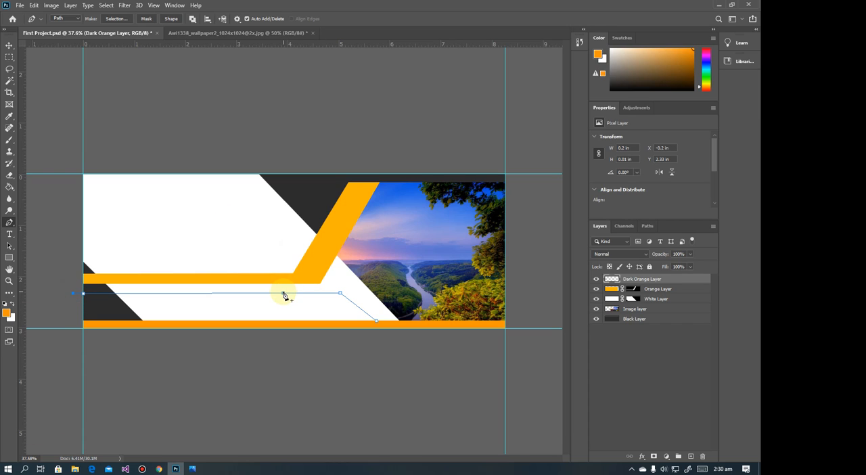
key("ctrl+z")
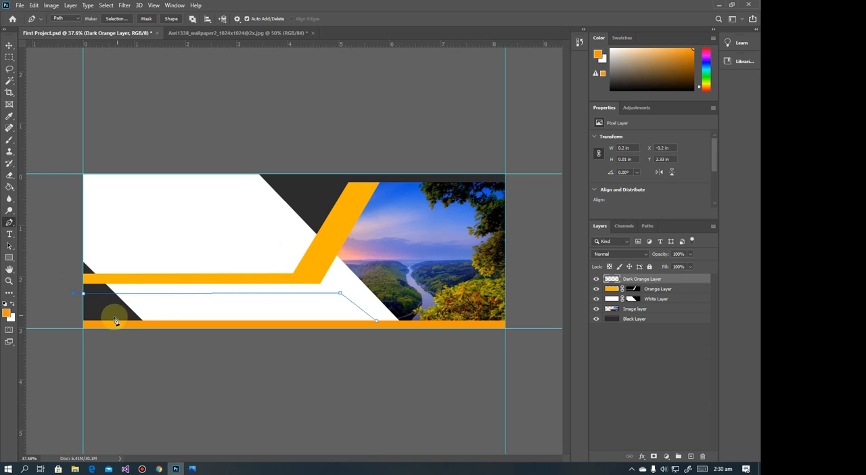
left_click(68, 329)
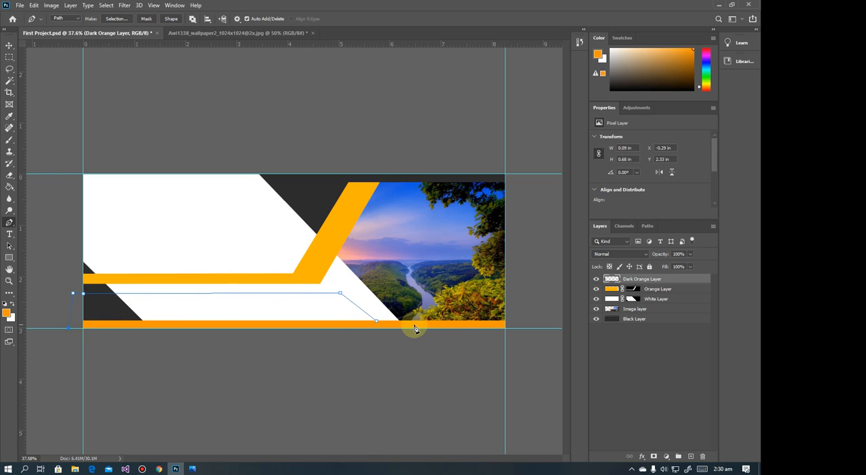
left_click(377, 322)
Convert the path to a new selection with 0 px feather and fill it with dark orange using the Paint Bucket on the Dark Orange Layer
right_click(293, 310)
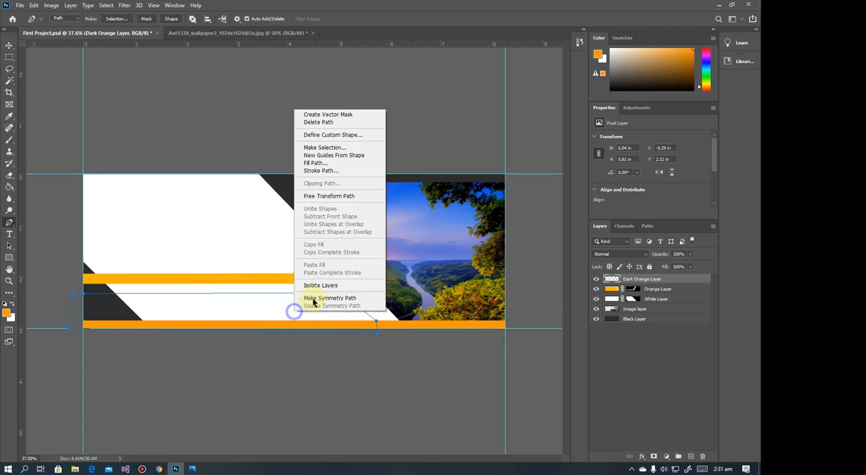
left_click(334, 148)
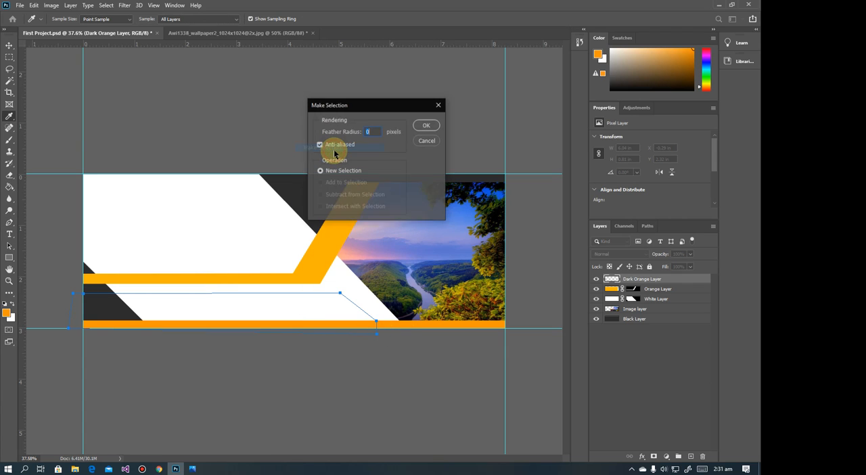
left_click(433, 125)
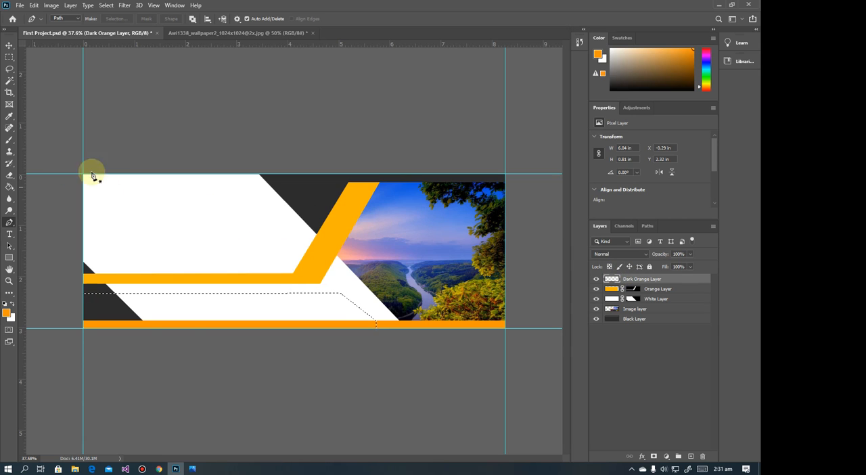
left_click(12, 189)
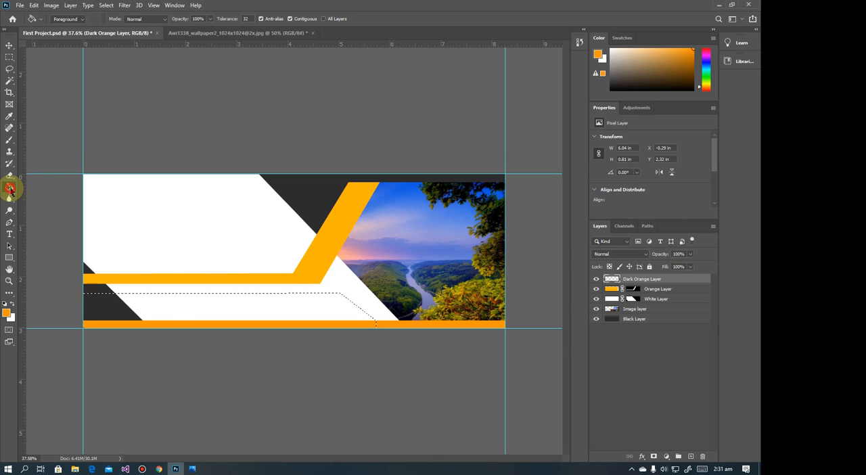
left_click(175, 307)
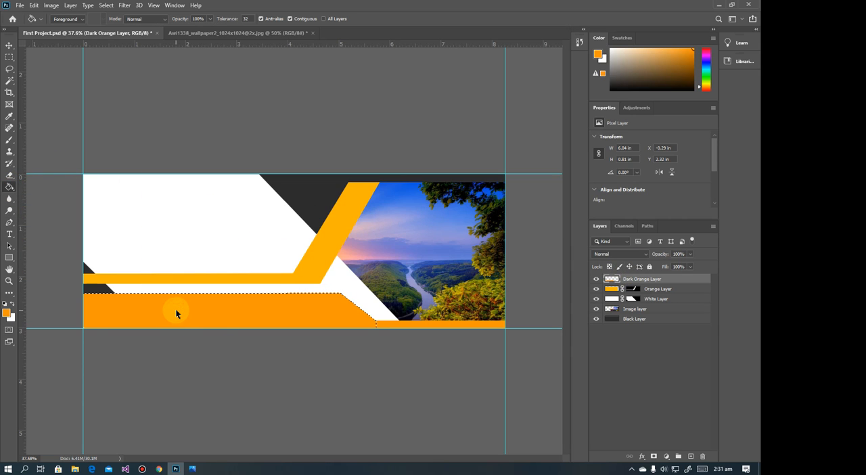
Deselect the filled dark orange area, dismiss the warning, and switch to the Move tool
left_click(10, 57)
left_click(39, 58)
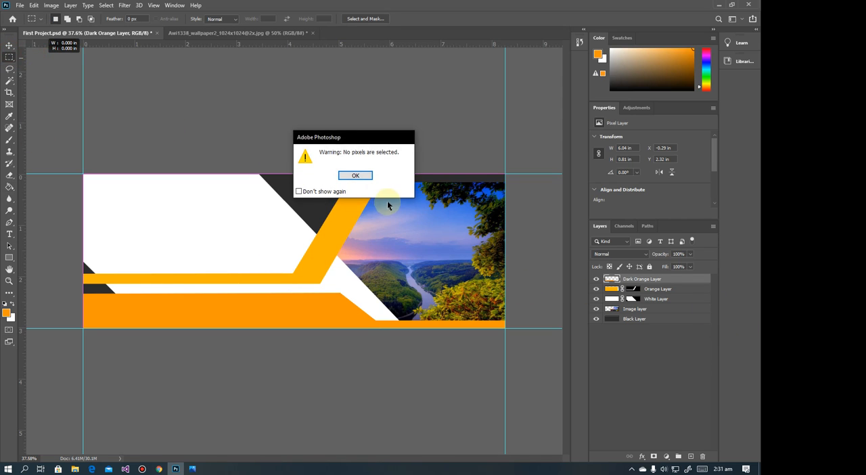
left_click(370, 175)
left_click(9, 45)
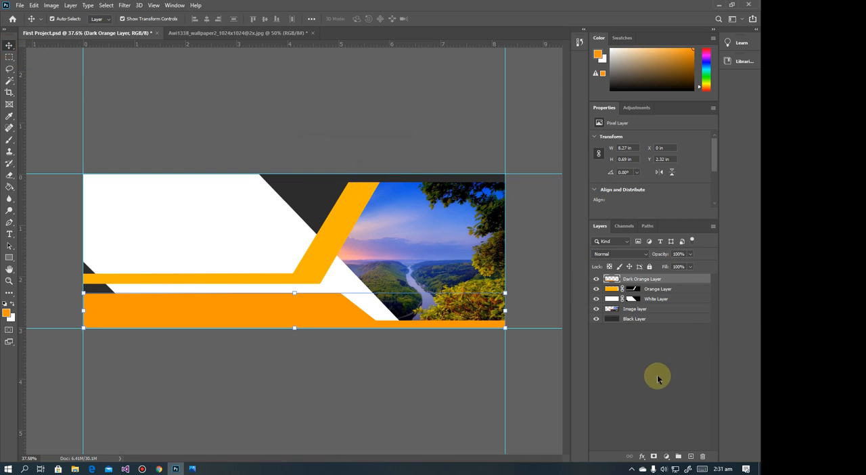
Toggle the Dark Orange Layer's visibility to examine the new shape, and compare the banner with the reference in Photos
left_click(596, 280)
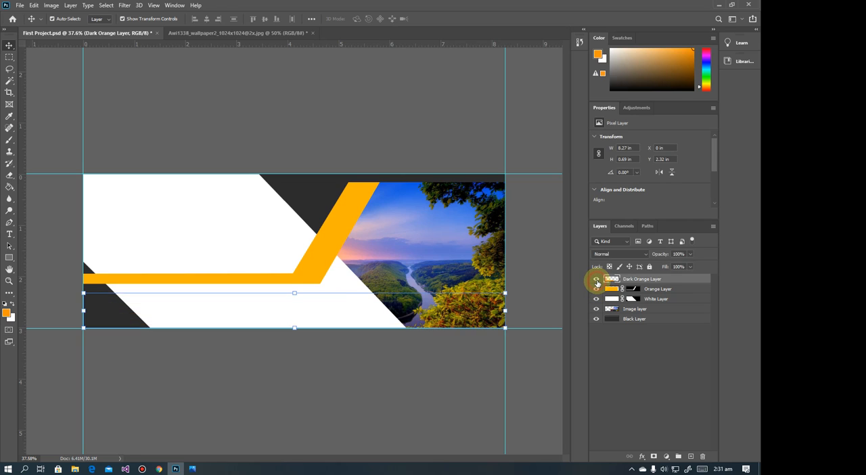
left_click(595, 279)
left_click(596, 279)
left_click(596, 280)
left_click(596, 279)
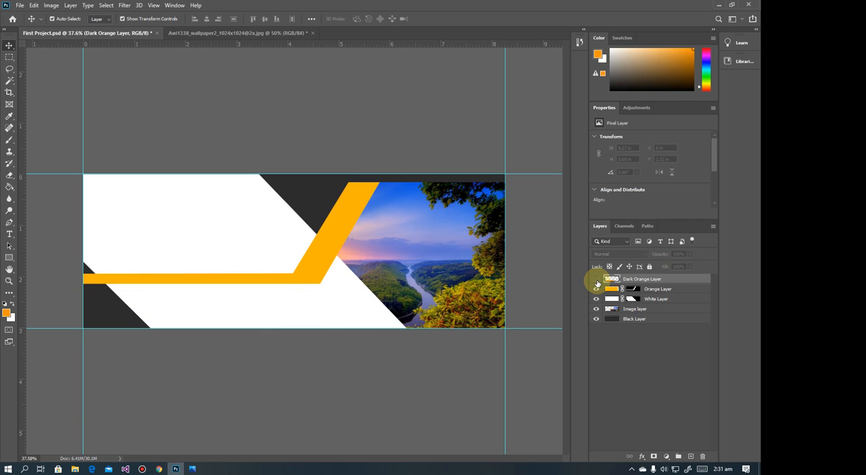
left_click(596, 279)
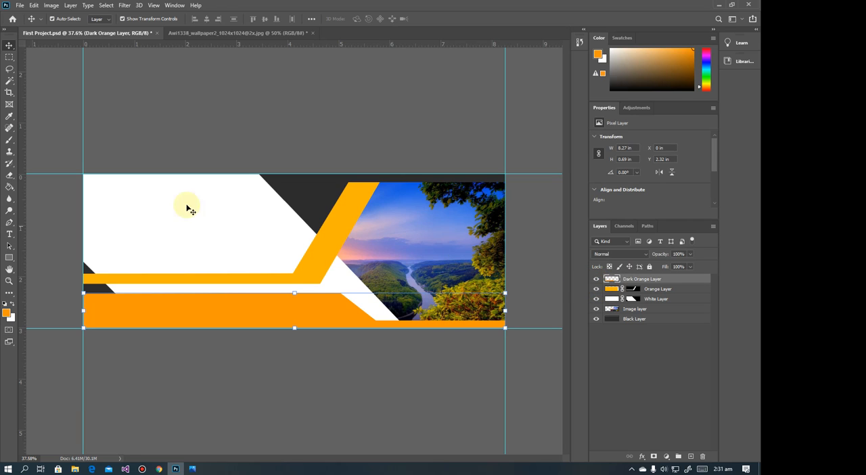
left_click(27, 67)
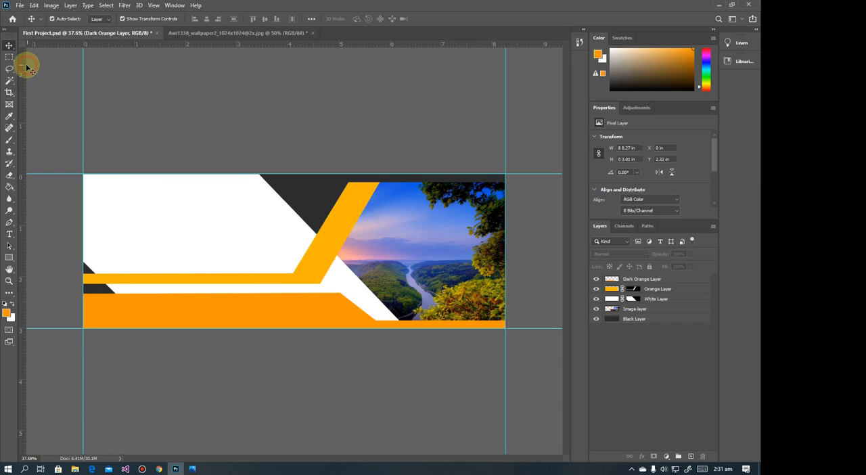
left_click(623, 280)
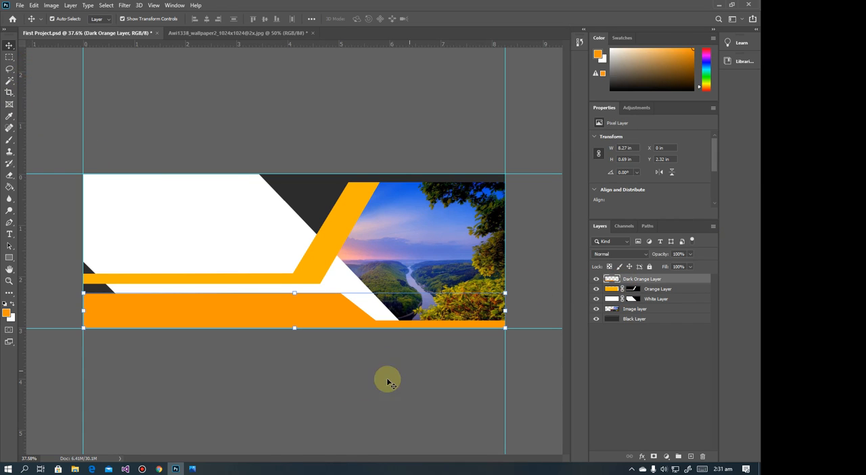
left_click(190, 469)
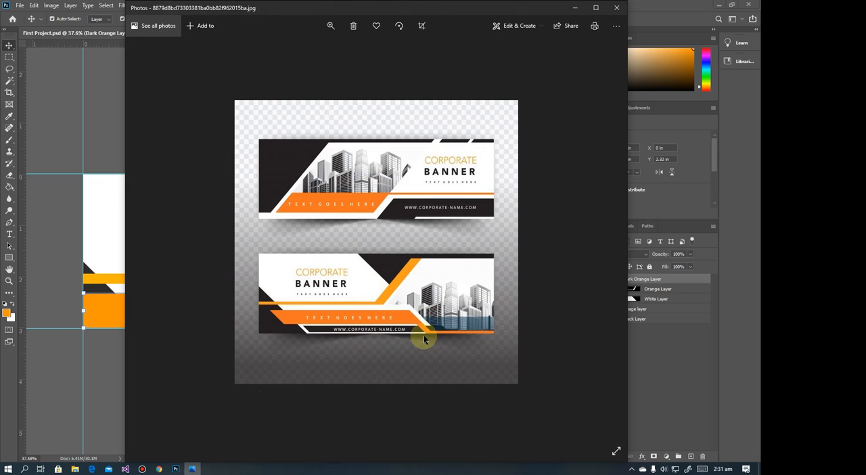
left_click(581, 12)
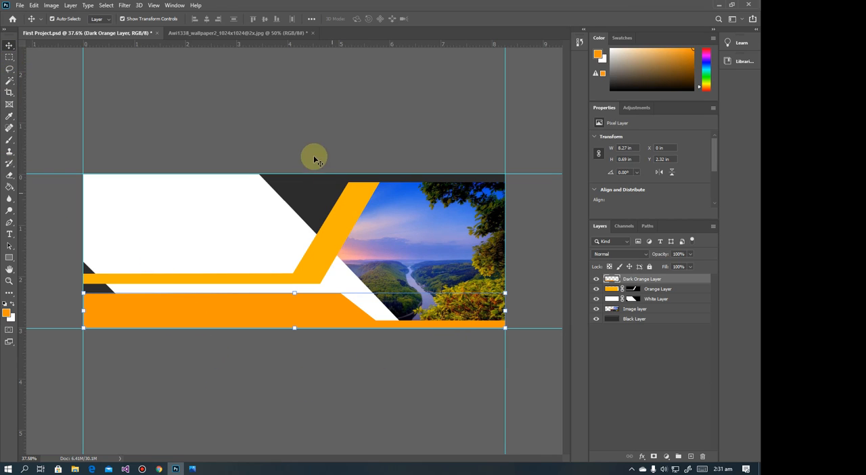
Delete a 5.05 × 0.29 in rectangle from the lower-left part of the dark orange shape and deselect
left_click(11, 57)
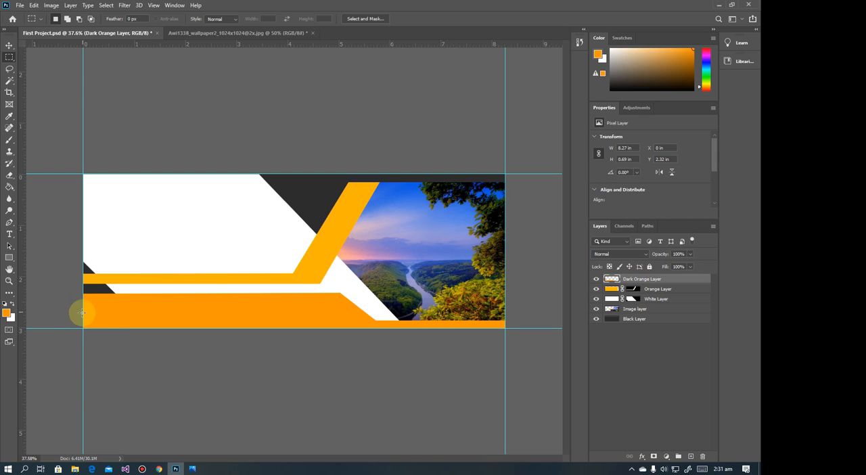
left_click_drag(83, 313, 338, 338)
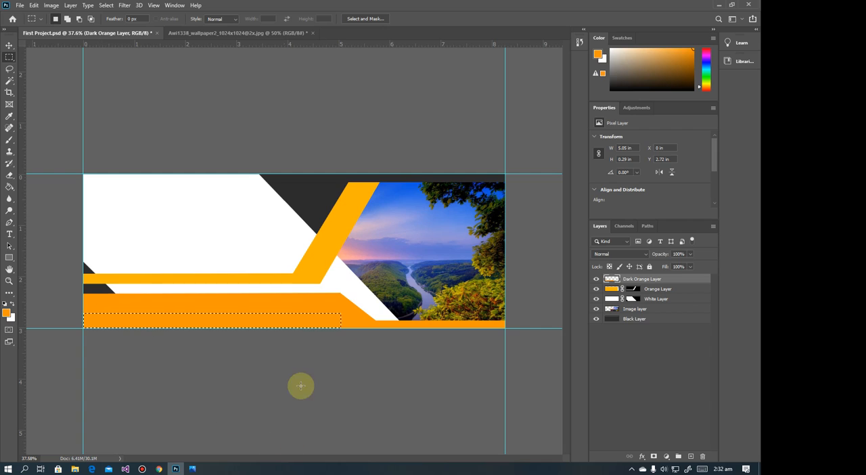
key("Delete")
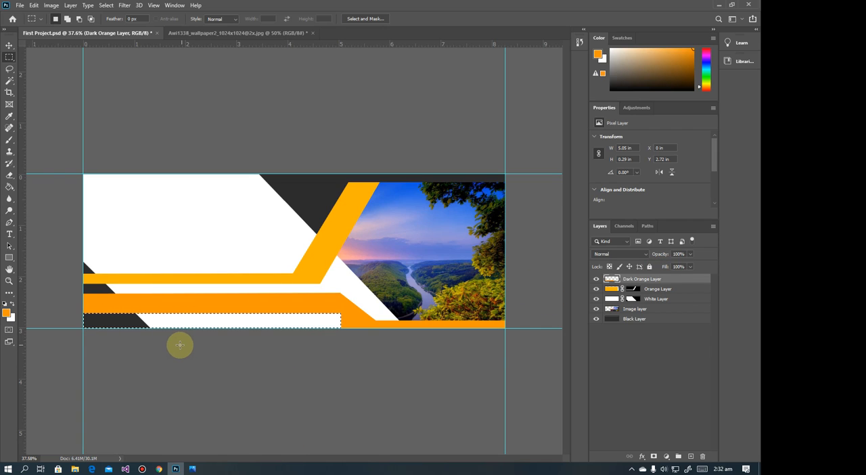
left_click(39, 63)
Draw a closed Pen path around the leftover orange corner, with a diagonal about 0.43 × 0.29 in falling to the canvas's lower edge
left_click(9, 222)
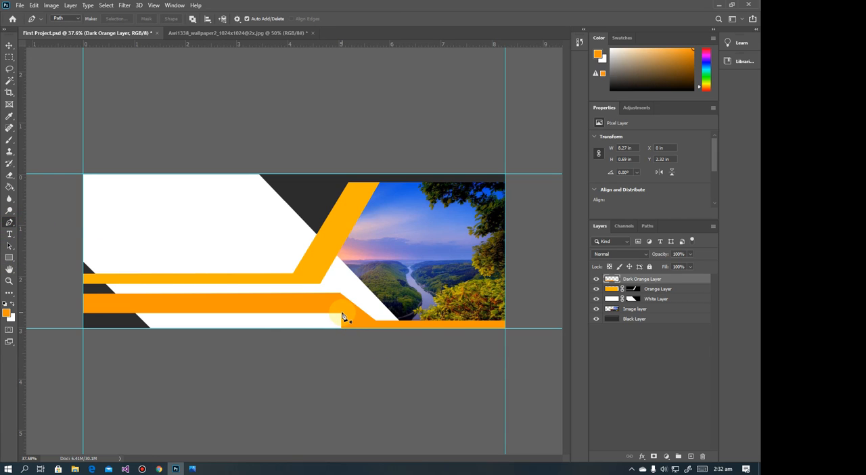
left_click(341, 314)
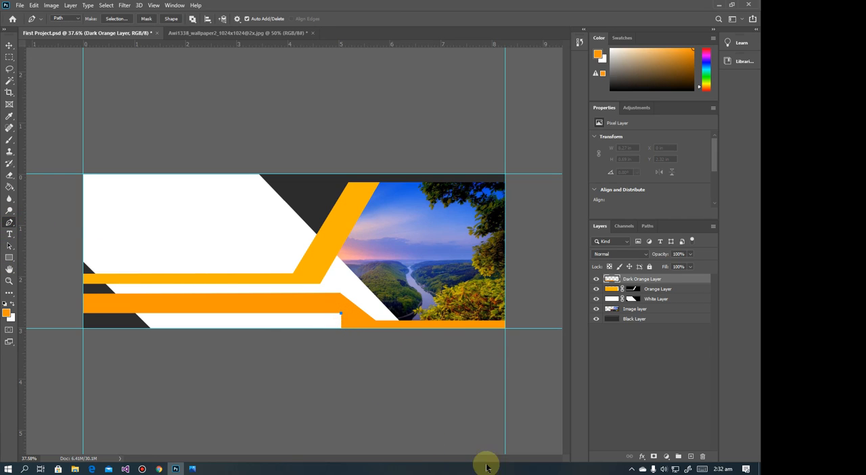
left_click(367, 330)
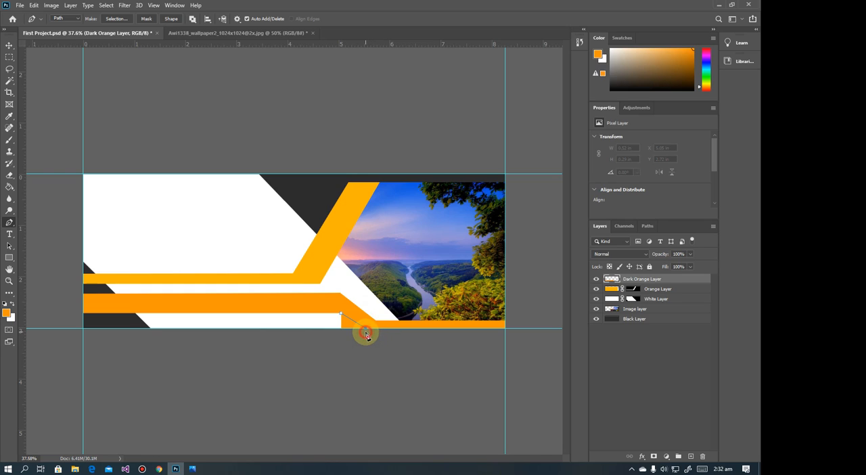
key("ctrl+z")
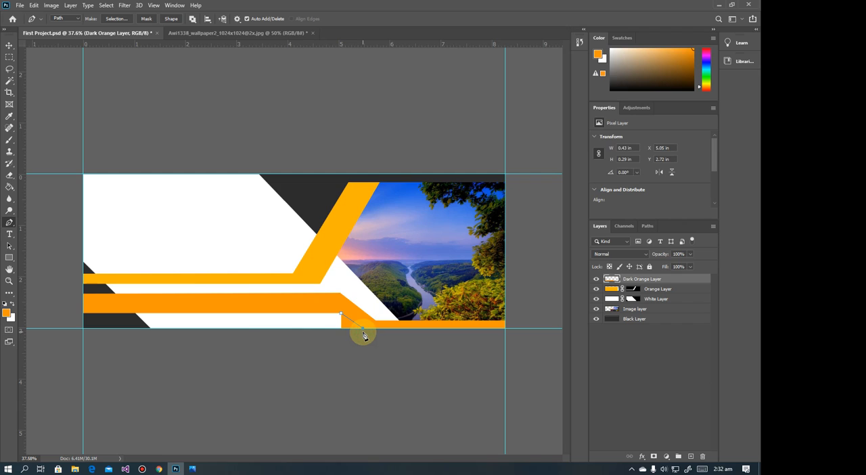
left_click(340, 327)
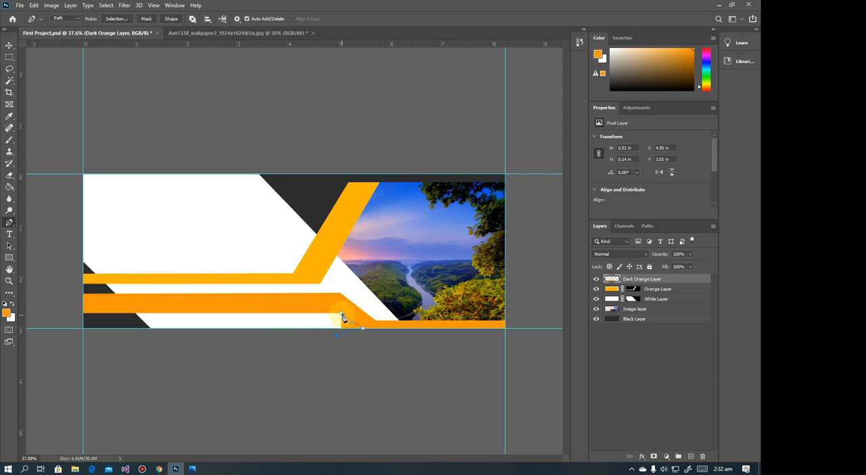
Convert the corner path to a selection, delete the orange inside it on the Dark Orange Layer, and deselect
right_click(346, 324)
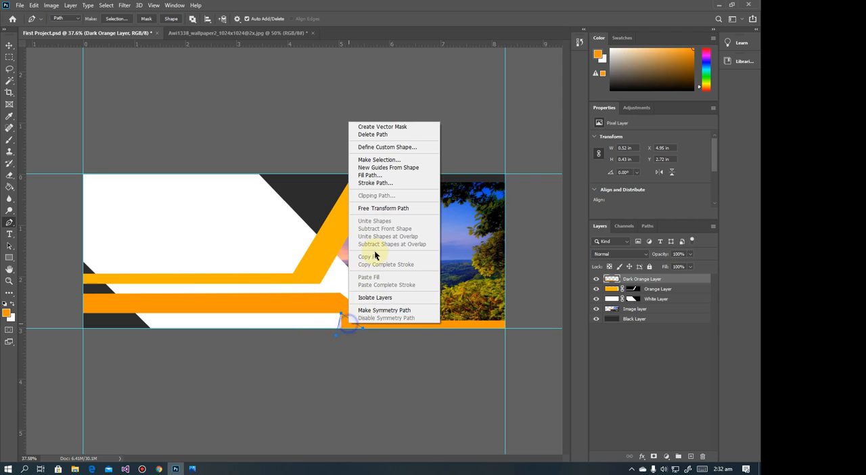
left_click(392, 161)
key("Return")
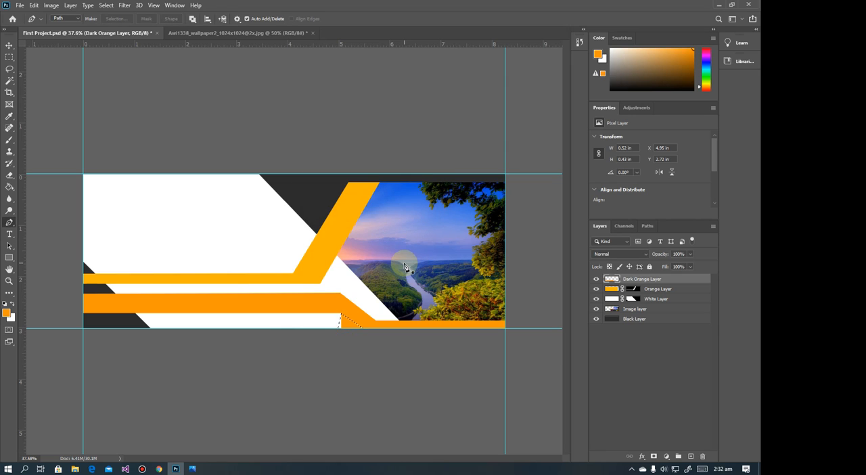
left_click(10, 57)
left_click(380, 324)
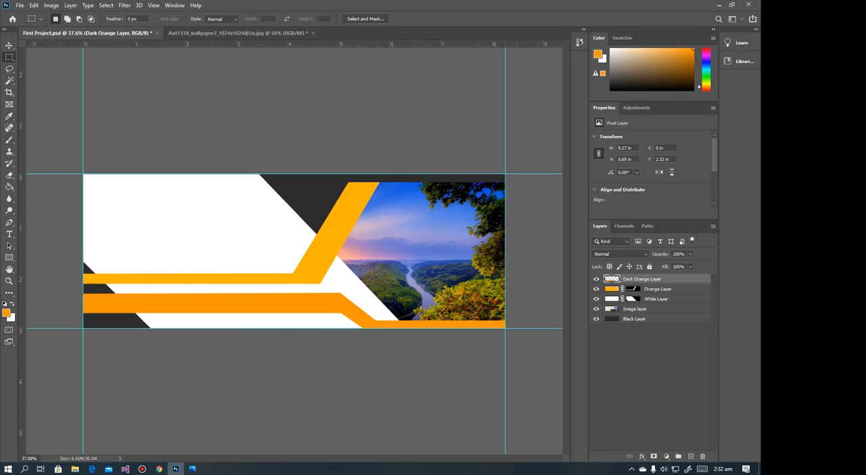
Check the reference in Photos and draw a four-point Pen path about 0.75 × 0.29 in along the dark orange diagonal's lower edge
left_click(192, 469)
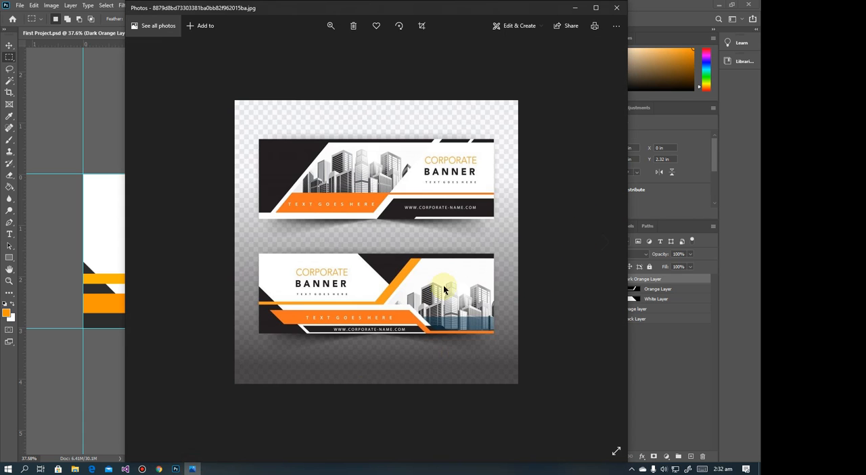
left_click(574, 7)
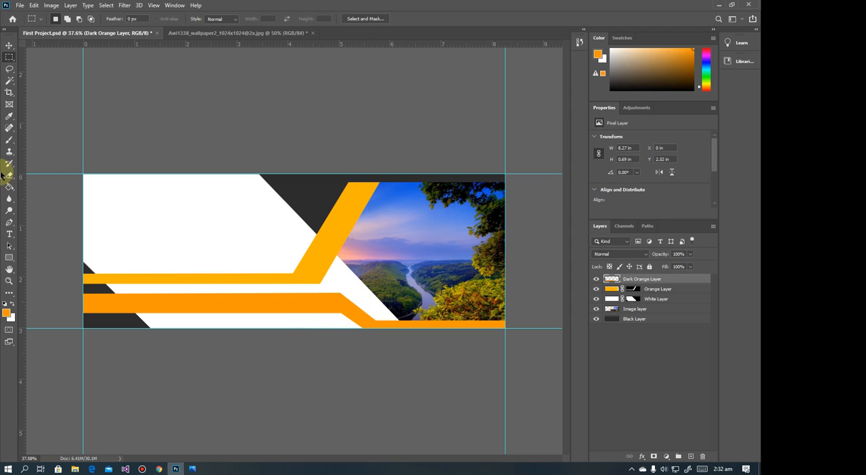
left_click(8, 224)
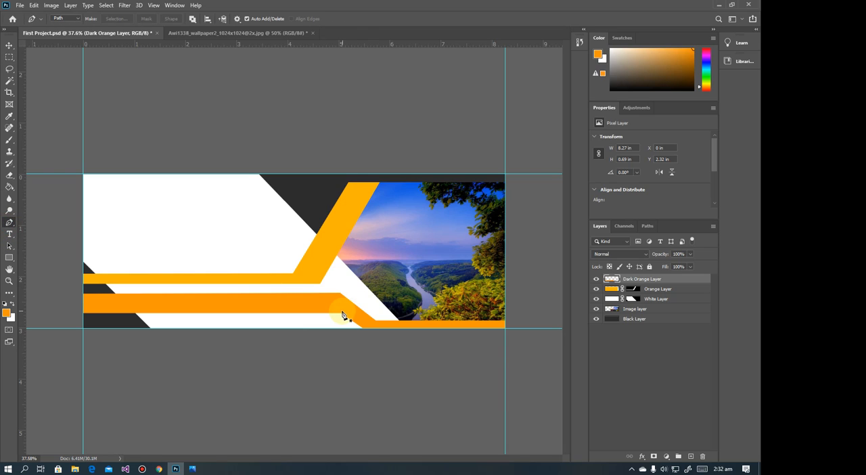
left_click(341, 314)
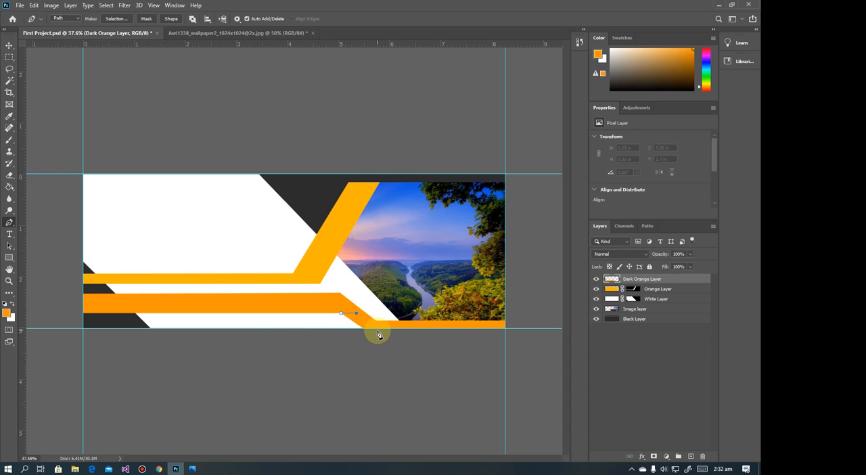
left_click(379, 329)
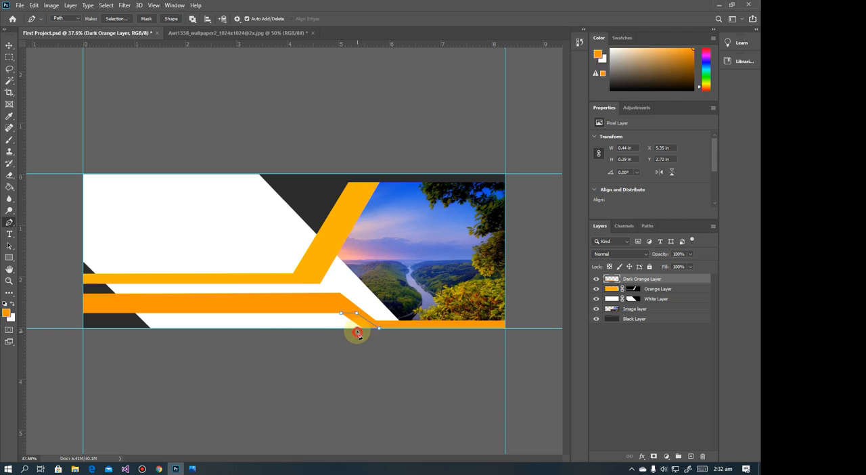
left_click(357, 330)
Make a selection from the four-point path, delete its contents to narrow the dark orange diagonal, and deselect
right_click(354, 323)
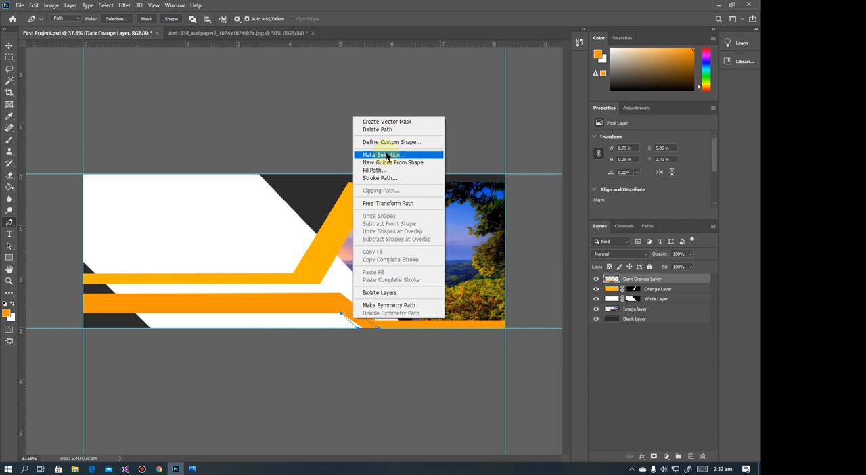
left_click(386, 156)
key("Return")
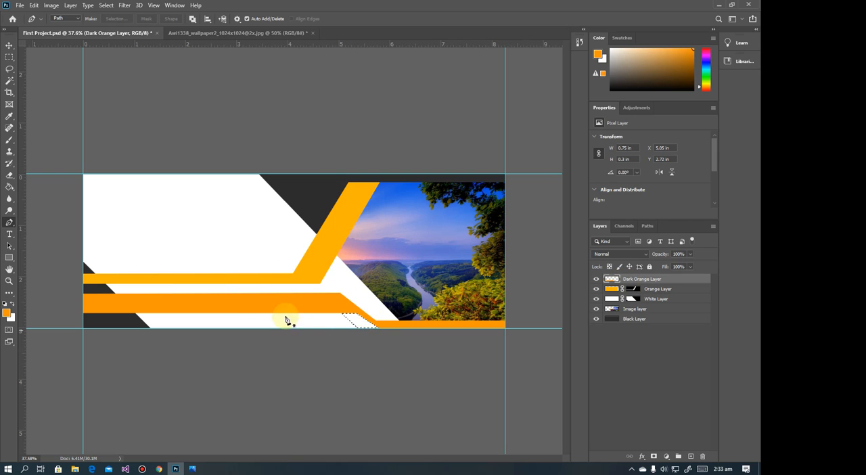
left_click(9, 57)
left_click(49, 67)
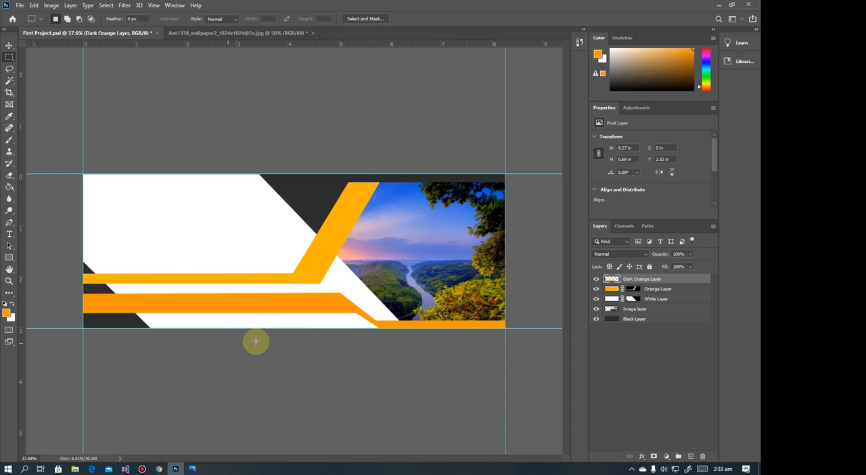
Delete the Dark Orange, Orange, White and Black layers, and clear the picture from the Image layer with a 6.89 × 3.01 in selection
key("Delete")
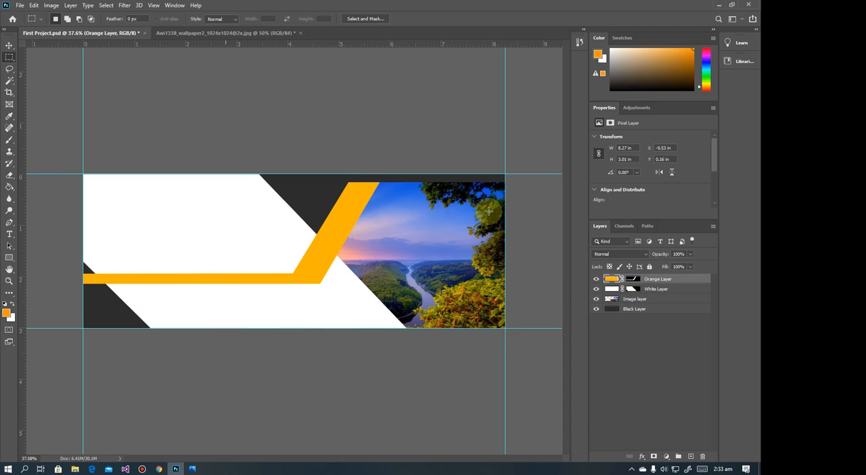
left_click(637, 283)
key("Delete")
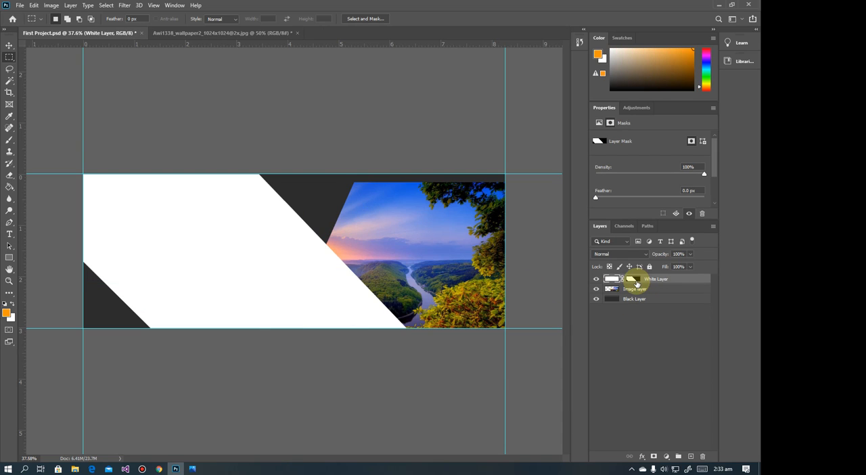
left_click(638, 282)
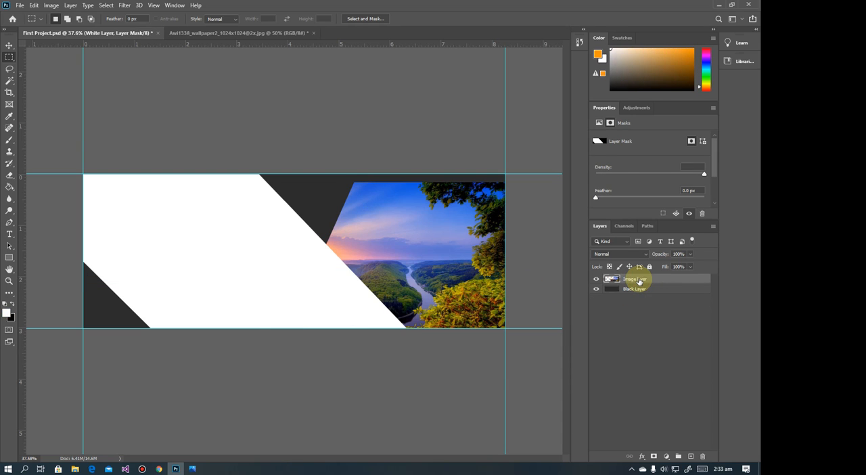
key("Delete")
left_click(620, 289)
key("Delete")
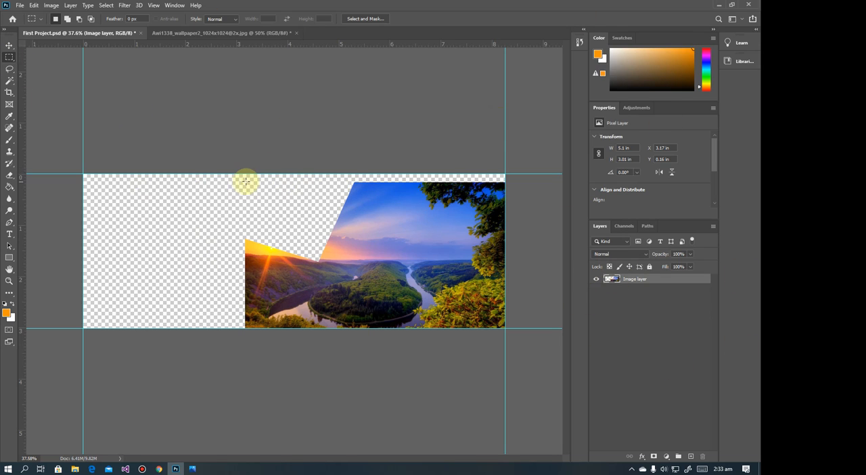
left_click_drag(153, 158, 749, 392)
key("Delete")
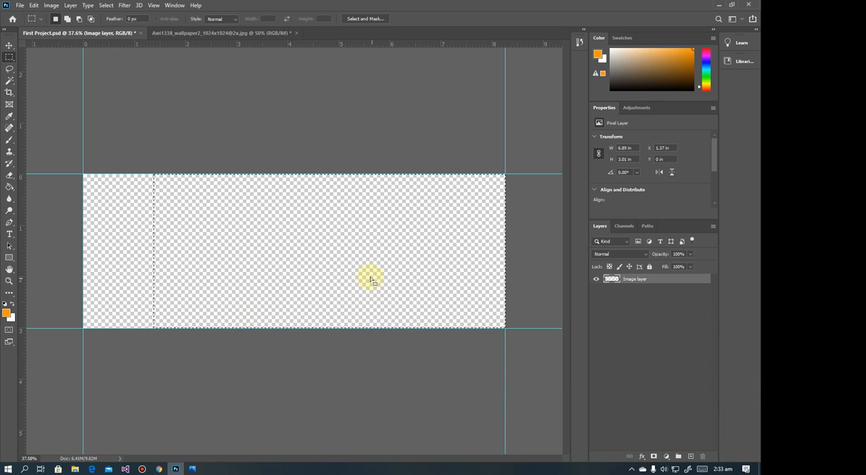
Set the foreground colour to white and return to the Rectangular Marquee tool
left_click(7, 312)
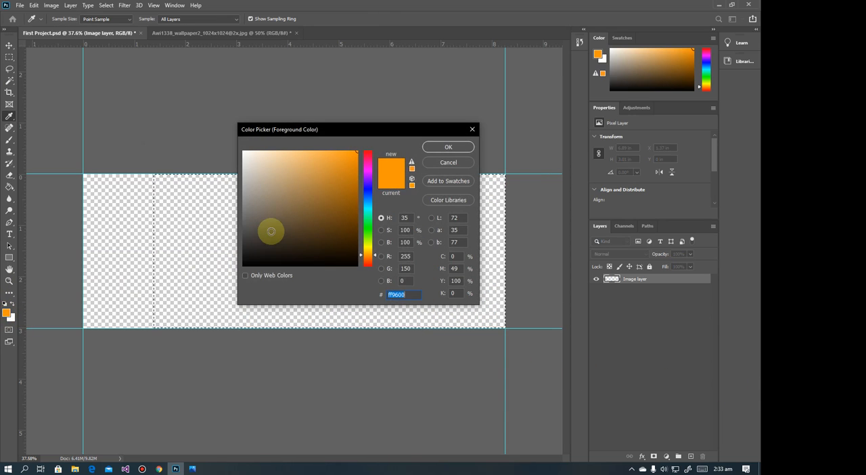
left_click_drag(269, 229, 230, 133)
left_click(463, 147)
key("m")
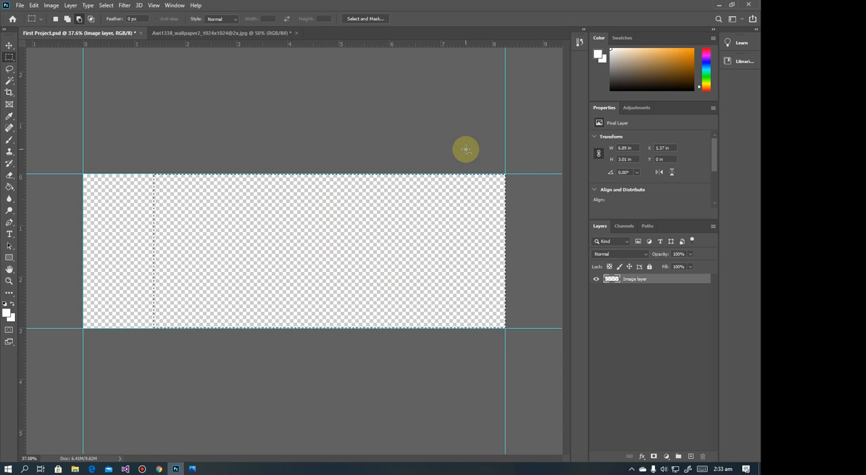
Select the whole 8.27 × 3.01 in canvas on the Image layer and fill it with the white foreground colour
key("alt+BackSpace")
key("Delete")
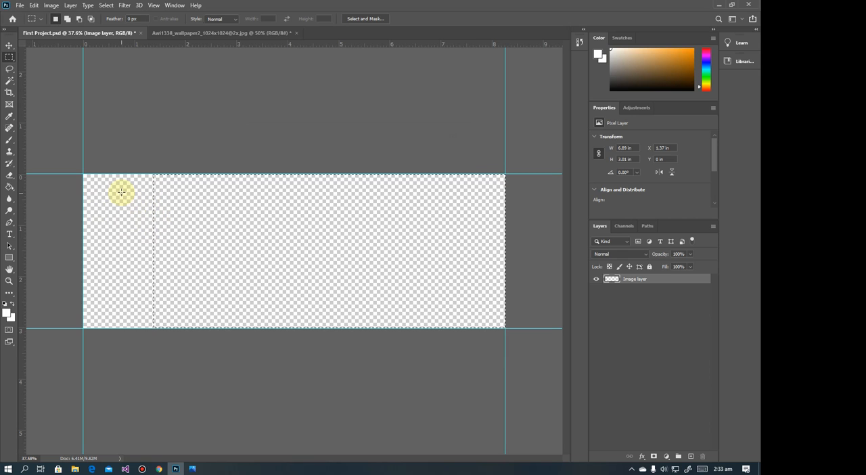
left_click_drag(70, 164, 706, 404)
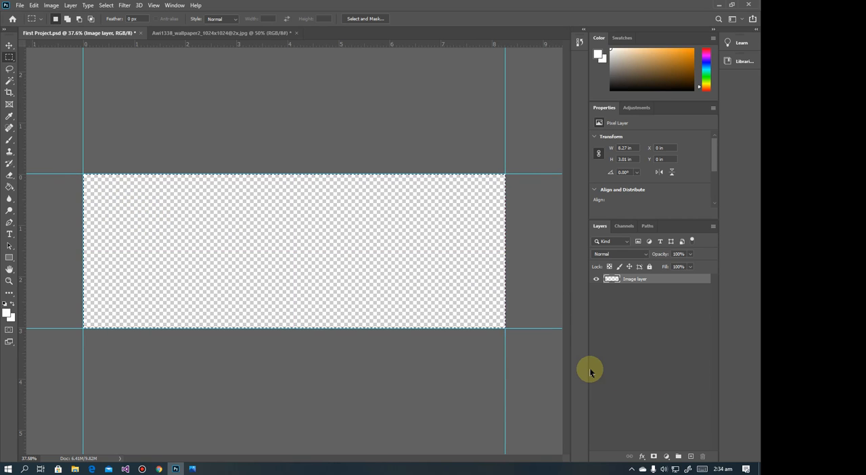
key("alt+BackSpace")
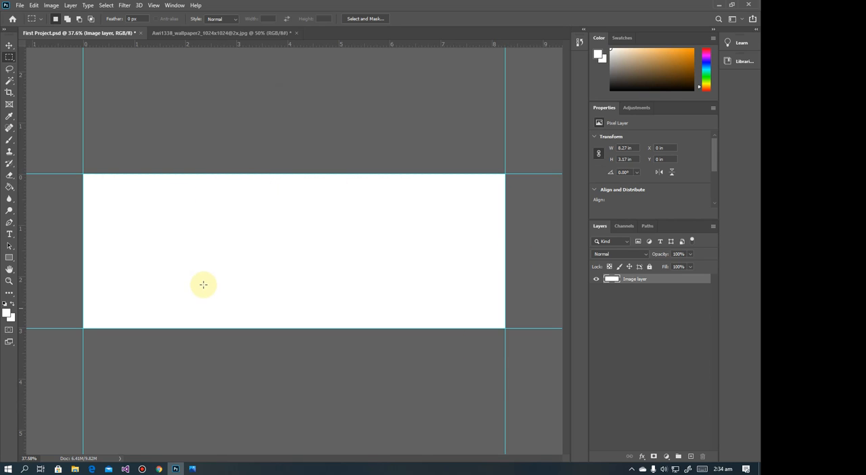
Browse the Custom Shape presets, enlarging the shape picker and expanding the Leaf Trees group, and return to the Move tool
left_click(9, 257)
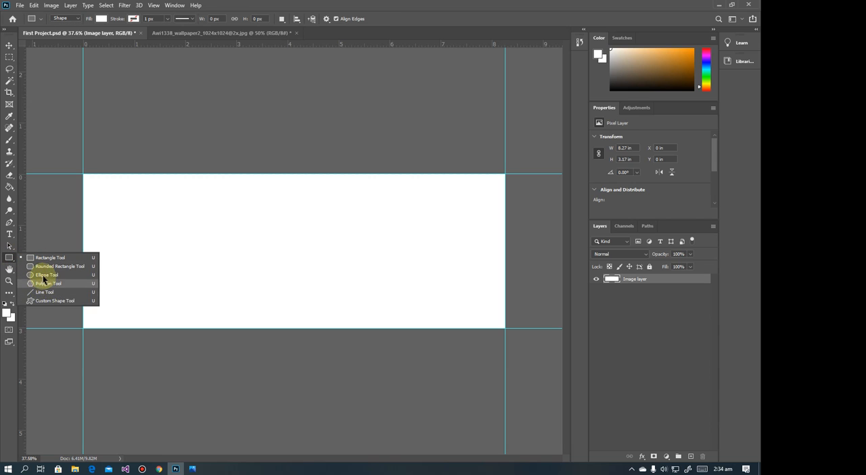
left_click(45, 300)
right_click(304, 213)
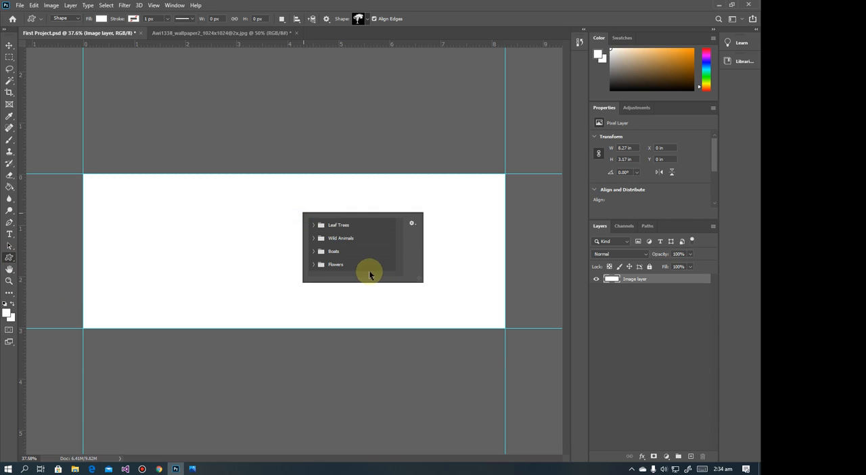
left_click_drag(420, 279, 516, 405)
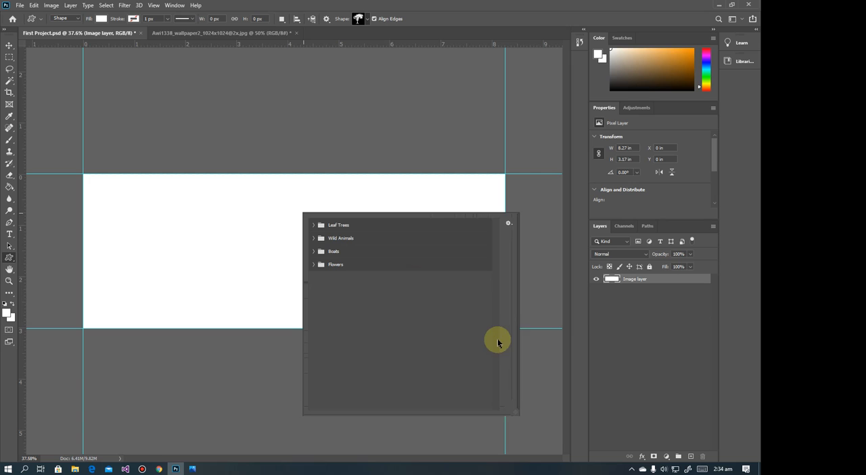
left_click(506, 223)
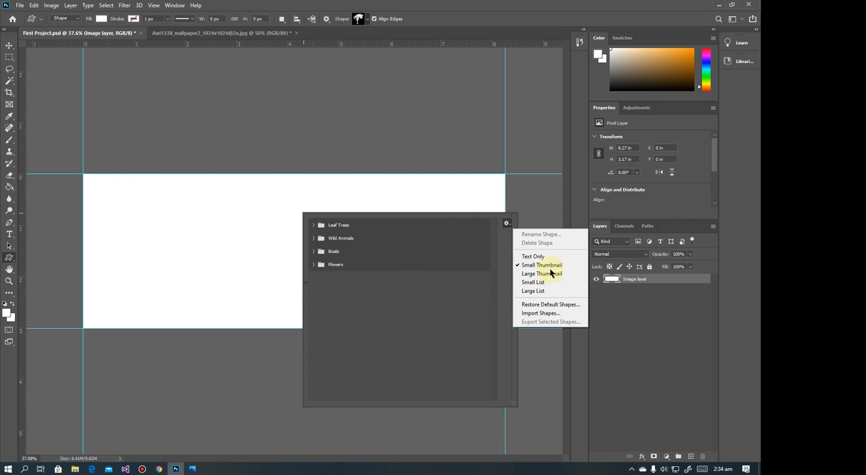
left_click(524, 313)
left_click(726, 221)
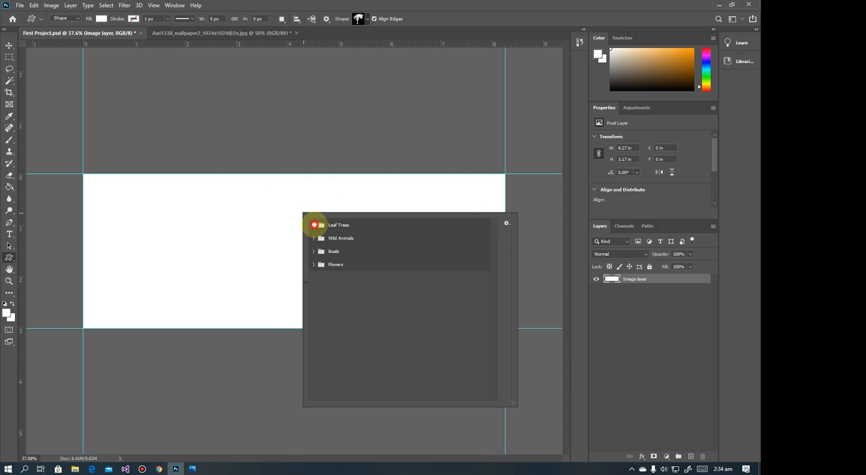
left_click(313, 224)
left_click(313, 266)
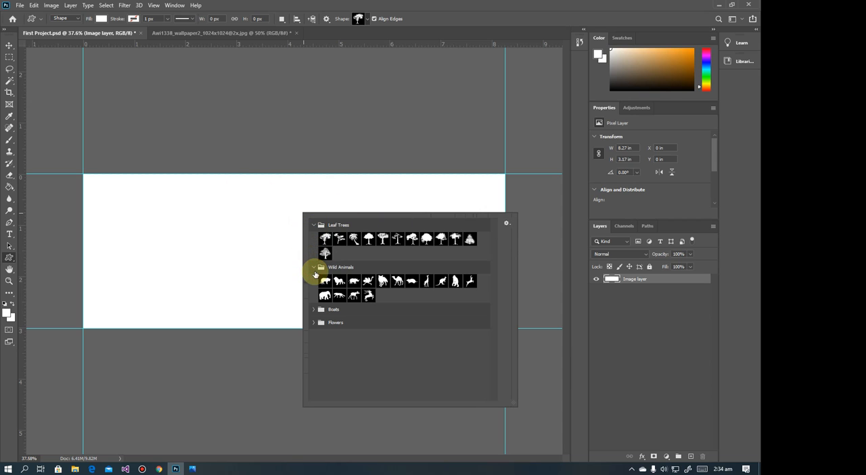
left_click(10, 46)
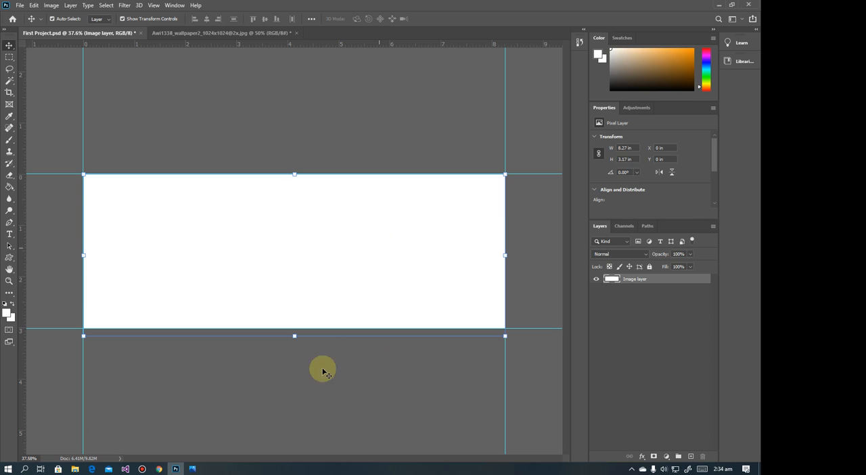
Check the reference banner in Photos and create a new layer named Black Layer above the Image layer
left_click(193, 468)
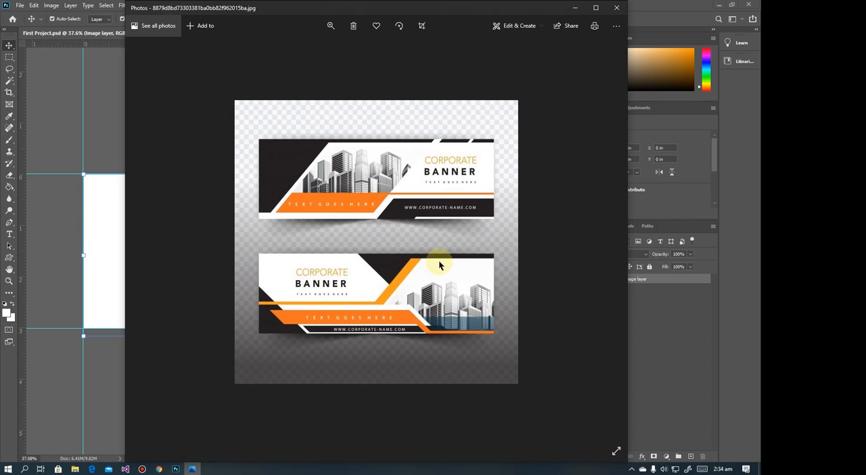
left_click(575, 8)
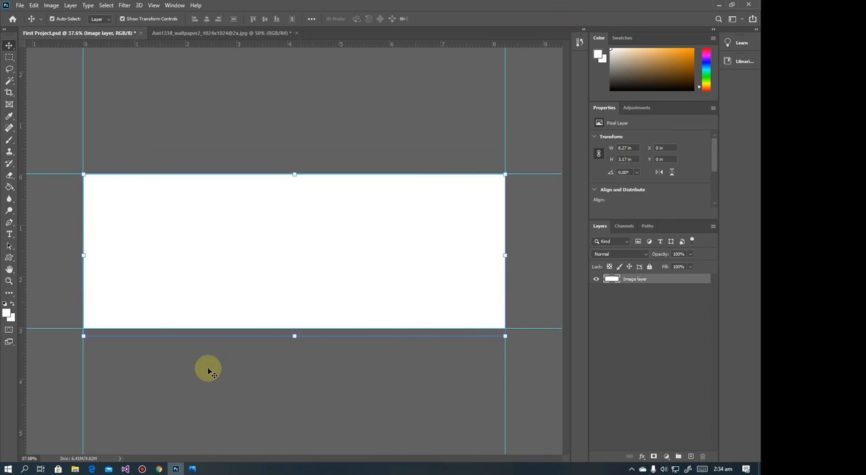
left_click(70, 6)
mouse_move(77, 15)
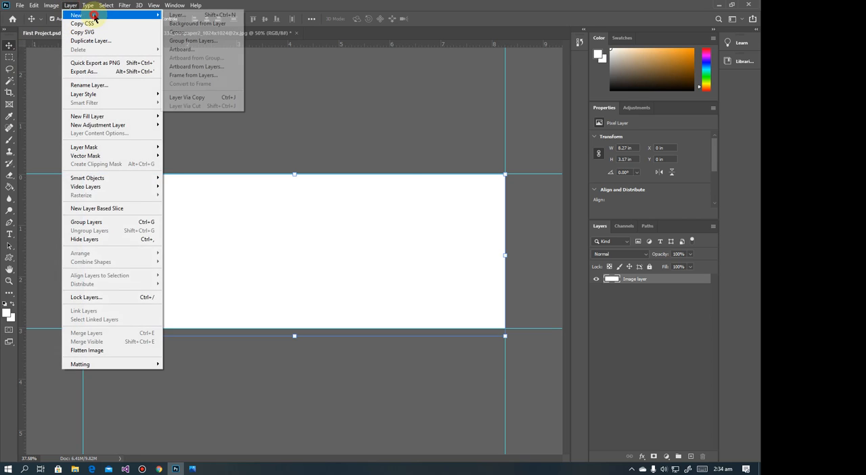
left_click(193, 12)
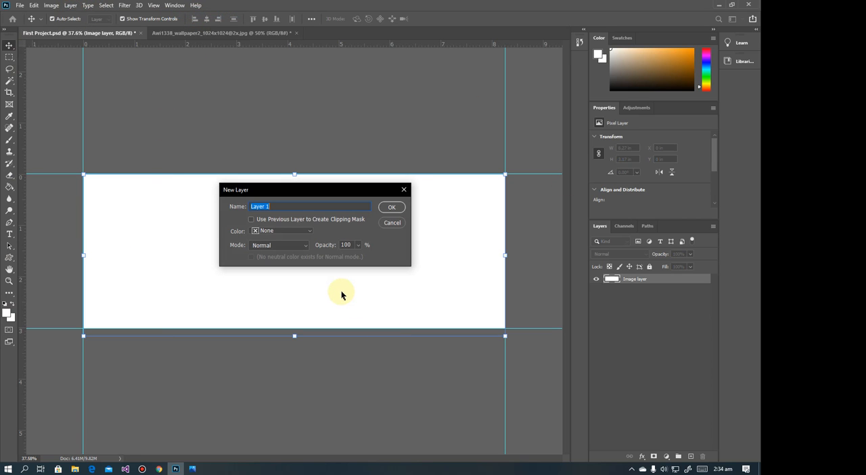
type("B")
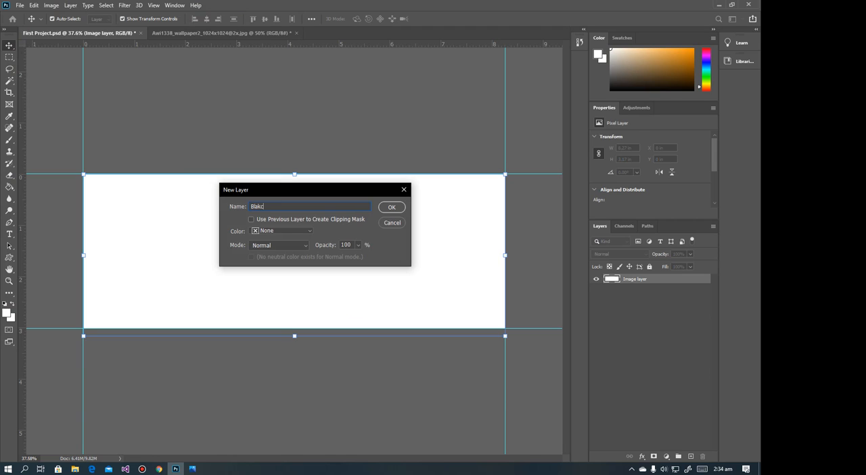
type("lakc")
key("BackSpace")
key("BackSpace")
type("c")
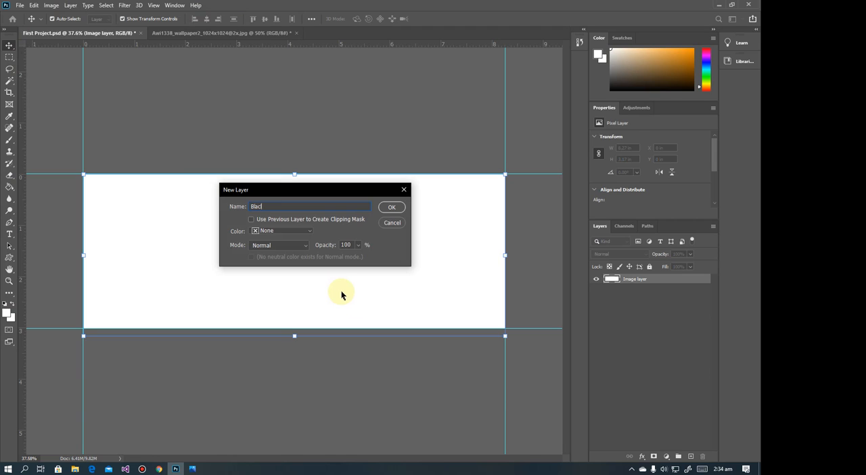
type("k Layer")
key("Return")
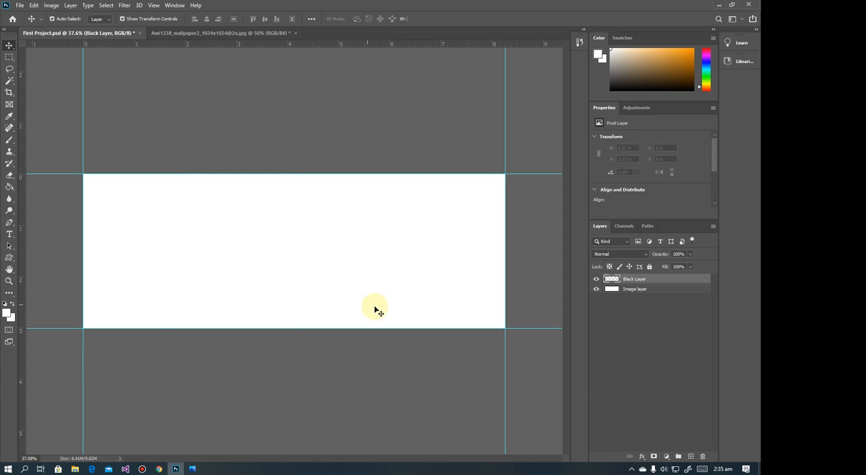
Set the foreground colour to dark grey #191919 and fill the Black Layer with it
left_click(7, 314)
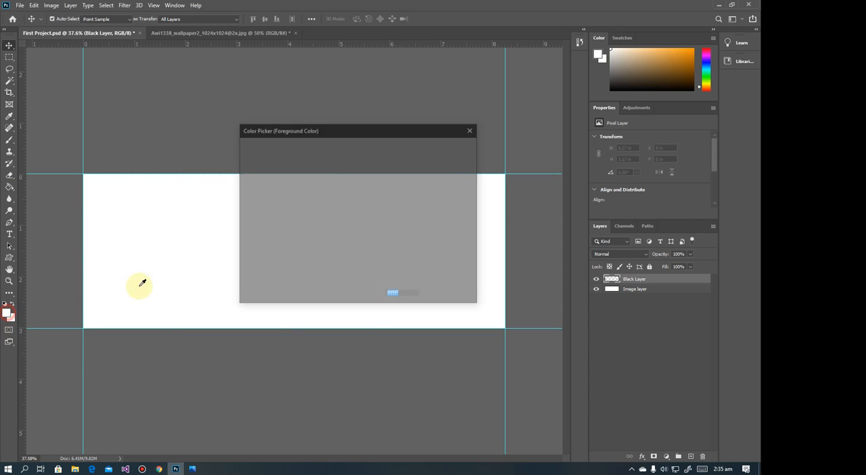
left_click(242, 249)
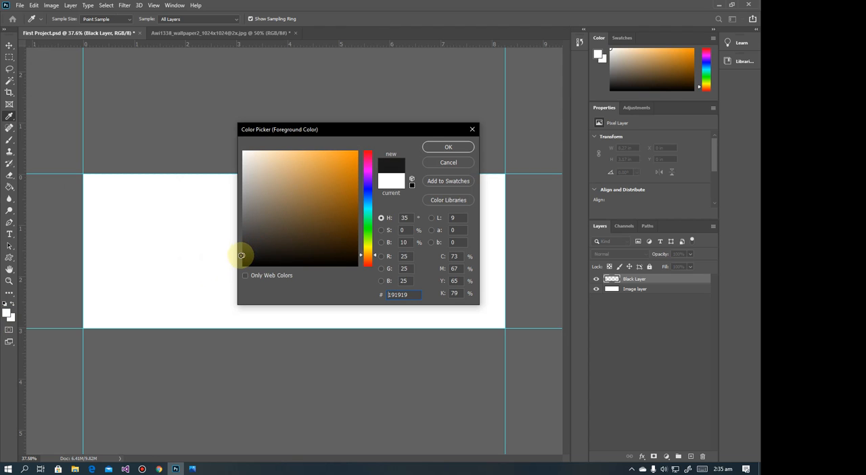
left_click(432, 147)
key("v")
key("alt+BackSpace")
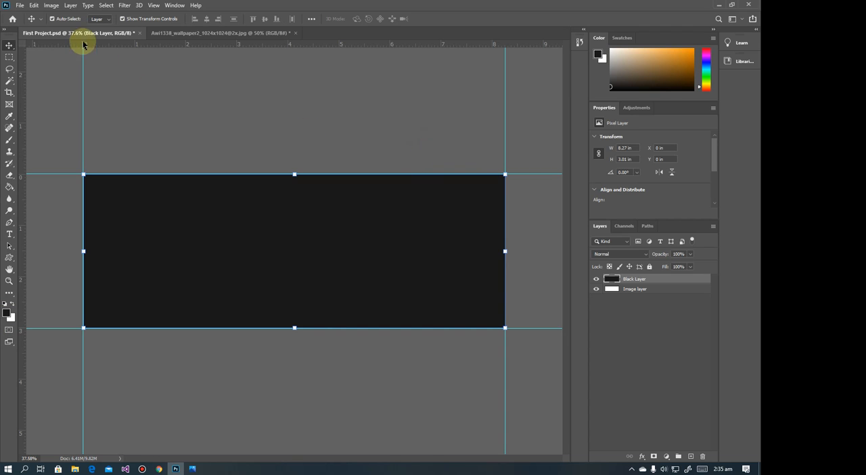
Following the reference in Photos, trim the Black Layer to an 8.27 × 0.23 in strip along the banner's upper edge using an inverted selection, and deselect
left_click(10, 57)
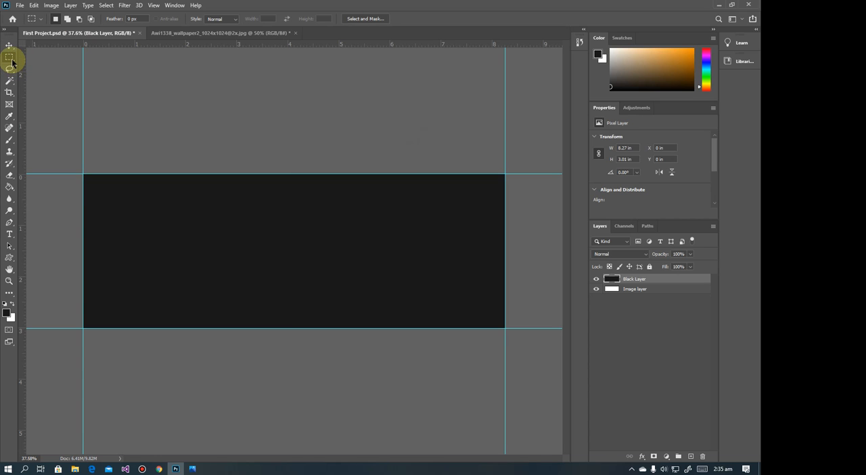
left_click(193, 468)
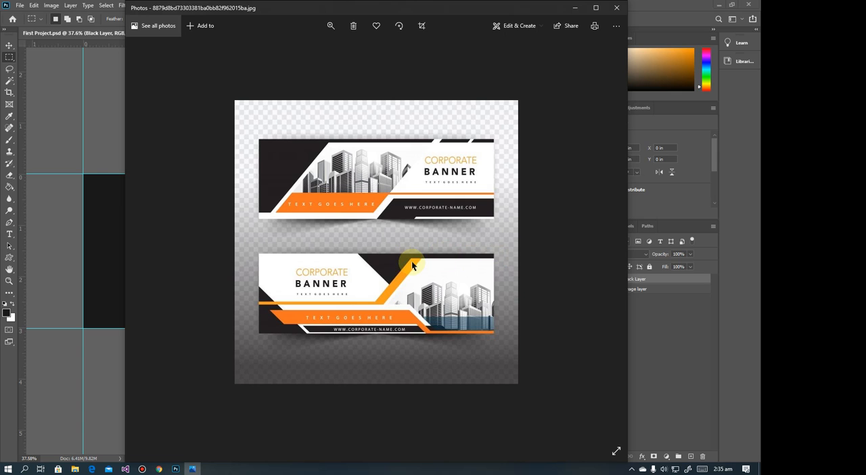
left_click(574, 7)
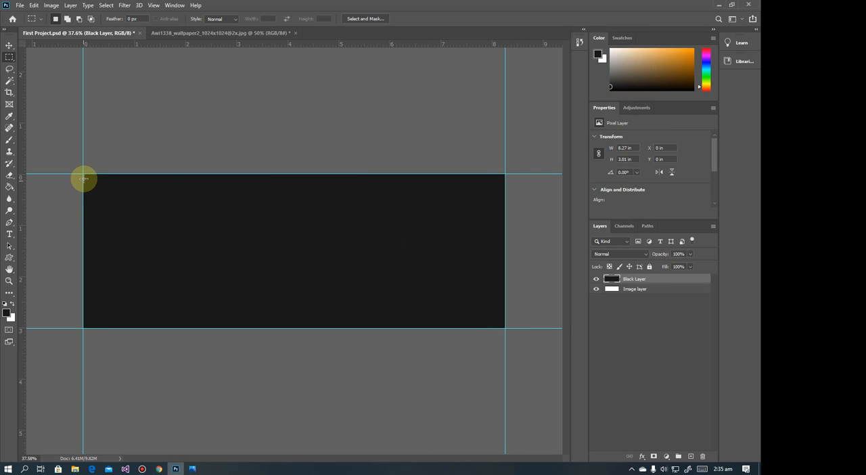
left_click_drag(82, 174, 550, 184)
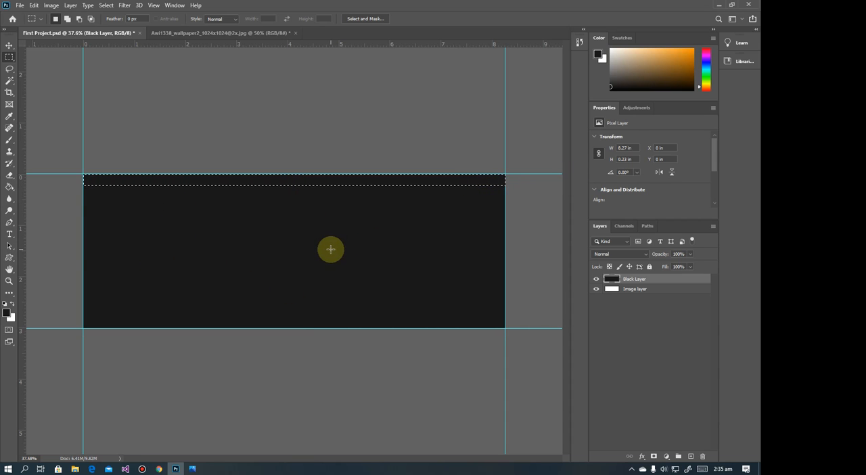
left_click(106, 5)
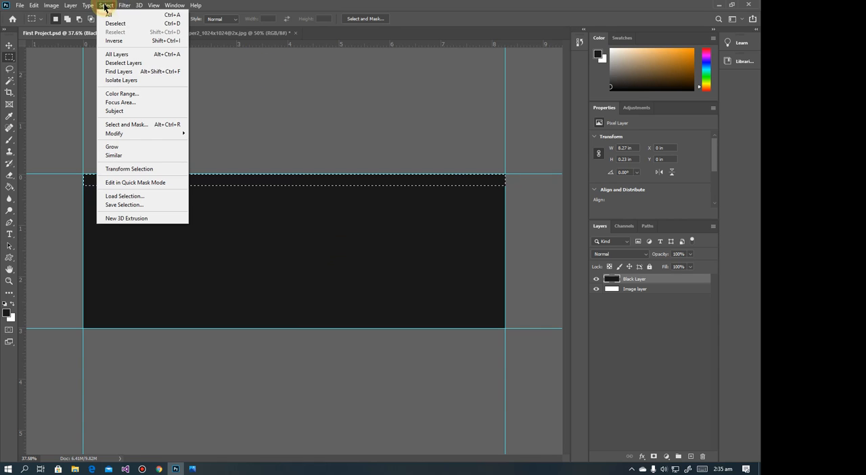
left_click(108, 41)
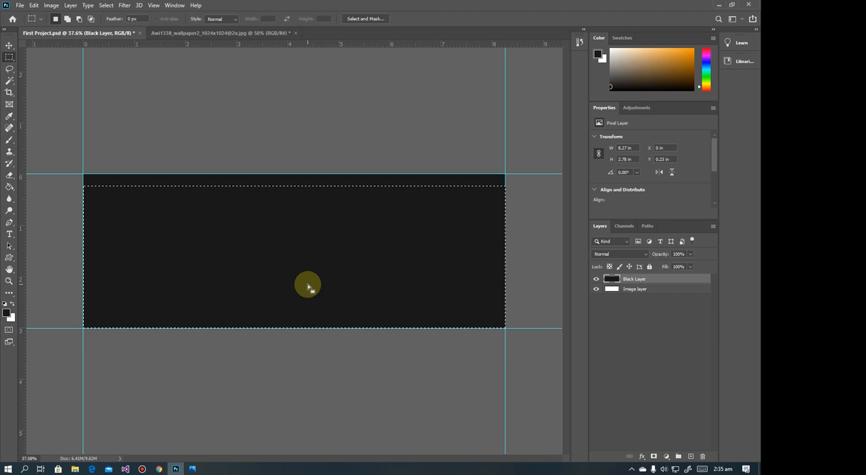
key("Delete")
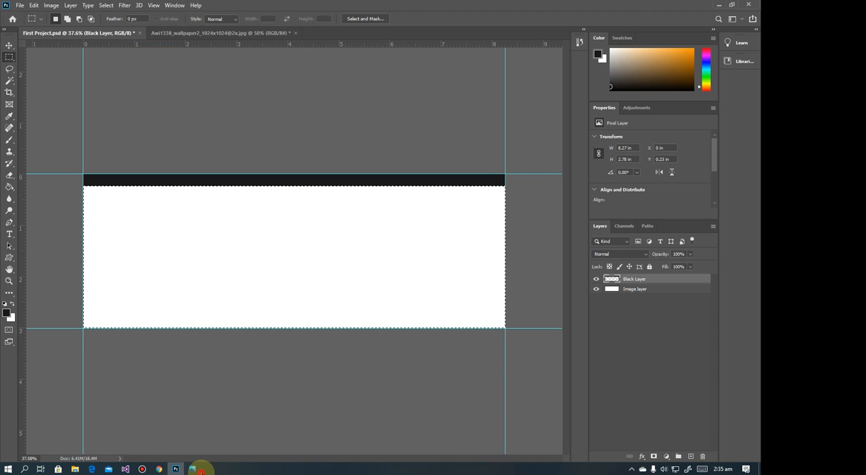
left_click(193, 468)
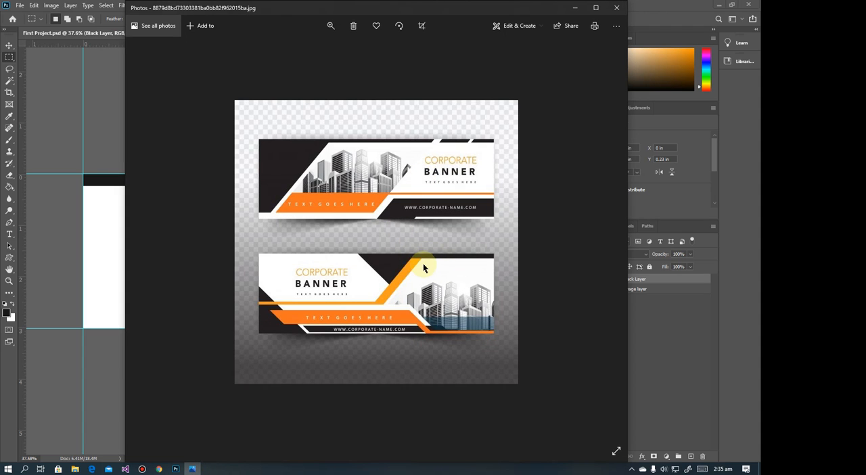
left_click(575, 8)
left_click(47, 67)
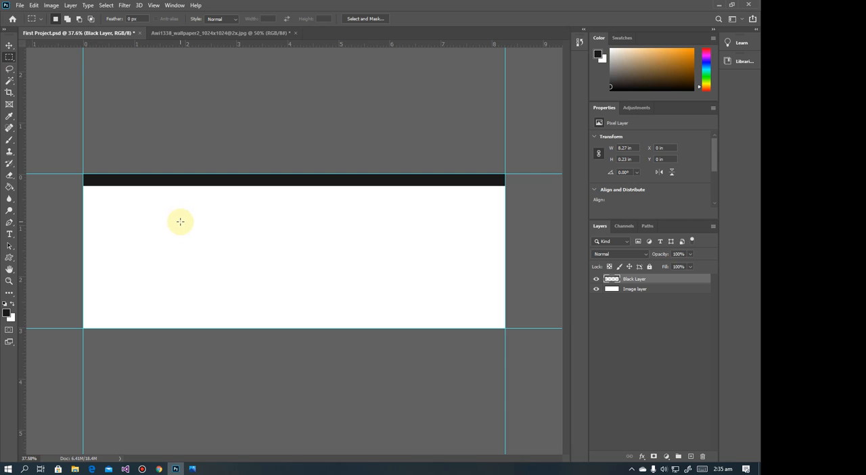
Draw a 3.38 × 3.01 in rectangular selection mid-banner on the Image layer, invert it, delete the white on both sides, and deselect
left_click(638, 291)
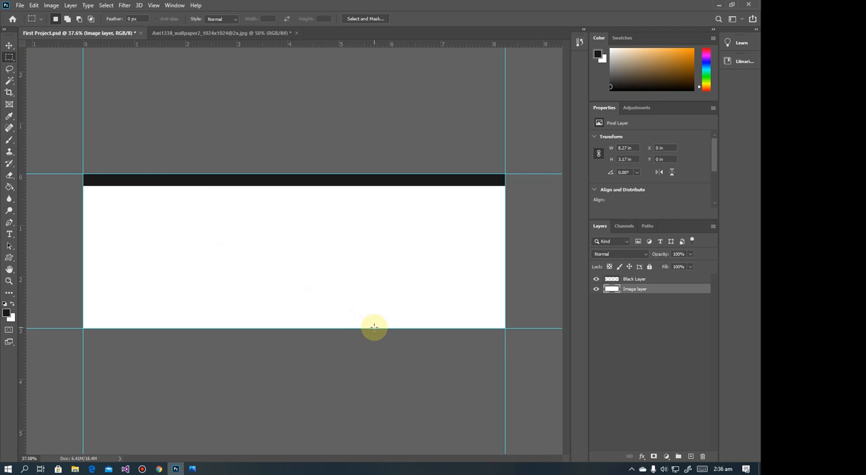
left_click_drag(374, 327, 201, 169)
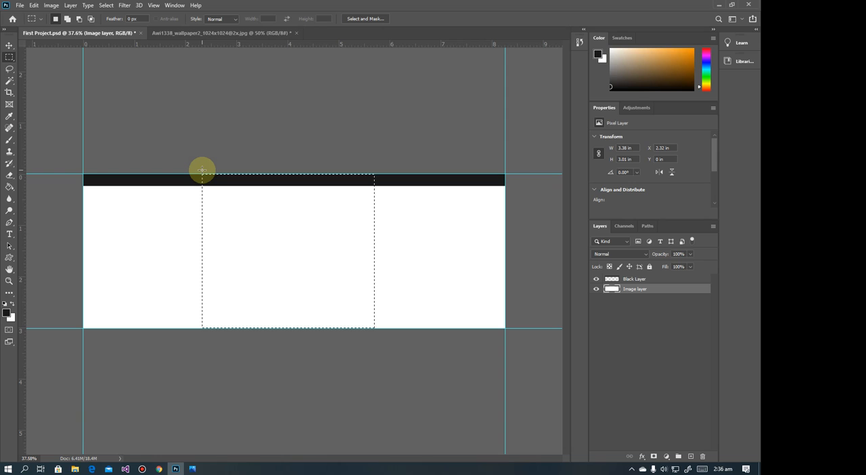
left_click(107, 5)
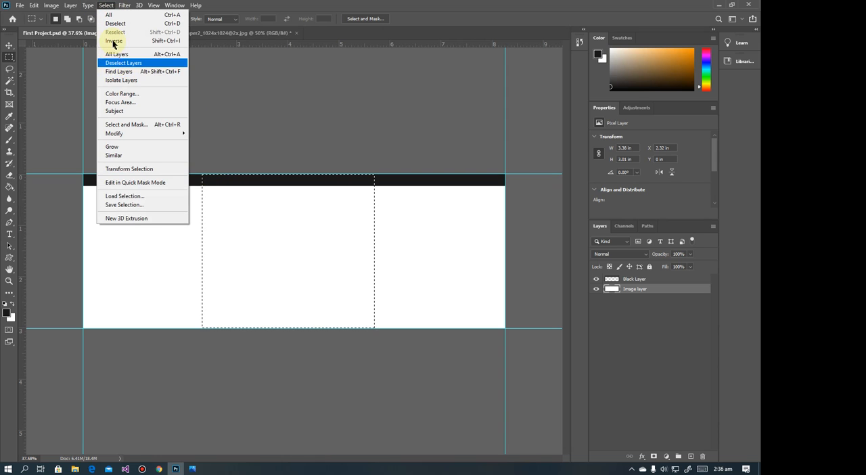
left_click(113, 41)
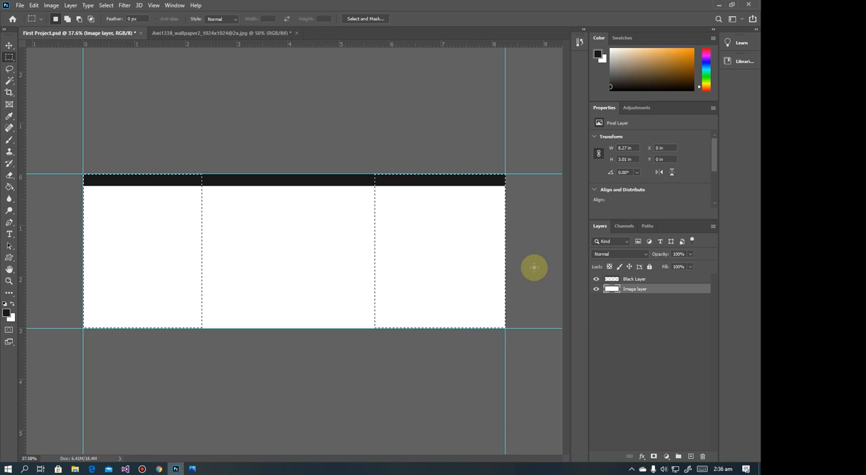
key("Delete")
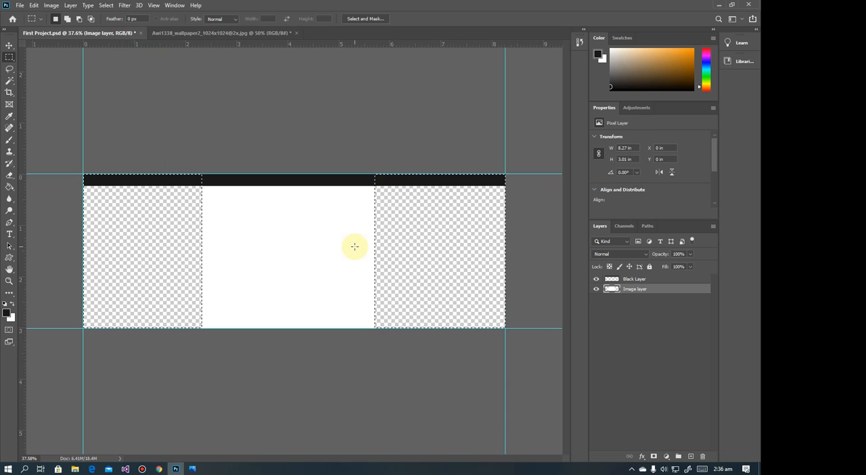
left_click(9, 45)
key("ctrl+d")
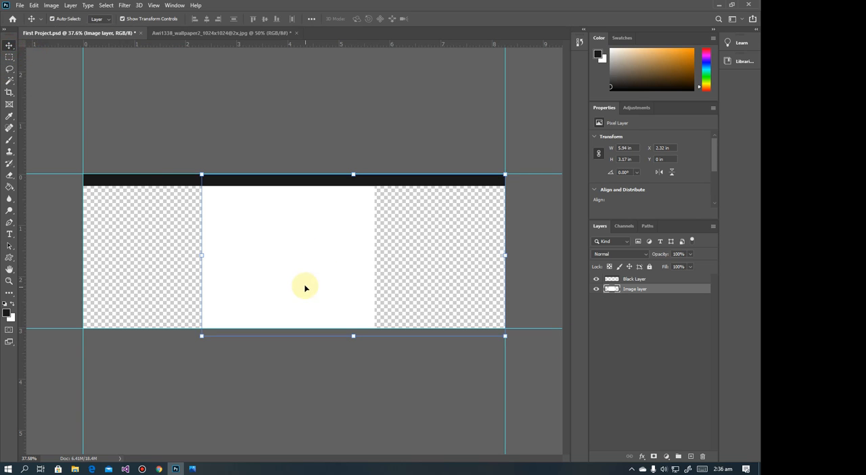
Move the white block aside, delete the leftover image strip beneath it, deselect, and move the block back mid-banner at X 2.64 in, Y 0.31 in
left_click_drag(304, 288, 261, 245)
left_click(10, 57)
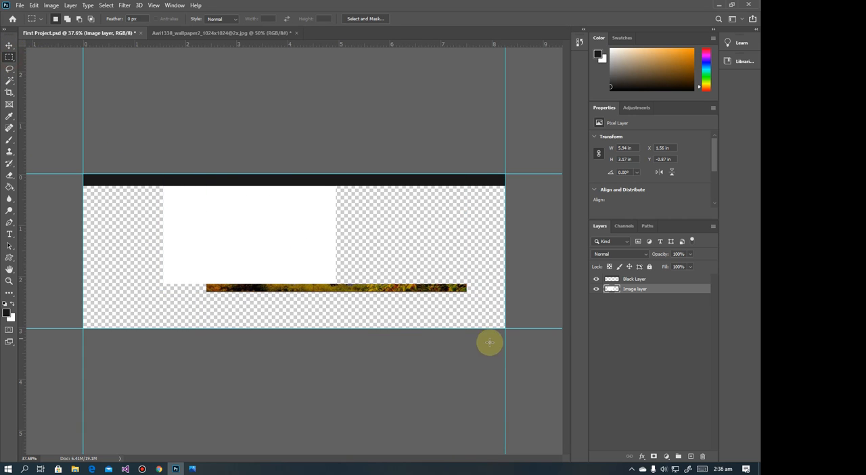
left_click_drag(499, 318, 483, 328)
key("Delete")
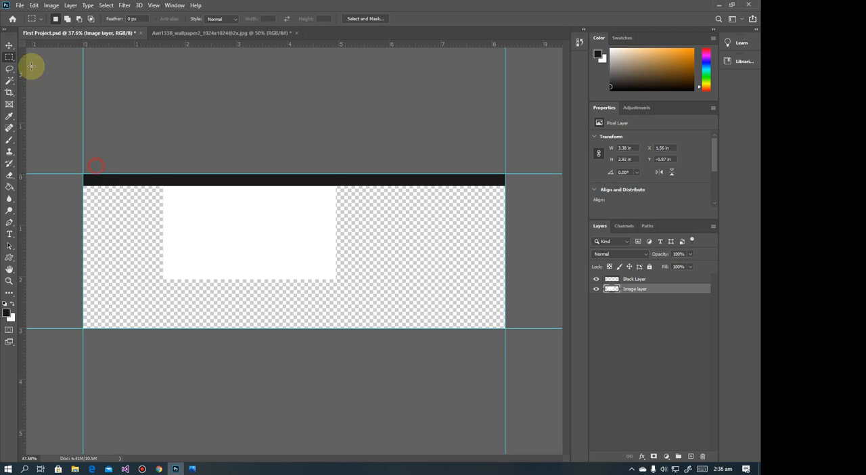
left_click(9, 44)
key("ctrl+d")
left_click_drag(222, 212, 276, 272)
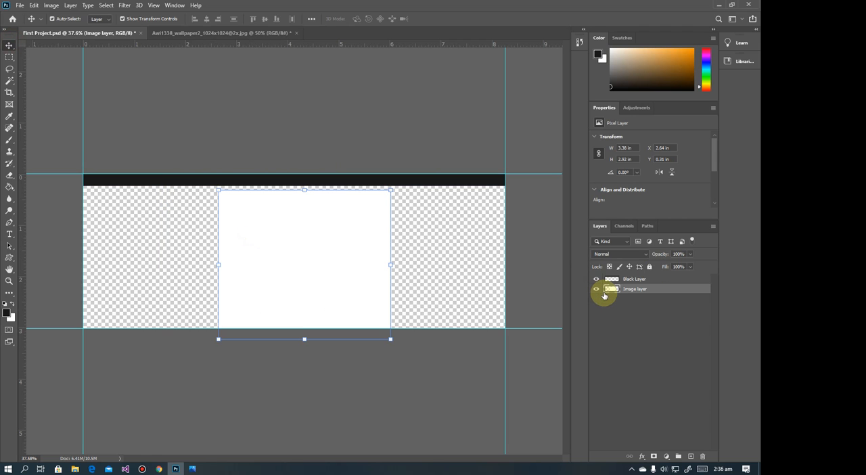
Following the reference banner in Photos, rotate the white block on the Image layer to about -45.72°
left_click(192, 469)
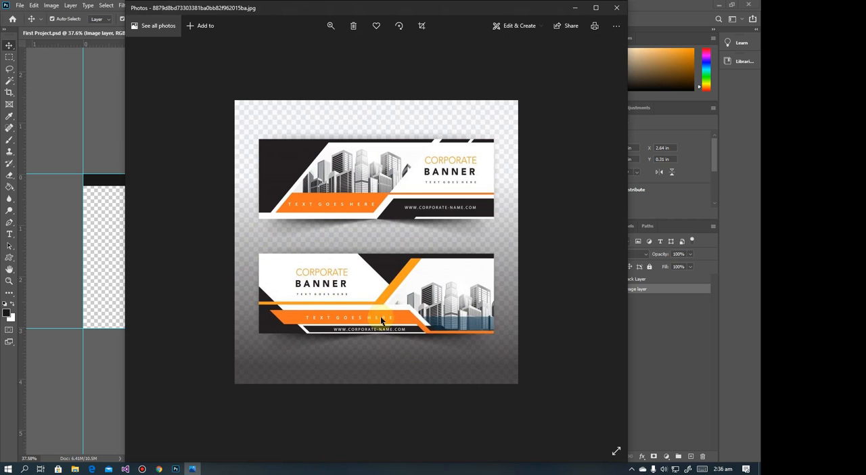
left_click(574, 7)
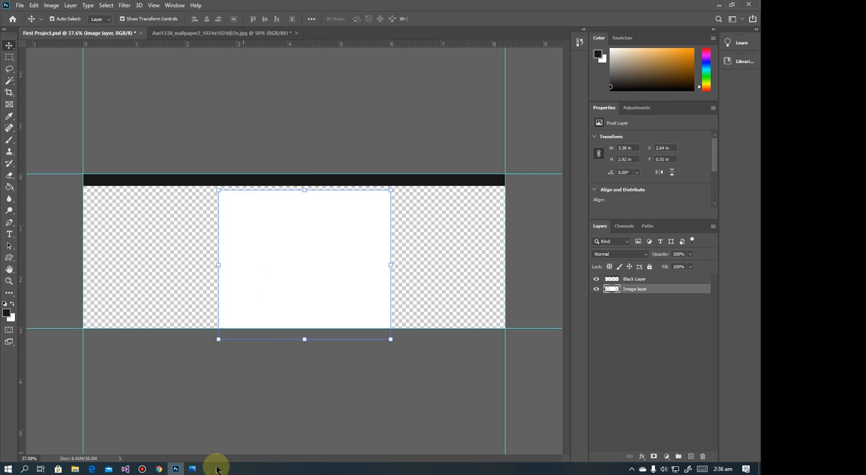
left_click(192, 468)
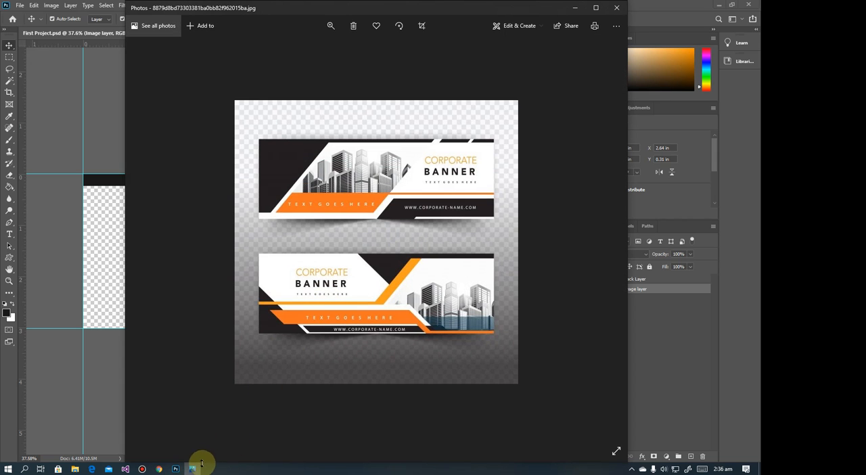
left_click(195, 467)
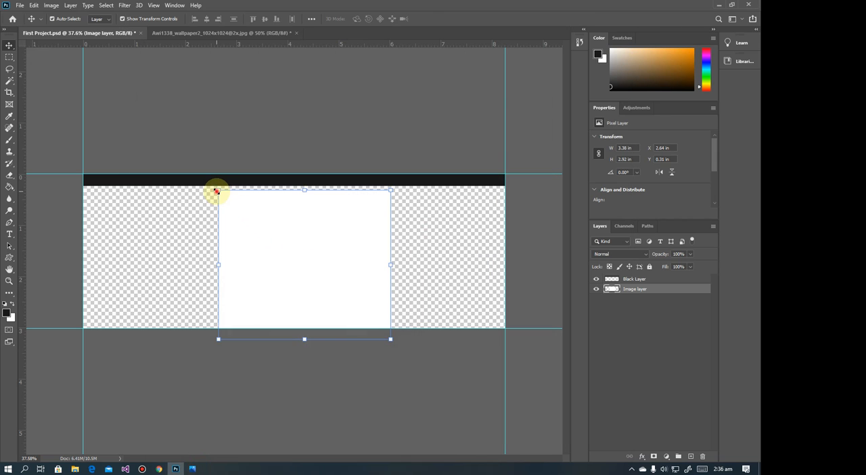
left_click(217, 191)
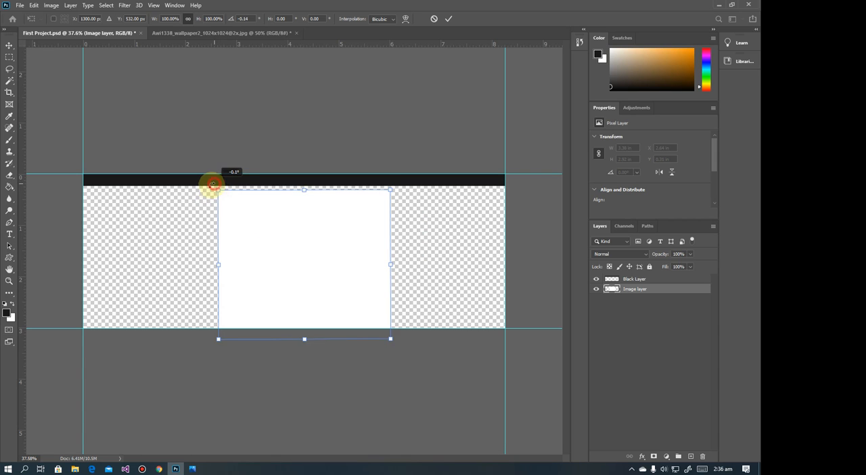
left_click_drag(213, 183, 165, 274)
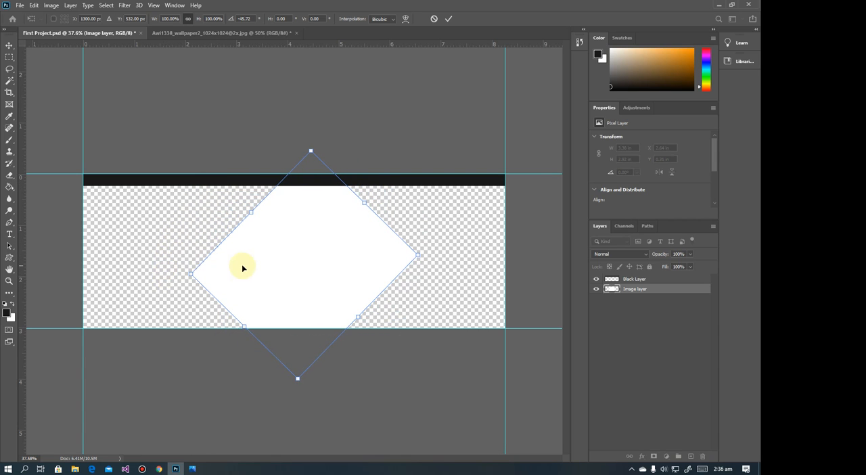
Move the rotated white block to the banner's left side, scale it to 93.46% width and 234.05% height as a diagonal band, and apply the transform
left_click_drag(251, 269, 124, 257)
mouse_move(223, 302)
left_mouse_down()
mouse_move(251, 333)
mouse_move(205, 276)
mouse_move(211, 305)
left_mouse_up()
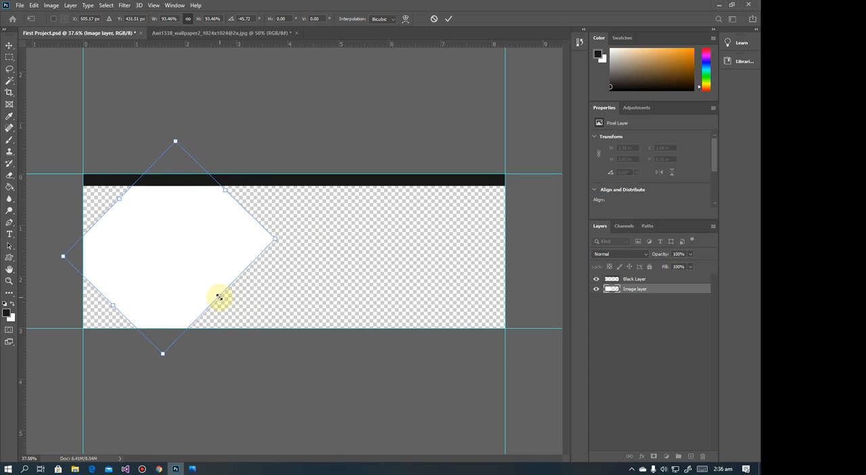
left_click_drag(218, 296, 324, 386)
key("ctrl+z")
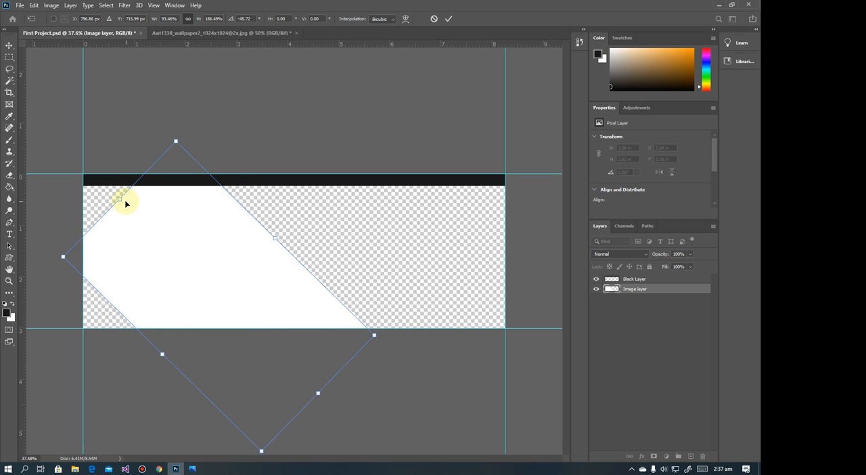
left_click_drag(121, 199, 69, 149)
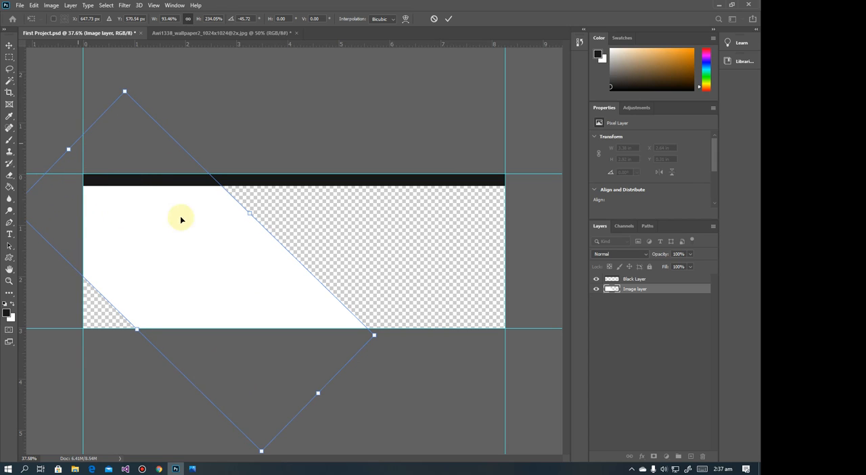
left_click_drag(175, 281, 179, 280)
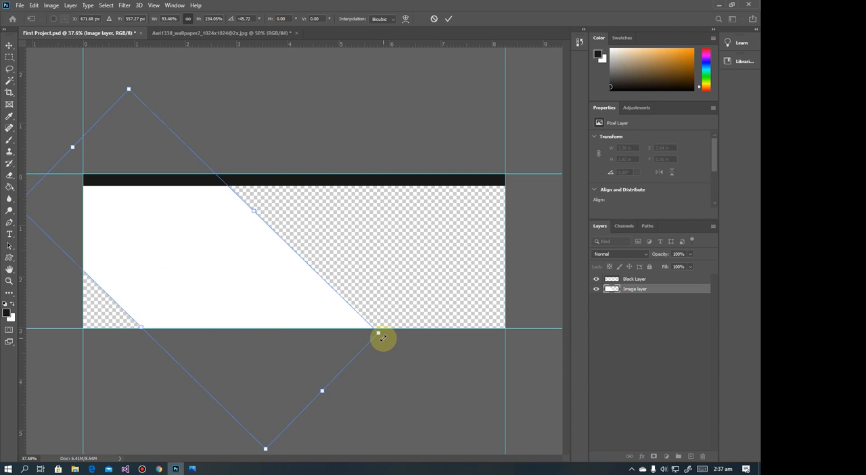
key("Return")
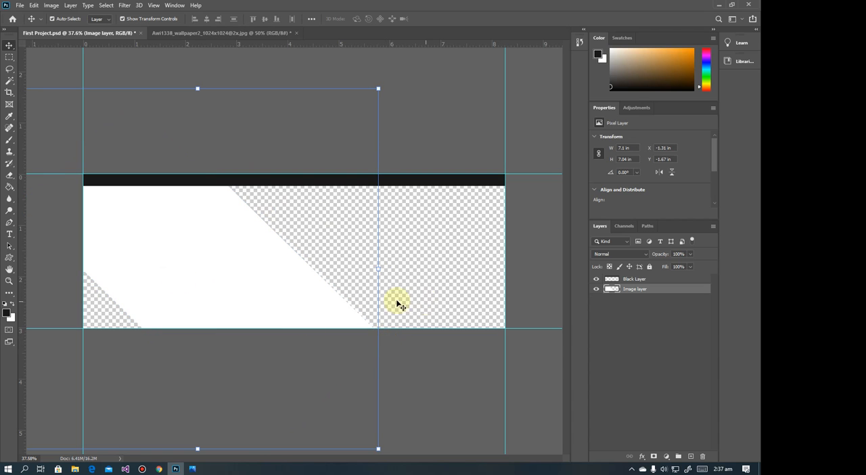
Compare with the reference in Photos and shift the white diagonal band slightly right to X -1.11 in
left_click(193, 468)
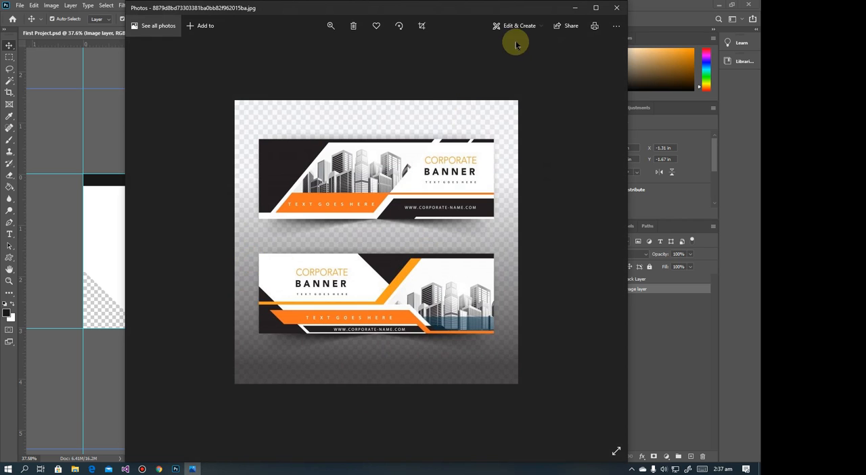
left_click(574, 7)
left_click_drag(155, 284, 171, 283)
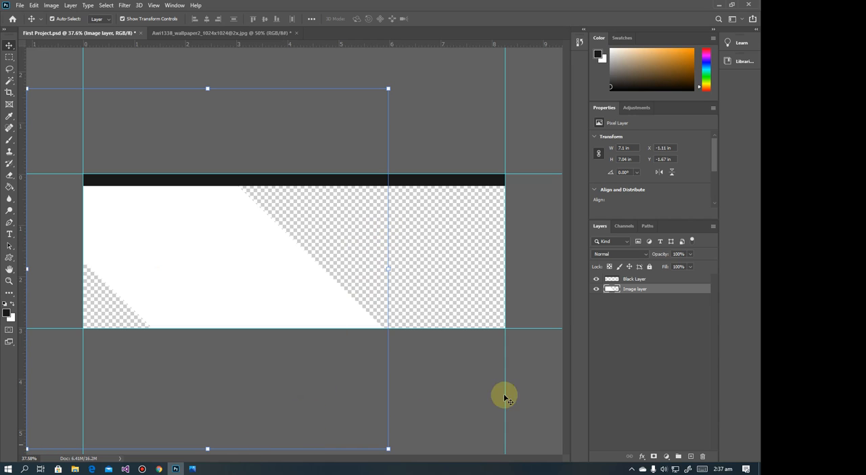
Following the reference in Photos, move the Black Layer below the Image layer and select the white band
left_click(632, 279)
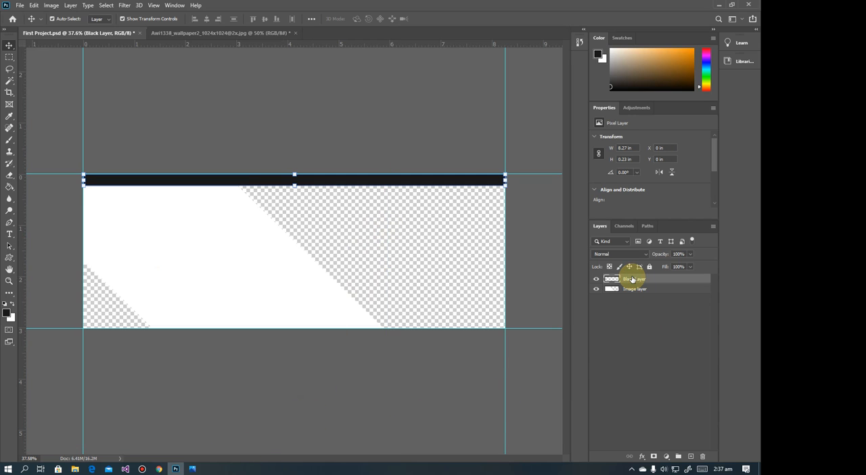
left_click(194, 469)
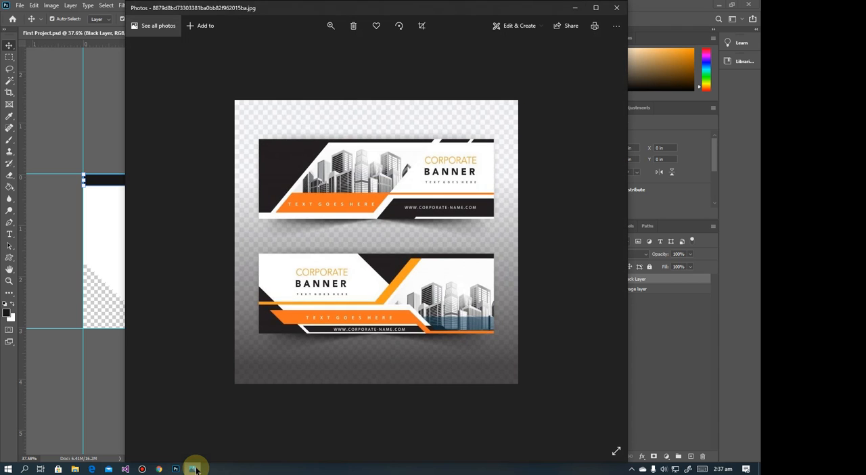
left_click(194, 468)
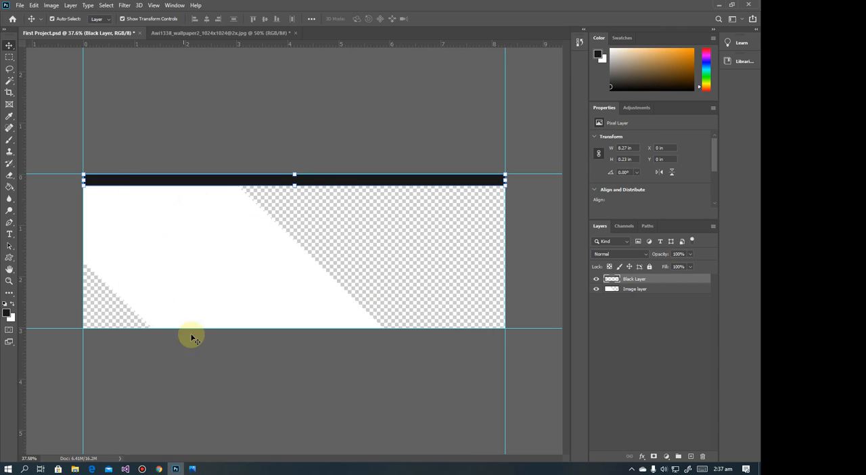
left_click(193, 468)
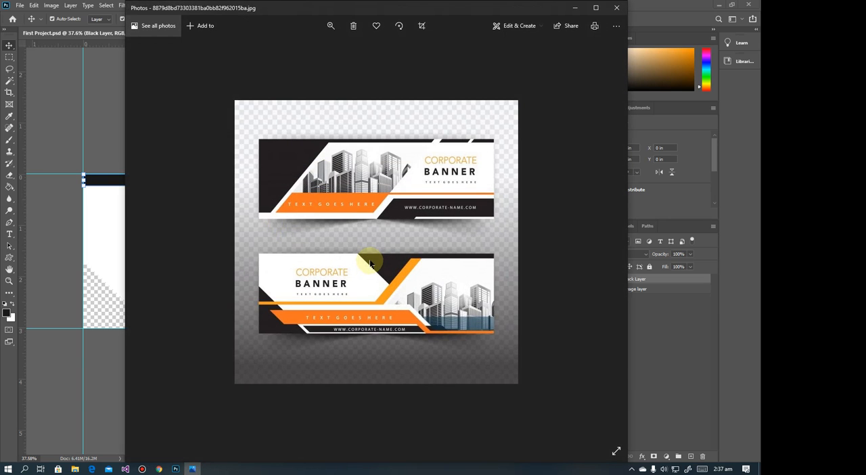
left_click(574, 8)
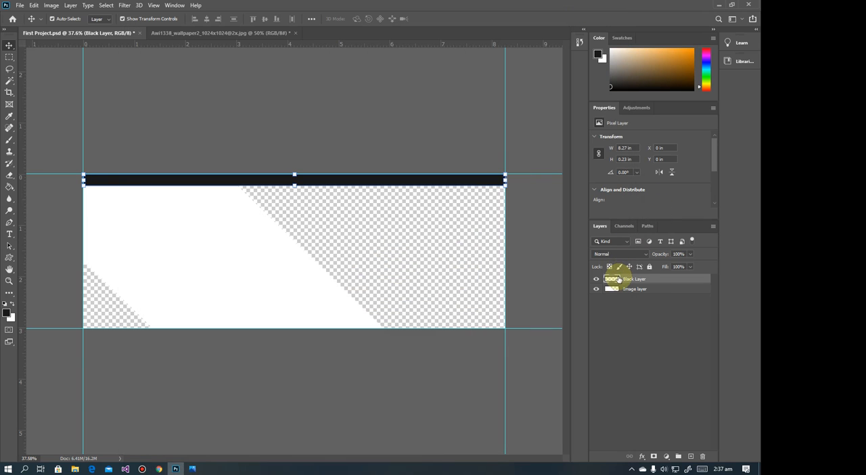
left_click_drag(617, 279, 619, 300)
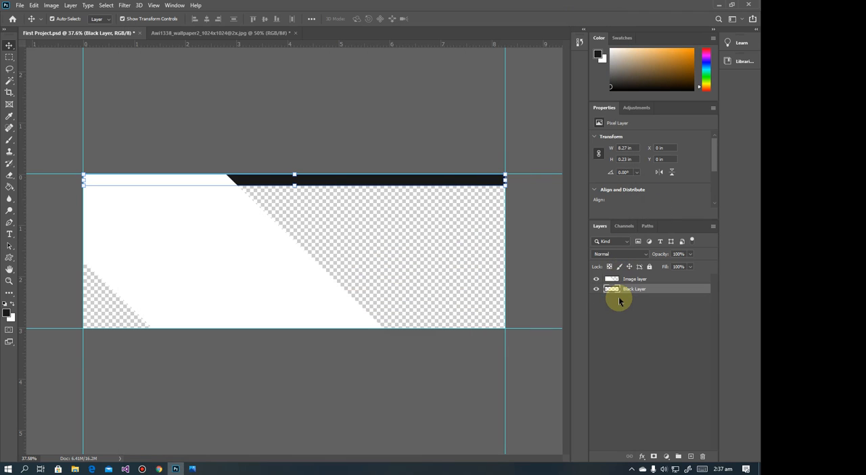
left_click(194, 210)
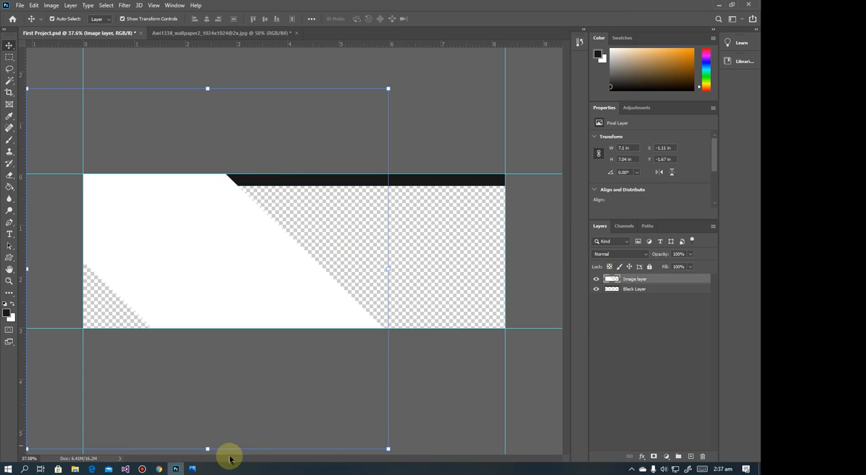
Check the lower reference banner in Photos against the white band and deselect all layers
left_click(192, 468)
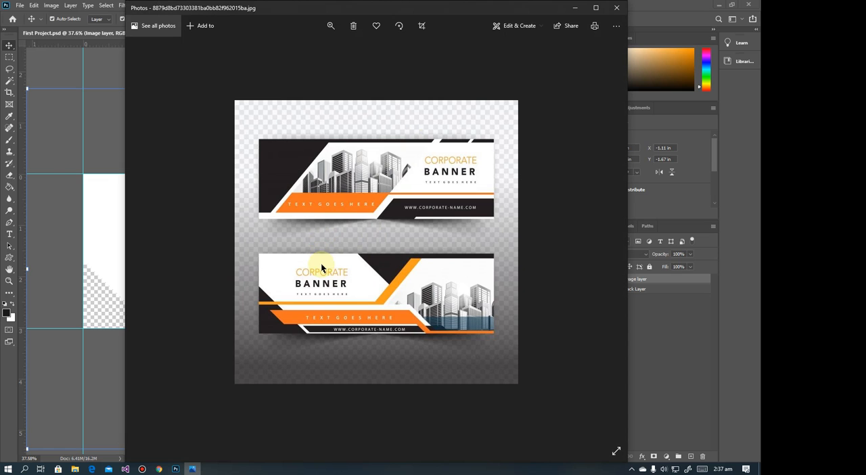
left_click(573, 8)
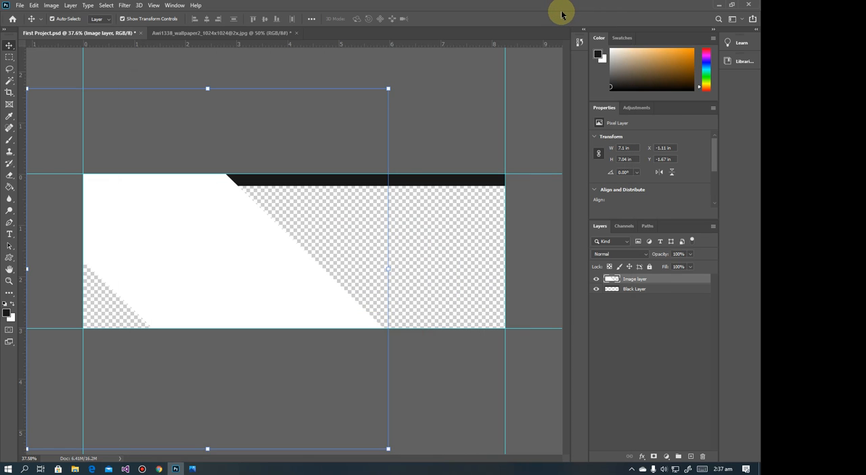
left_click(131, 61)
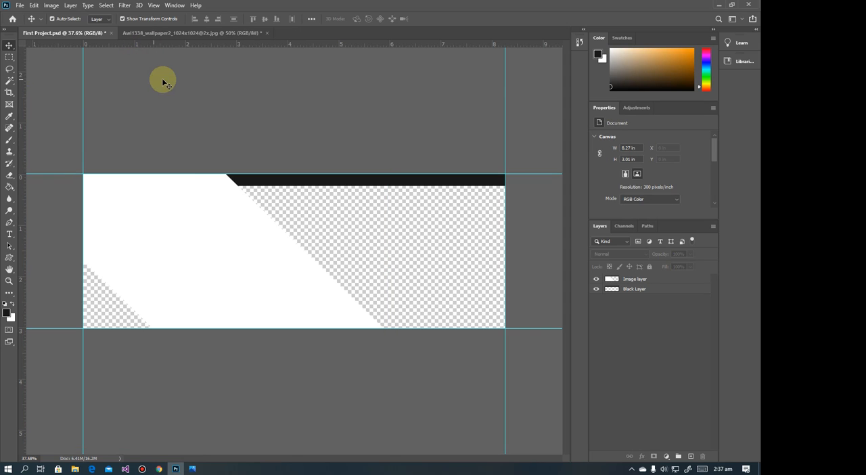
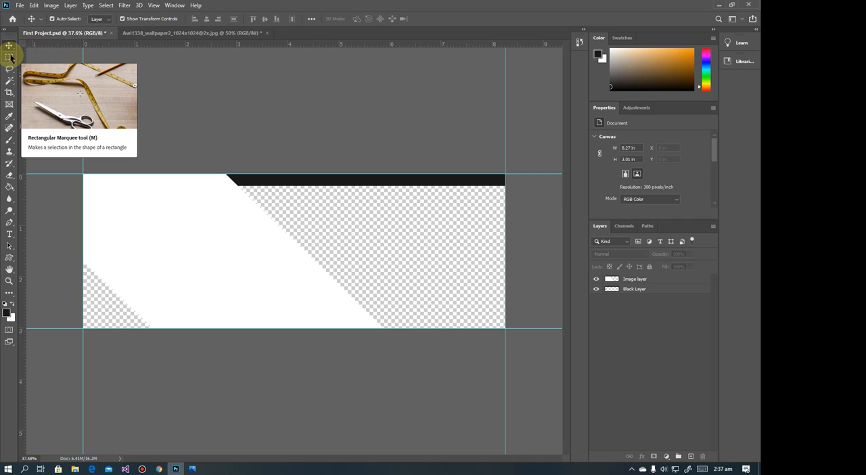
left_click(87, 5)
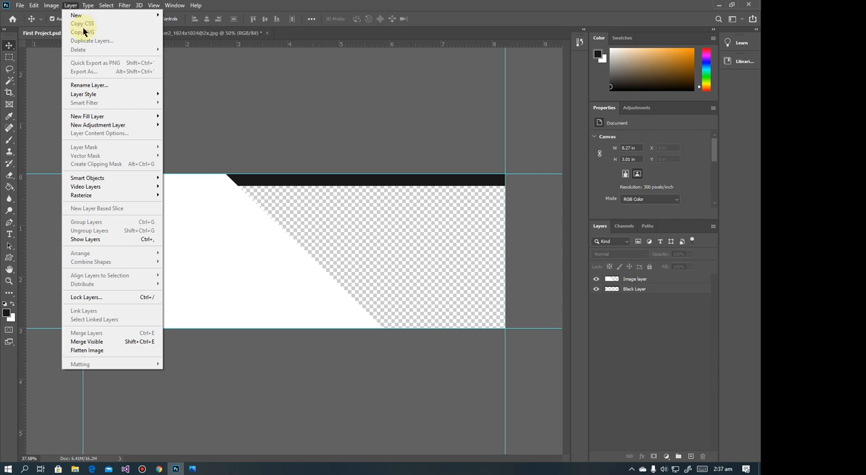
mouse_move(76, 15)
left_click(201, 15)
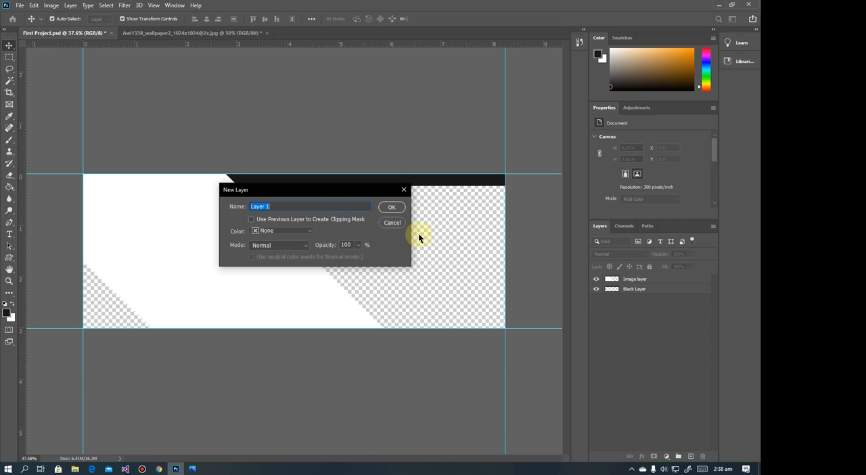
left_click(391, 225)
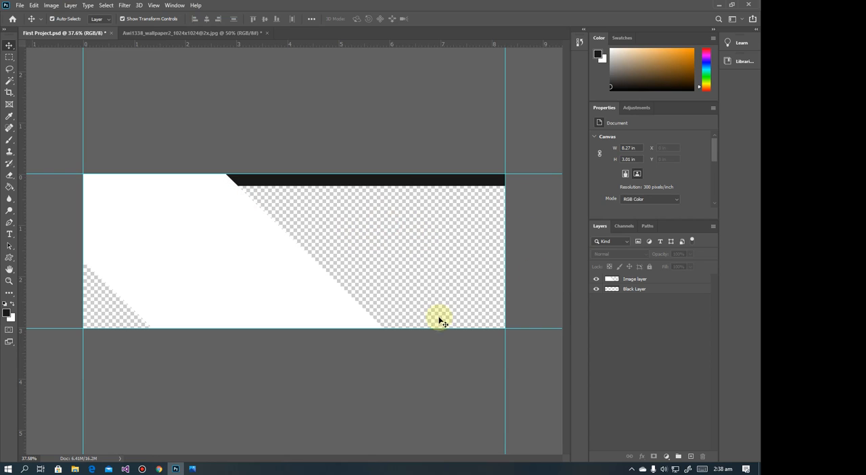
Following the reference in Photos, draw a downward-pointing Pen path about 3.4 by 1.76 in below the black strip on Black Layer and make it a selection
left_click(632, 292)
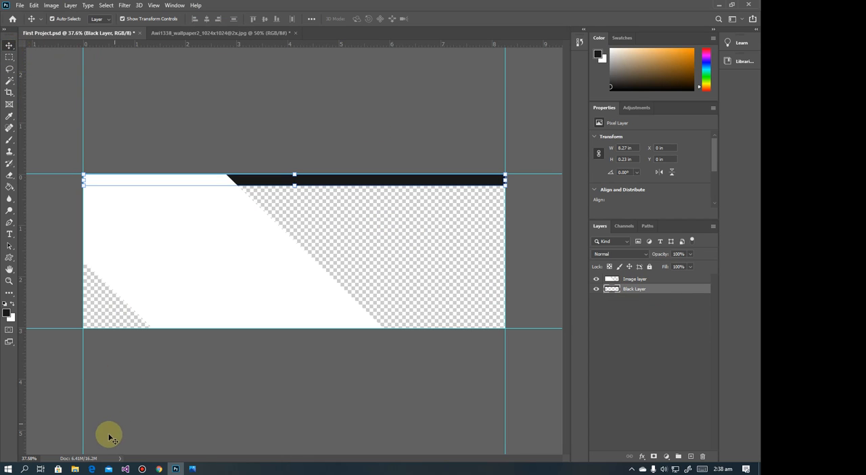
left_click(192, 469)
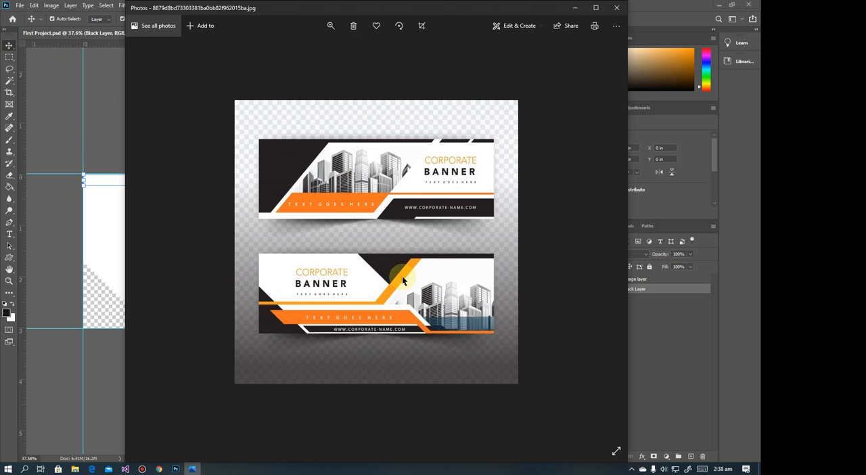
left_click(574, 7)
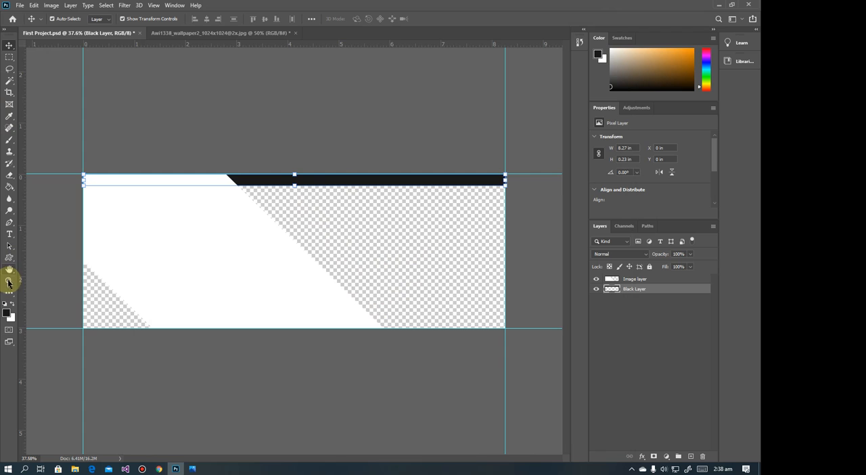
left_click(10, 223)
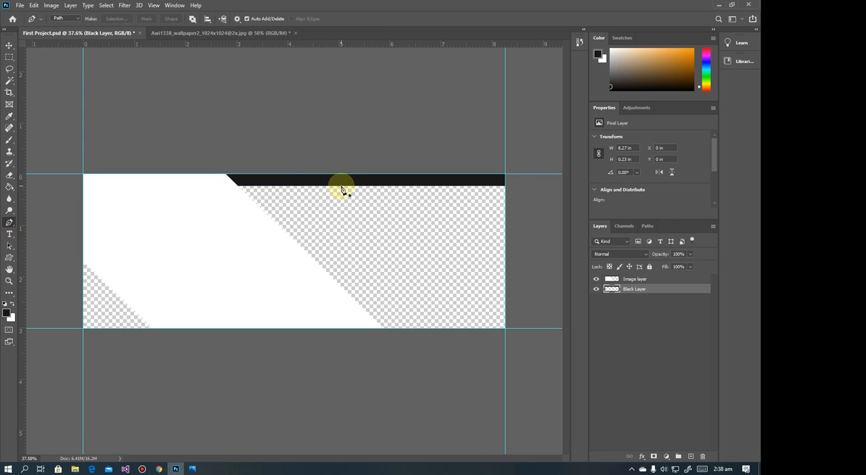
left_click(192, 469)
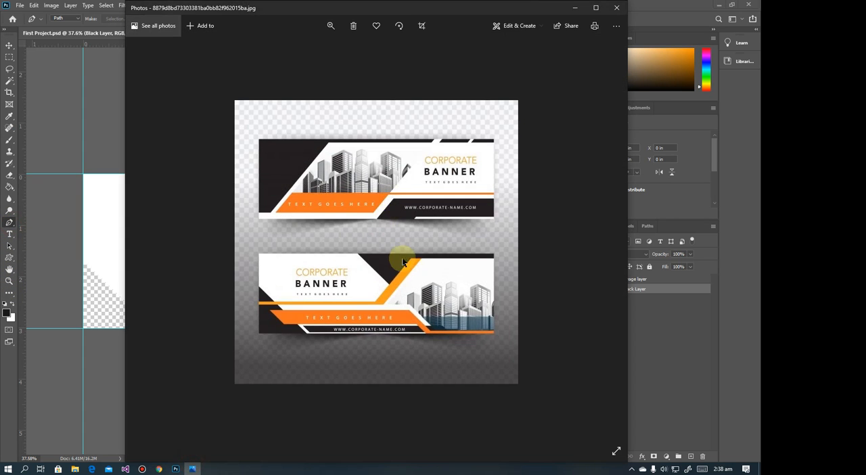
left_click(575, 7)
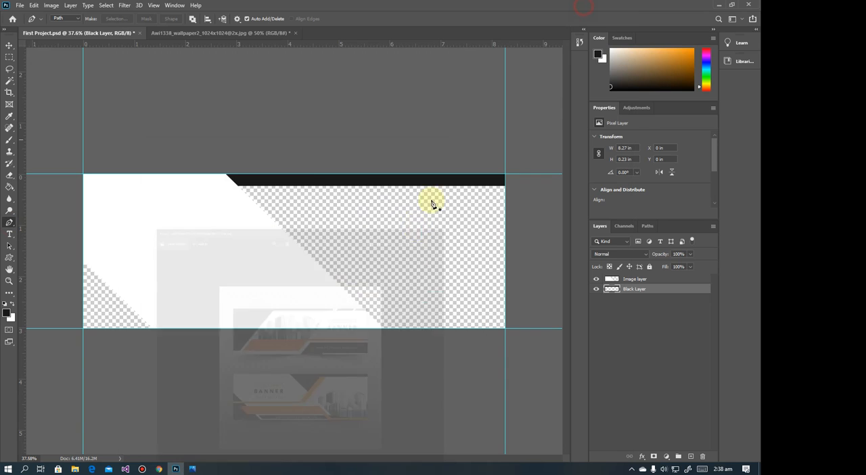
left_click(352, 186)
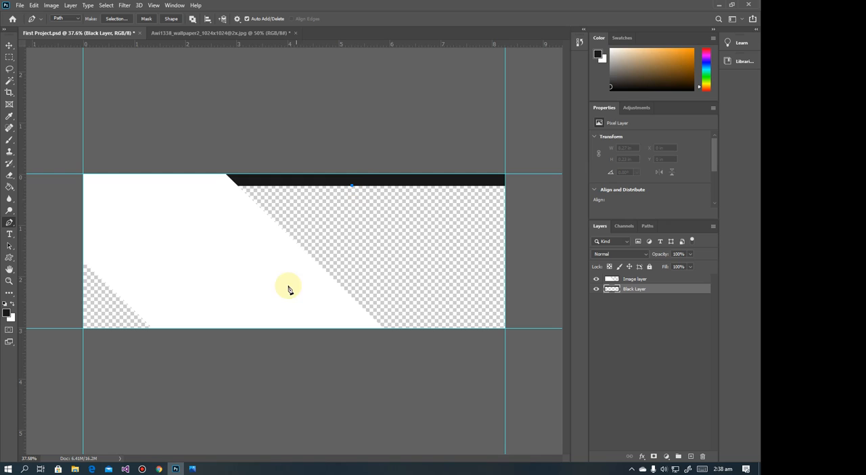
left_click(306, 257)
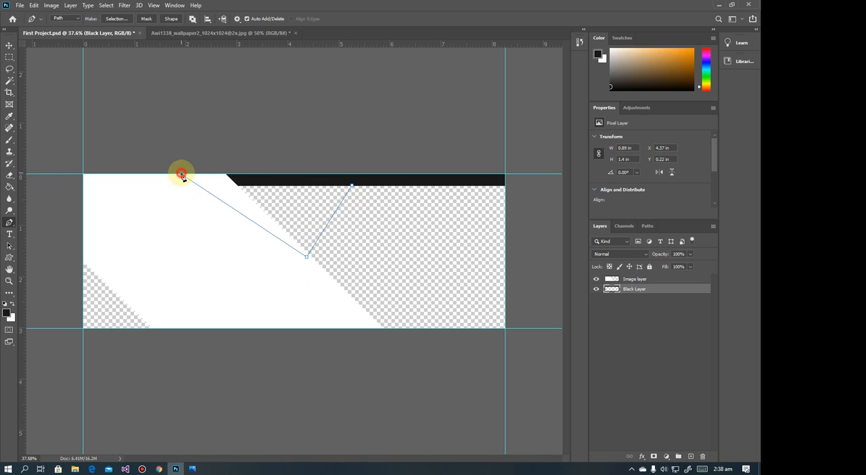
left_click(355, 167)
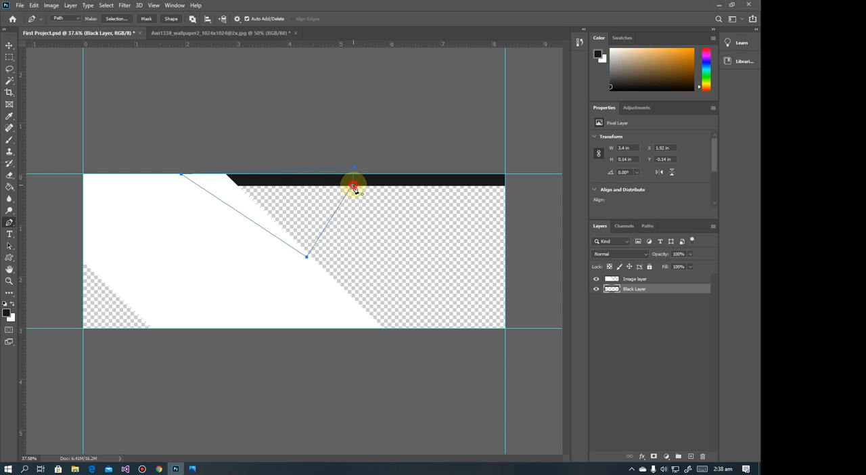
right_click(280, 187)
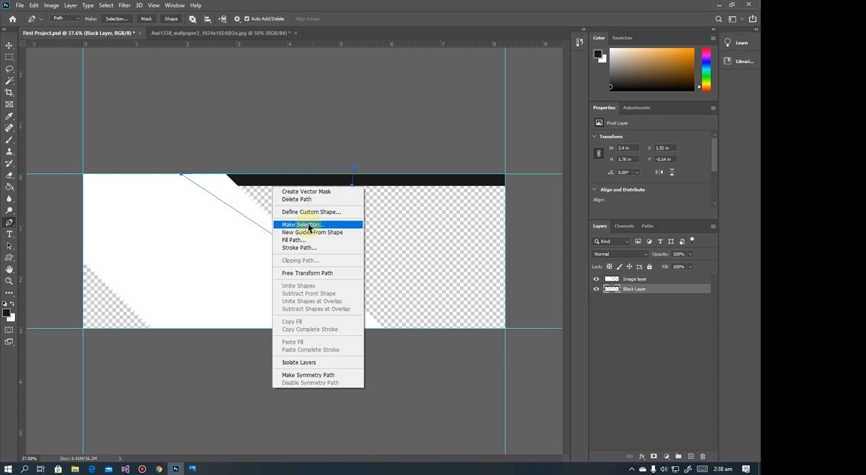
left_click(309, 229)
left_click(432, 124)
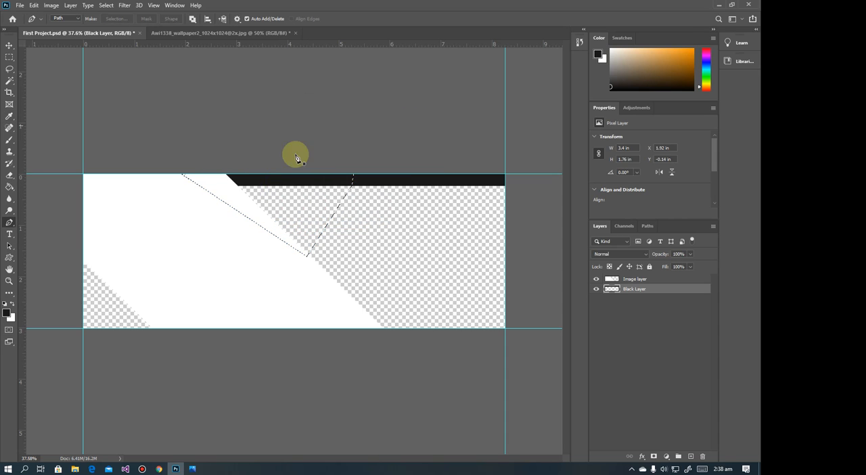
Fill the pen-drawn selection on the Black Layer with foreground color #181818 using the Paint Bucket, and deselect
left_click(7, 314)
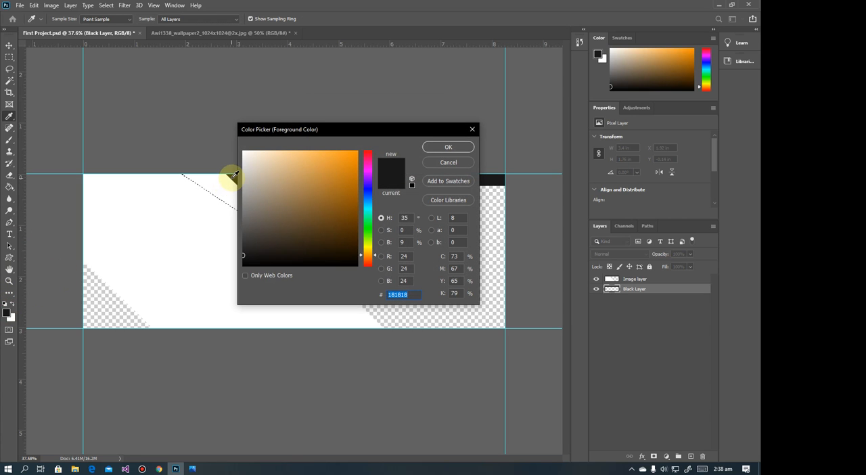
left_click(455, 147)
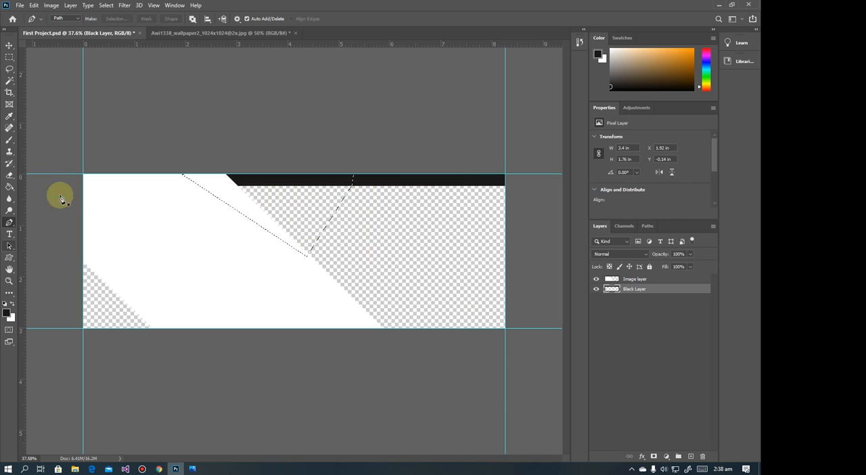
left_click(9, 186)
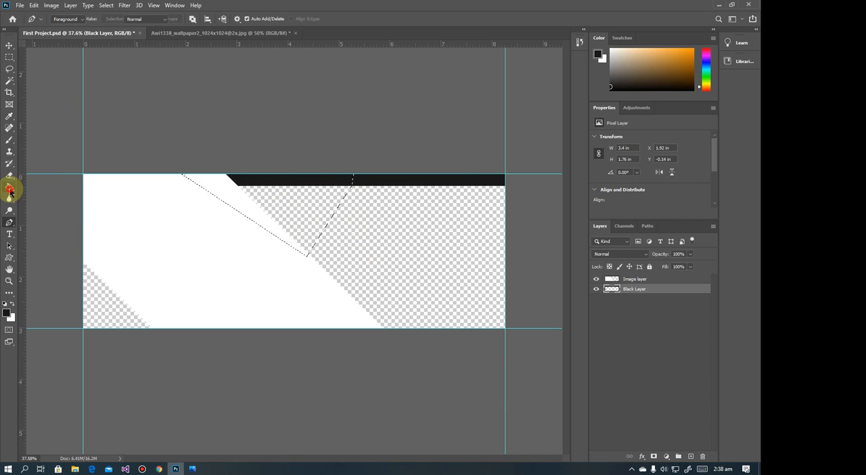
left_click(279, 190)
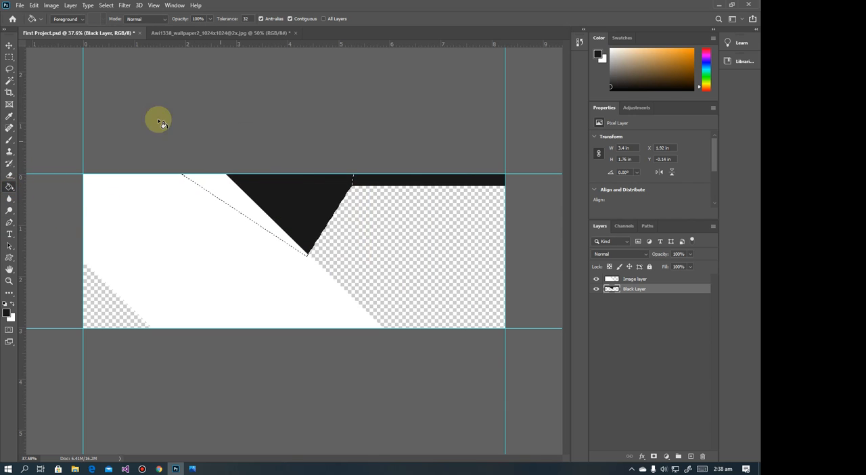
left_click(9, 57)
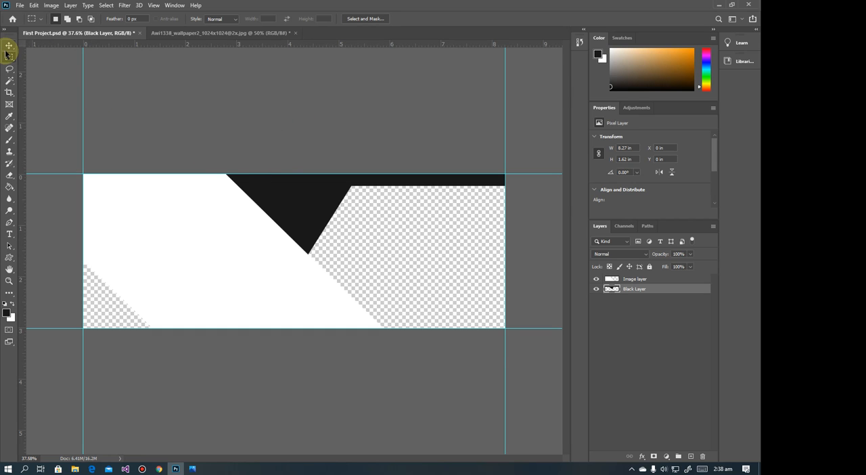
Following the reference in Photos, marquee-select the banner's lower-left corner, about 1.55 by 1.47 in, and fill it with the dark foreground color on the Black Layer
left_click(193, 468)
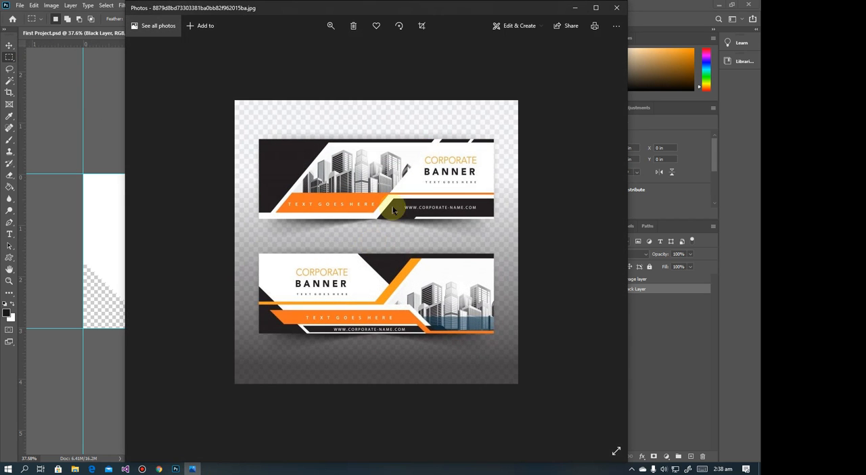
left_click(572, 8)
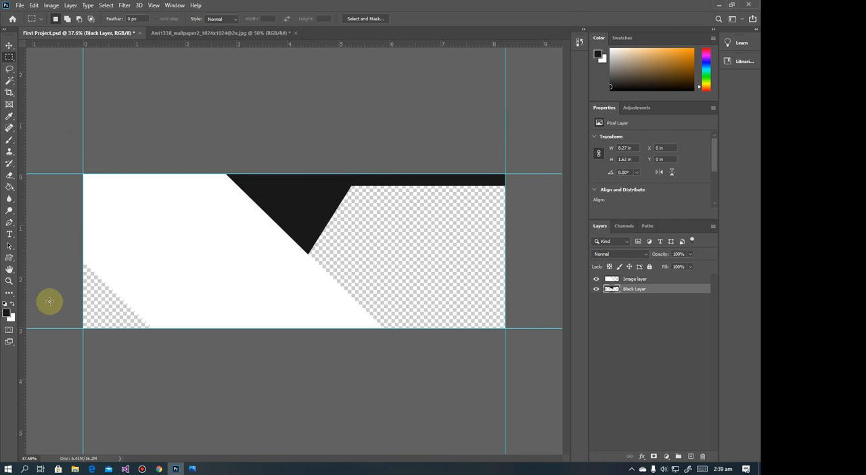
left_click(193, 468)
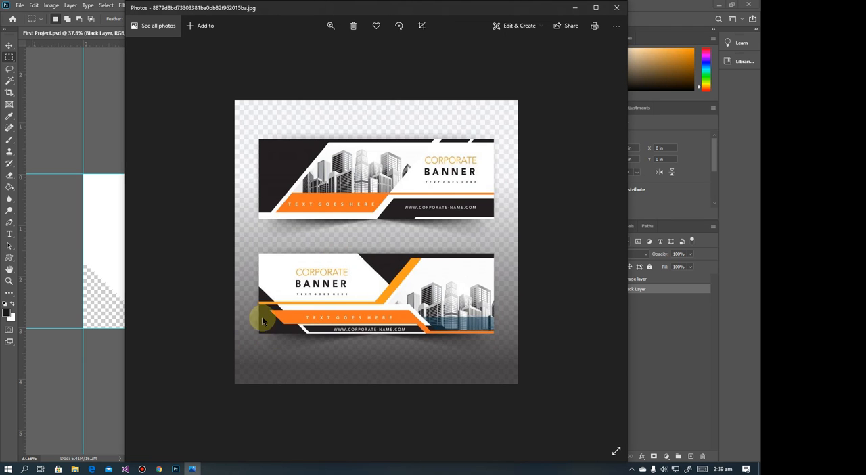
left_click(574, 7)
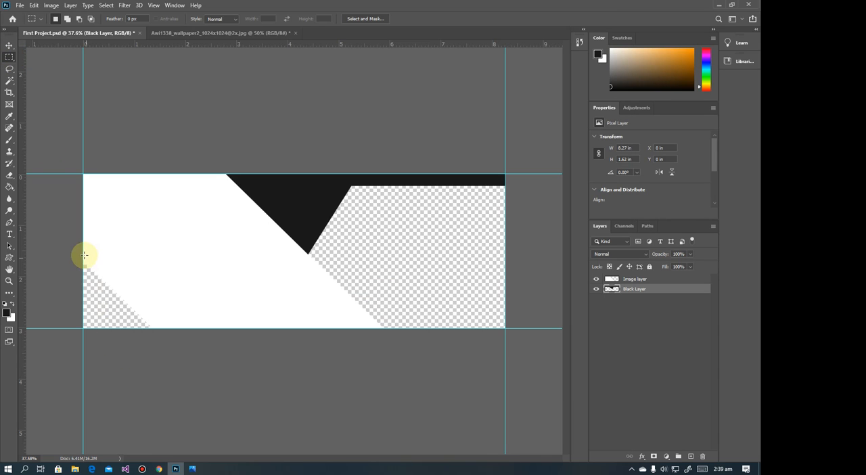
left_click_drag(68, 253, 161, 353)
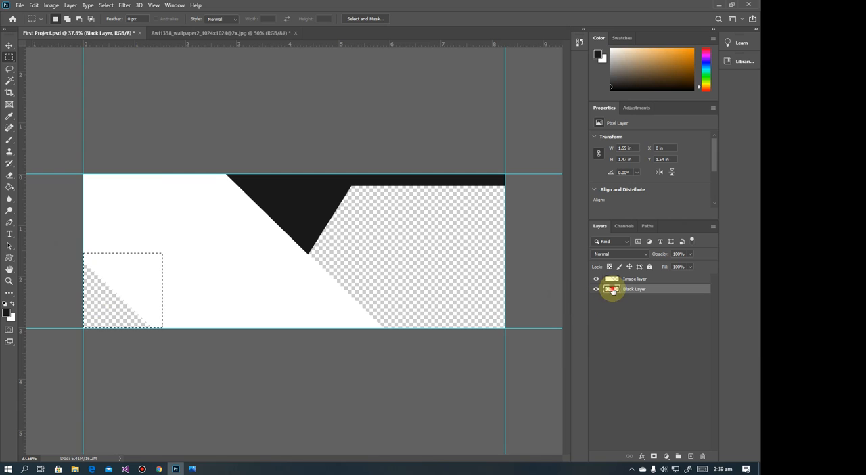
left_click(9, 188)
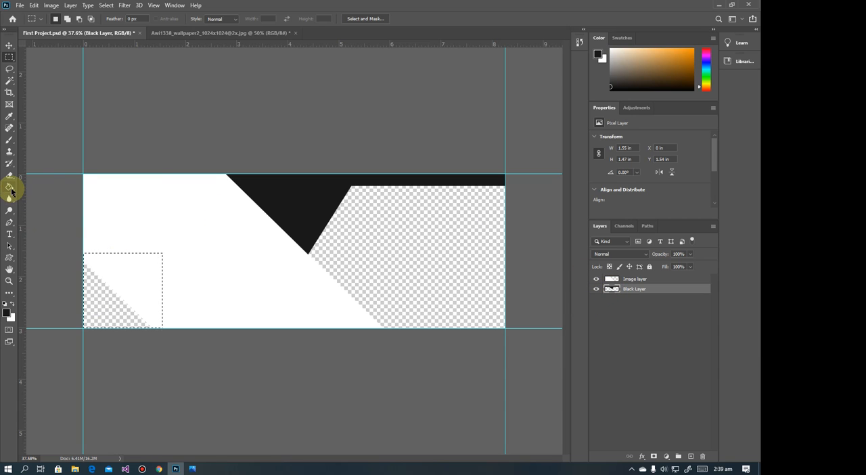
left_click(95, 307)
Select the Image layer, toggle its visibility off and on to check the black shapes beneath, and clear the corner selection
left_click(612, 282)
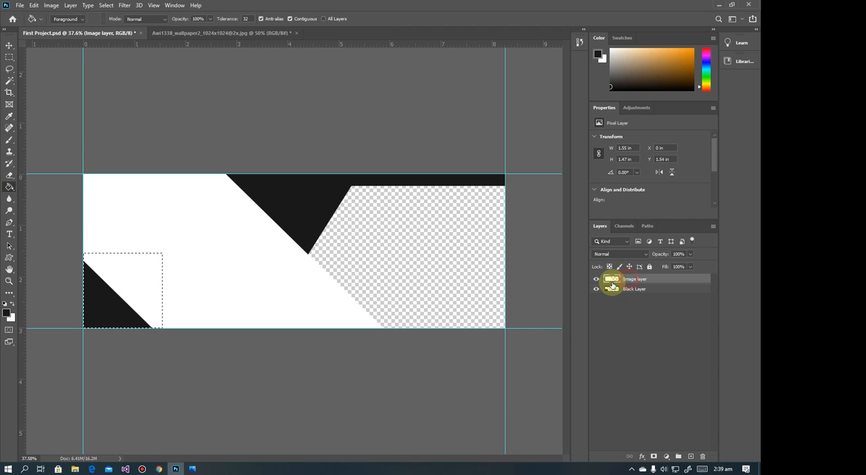
left_click(593, 280)
left_click(593, 281)
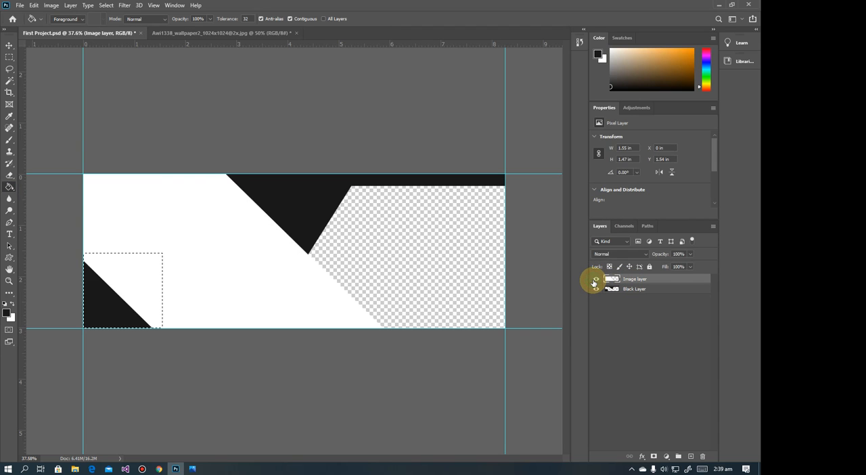
left_click(594, 282)
left_click(594, 282)
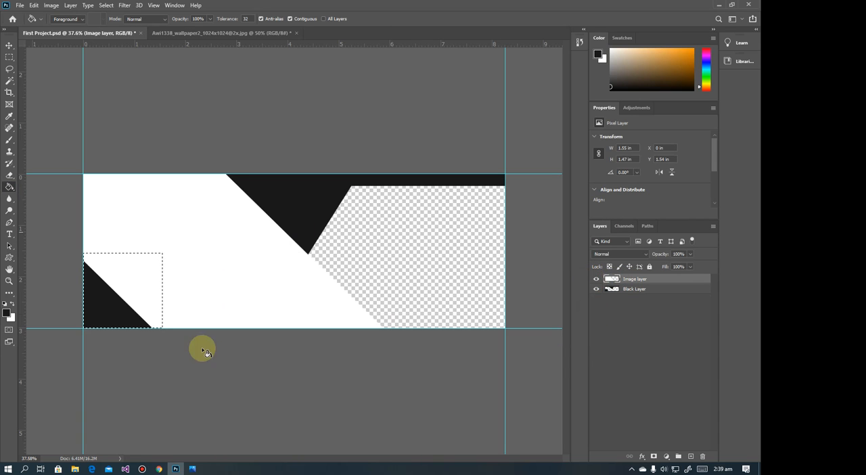
left_click(9, 57)
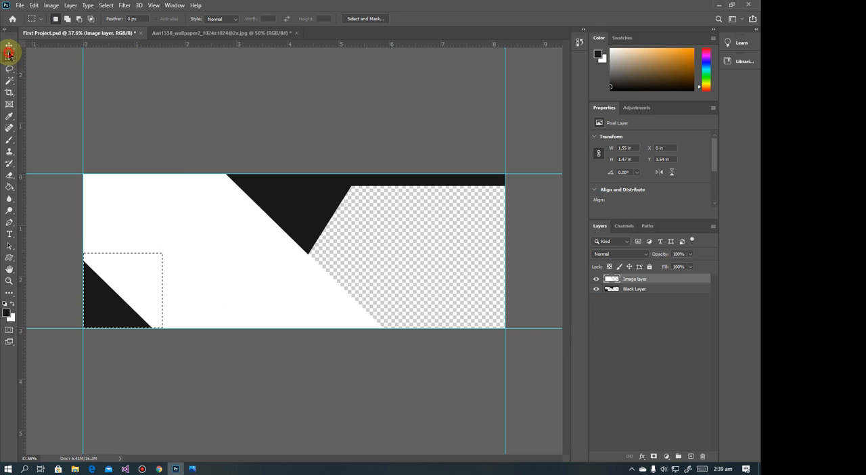
left_click(64, 61)
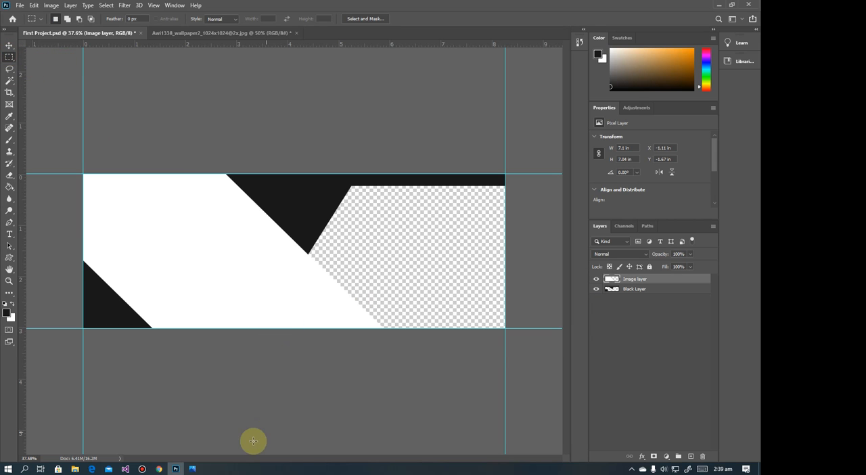
left_click(194, 468)
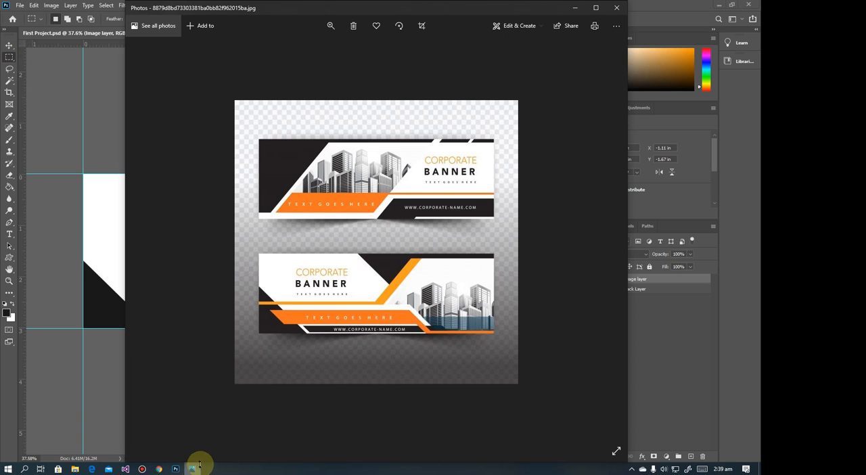
left_click(574, 8)
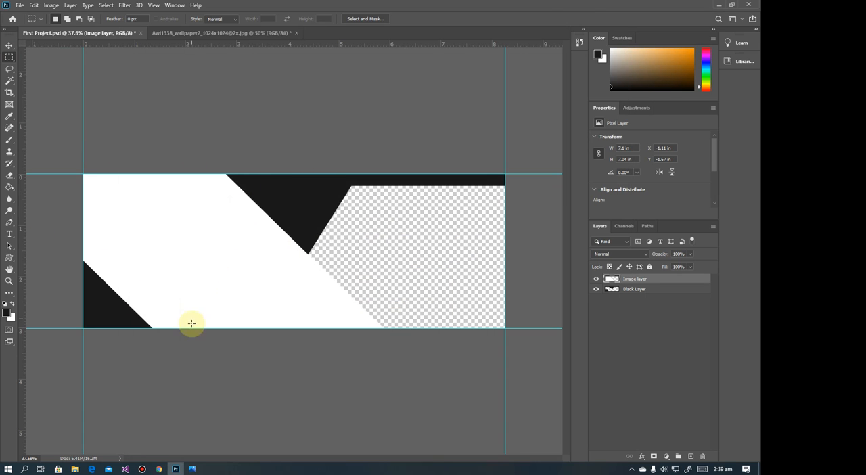
left_click(194, 469)
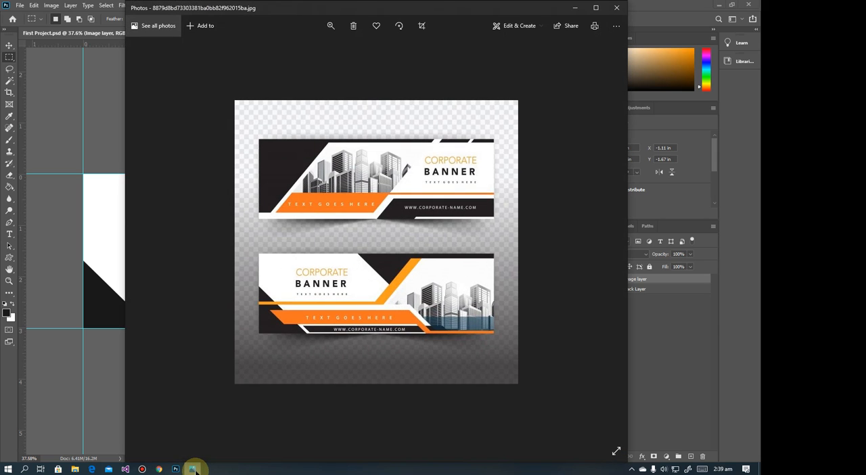
left_click(194, 468)
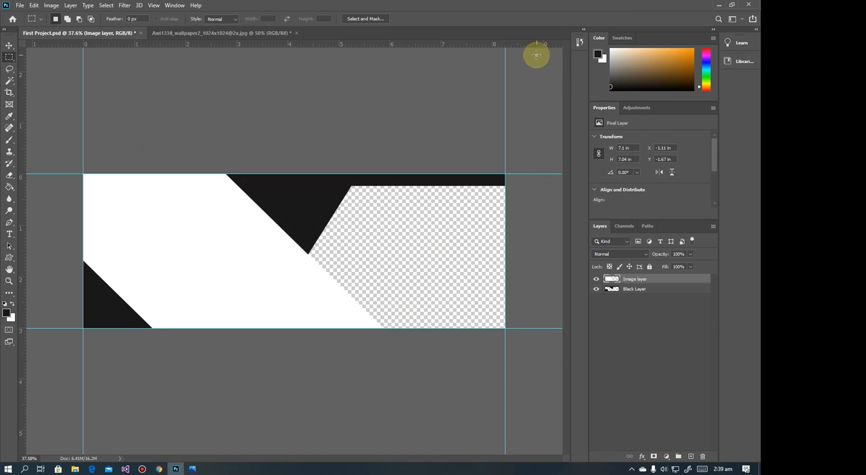
left_click(218, 33)
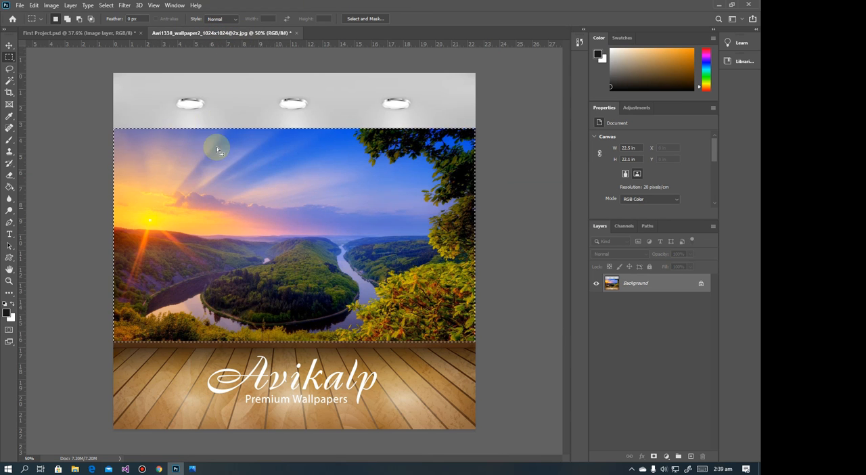
Move the selected landscape into First Project.psd at about X 3.32 in, Y 0.17 in, and stack its layer below the Black Layer
left_click(9, 45)
left_click_drag(140, 196, 308, 272)
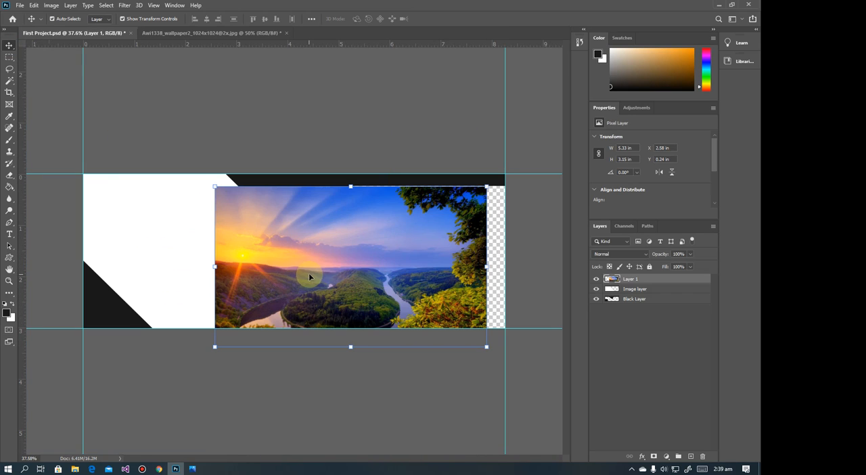
left_click_drag(399, 287, 468, 288)
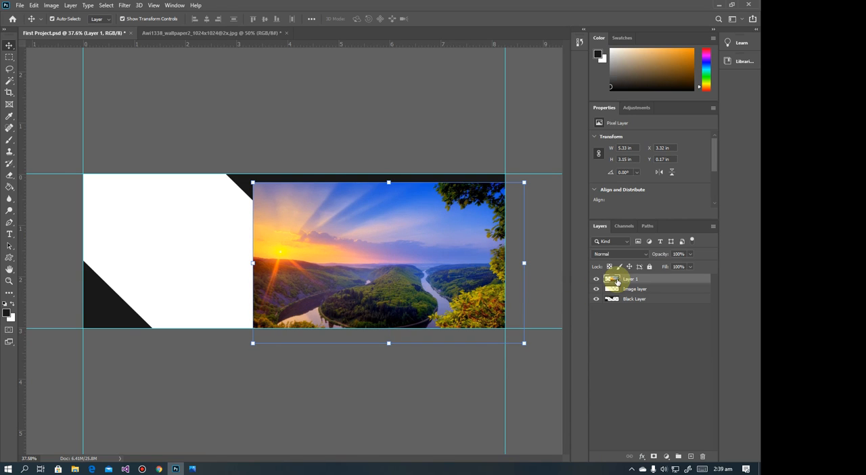
left_click_drag(616, 279, 615, 305)
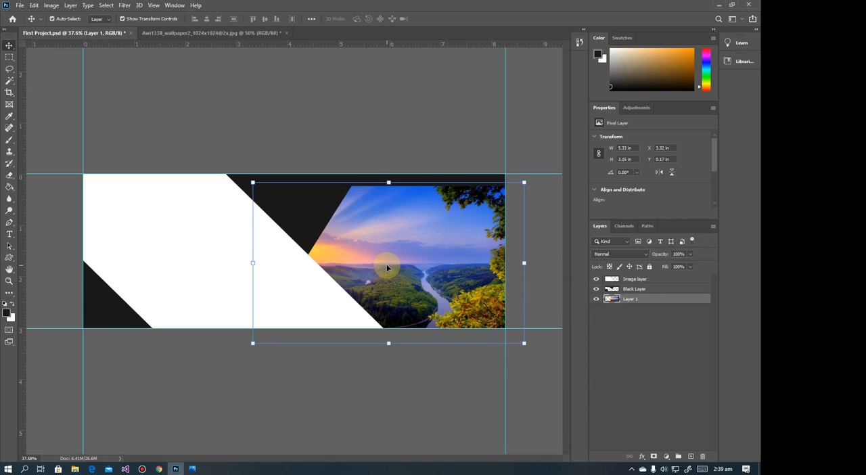
left_click(541, 157)
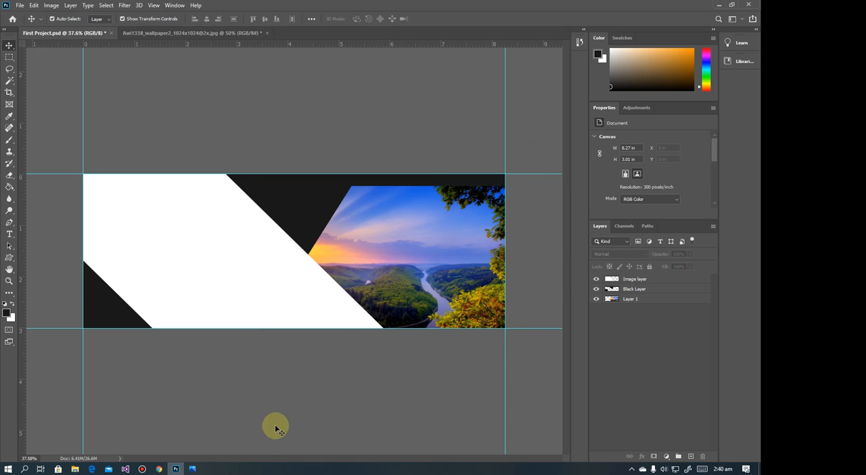
Check the lower reference banner in Photos and create a new layer named Dark Orang in First Project.psd
left_click(192, 468)
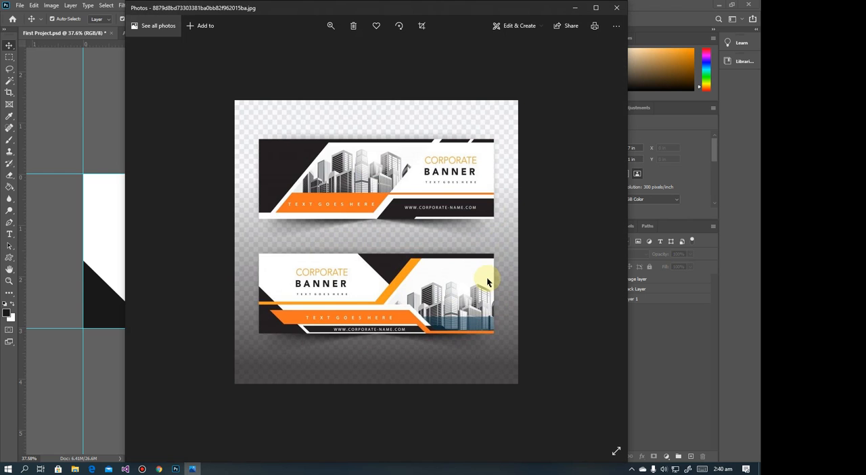
left_click(574, 8)
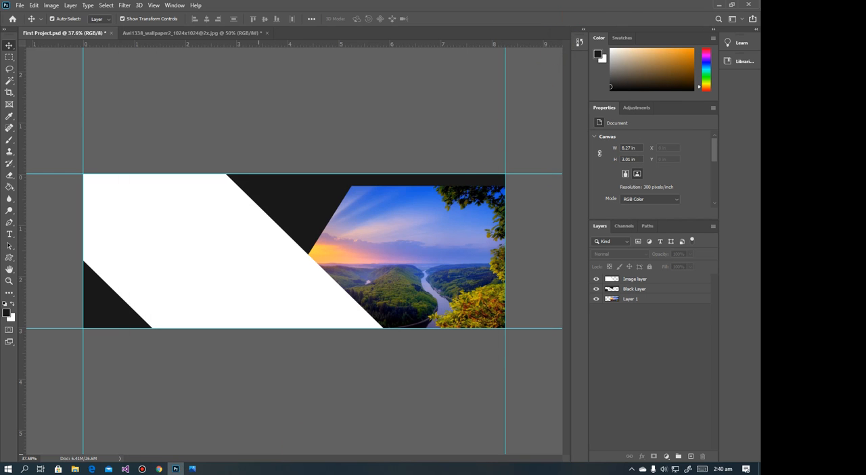
left_click(192, 468)
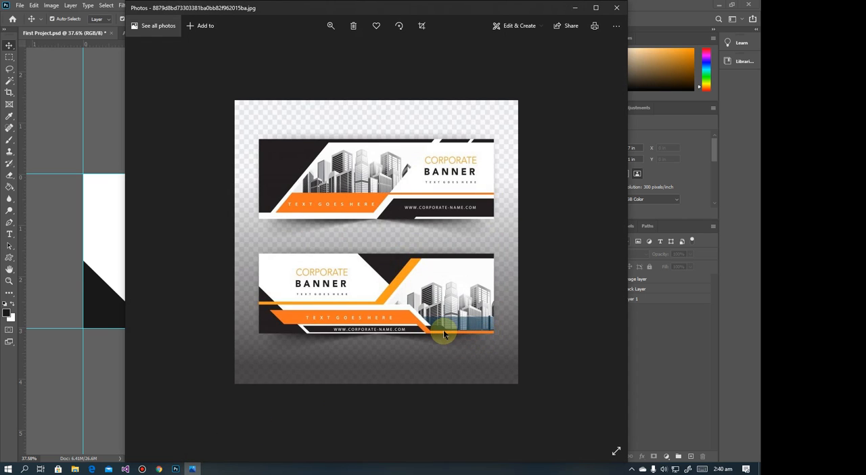
left_click(576, 10)
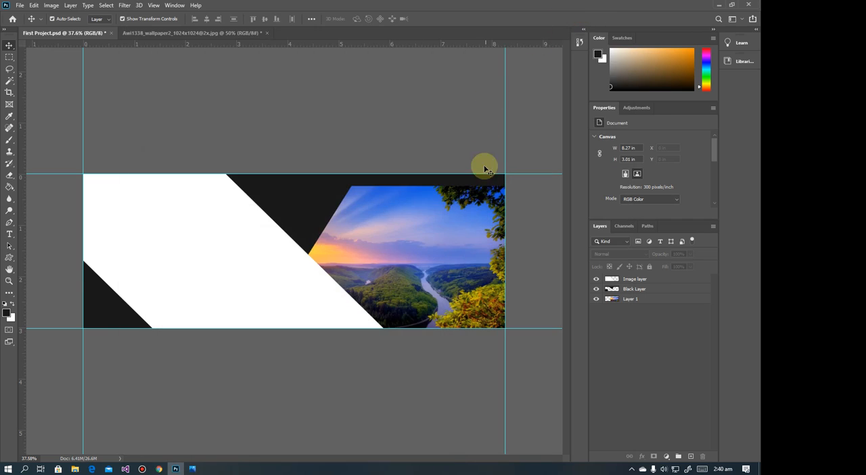
left_click(87, 6)
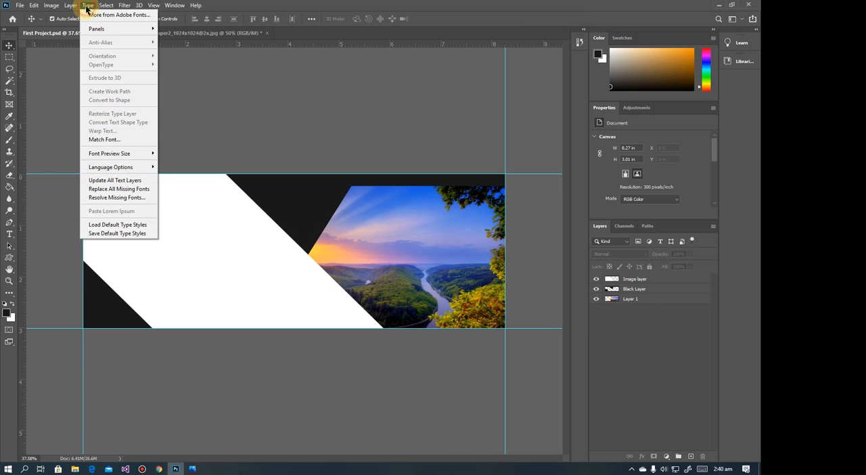
left_click(70, 5)
left_click(71, 5)
mouse_move(81, 16)
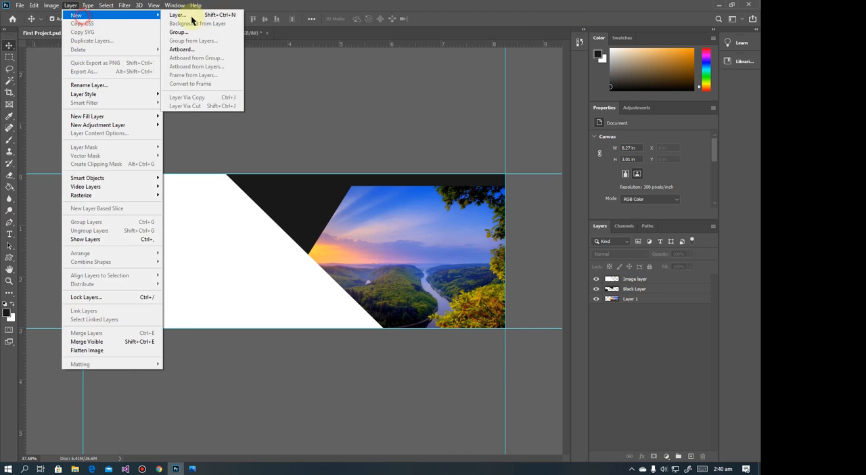
left_click(217, 15)
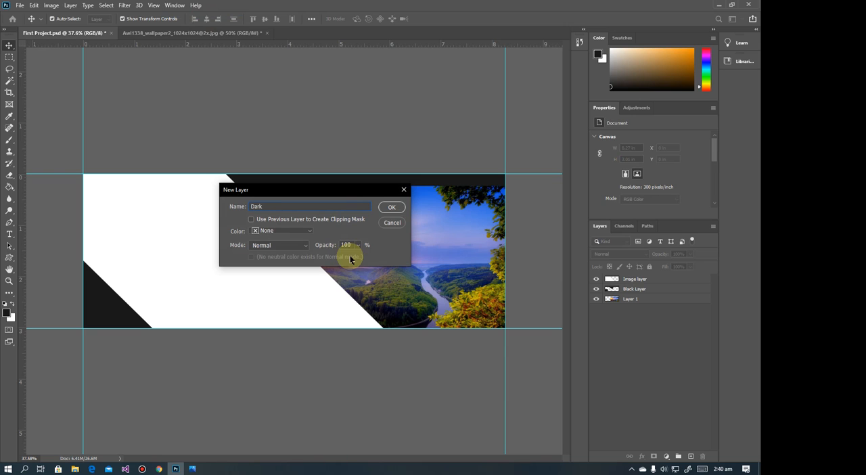
key("Return")
key("e")
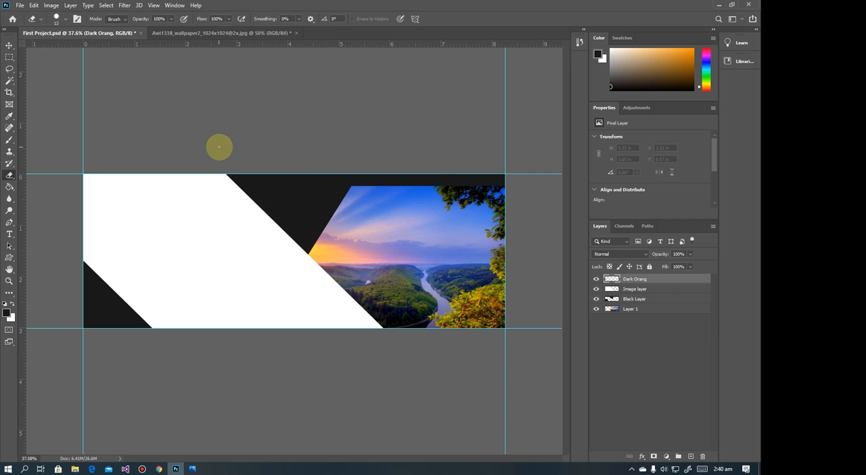
Set the foreground color to orange #ff9600 and fill the whole Dark Orang layer with the Paint Bucket
left_click(7, 311)
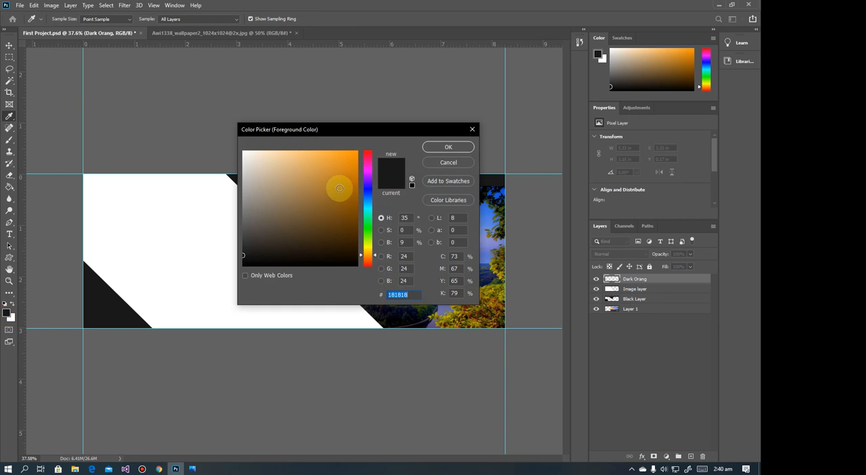
left_click_drag(339, 188, 372, 140)
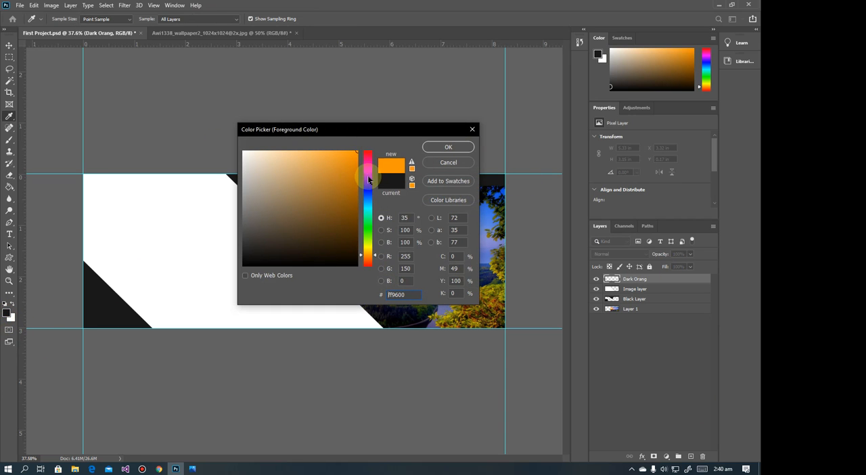
left_click(463, 146)
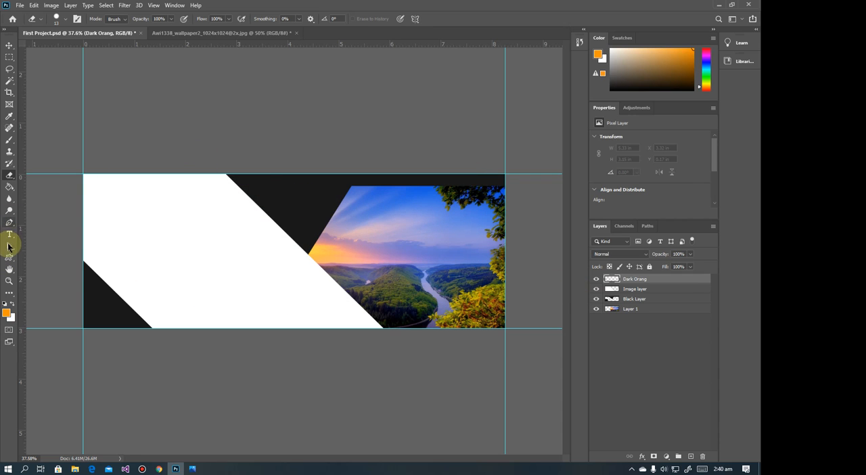
left_click(14, 189)
left_click(155, 218)
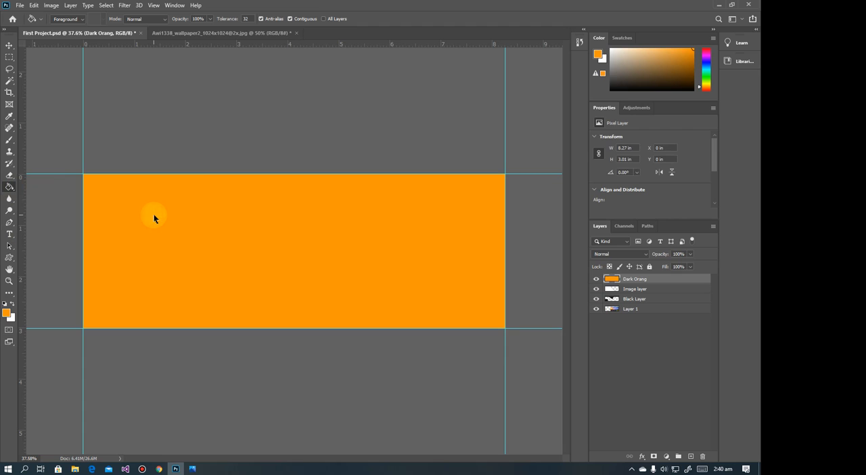
Reduce the orange fill to a strip about 0.15 in tall along the banner's bottom edge by deleting the inverse of a marquee selection, and deselect
left_click(9, 45)
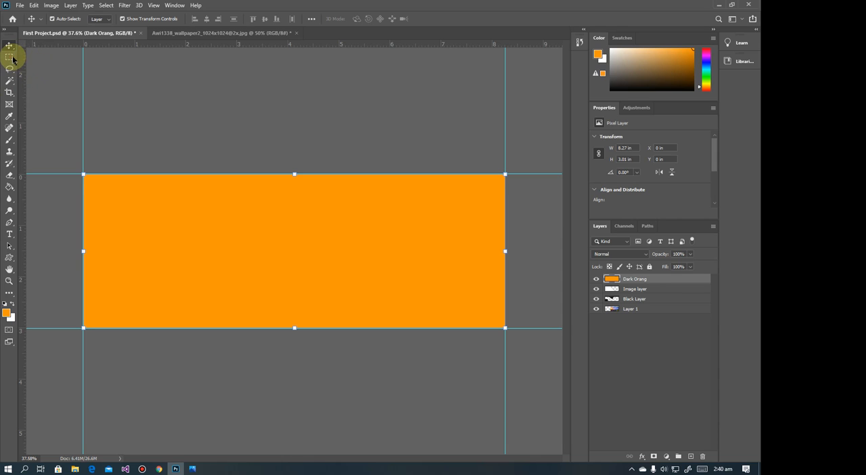
left_click(12, 58)
left_click_drag(458, 324, 80, 321)
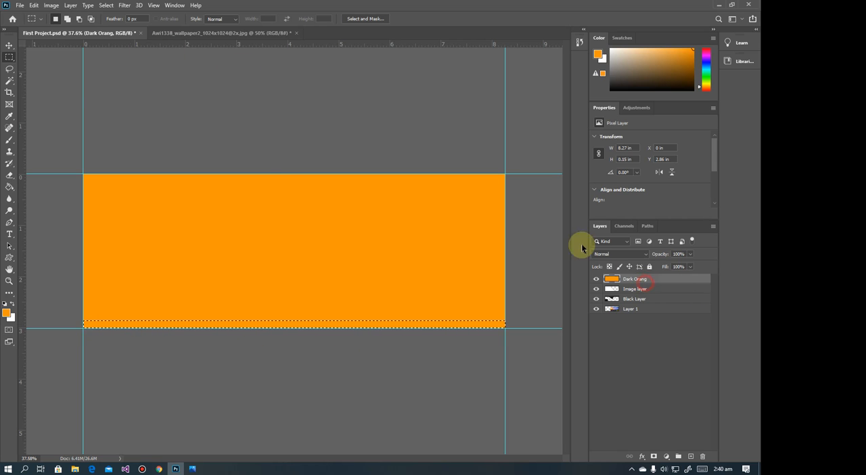
left_click(106, 9)
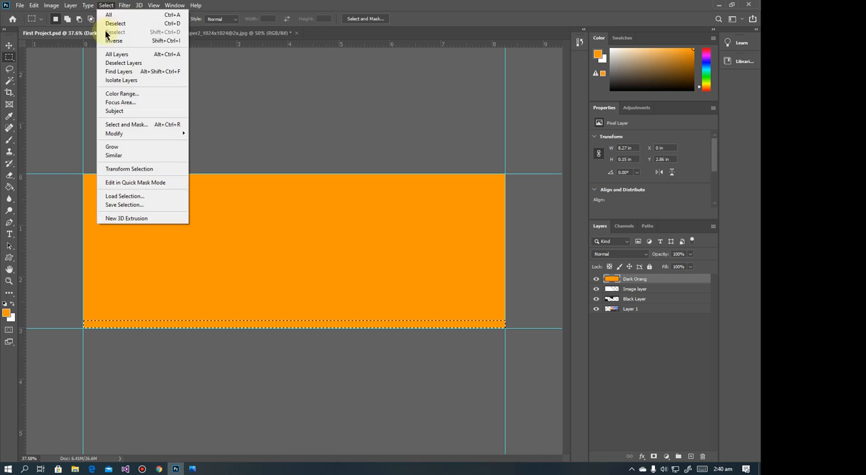
left_click(108, 39)
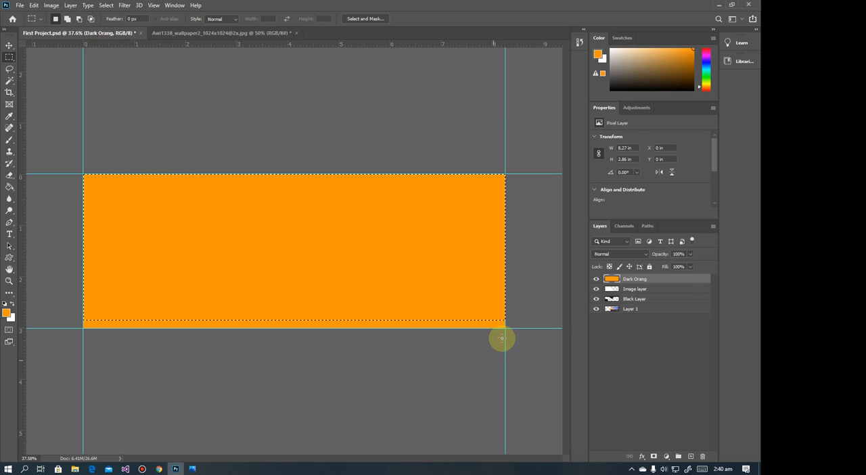
key("Delete")
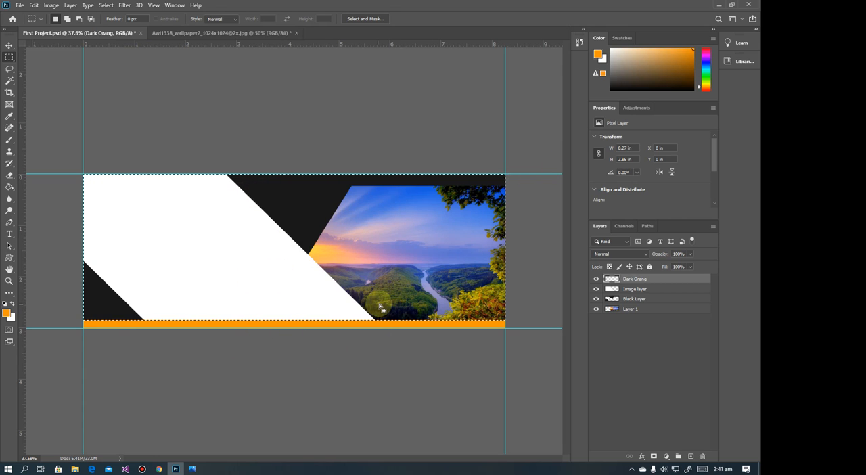
left_click(40, 56)
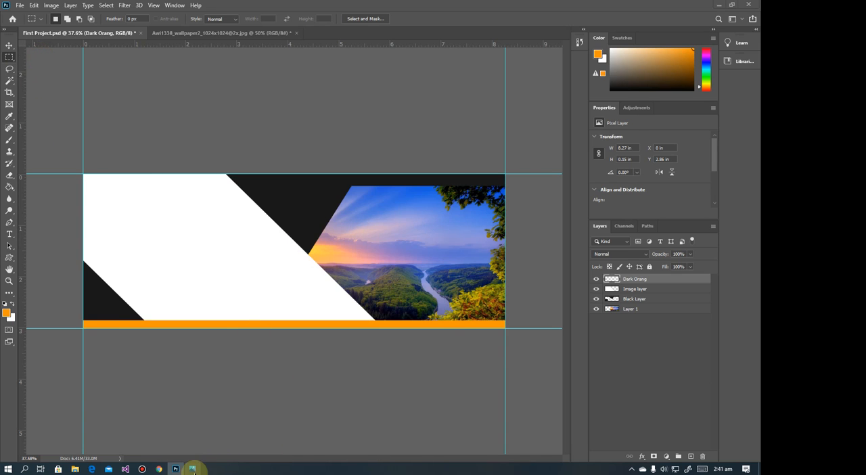
Compare the orange strip with the reference banner in Photos, and toggle the Dark Orang layer's visibility off and on
left_click(192, 468)
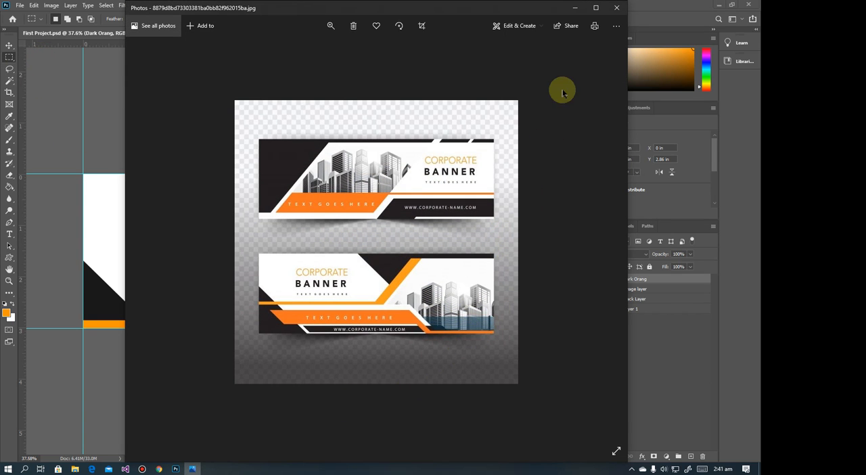
left_click(574, 8)
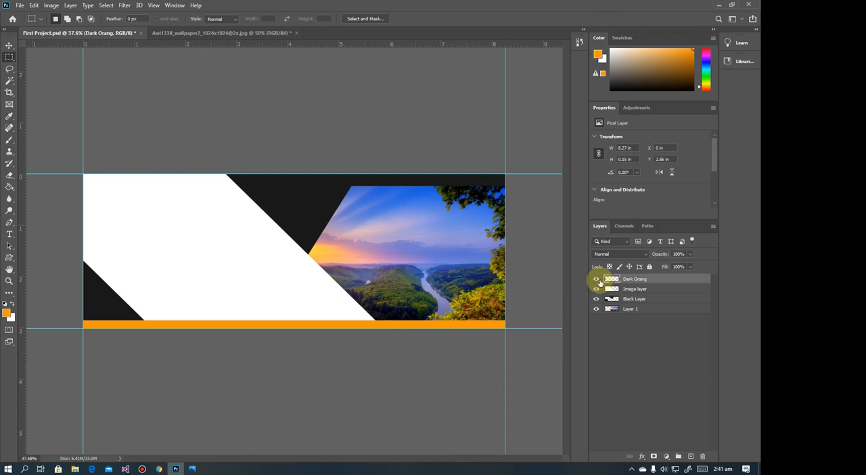
left_click(194, 468)
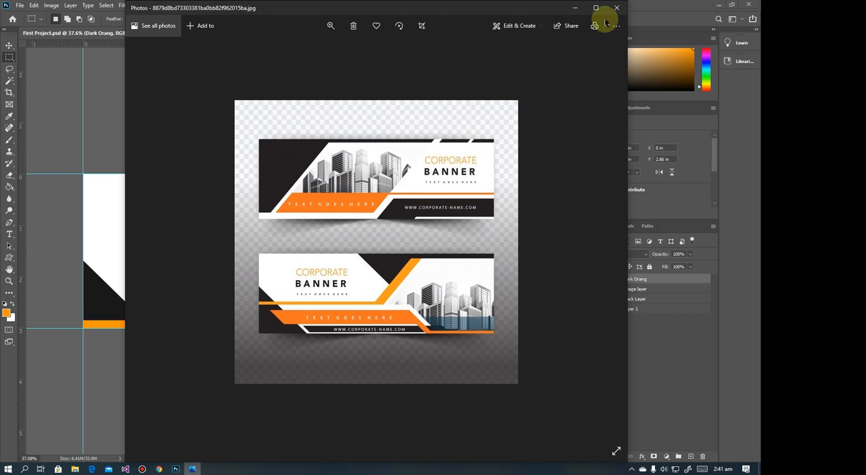
left_click(580, 10)
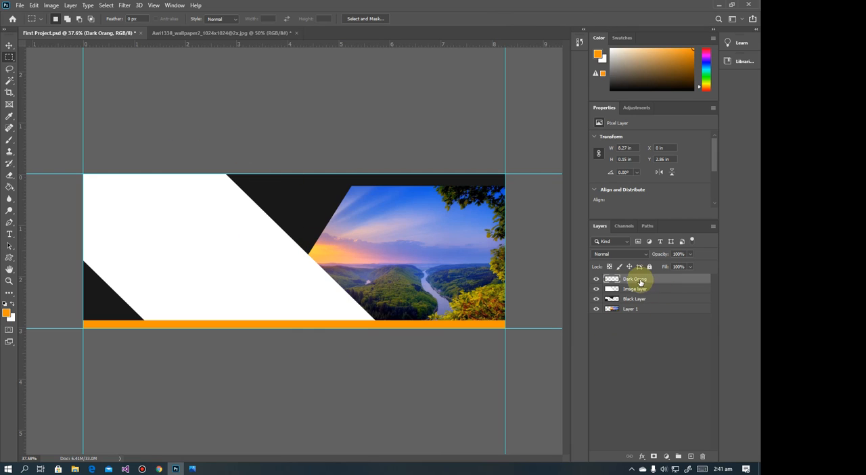
left_click(596, 279)
left_click(596, 278)
left_click(596, 279)
left_click(596, 279)
Duplicate the Dark Orang layer and move the copied strip directly above the original, at Y 2.7 in
left_click_drag(634, 280, 688, 456)
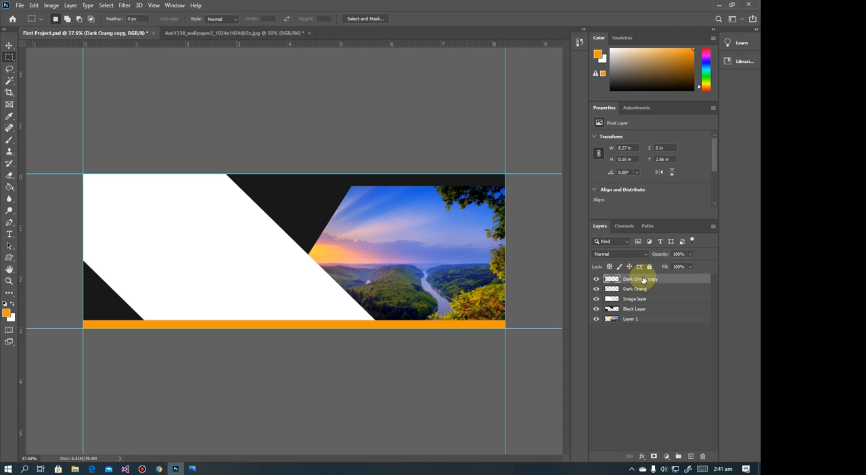
left_click(9, 48)
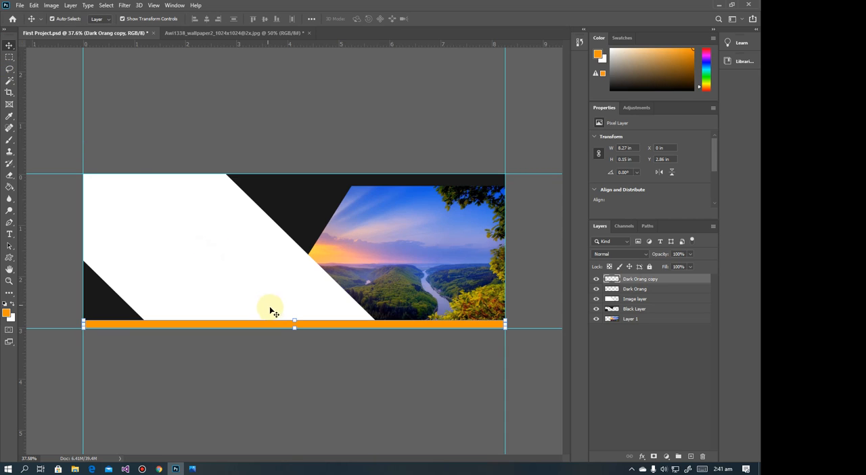
mouse_move(282, 321)
left_mouse_down()
mouse_move(284, 303)
mouse_move(284, 312)
left_mouse_up()
left_click_drag(284, 316, 284, 316)
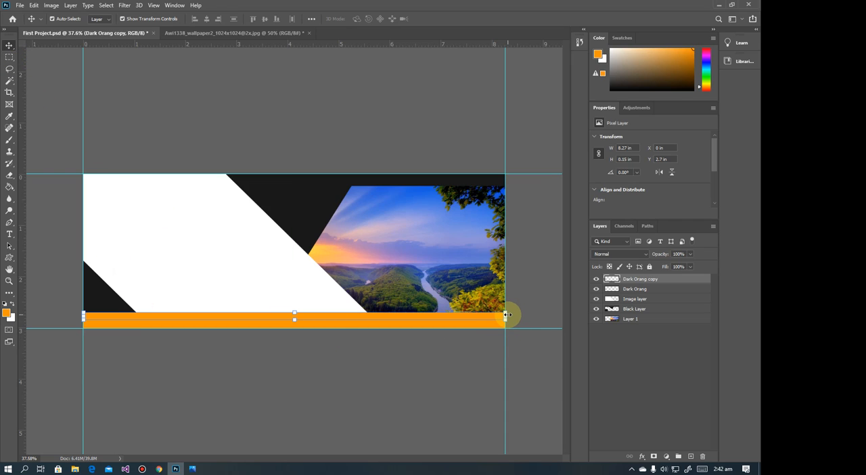
Resize the Dark Orang copy strip from its right and top edges to about 67% width and 285% height, checking against the reference banner
left_click_drag(506, 314, 373, 316)
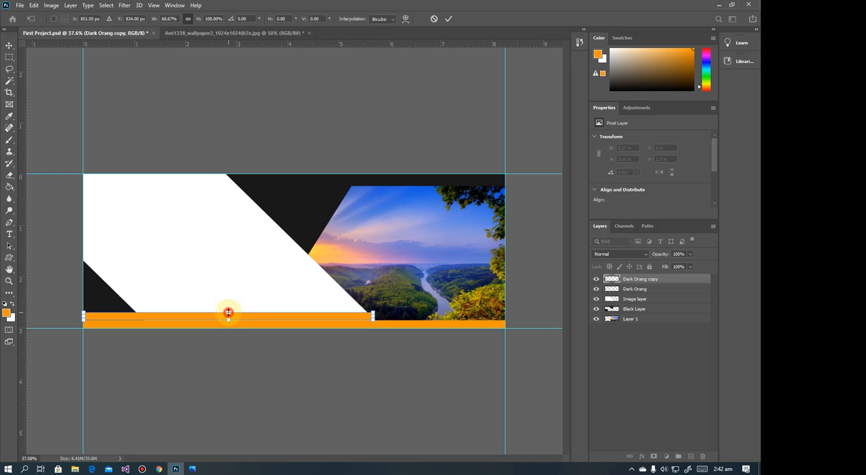
left_click_drag(227, 313, 228, 297)
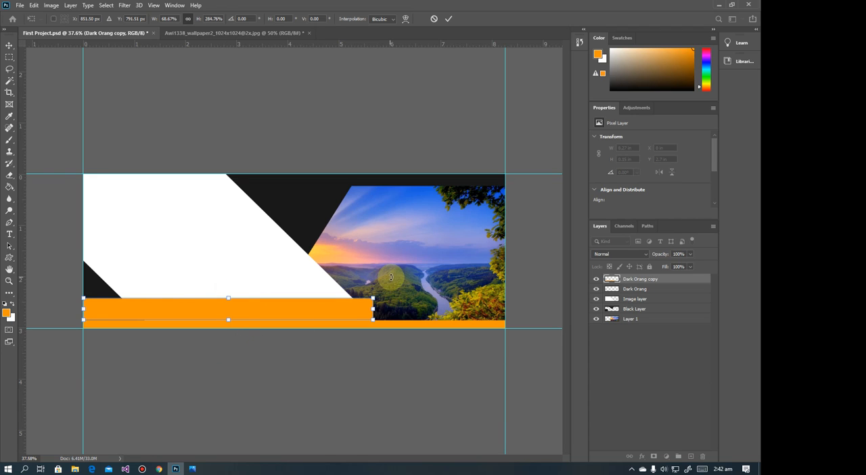
key("ctrl+plus")
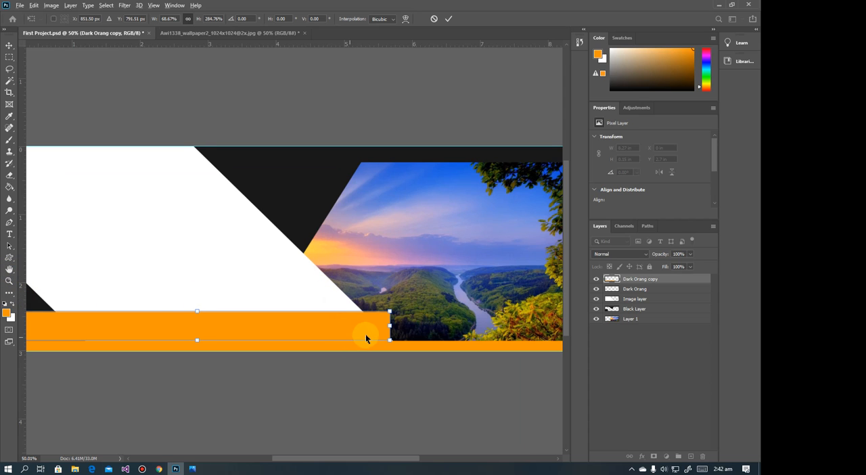
scroll(371, 329, "up", 5)
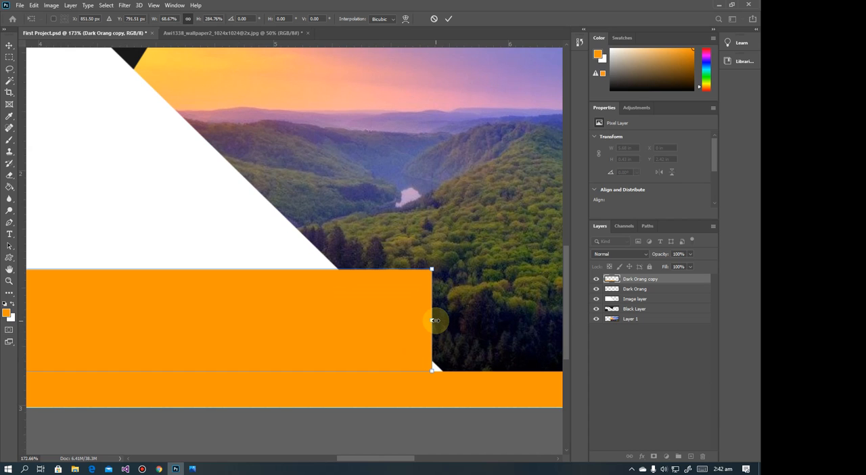
left_click_drag(435, 319, 441, 319)
left_click(192, 469)
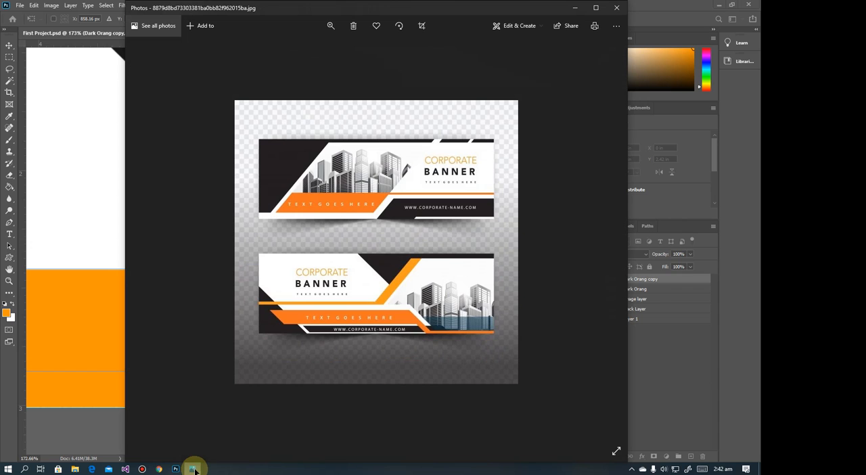
left_click(193, 468)
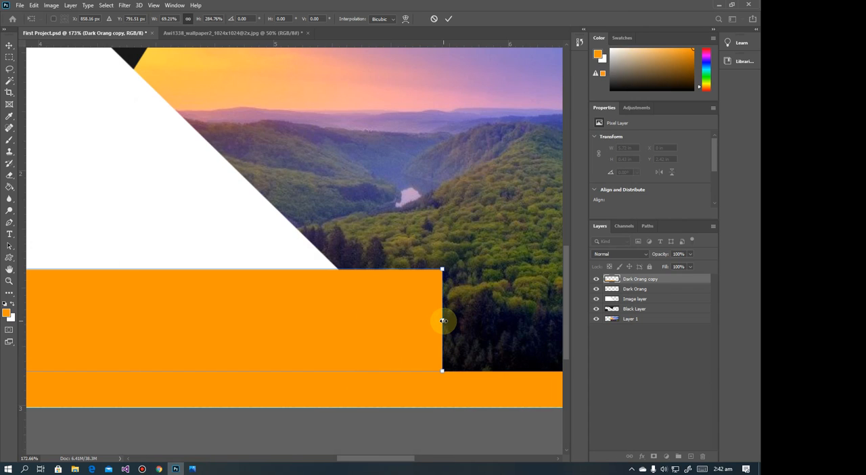
left_click_drag(442, 320, 400, 325)
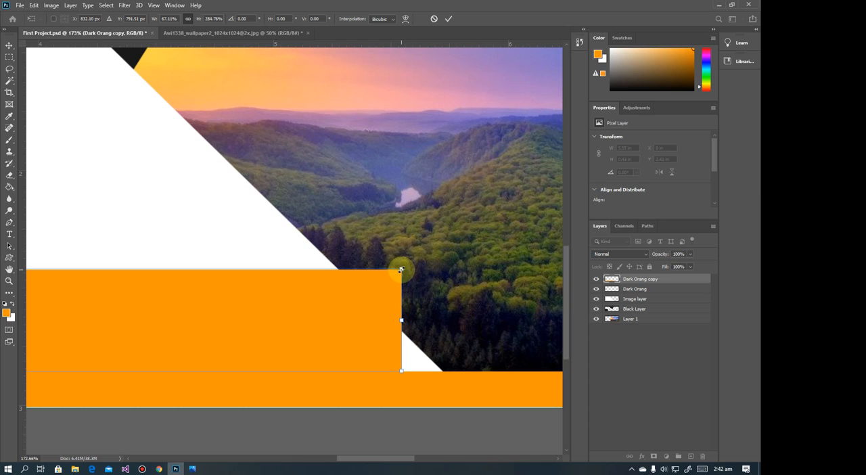
left_click_drag(400, 269, 381, 271)
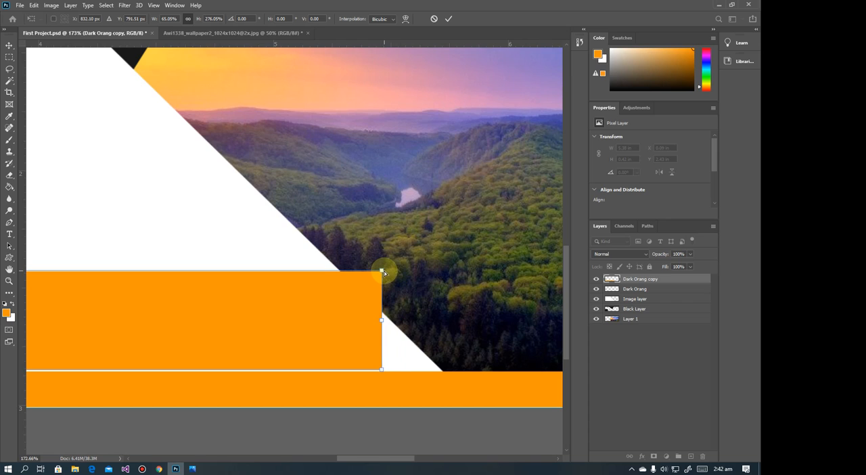
key("ctrl+z")
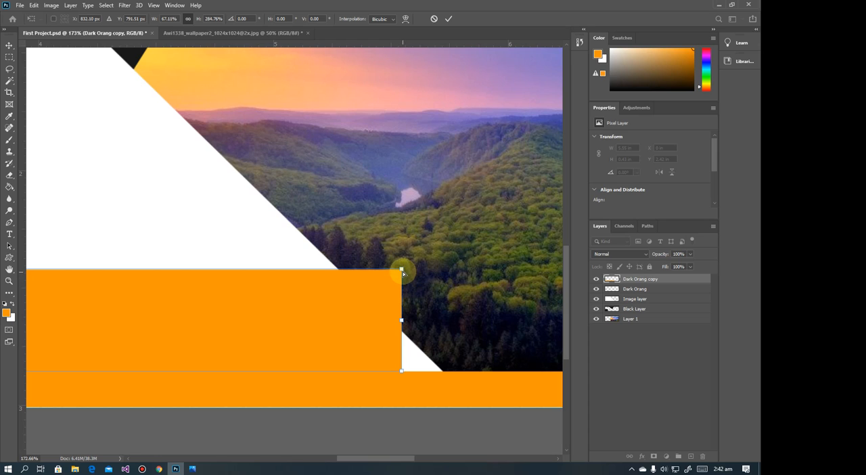
left_click_drag(401, 271, 353, 237)
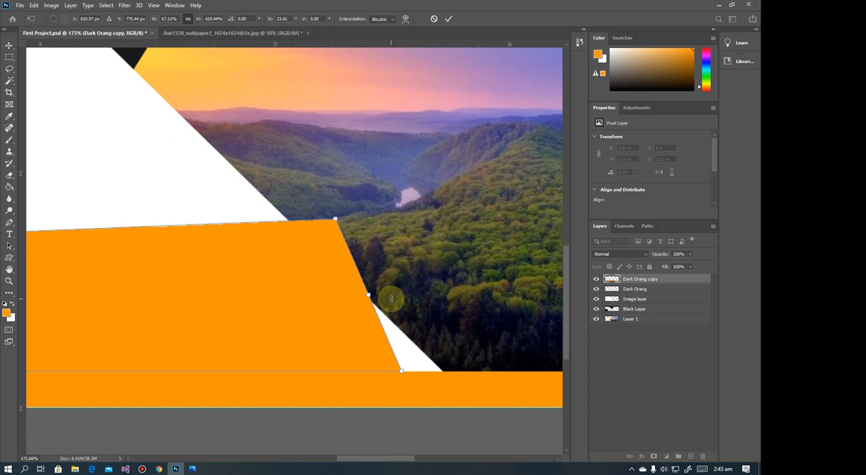
key("ctrl+z")
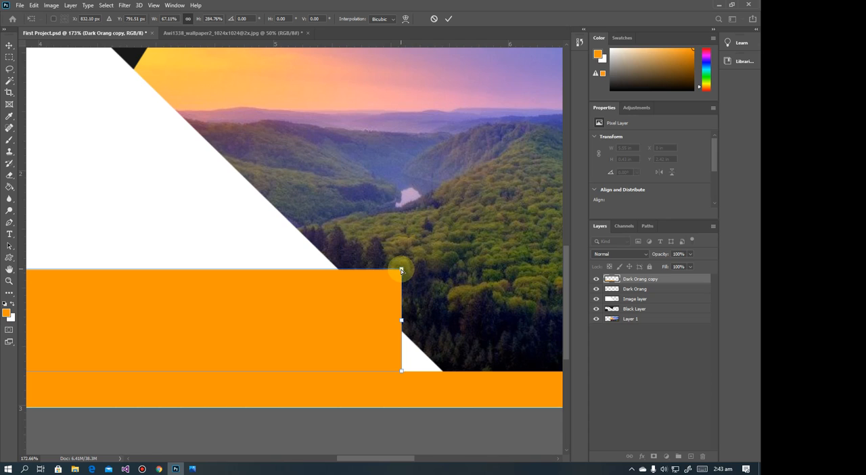
Distort the orange copy's upper right corner inward so its end slants parallel to the white band's edge, and apply the transform
left_click_drag(401, 271, 307, 278)
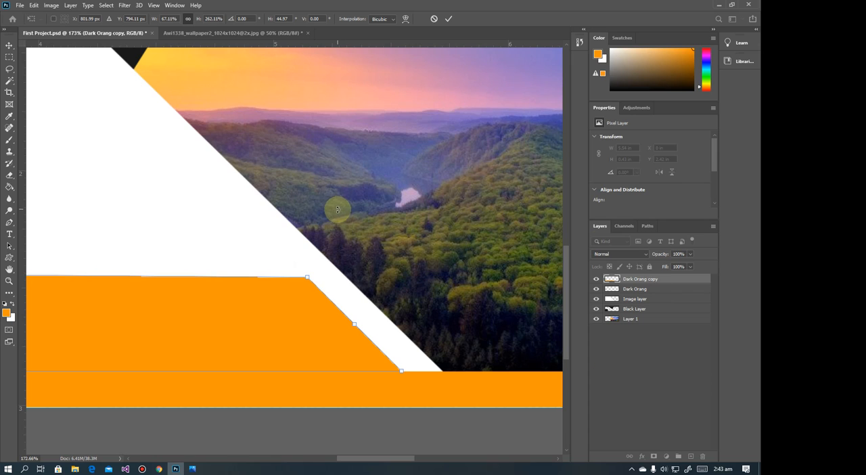
scroll(290, 263, "down", 10)
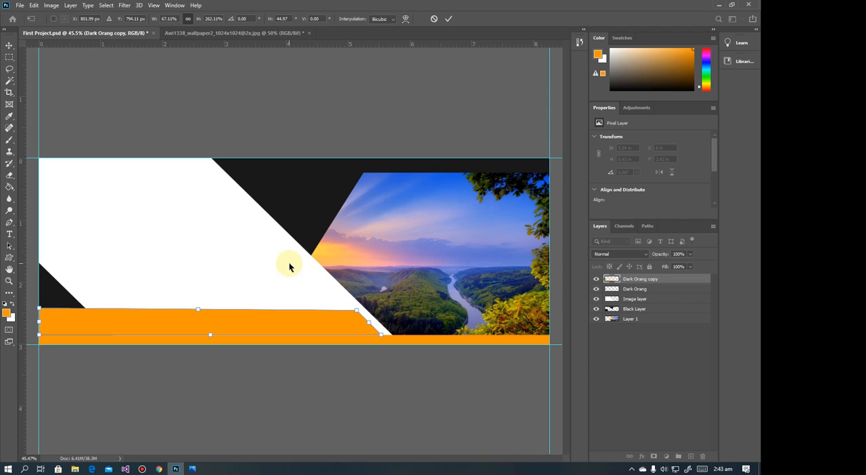
key("alt+space")
left_click(343, 207)
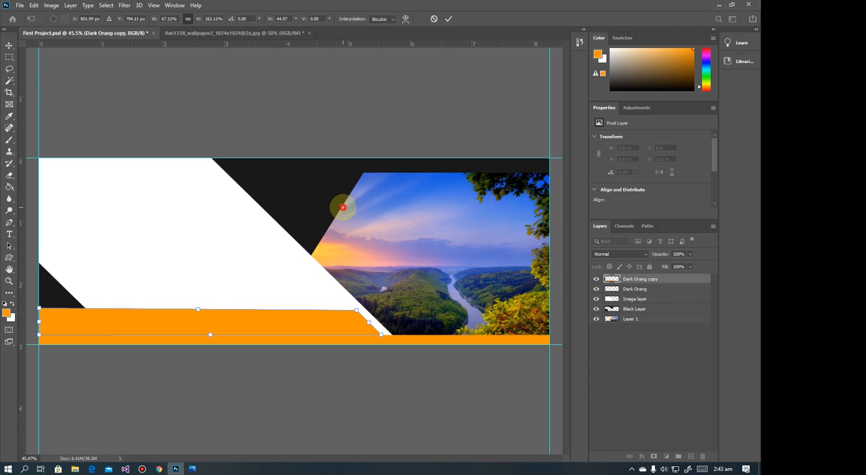
key("Return")
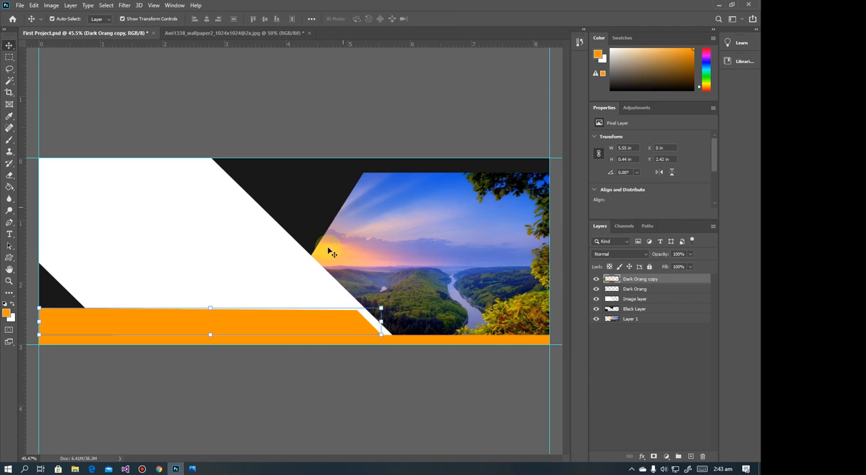
left_click(192, 468)
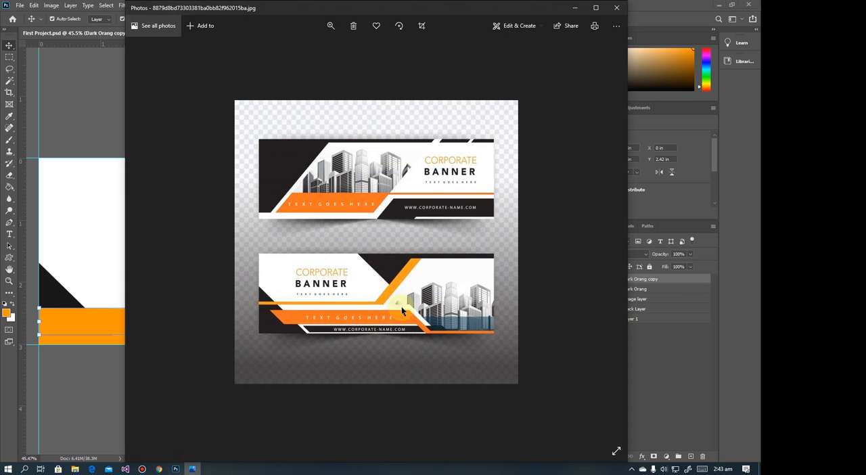
left_click(574, 8)
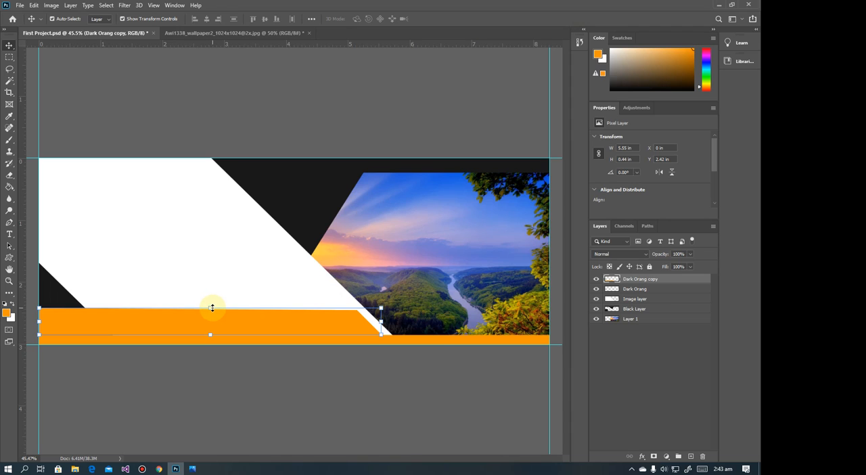
left_click_drag(211, 308, 210, 296)
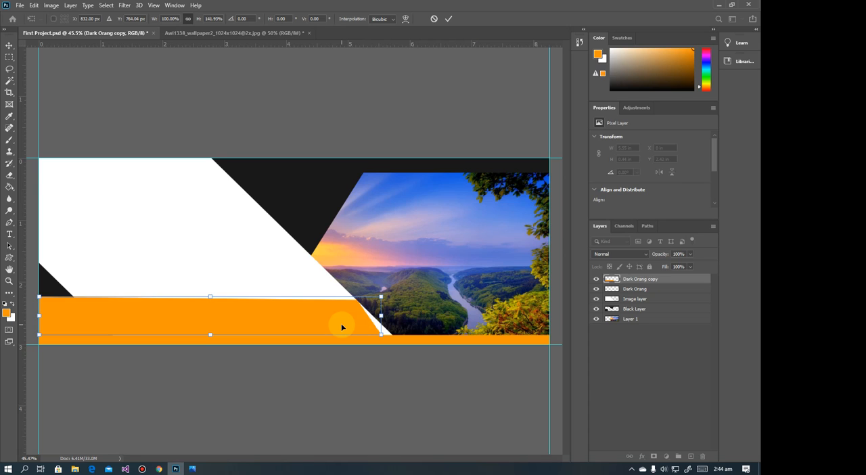
key("ctrl+z")
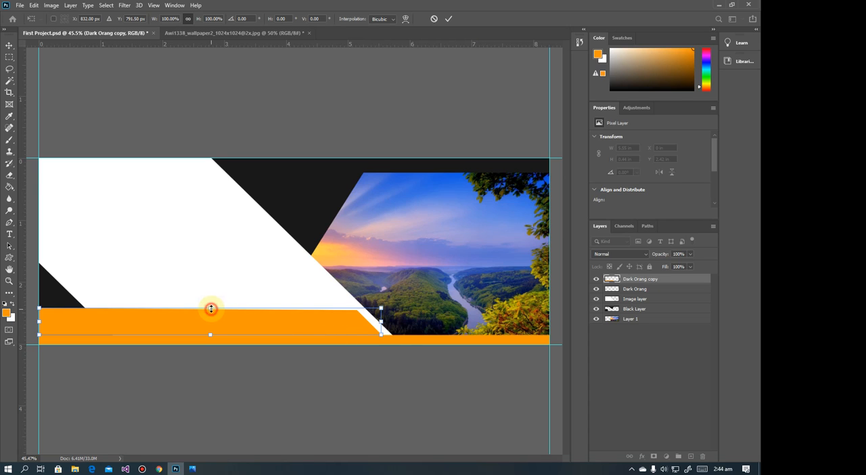
mouse_move(211, 307)
left_mouse_down()
mouse_move(209, 292)
mouse_move(207, 315)
mouse_move(206, 300)
left_mouse_up()
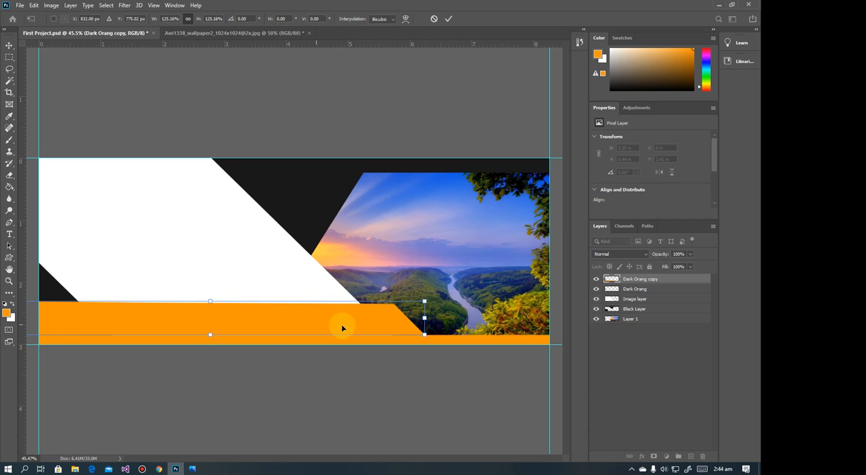
left_click_drag(342, 328, 301, 325)
scroll(300, 325, "down", 3)
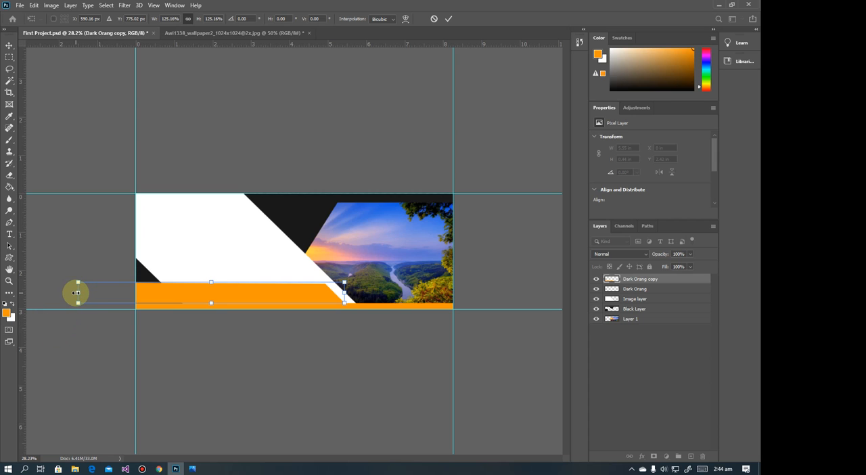
left_click_drag(77, 292, 257, 304)
key("Escape")
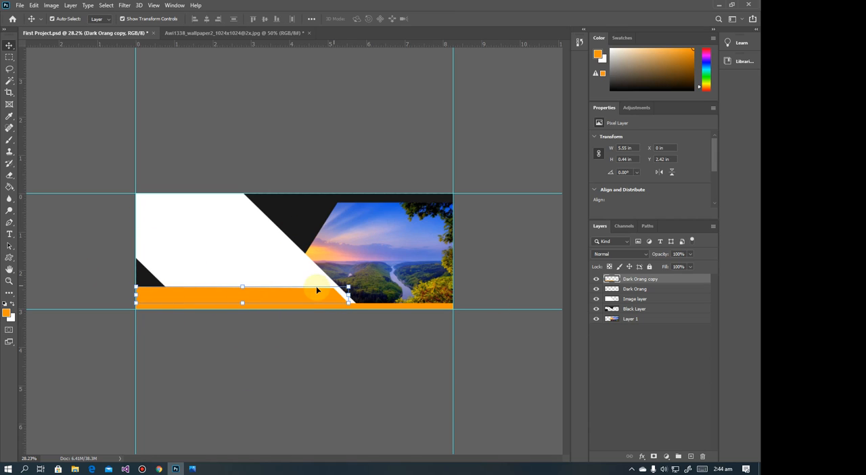
Scale the Dark Orang copy proportionally to about 141% (7.8 × 0.61 in), move it to X -2.26 in, Y 2.26 in, and deselect it
left_click_drag(240, 284, 240, 276)
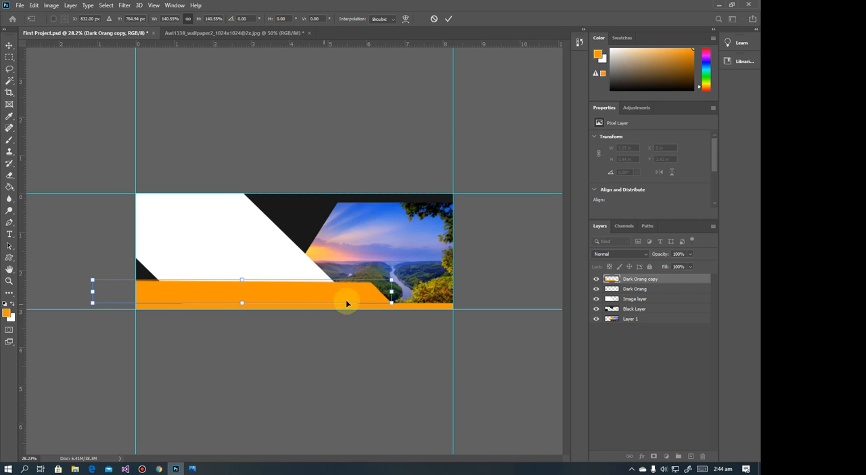
left_click_drag(346, 300, 301, 301)
key("Return")
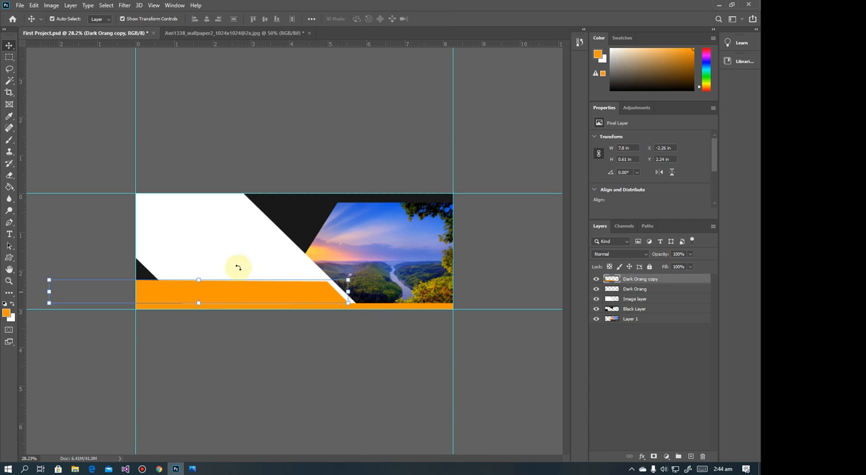
left_click(10, 58)
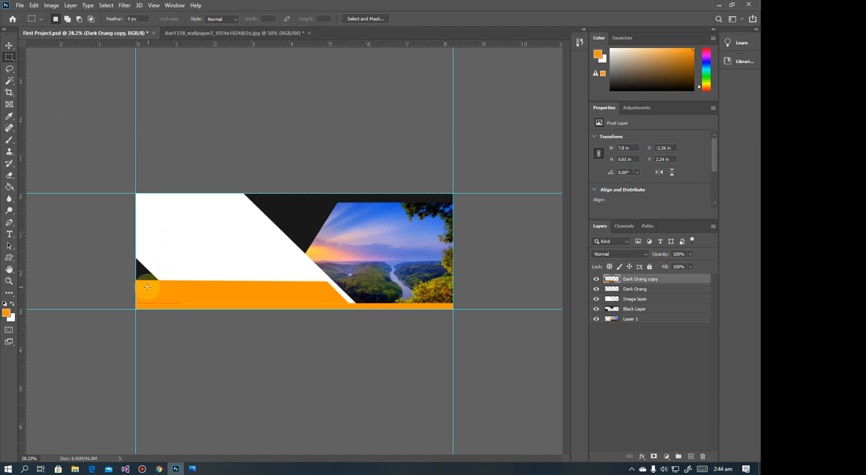
left_click(9, 46)
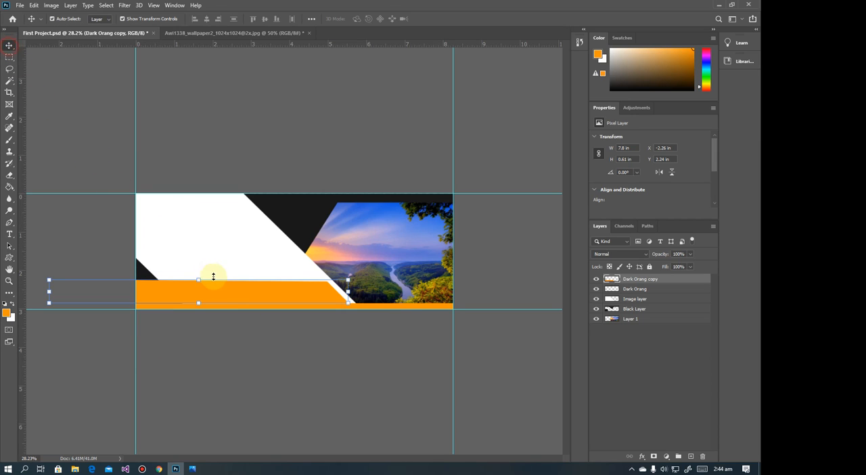
left_click(232, 296)
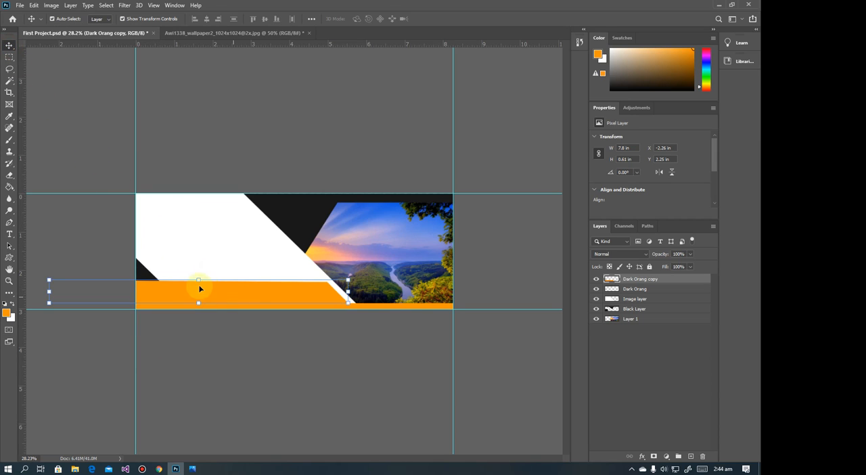
left_click(70, 142)
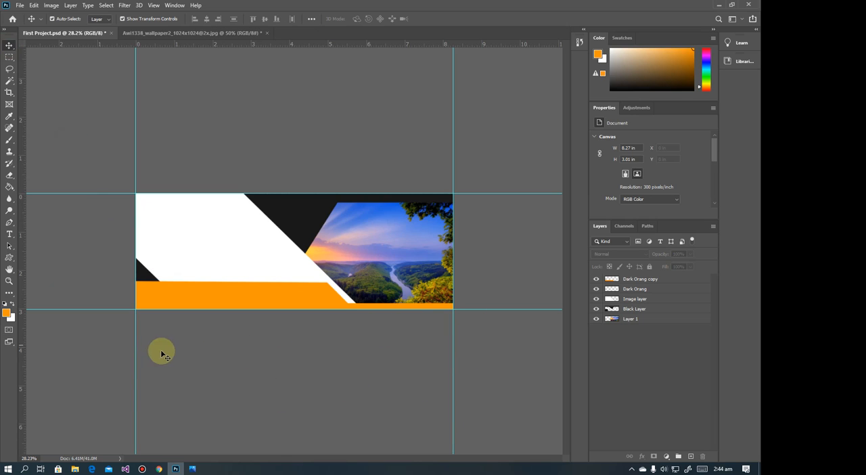
Merge the Dark Orang copy and Dark Orang layers into one layer
left_click(628, 278)
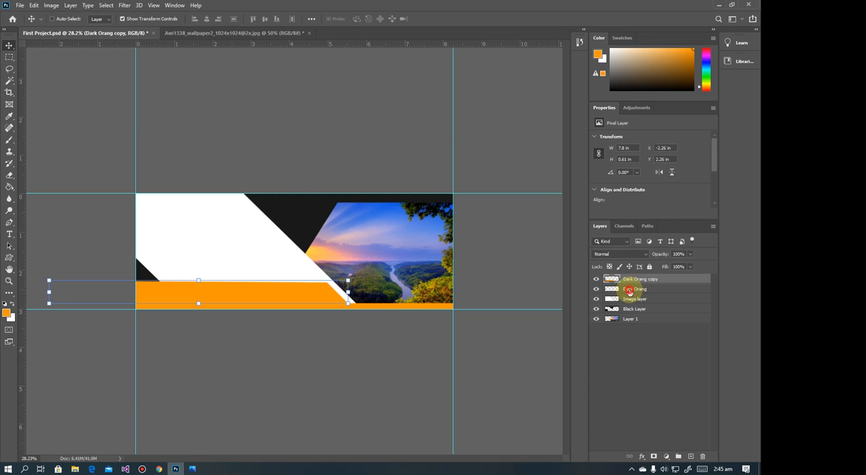
left_click(629, 289, "shift")
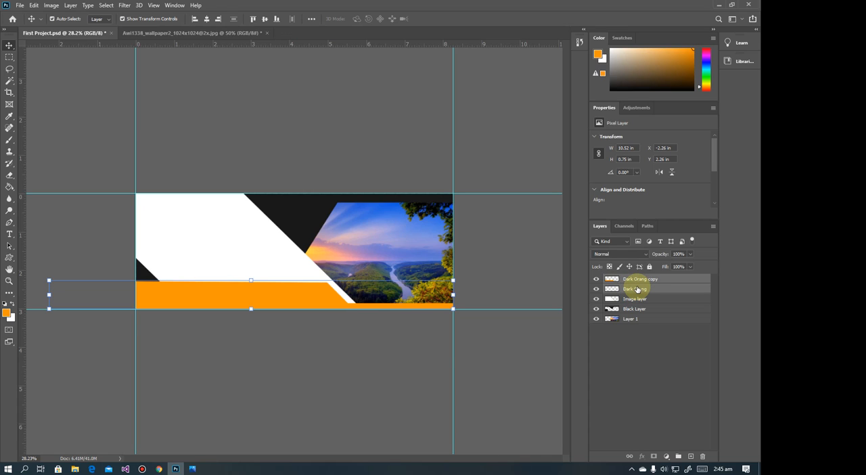
right_click(632, 291)
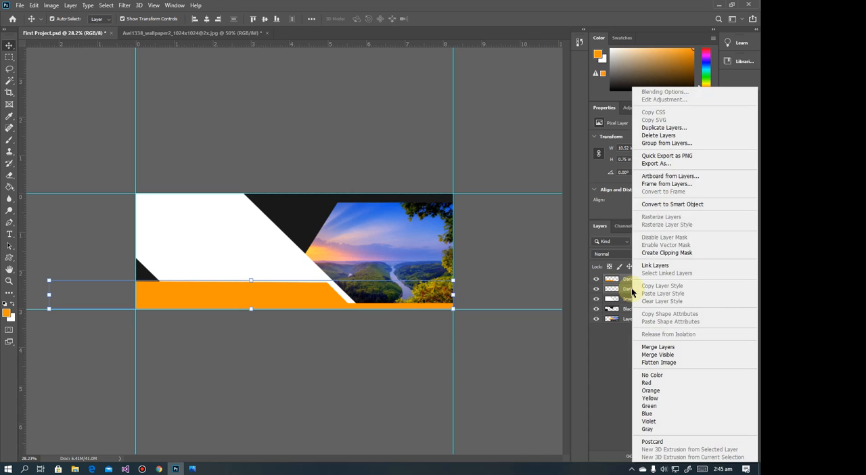
left_click(655, 346)
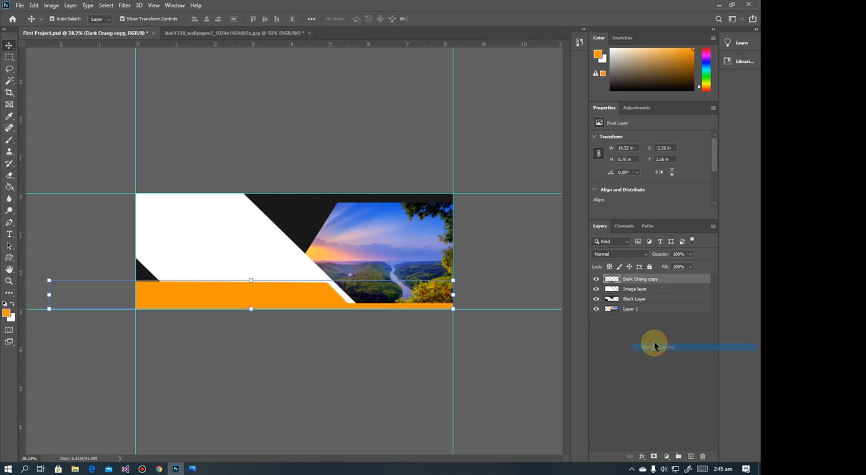
Toggle the merged orange layer's visibility off and on to check it, and compare the banner with the reference in Photos
left_click(596, 279)
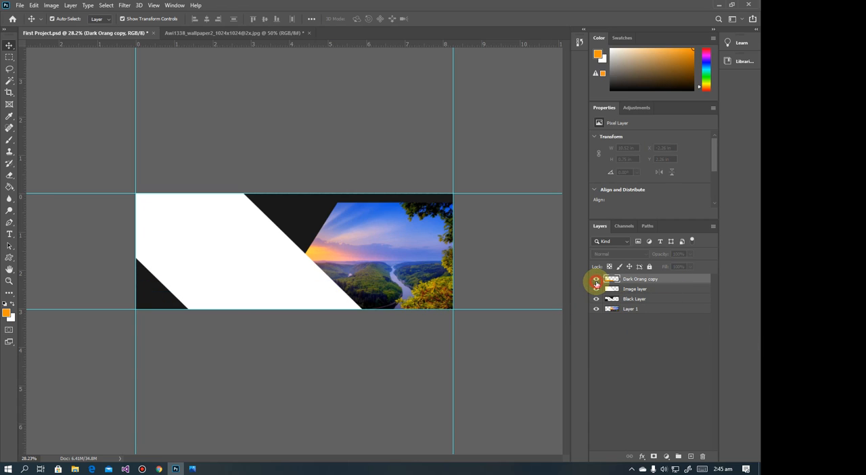
left_click(596, 279)
left_click(596, 279)
left_click(596, 279)
left_click(595, 279)
left_click(596, 279)
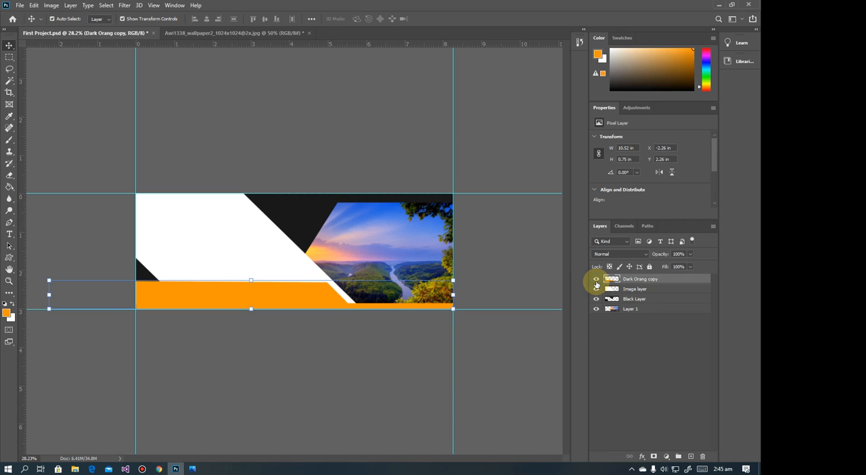
left_click(194, 469)
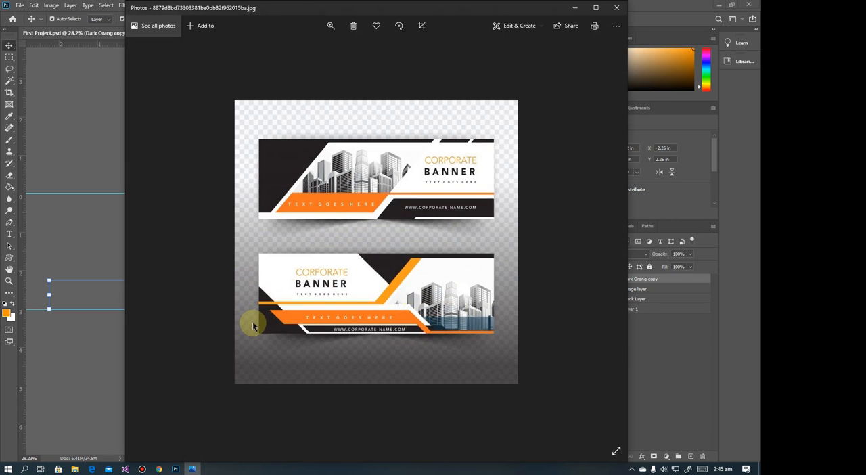
Back in Photoshop, marquee a strip about 5.28 × 0.21 in along the orange band's lower left edge and delete its orange pixels
left_click(574, 8)
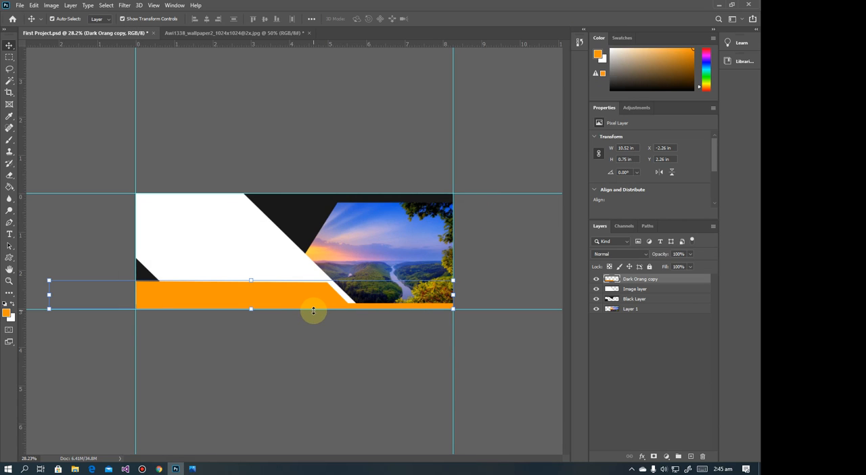
scroll(316, 324, "up", 6)
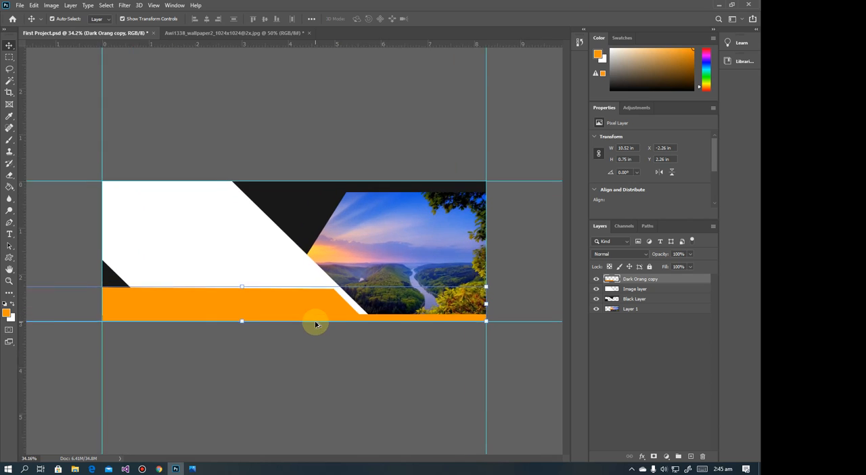
scroll(315, 324, "down", 5)
key("ctrl+0")
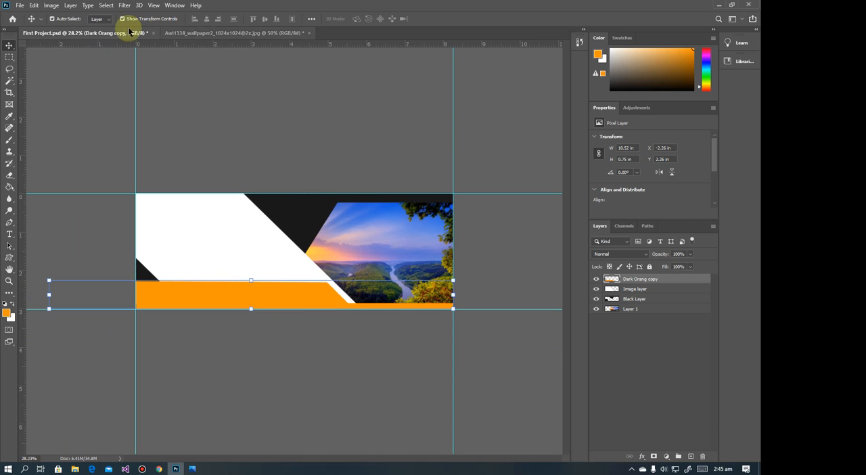
left_click(9, 56)
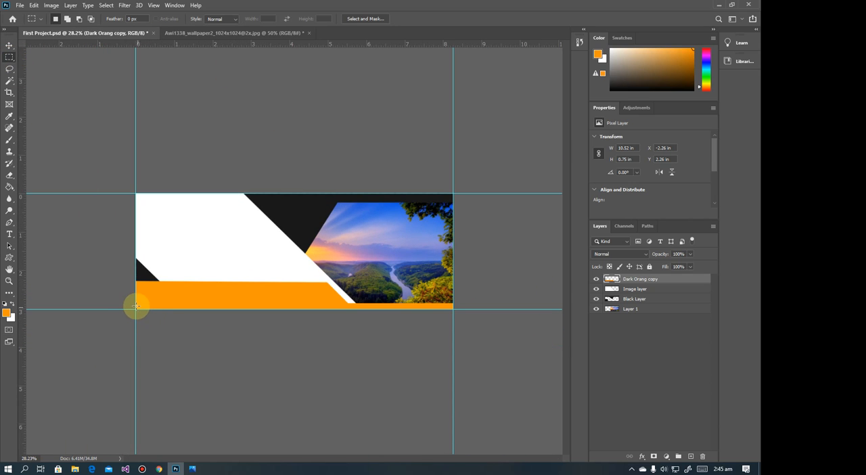
left_click_drag(135, 300, 338, 309)
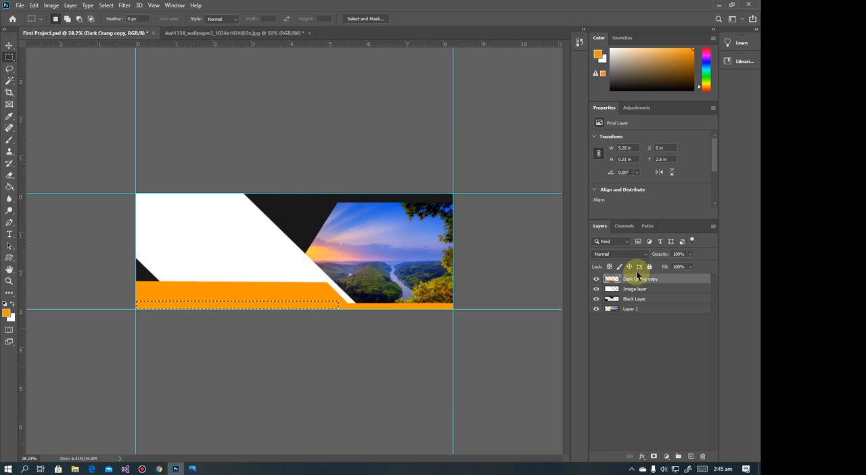
key("Delete")
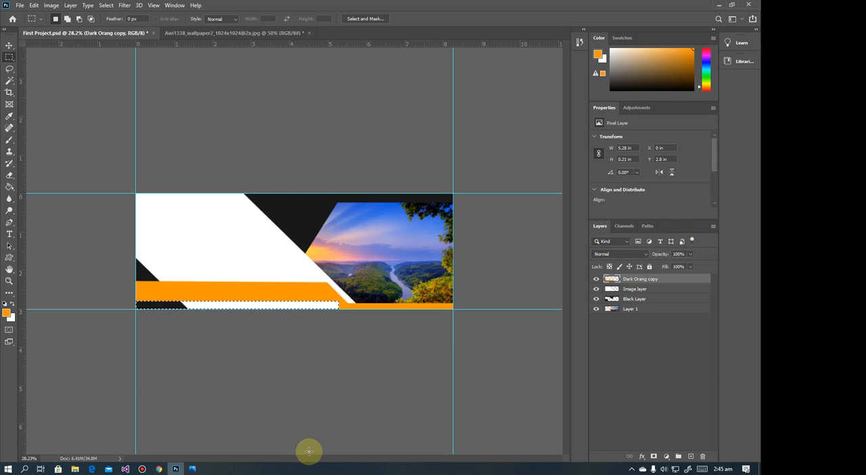
Compare the cut orange band with the reference banner in Photos and clear the rectangular selection in Photoshop
left_click(192, 468)
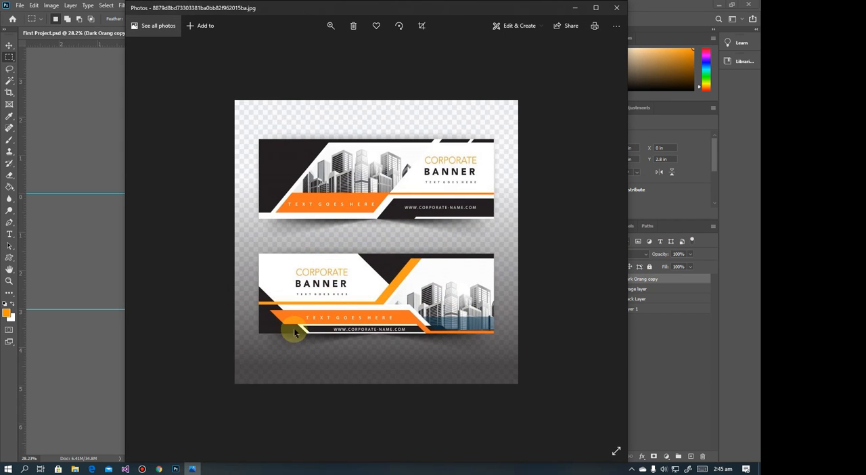
left_click(574, 8)
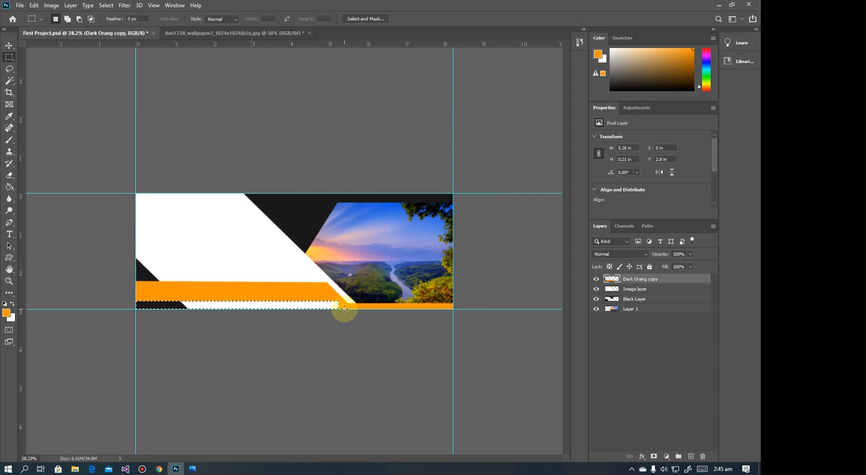
scroll(345, 309, "up", 3)
scroll(344, 308, "up", 5)
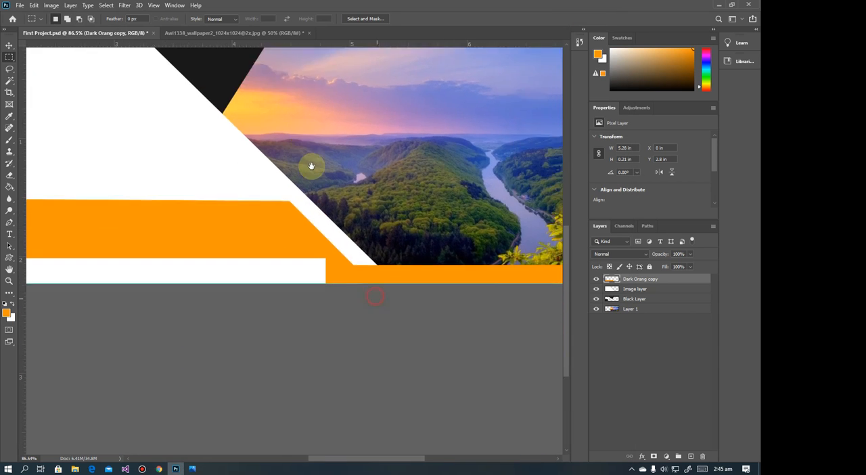
left_click(34, 56)
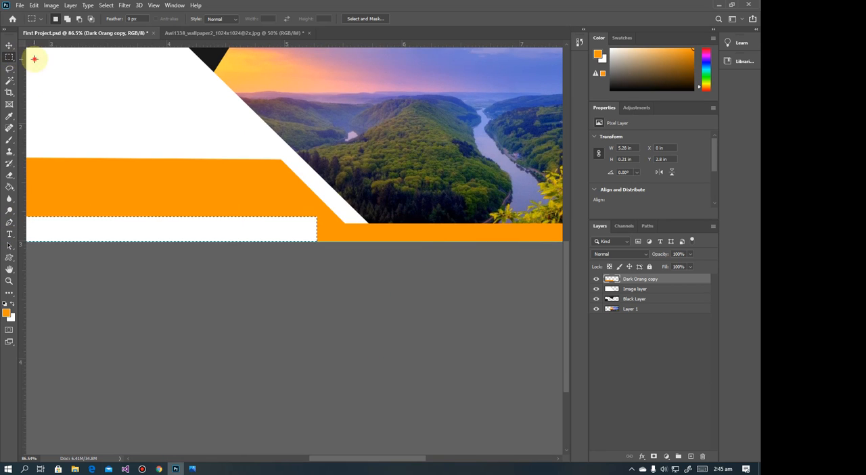
Draw a closed triangular Pen path about 0.54 × 0.33 in at the cut-out's right end, with its right side parallel to the band's slant
left_click(8, 224)
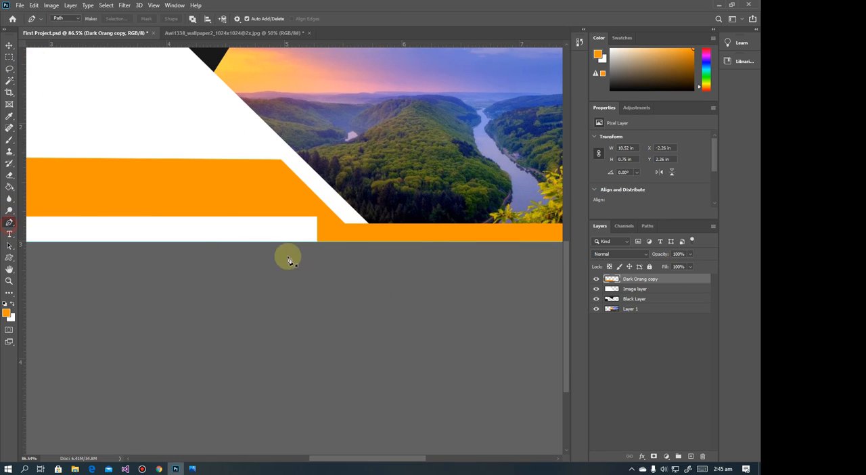
left_click(317, 218)
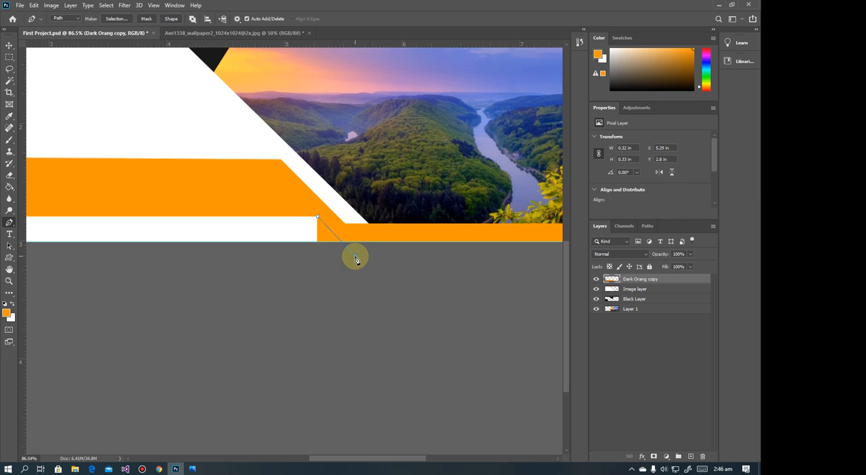
left_click(355, 255)
left_click_drag(317, 217, 302, 249)
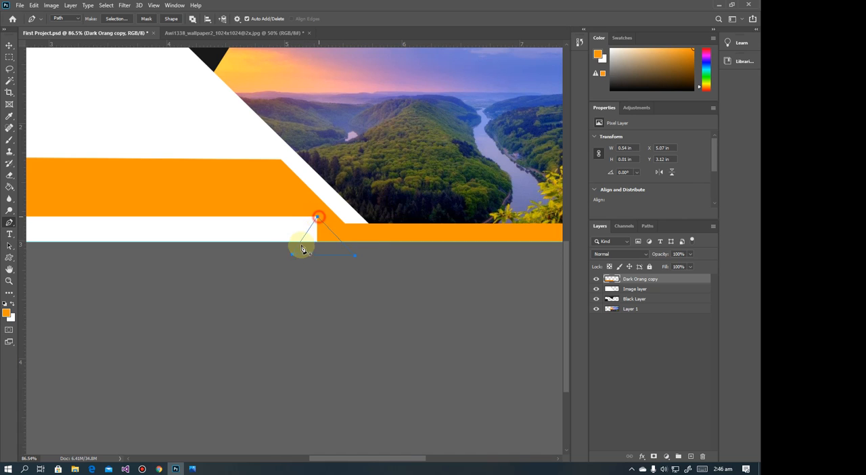
Turn the triangular path into a selection, delete the orange inside it to slant the cut-out's end, and deselect
right_click(301, 249)
right_click(321, 229)
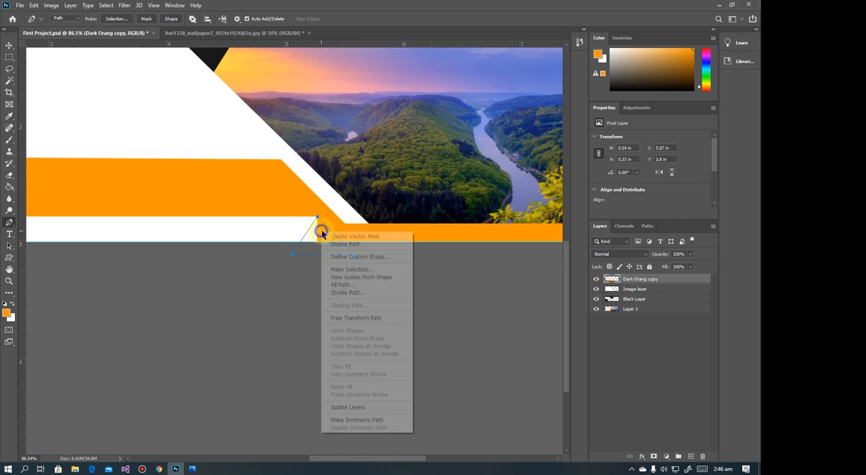
left_click(341, 269)
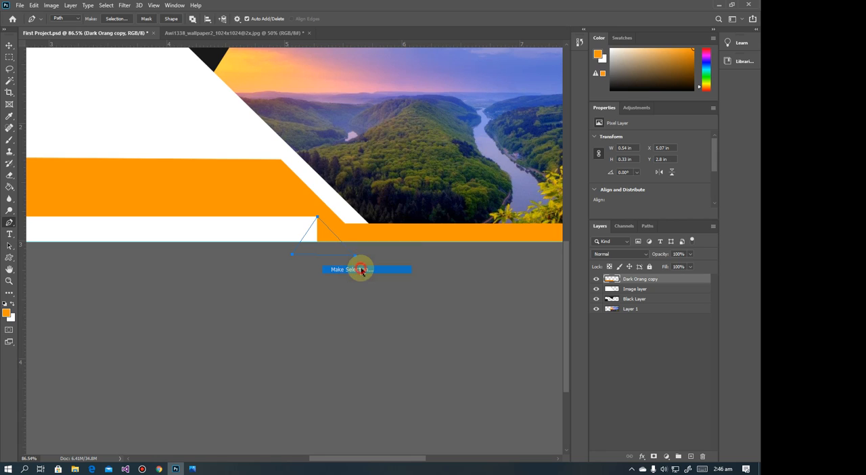
key("Return")
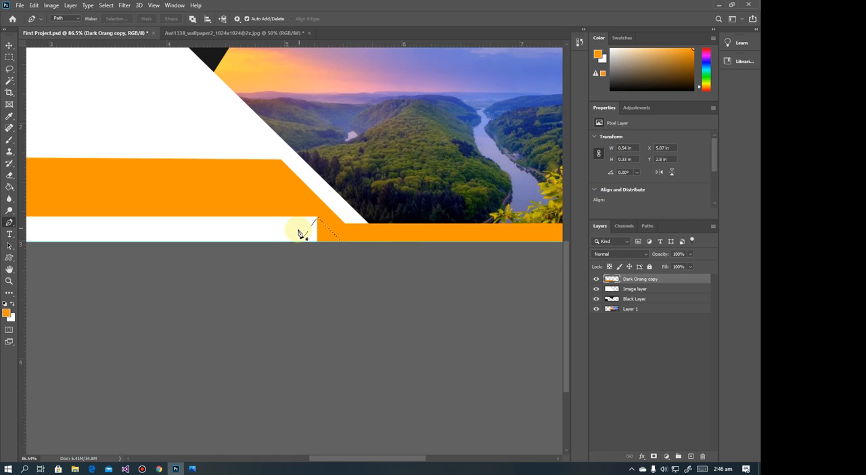
key("Delete")
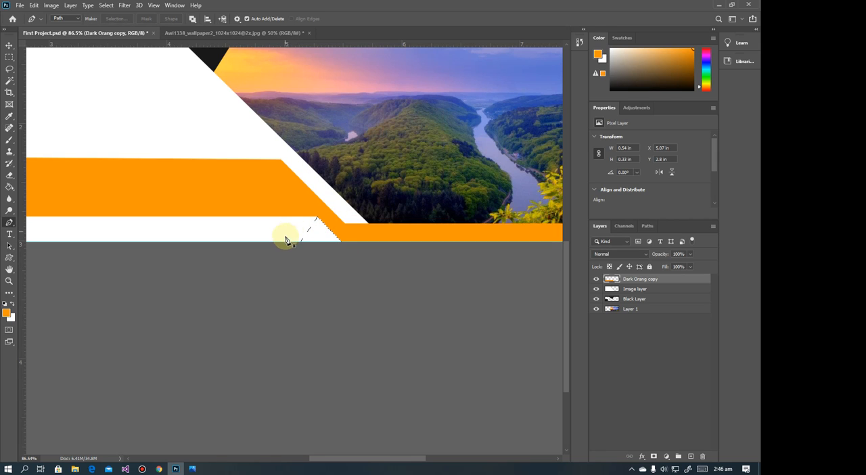
scroll(298, 236, "down", 4)
key("ctrl+d")
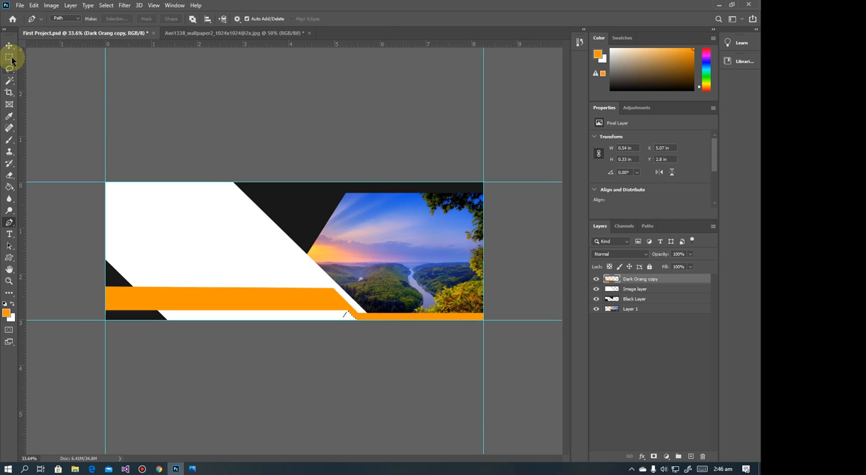
left_click(9, 45)
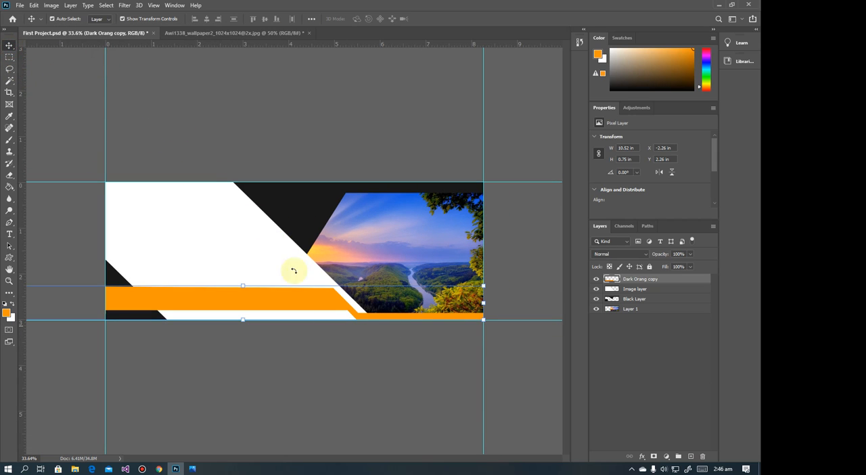
Toggle the orange layer's visibility off and on to check the slanted cut, and compare the banner with the reference in Photos
left_click(596, 278)
left_click(595, 279)
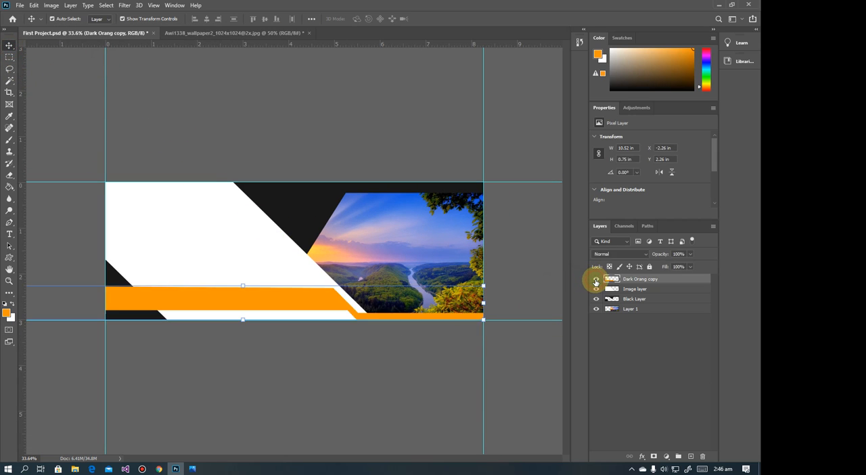
left_click(596, 279)
left_click(596, 279)
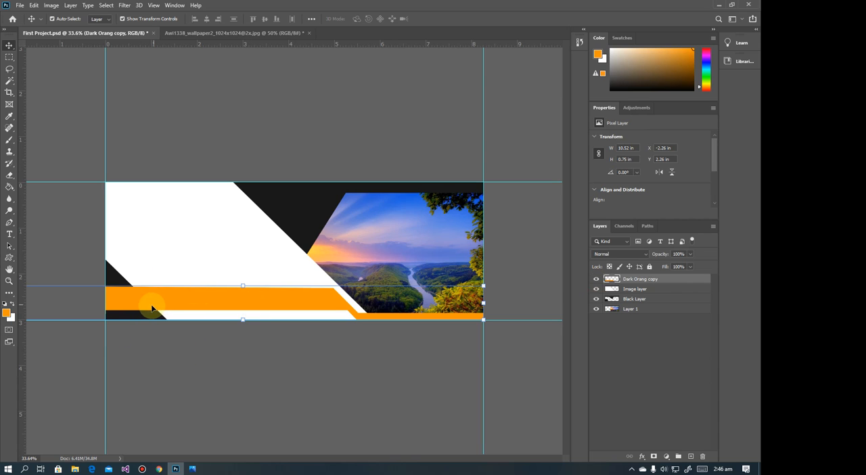
left_click(192, 468)
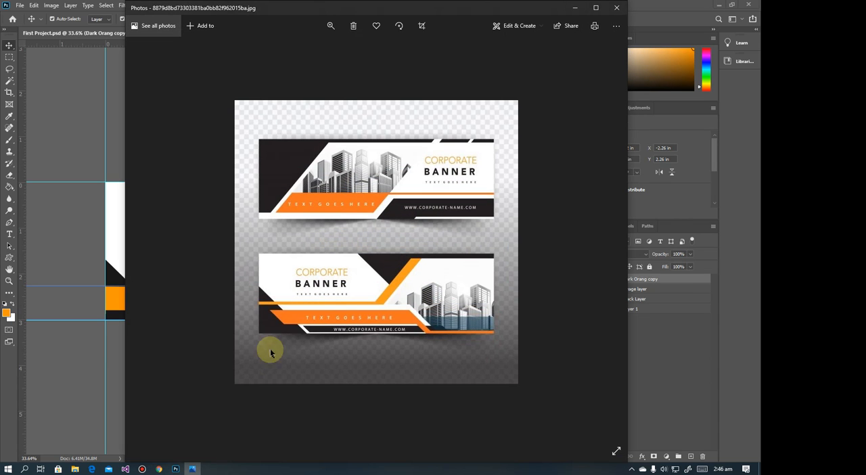
left_click(574, 4)
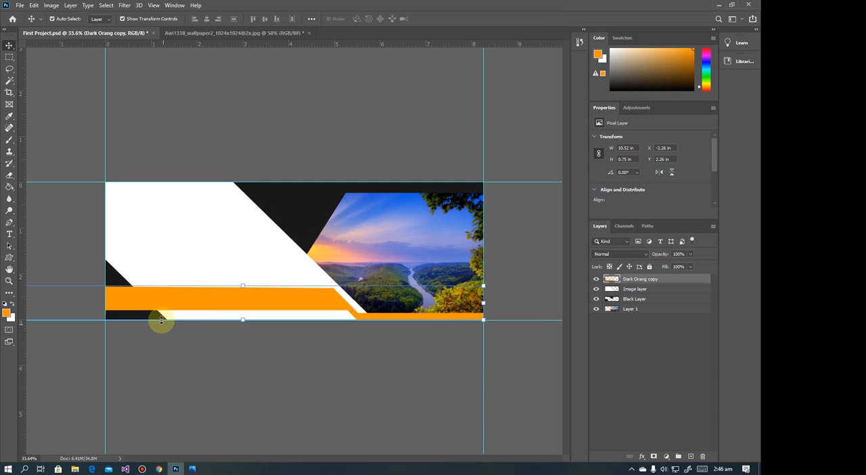
Draw a closed four-point Pen path about 1.23 × 0.71 in over the orange band's left end, with a slanted side parallel to the black shape's edge
scroll(161, 321, "up", 4)
left_click_drag(125, 216, 357, 208)
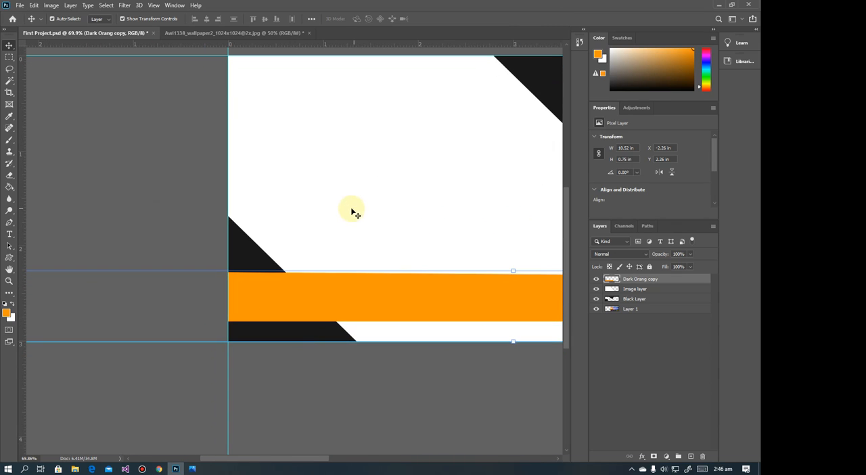
left_click(9, 225)
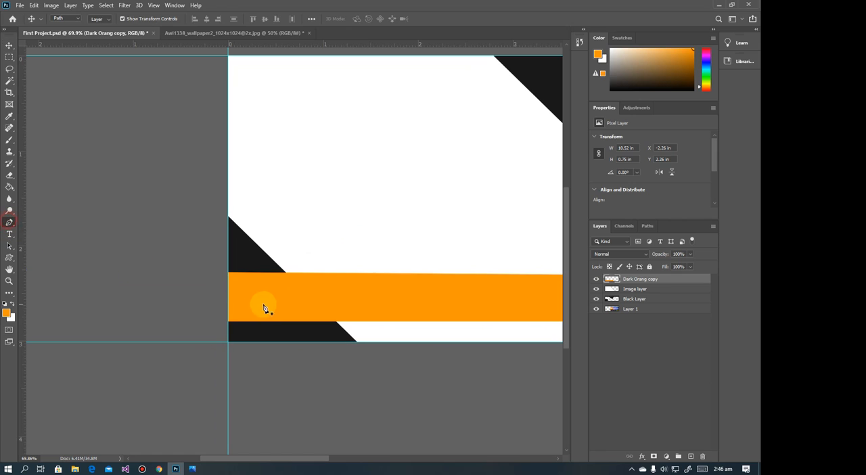
left_click(251, 269)
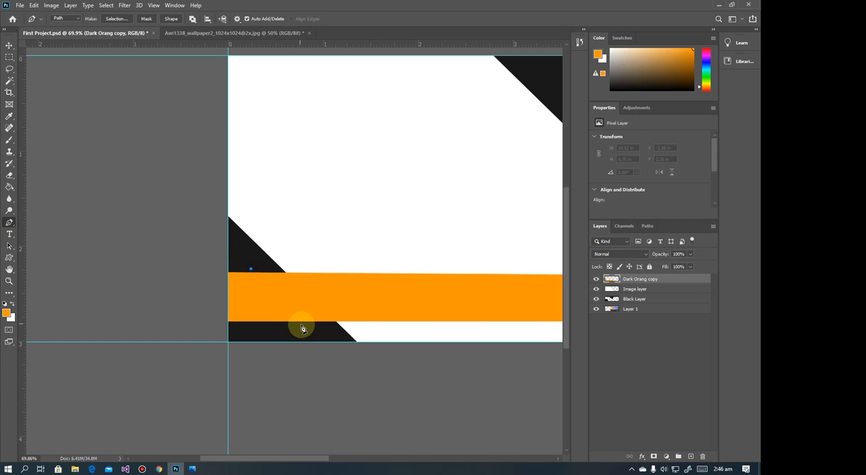
left_click(318, 331)
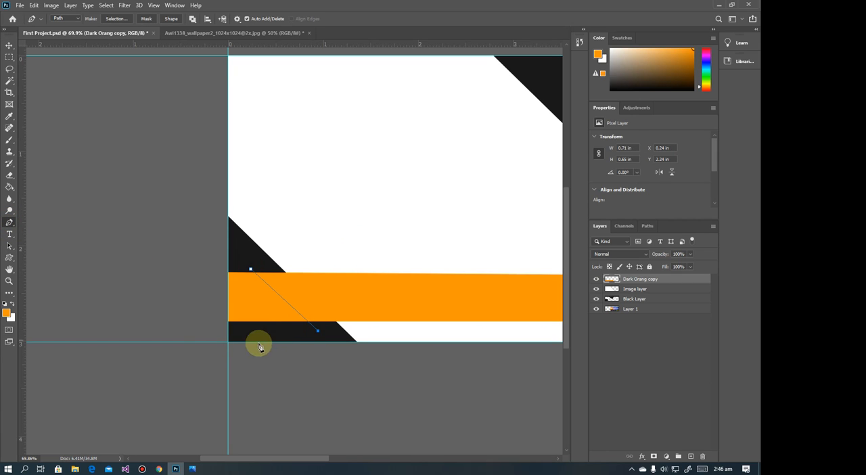
left_click(201, 334)
left_click(212, 266)
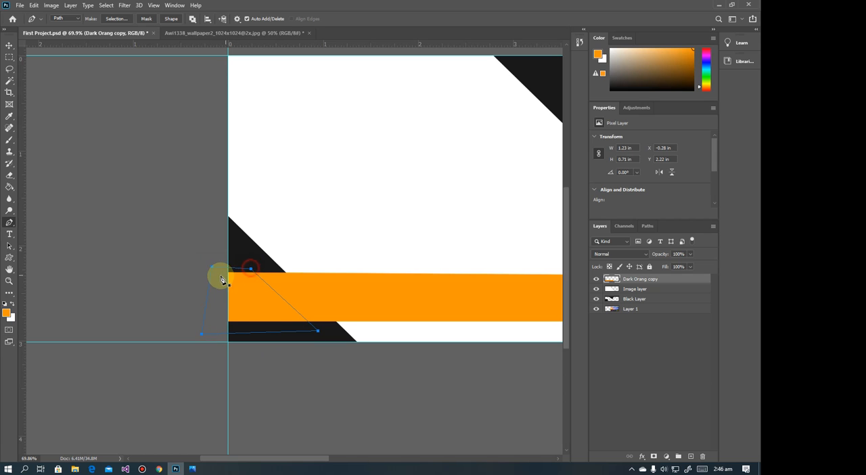
Turn the four-point path into a selection with 0 px feather, delete the orange band's left end inside it, and deselect
right_click(237, 288)
left_click(280, 127)
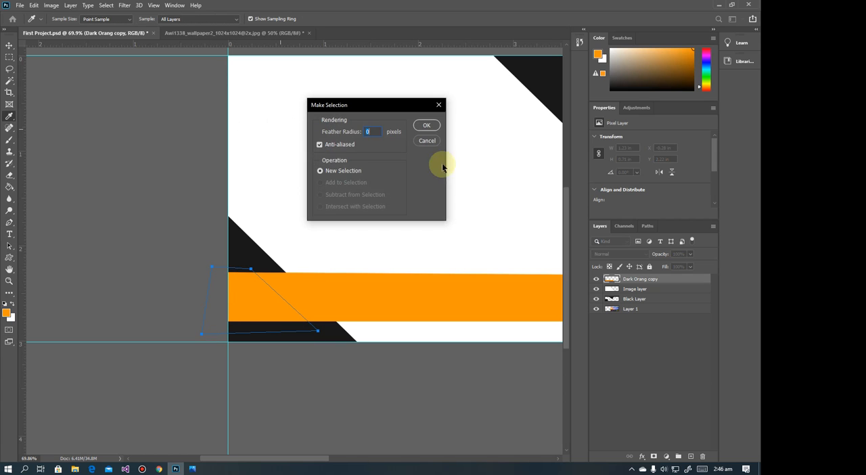
key("Return")
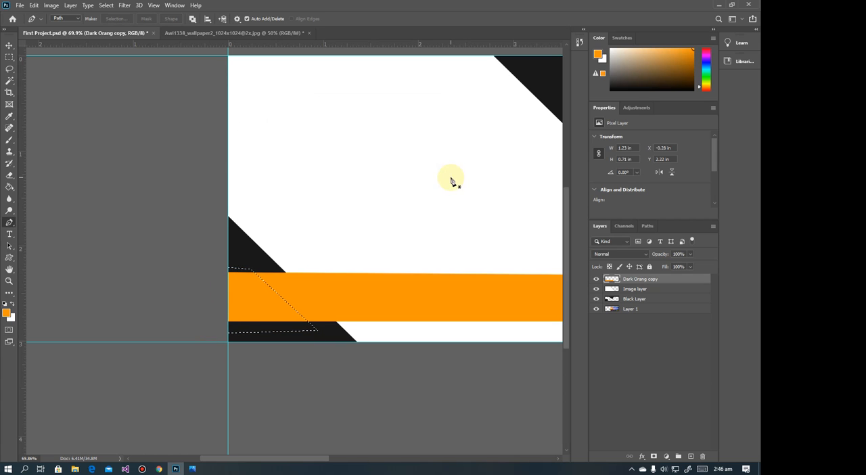
key("Delete")
scroll(331, 278, "down", 4)
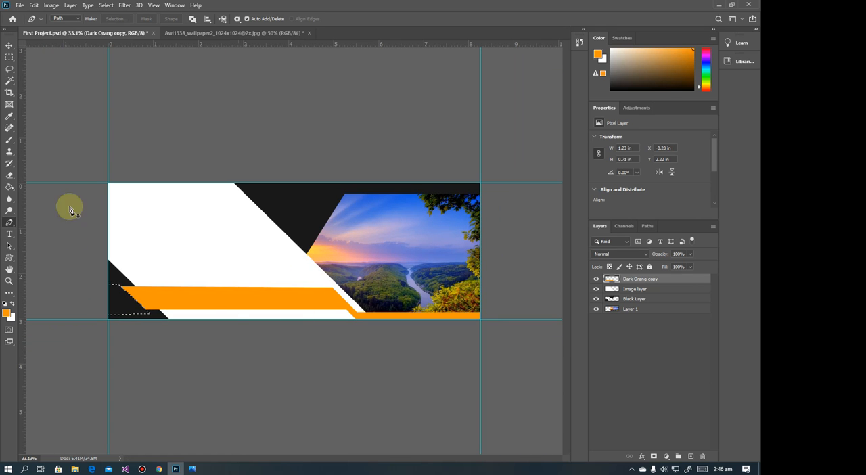
left_click(11, 59)
left_click(41, 70)
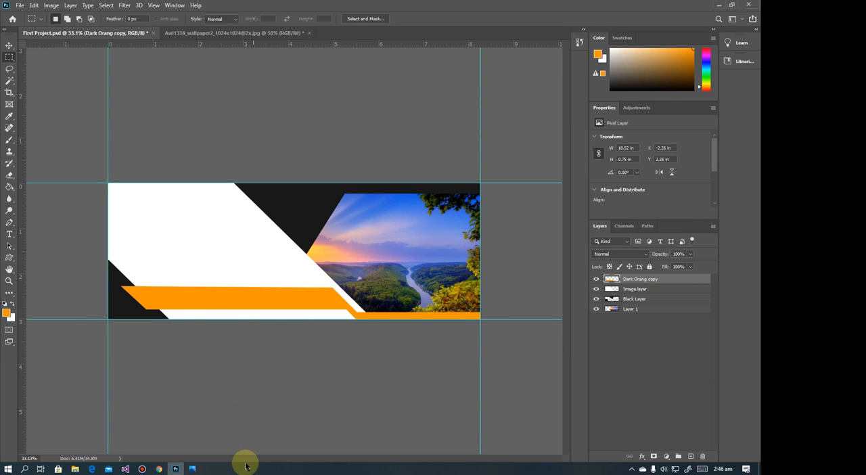
Compare the banner with its slanted orange left end against the reference image in Photos
left_click(192, 468)
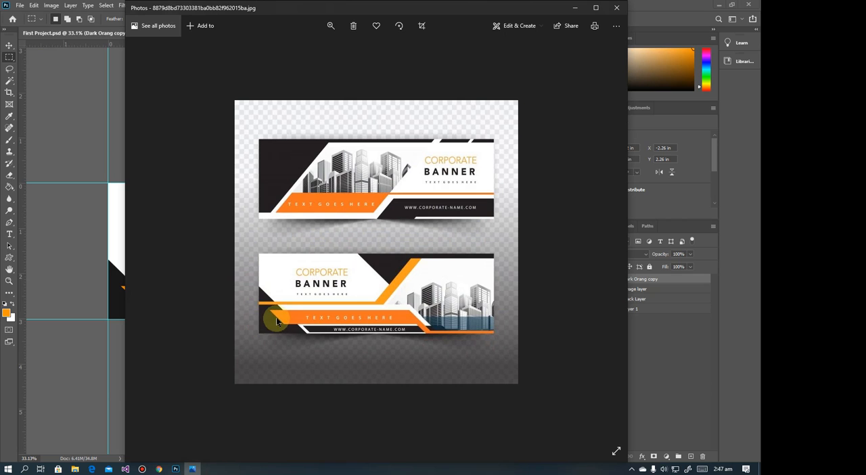
left_click(574, 7)
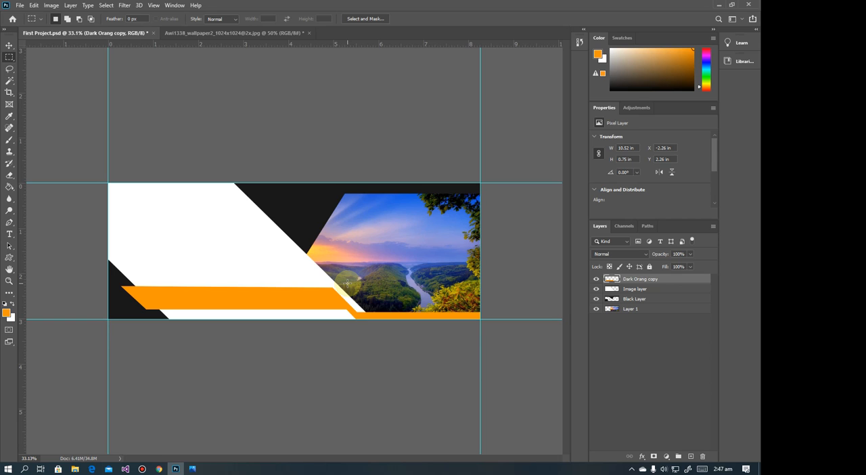
scroll(264, 289, "down", 2)
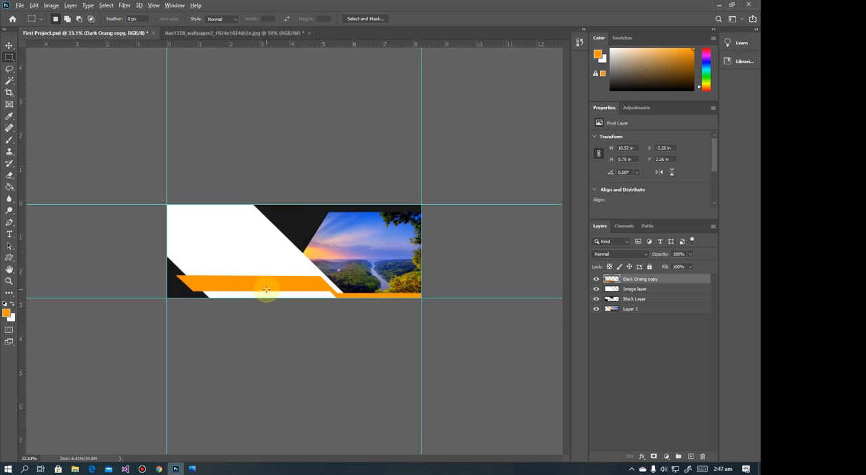
Compare the banner's orange band and picture area with the reference image in Photos
scroll(265, 289, "up", 3)
left_click(192, 469)
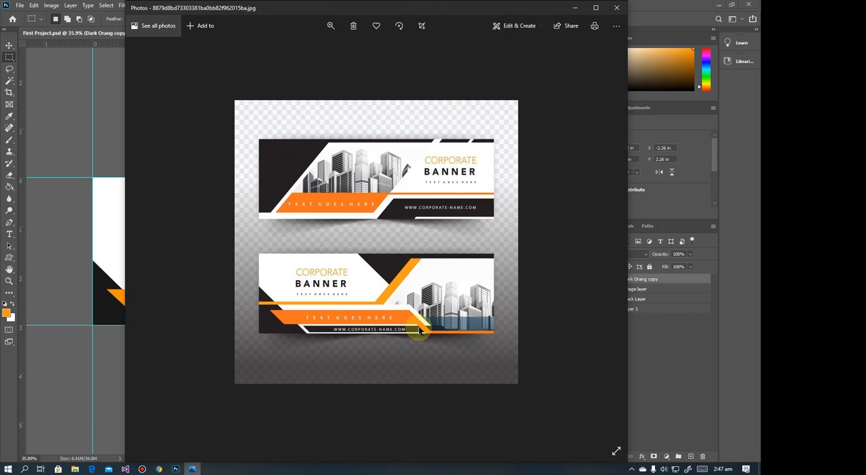
left_click(576, 10)
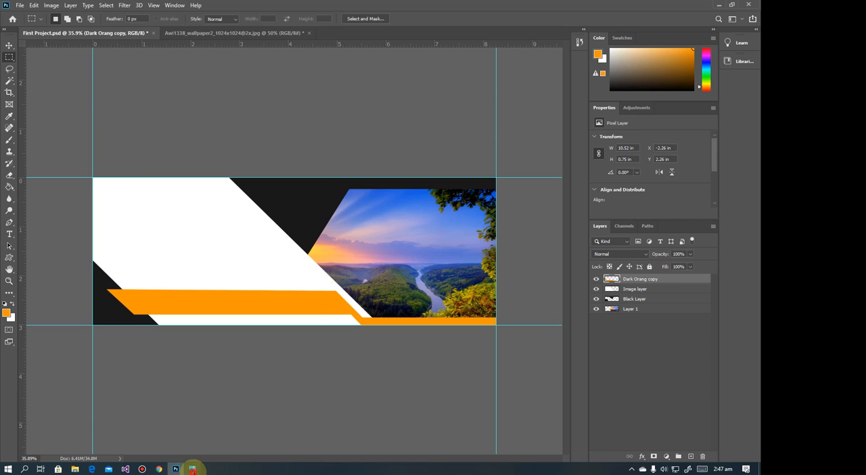
left_click(192, 468)
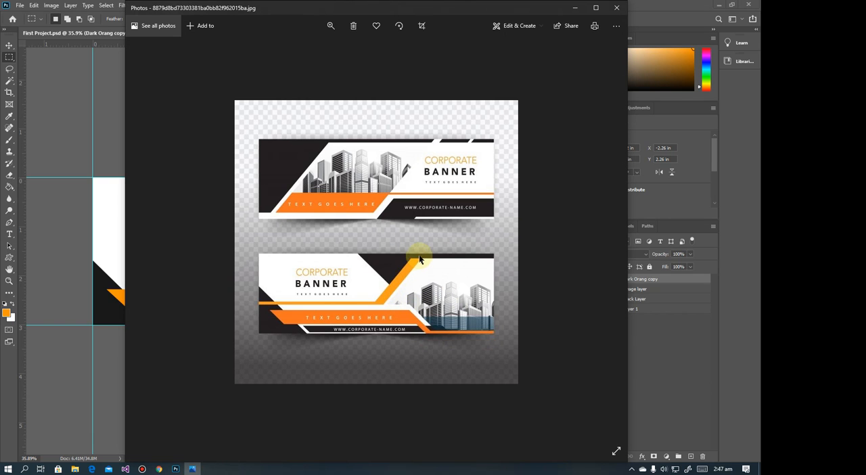
left_click(575, 8)
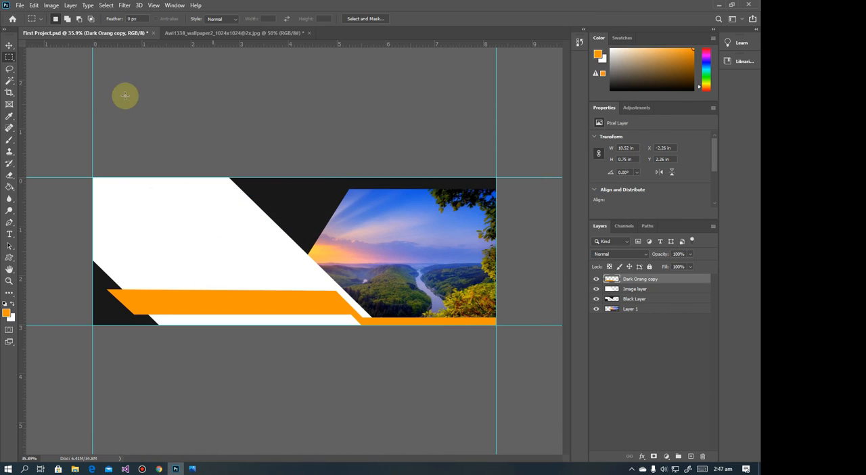
left_click(9, 45)
left_click(232, 232)
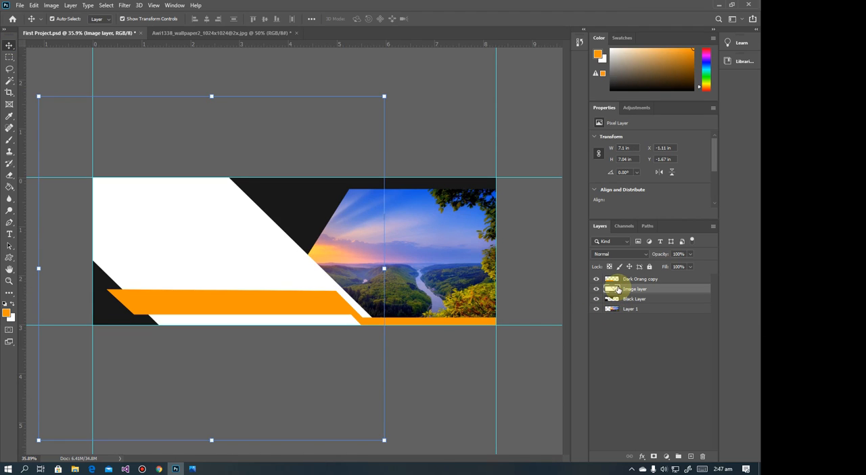
left_click_drag(617, 289, 691, 456)
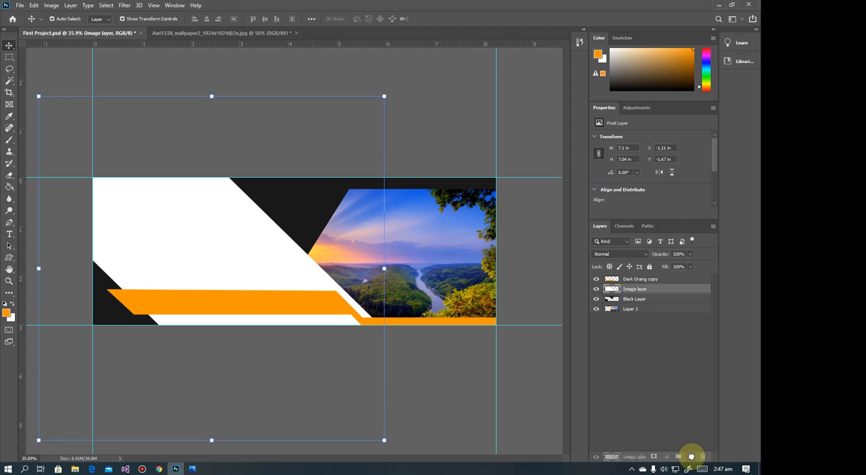
left_click_drag(690, 456, 691, 456)
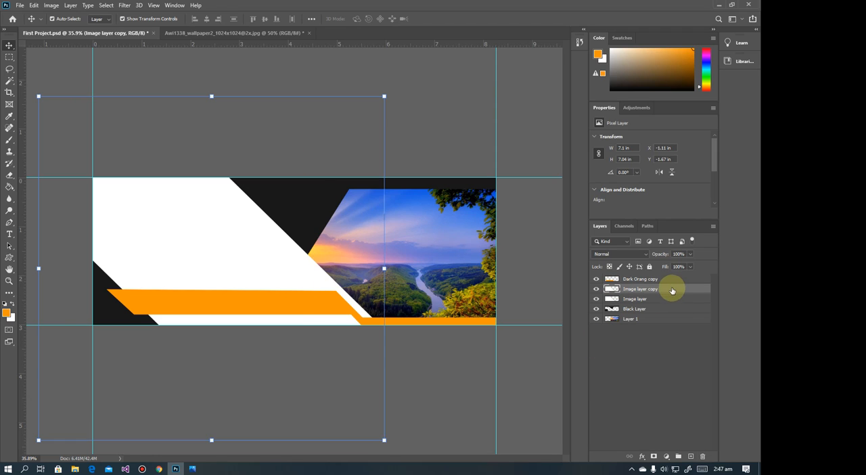
left_click(191, 468)
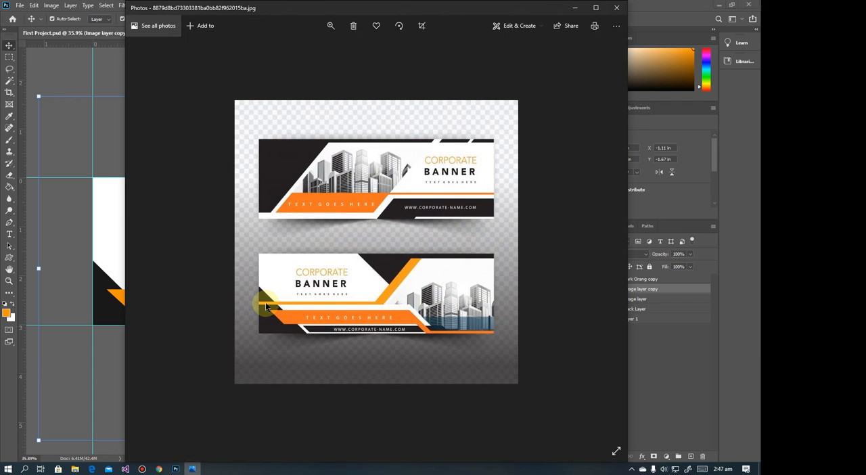
left_click(573, 8)
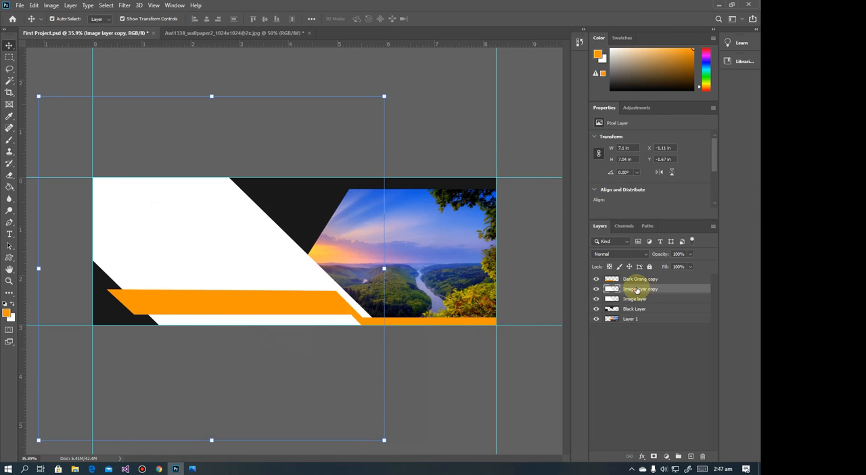
key("Delete")
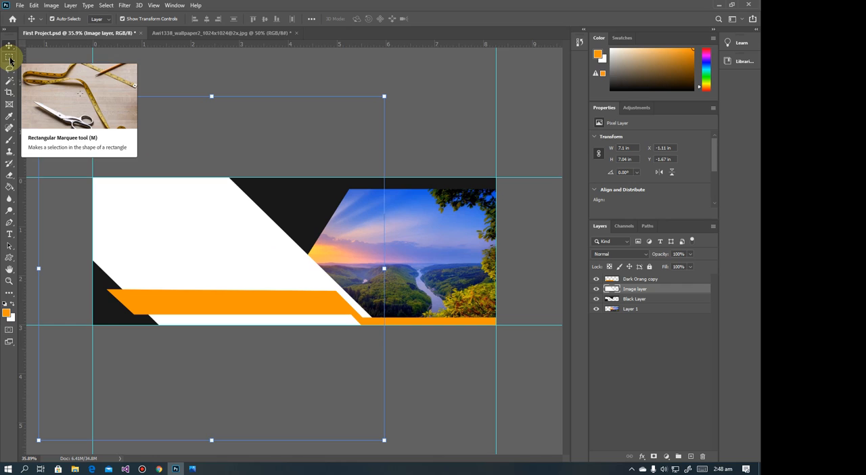
Draw a closed Pen path about 1.39 × 0.69 in over the white band between the black triangle's tip and the orange band, continuing the picture's slant
left_click(9, 222)
scroll(311, 258, "up", 3)
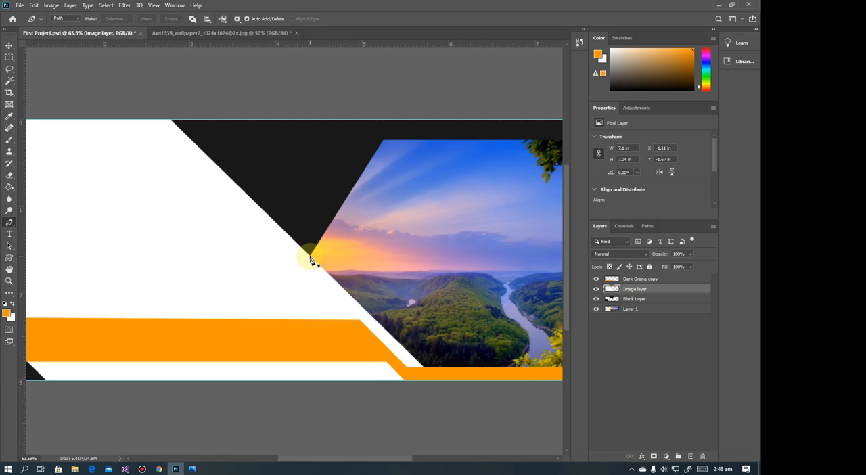
left_click(310, 257)
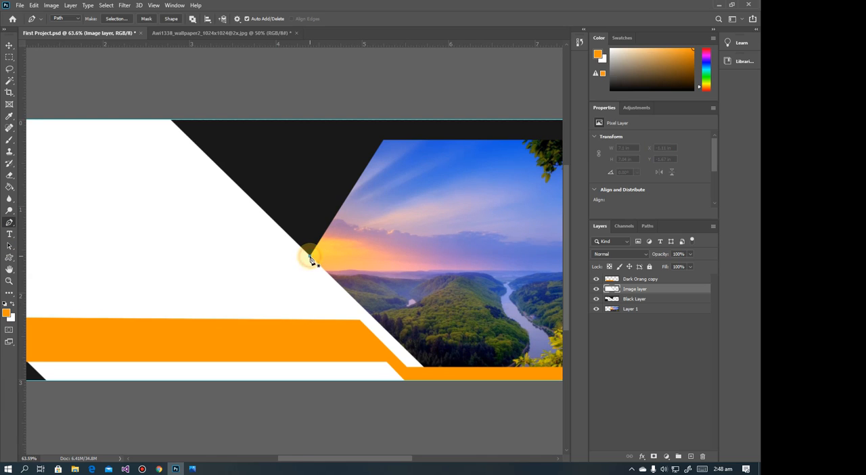
left_click(267, 314)
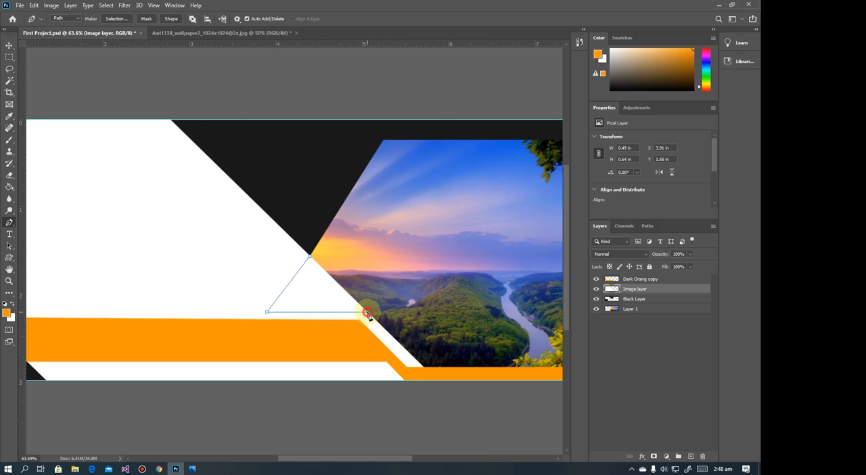
left_click_drag(386, 312, 360, 284)
left_click_drag(309, 259, 325, 252)
Turn the path into a selection with 0 px feather, delete the Image layer's white inside it to reveal the picture, and deselect
right_click(328, 276)
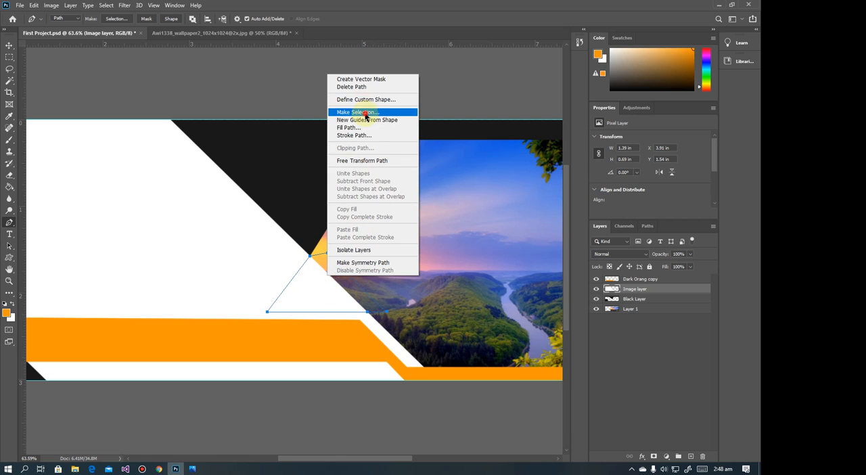
left_click(362, 112)
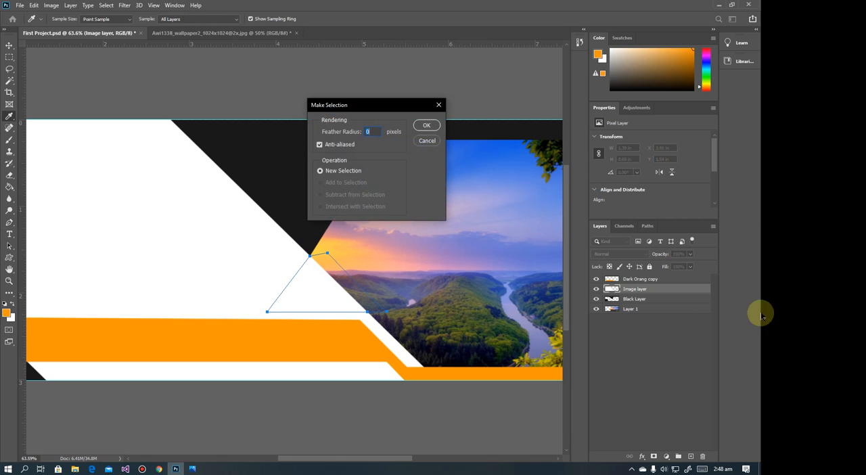
left_click(426, 125)
key("Delete")
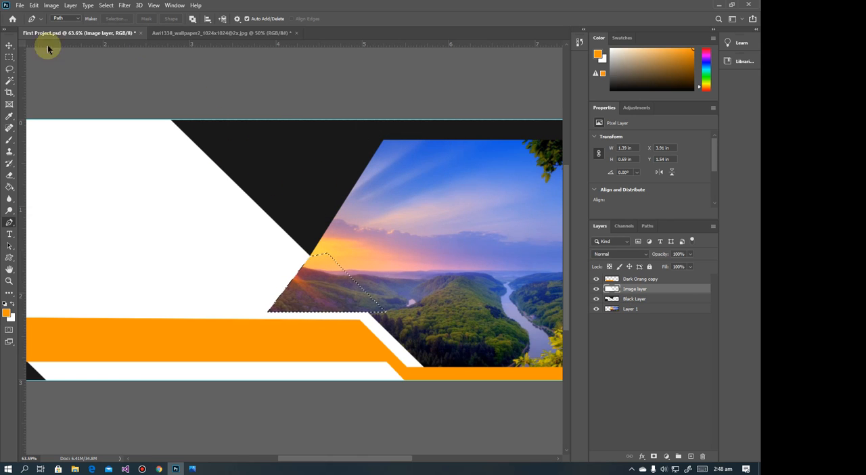
left_click(11, 57)
left_click(61, 56)
scroll(339, 233, "down", 5)
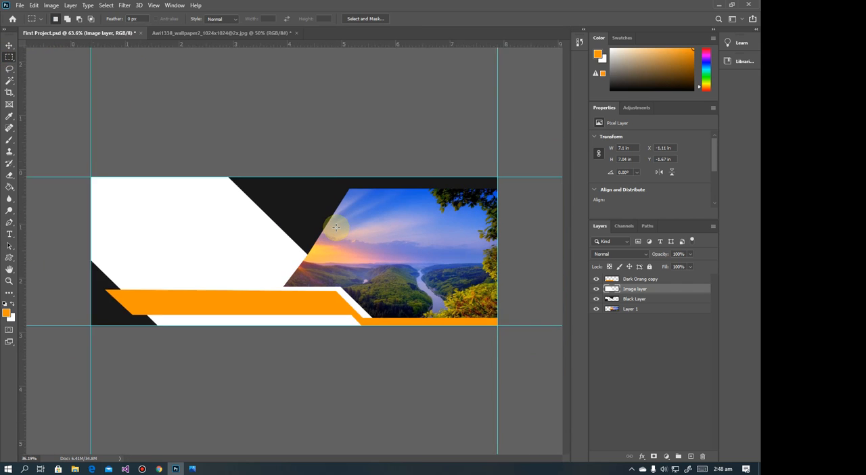
Check the slanted strip beside the picture in the reference banner in Photos, then return to Photoshop
left_click(192, 468)
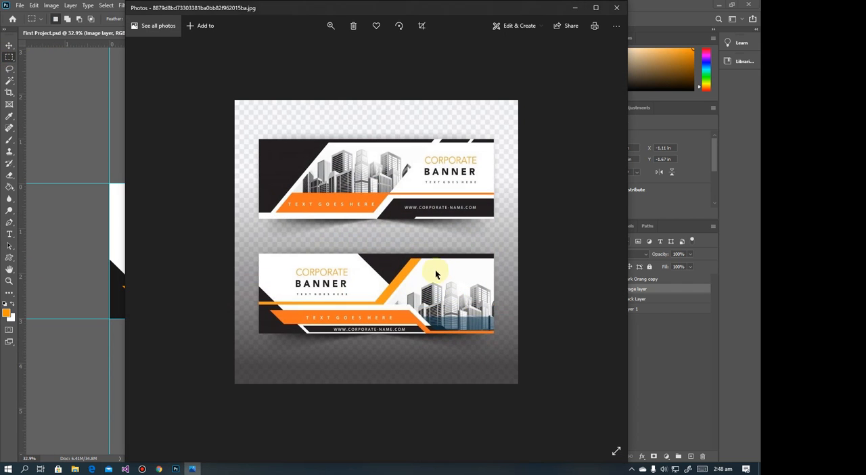
scroll(406, 296, "down", 1)
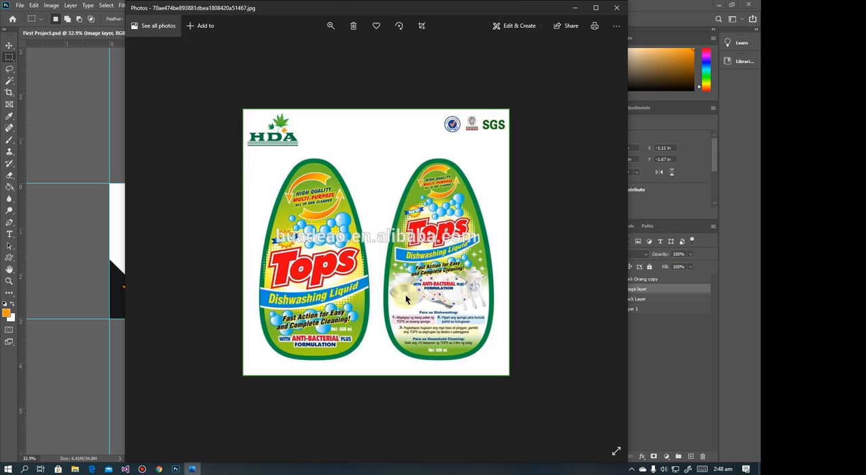
scroll(406, 296, "up", 1)
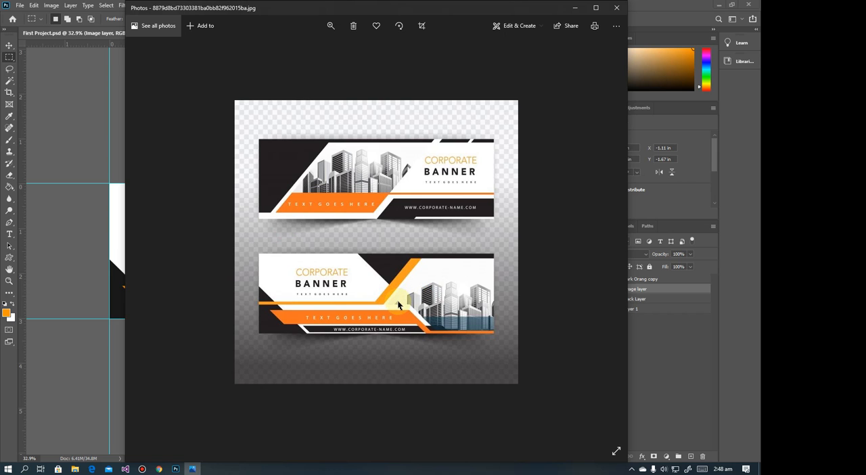
left_click(574, 8)
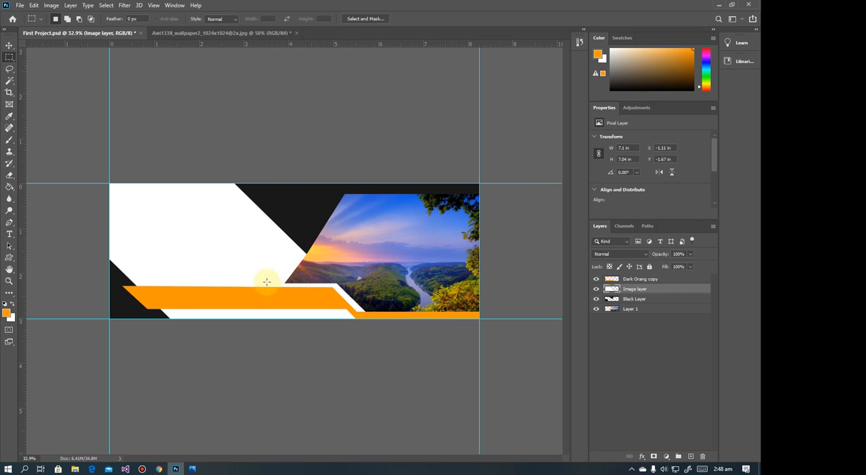
Draw a narrow slanted four-point Pen path about 1.69 × 2.03 in along the picture's slanted edge and turn it into a selection
left_click(9, 57)
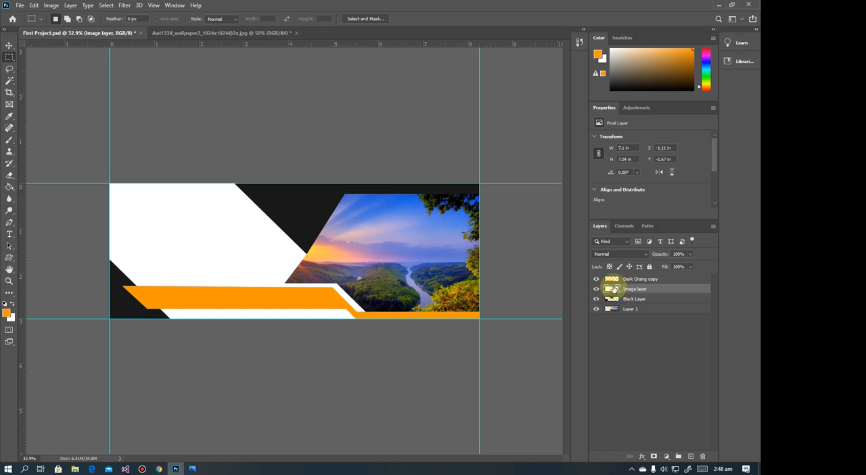
left_click(10, 223)
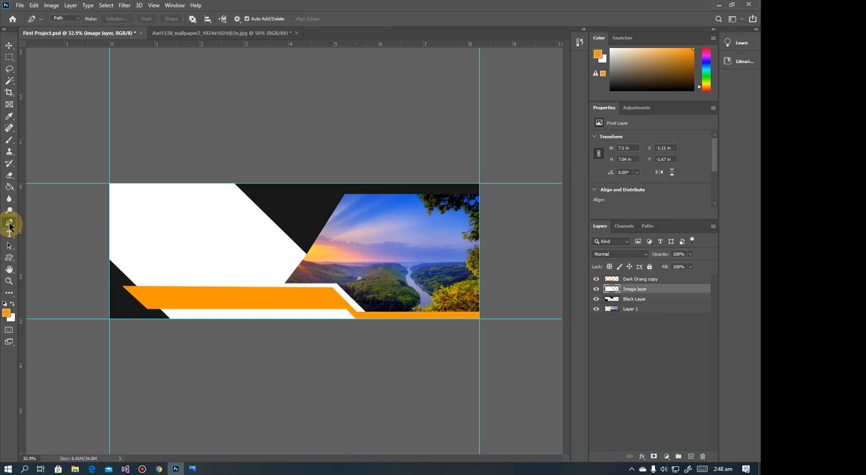
left_click(343, 193)
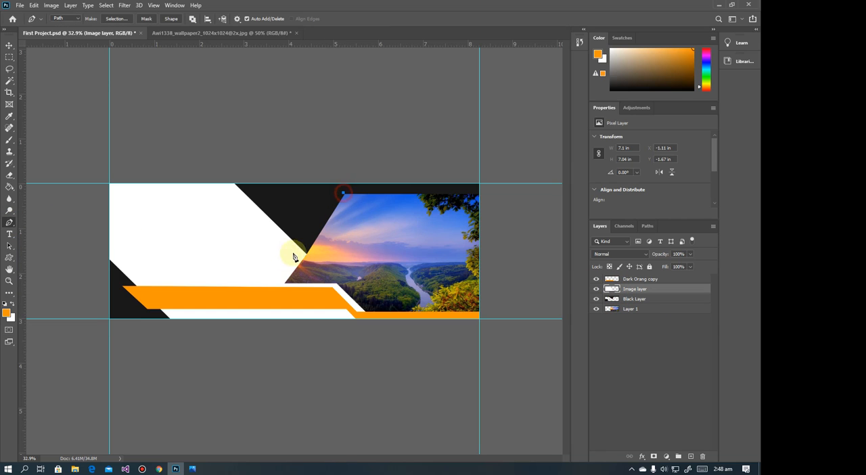
left_click(278, 283)
left_click(289, 283)
left_click(345, 197)
right_click(336, 216)
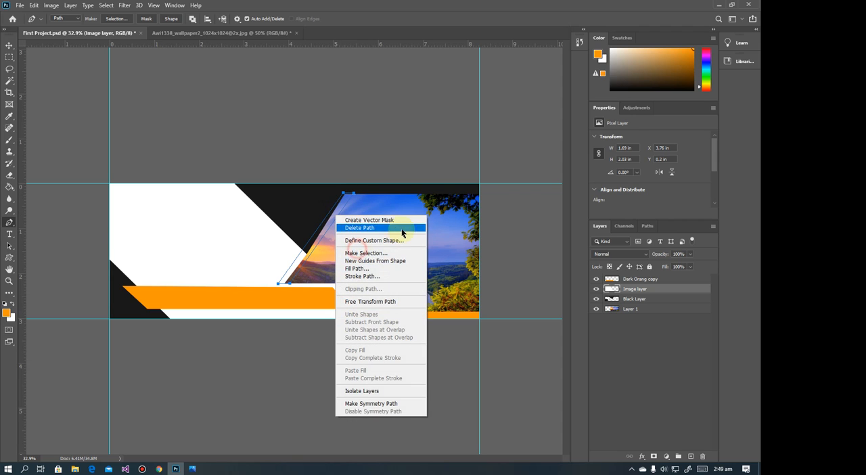
left_click(379, 253)
left_click(431, 125)
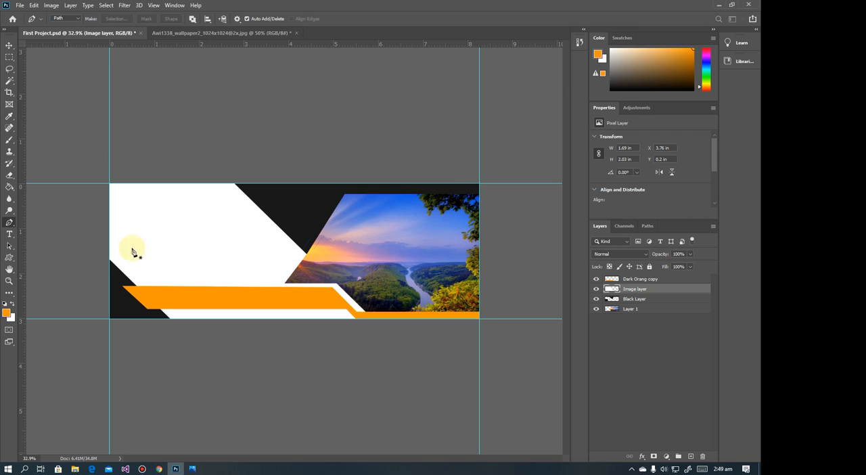
Set the foreground colour to white (#ffffff), fill the slanted selection on the Image layer with the Paint Bucket, and deselect
left_click(9, 315)
left_click(183, 242)
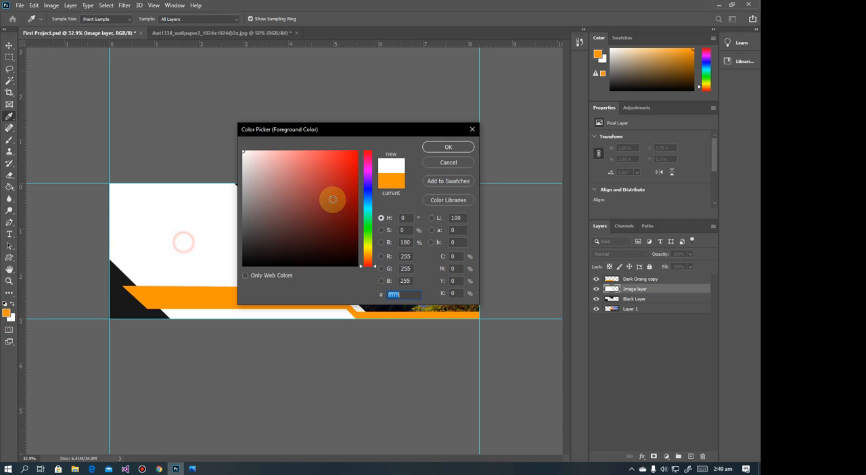
left_click(436, 150)
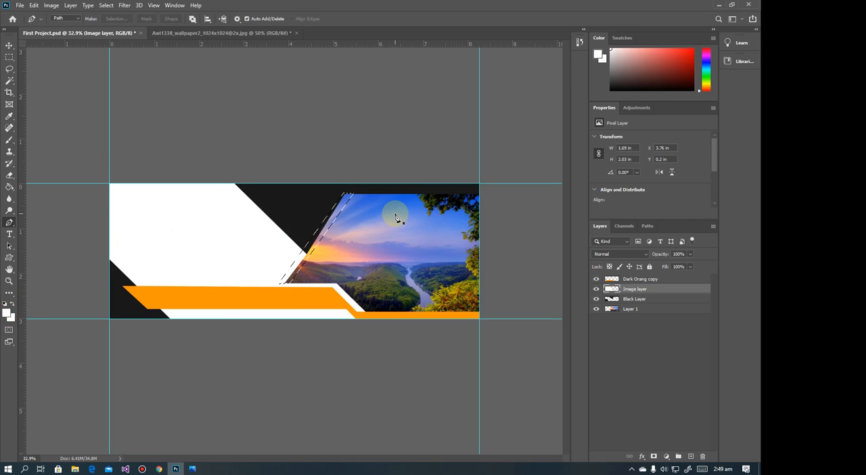
left_click(9, 186)
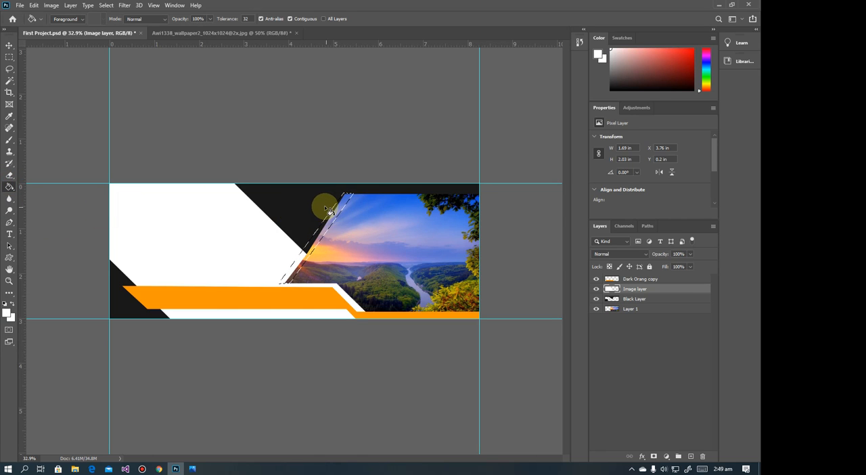
left_click(336, 222)
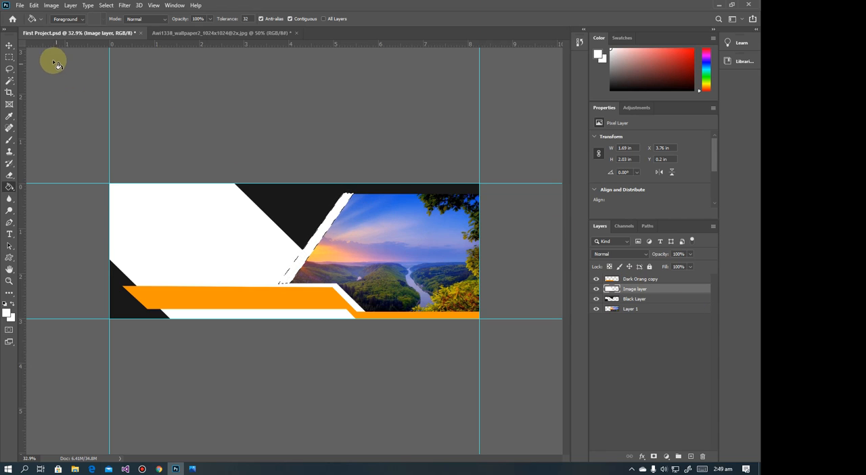
left_click(10, 57)
key("ctrl+d")
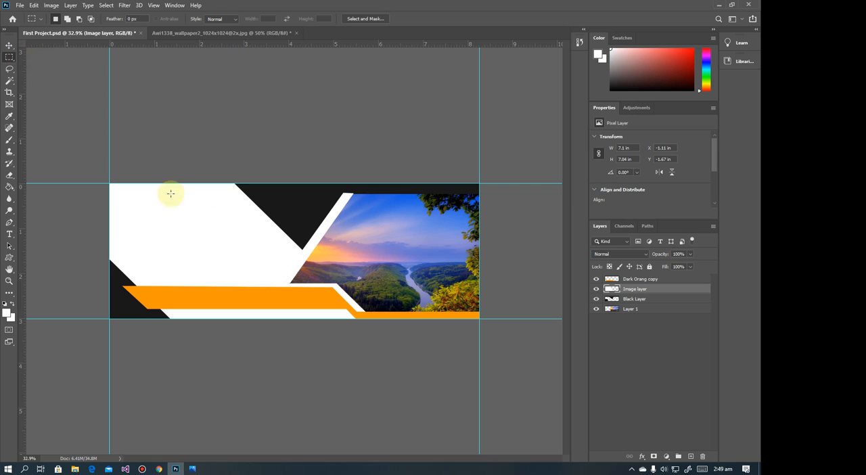
Trim the white slanted strip's overshoot above the picture on the Image layer using a marquee about 0.56 × 0.09 in, then deselect
left_click(10, 44)
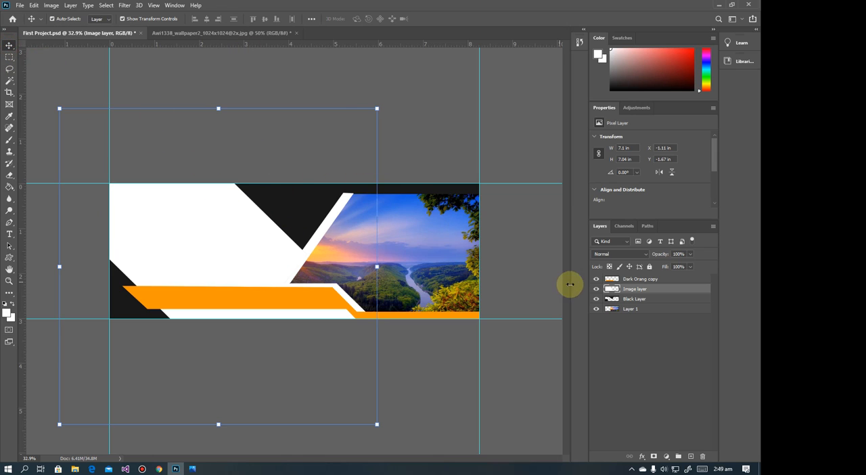
mouse_move(617, 293)
left_mouse_down()
mouse_move(622, 301)
mouse_move(617, 290)
left_mouse_up()
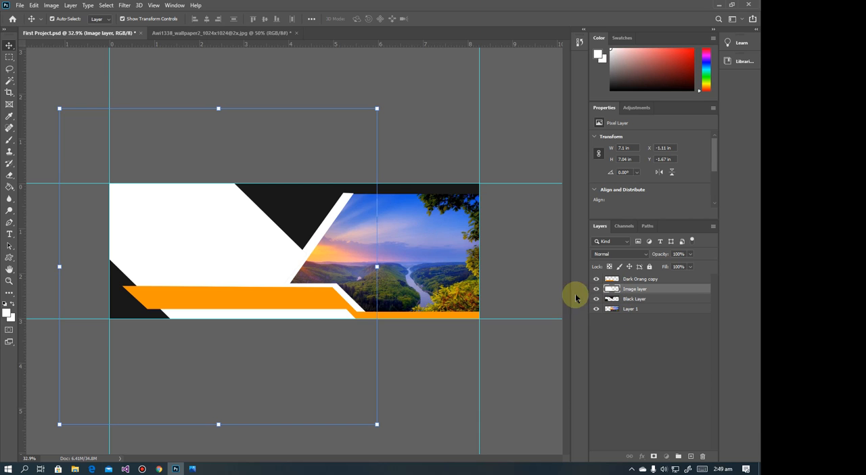
scroll(330, 185, "up", 8)
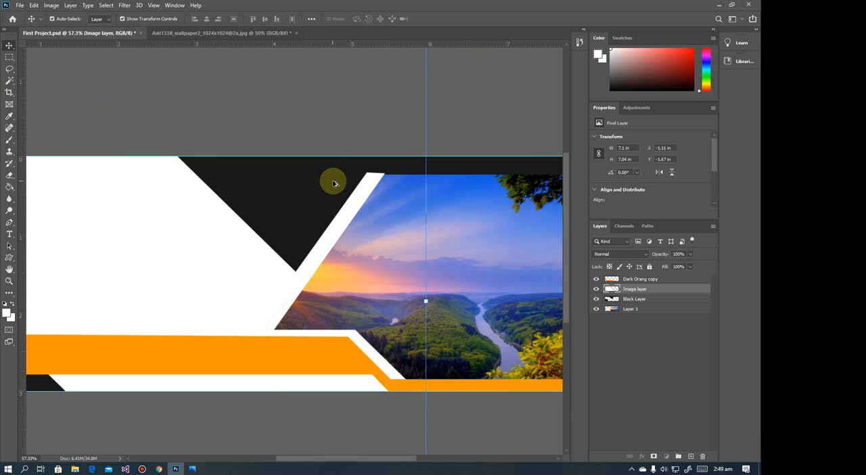
left_click_drag(455, 157, 390, 178)
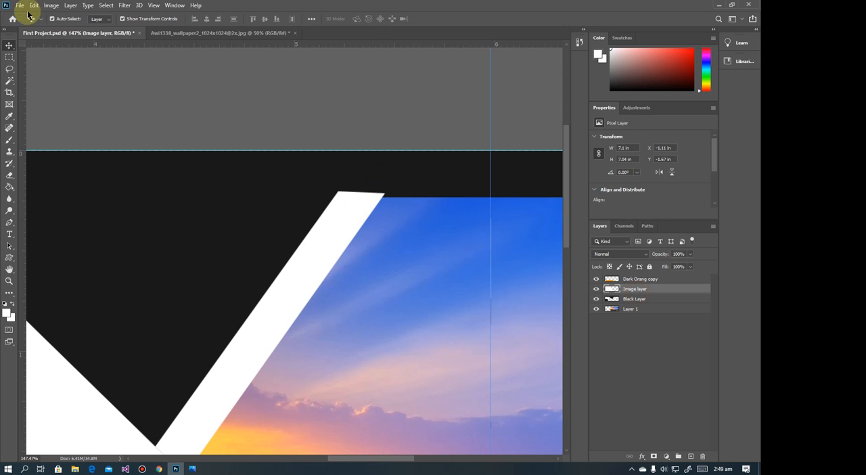
left_click(10, 56)
left_click_drag(438, 180, 327, 196)
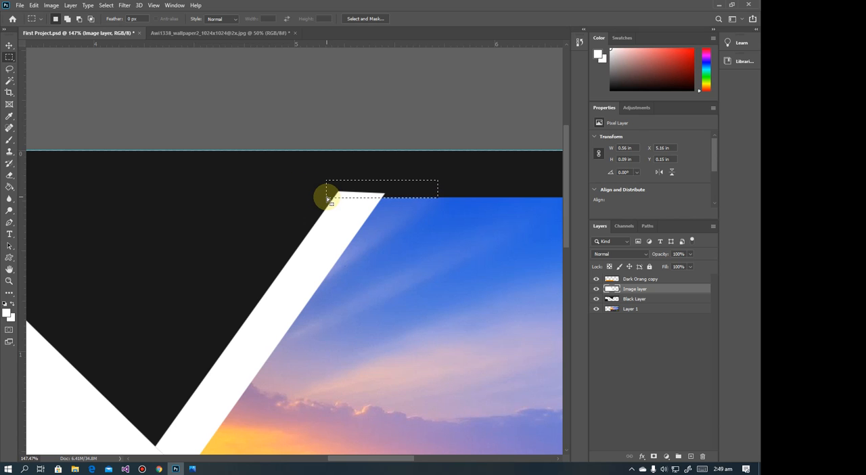
scroll(327, 197, "down", 10)
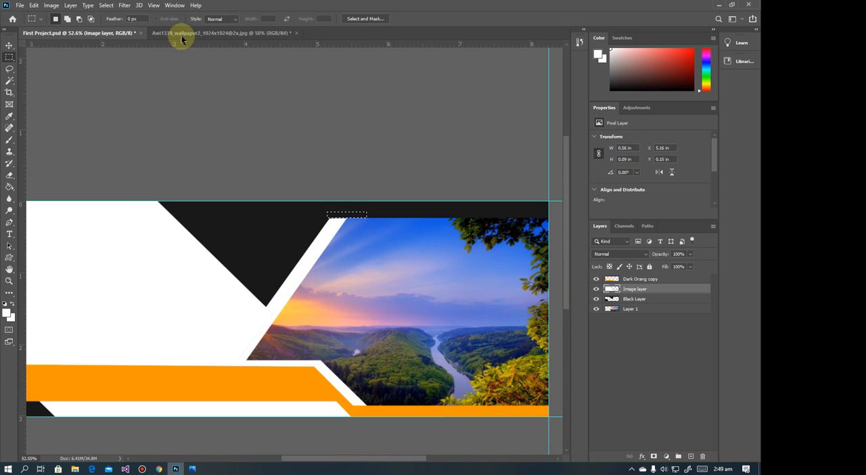
scroll(276, 170, "down", 4)
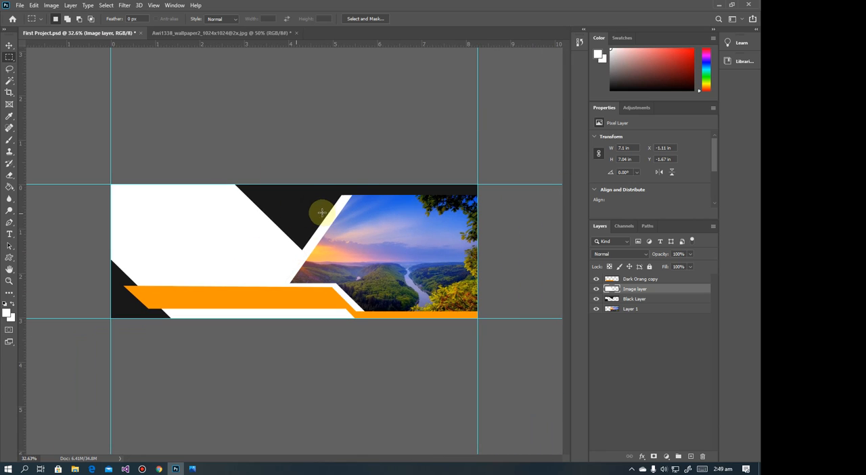
key("ctrl+d")
Check the light orange slanted strip in the reference banner in Photos, then return to Photoshop
left_click(192, 468)
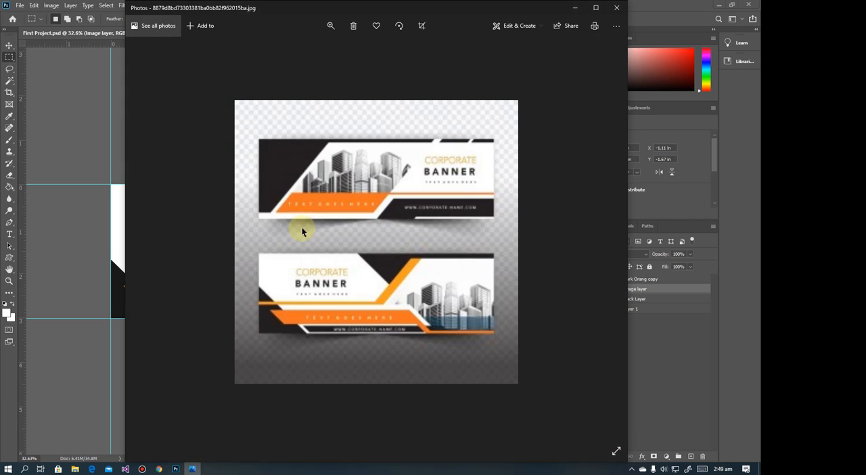
left_click(575, 8)
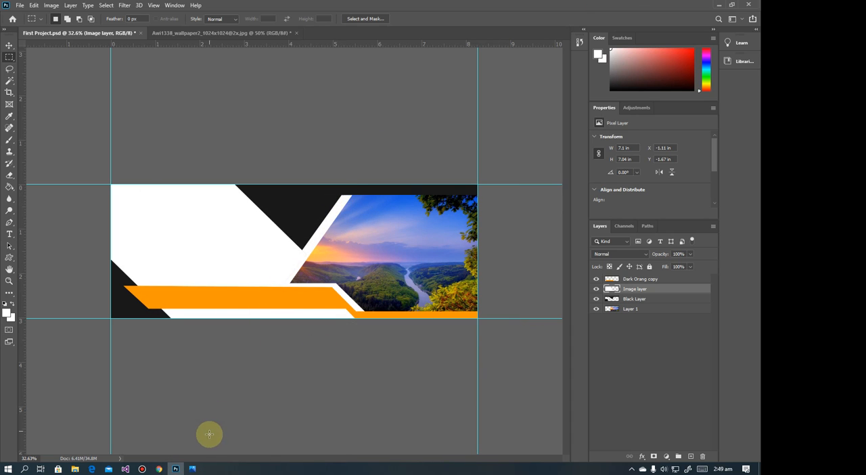
left_click(192, 468)
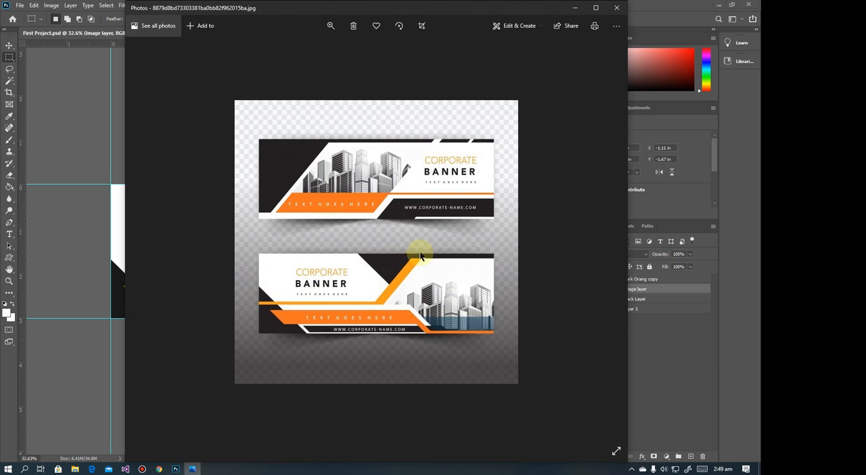
left_click(573, 8)
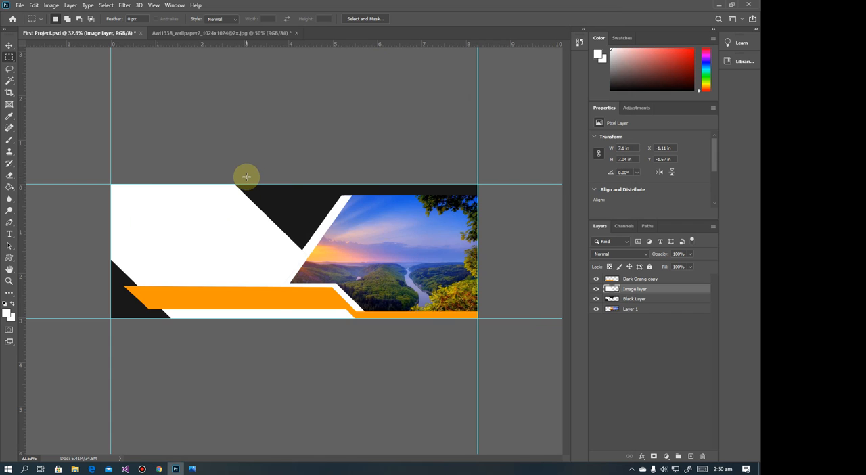
Create a new layer named "Light orange"
left_click(71, 5)
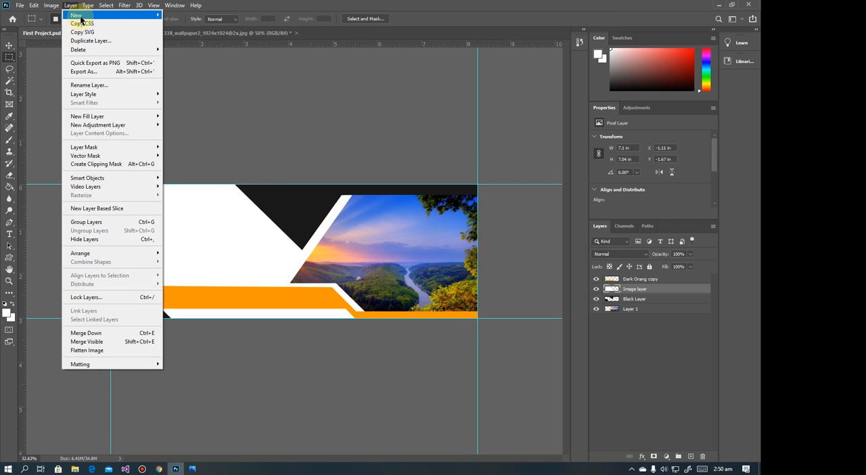
mouse_move(80, 16)
left_click(224, 15)
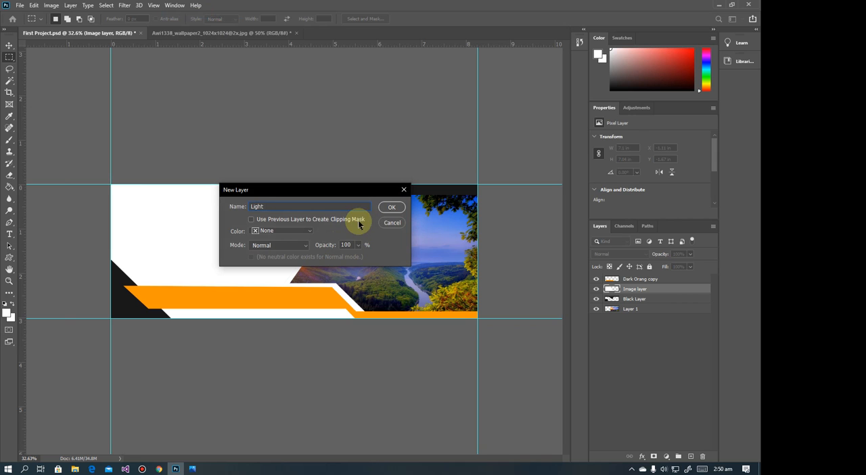
type("Light orange")
key("Return")
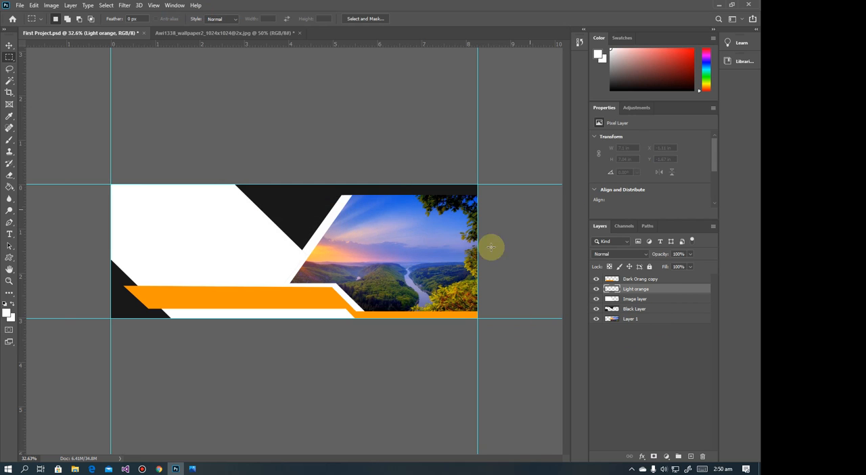
Set the foreground colour to a lighter orange (#ffb400) by sampling the banner's orange band and shifting its hue
left_click(11, 312)
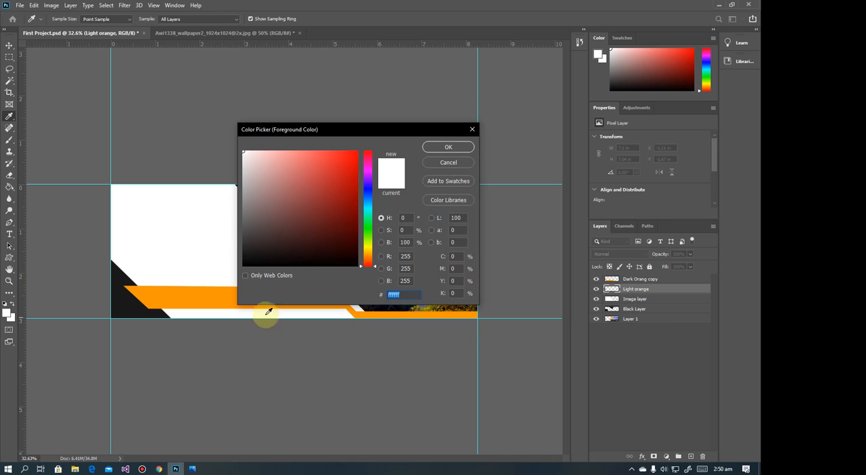
left_click(197, 300)
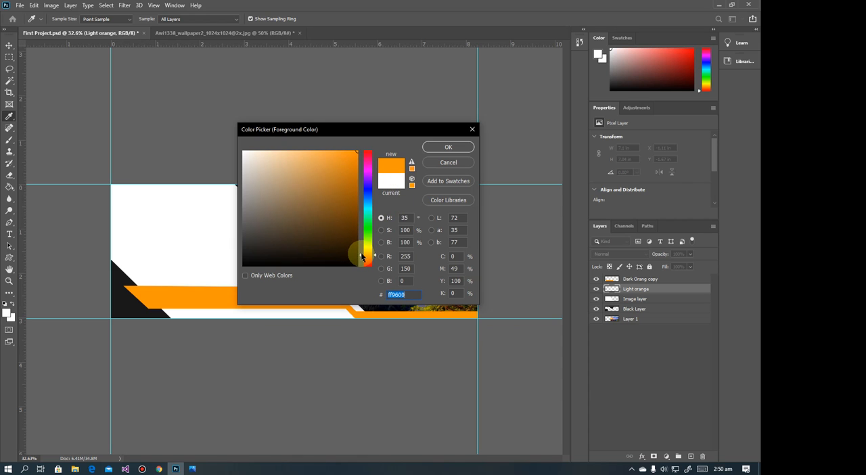
left_click_drag(360, 257, 360, 254)
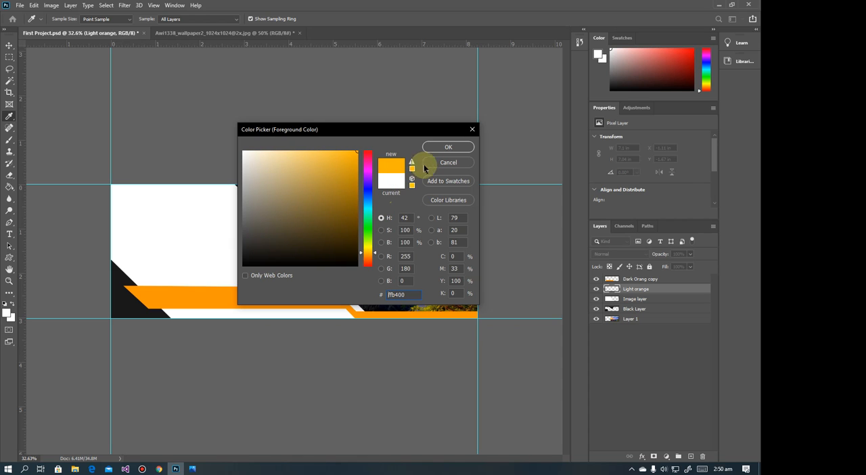
left_click(448, 147)
key("m")
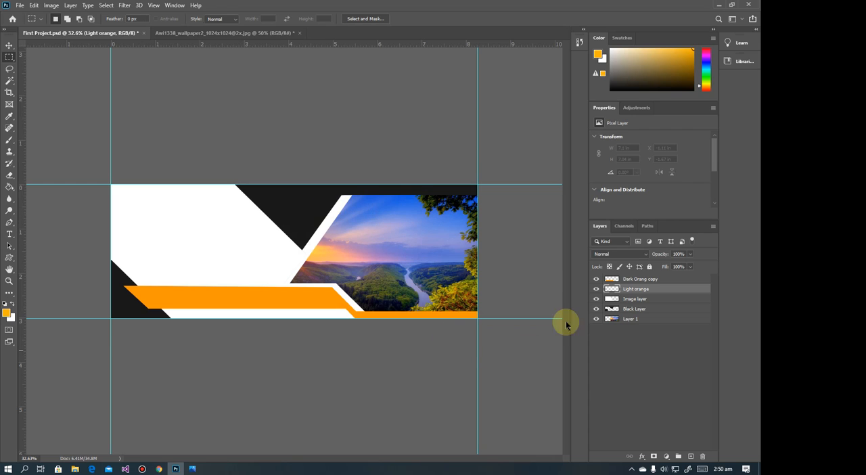
Move the Light orange layer above all other layers and fill it with the foreground colour using the Paint Bucket
left_click_drag(634, 292, 632, 279)
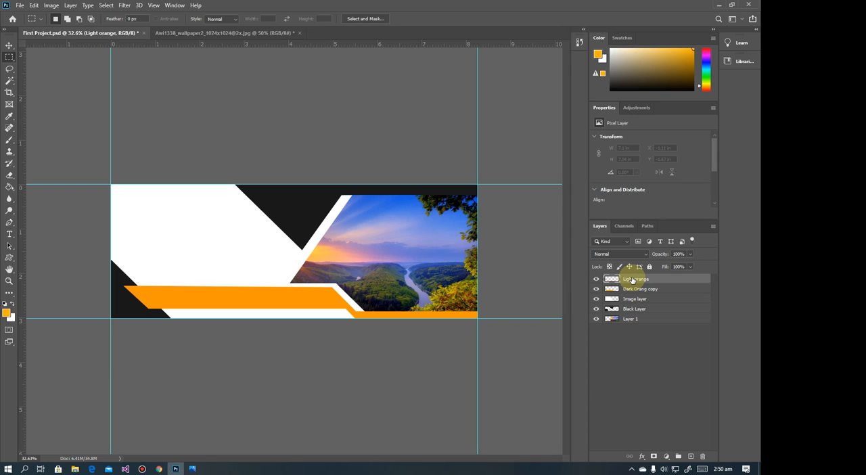
left_click(11, 187)
left_click(328, 226)
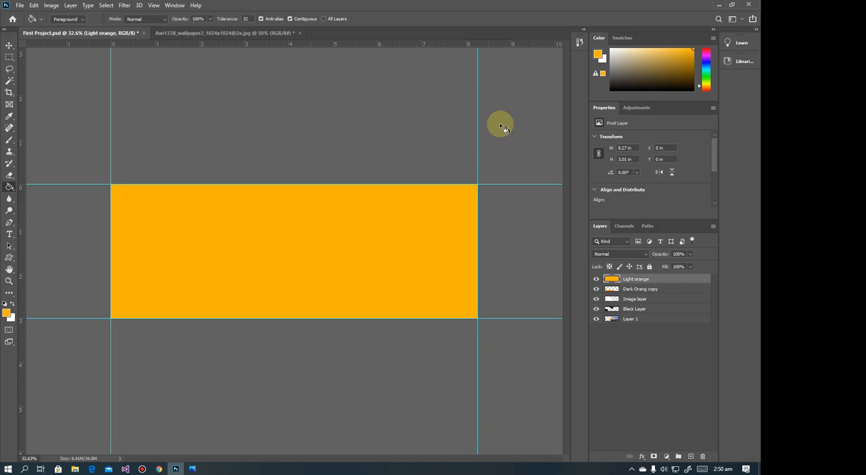
Transform the Light orange layer into a narrow strip 4.20% of its width and rotate it about 33° towards the picture's slant
left_click(187, 468)
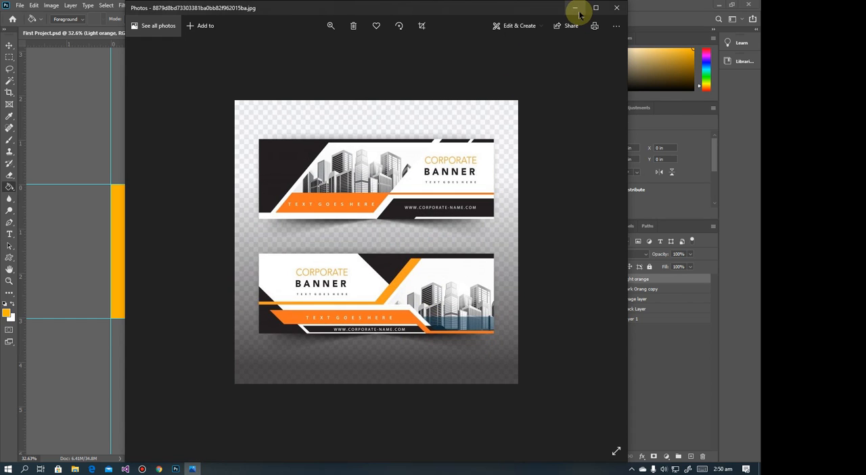
left_click(575, 10)
left_click(9, 45)
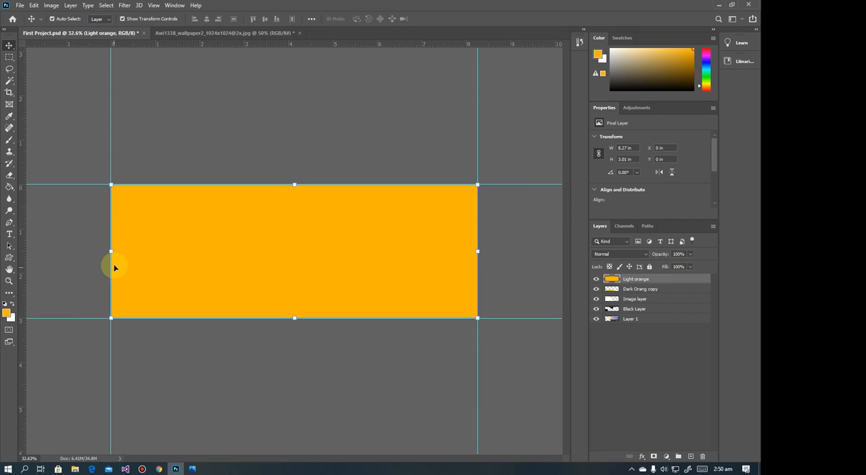
left_click_drag(111, 252, 318, 248)
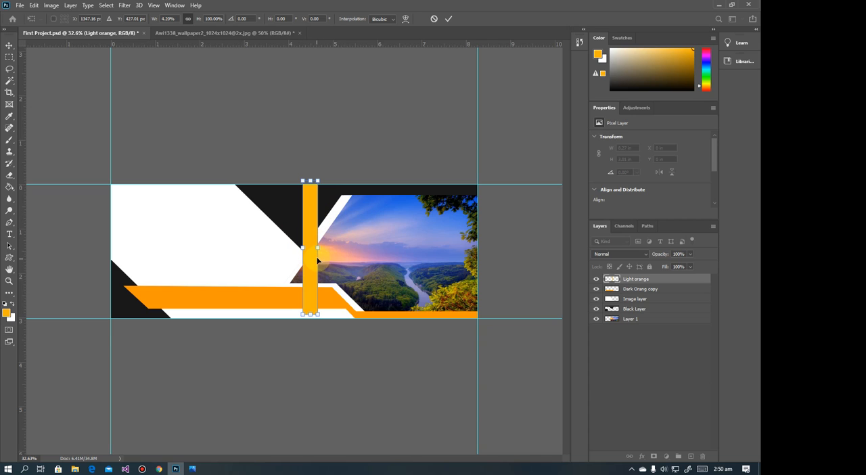
left_click_drag(333, 250, 328, 262)
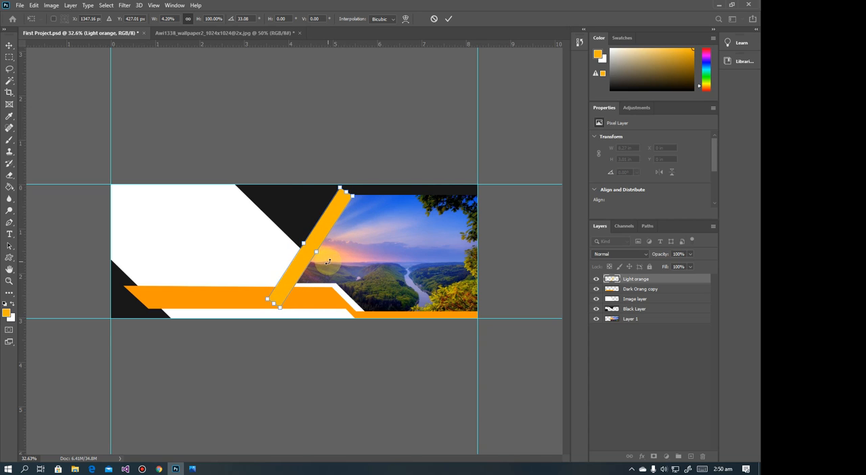
Lengthen the light orange strip to about 119% height, rotate it to about 35°, place it alongside the picture's white edge, and apply the transform
left_click(197, 471)
left_click(198, 471)
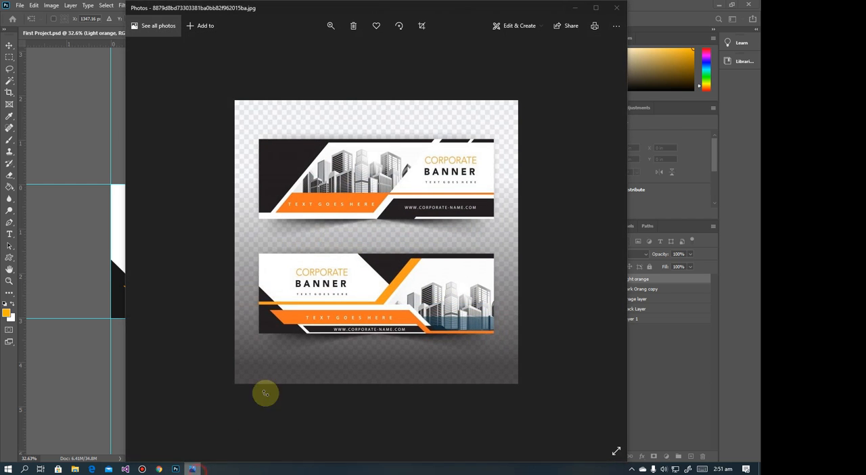
left_click_drag(295, 278, 297, 272)
left_click_drag(271, 301, 268, 310)
mouse_move(353, 182)
left_mouse_down()
mouse_move(358, 169)
mouse_move(351, 171)
left_mouse_up()
left_click_drag(296, 228, 295, 227)
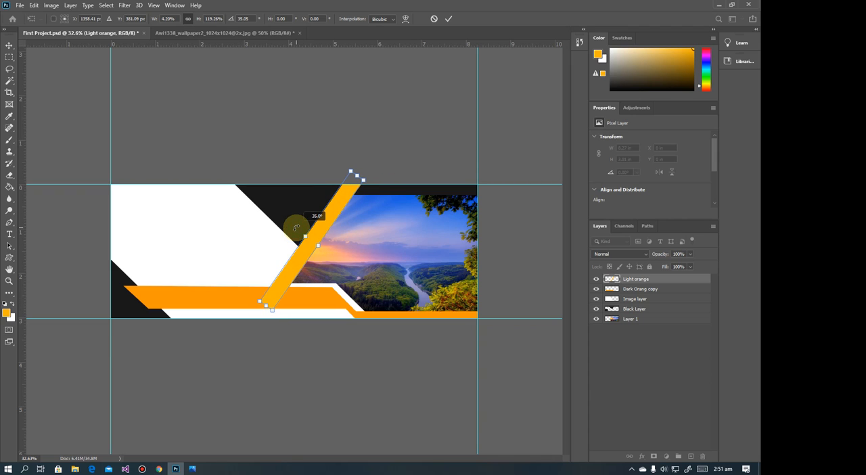
left_click_drag(296, 270, 287, 269)
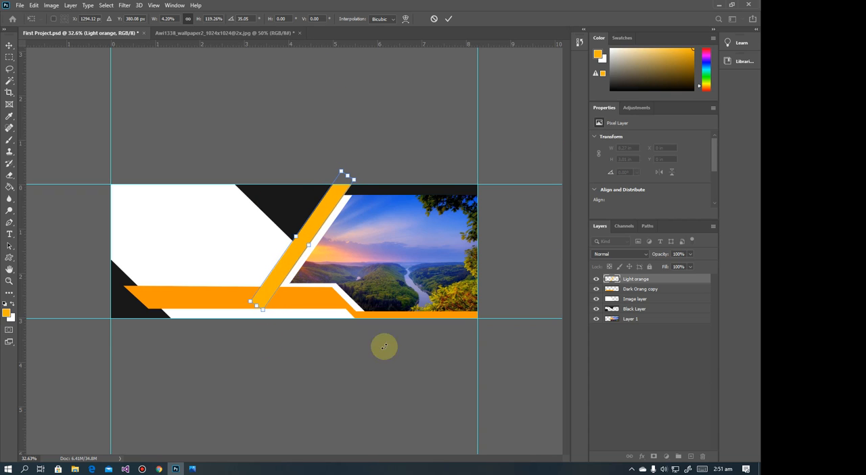
left_click(196, 468)
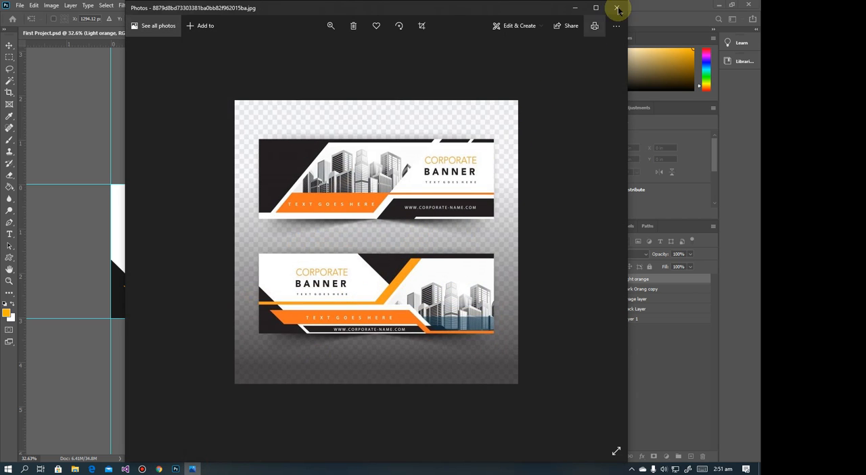
left_click(576, 7)
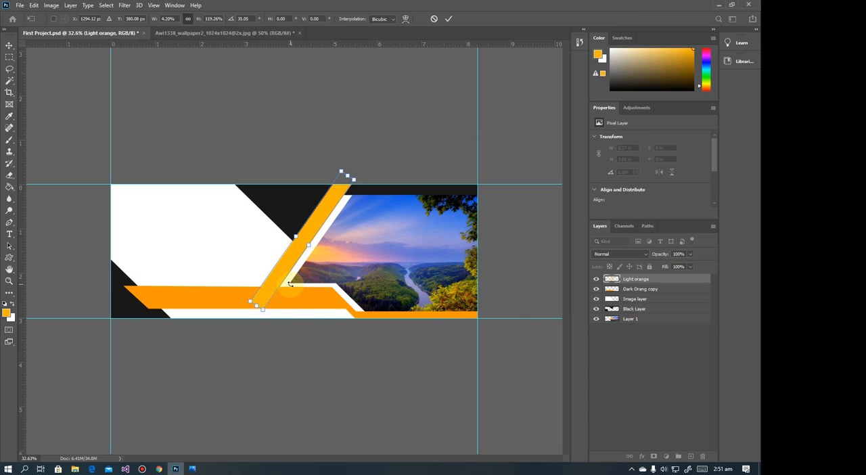
key("Return")
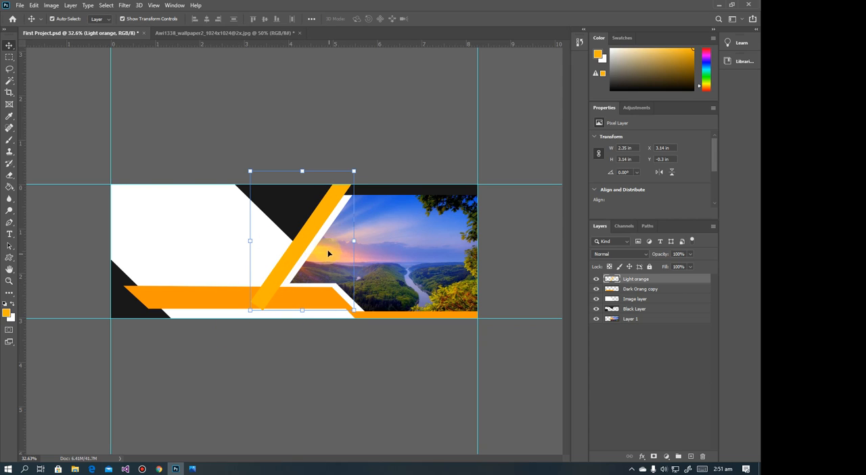
Trim the light orange strip's upper end level with the picture's top edge by deleting a marquee area about 1.24 × 0.24 in
left_click(191, 468)
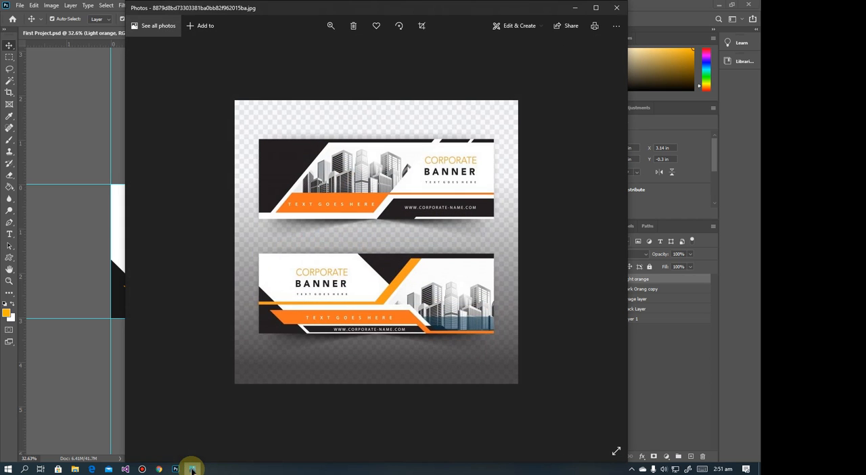
left_click(191, 469)
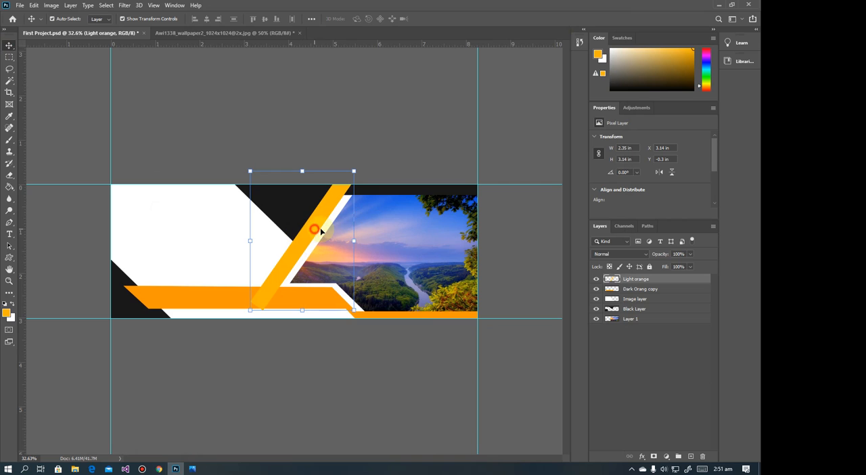
left_click(10, 58)
scroll(373, 206, "up", 5)
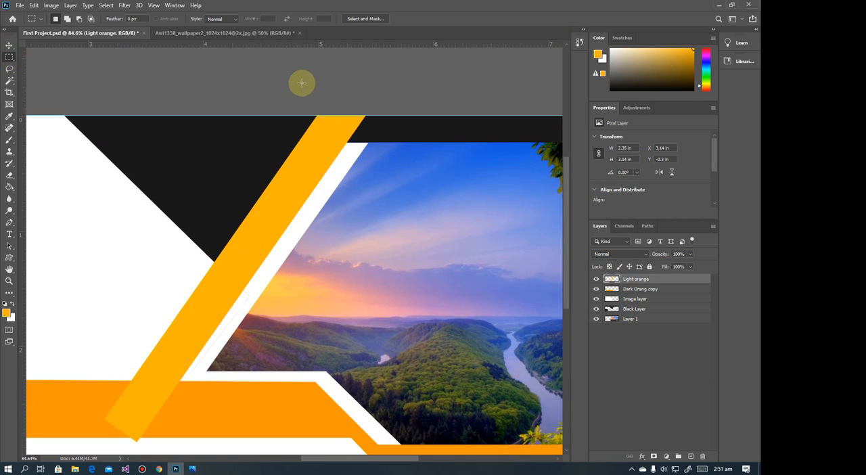
left_click_drag(246, 116, 387, 143)
key("Delete")
Delete the light orange strip's lower end below the white band's upper edge with a marquee about 2.16 × 0.79 in
left_click_drag(212, 325, 393, 171)
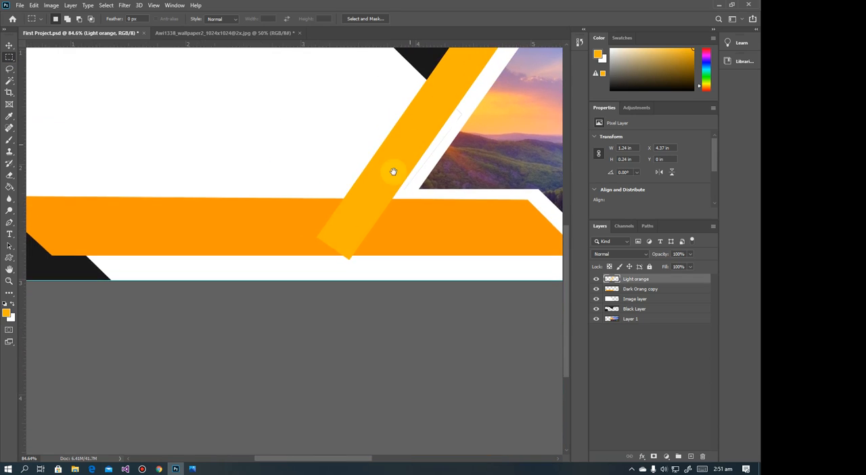
left_click_drag(475, 279, 228, 189)
key("Delete")
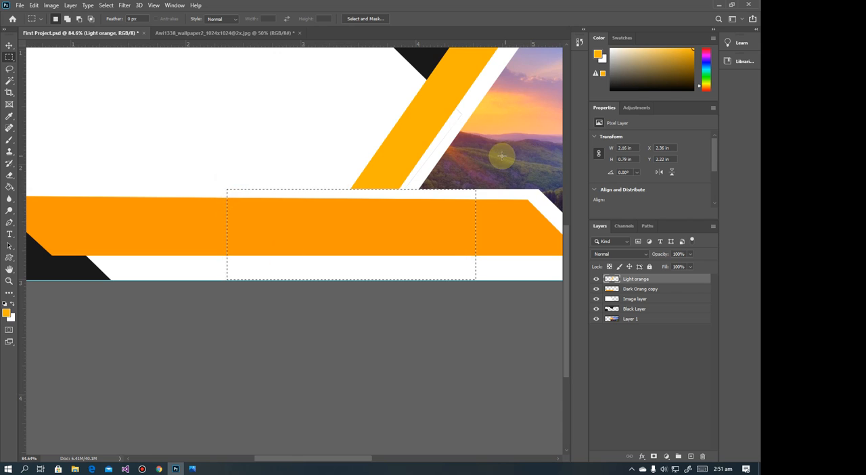
Clear the marquee selection and compare the whole banner with the reference image in Photos
scroll(461, 169, "down", 1)
scroll(462, 170, "down", 2)
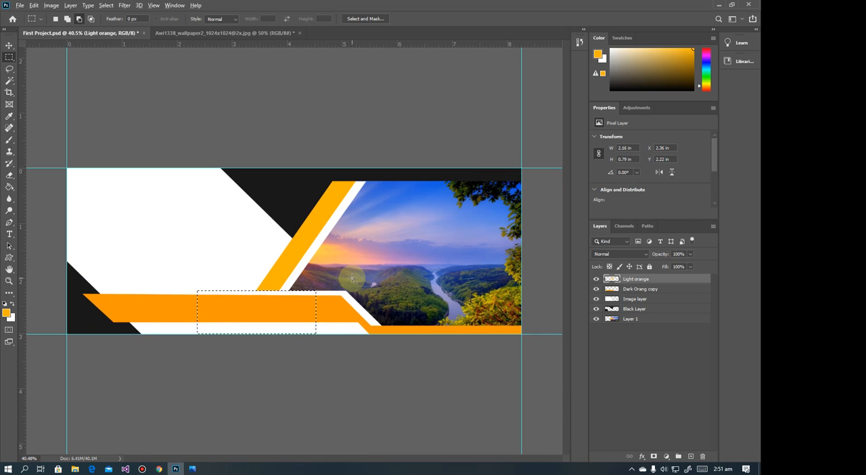
scroll(351, 279, "down", 1)
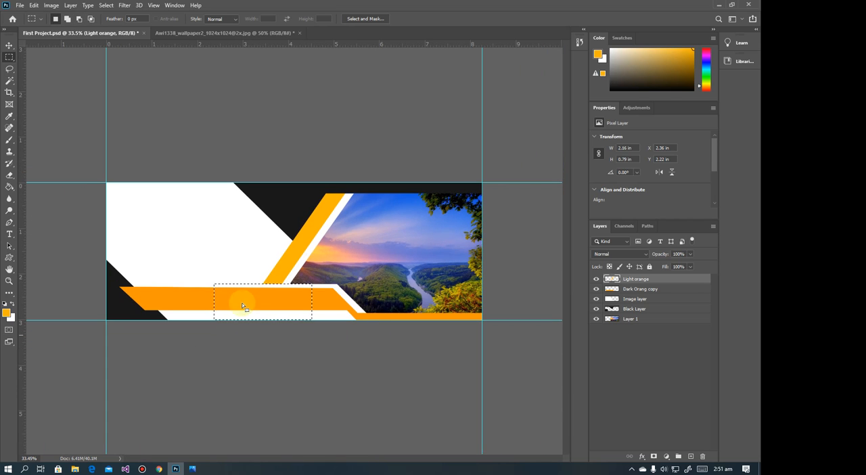
left_click(58, 70)
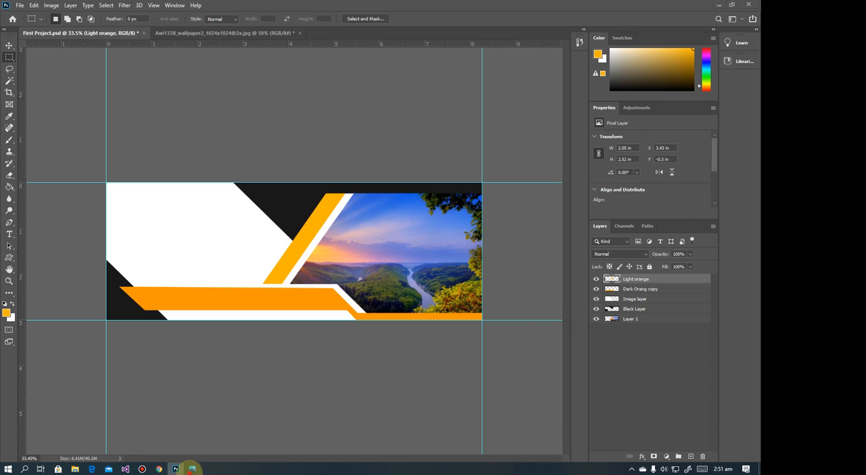
left_click(192, 468)
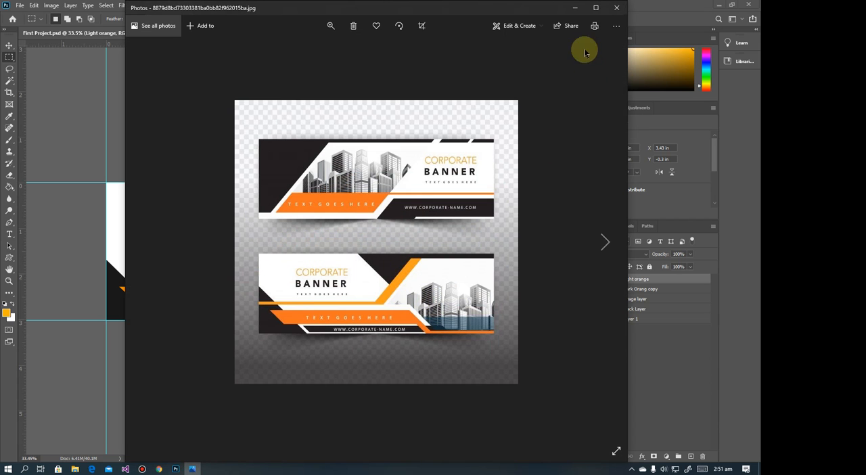
left_click(616, 7)
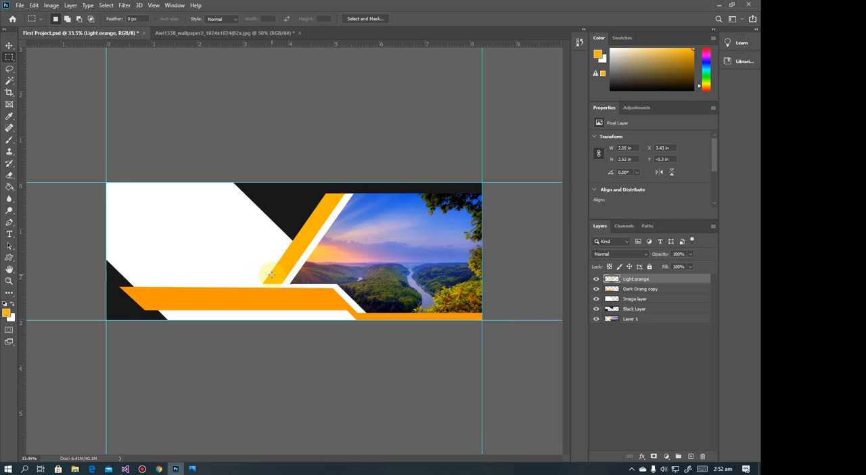
Select a thin horizontal band about 3.63 × 0.13 in from the canvas's left edge to the slanted strip's foot, and try filling it light orange
left_click_drag(237, 284, 91, 286)
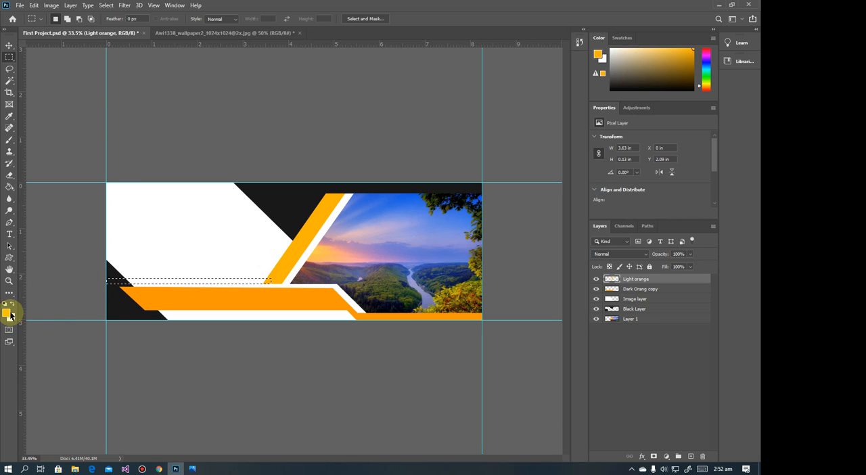
left_click(8, 189)
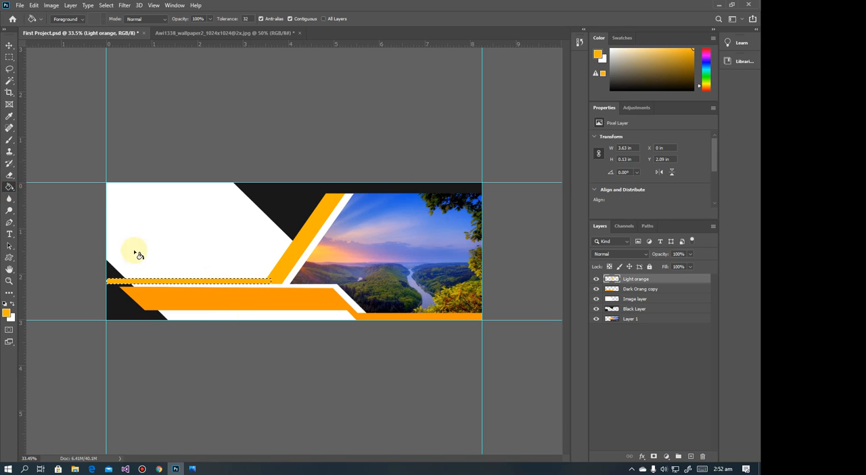
left_click(8, 57)
left_click(55, 66)
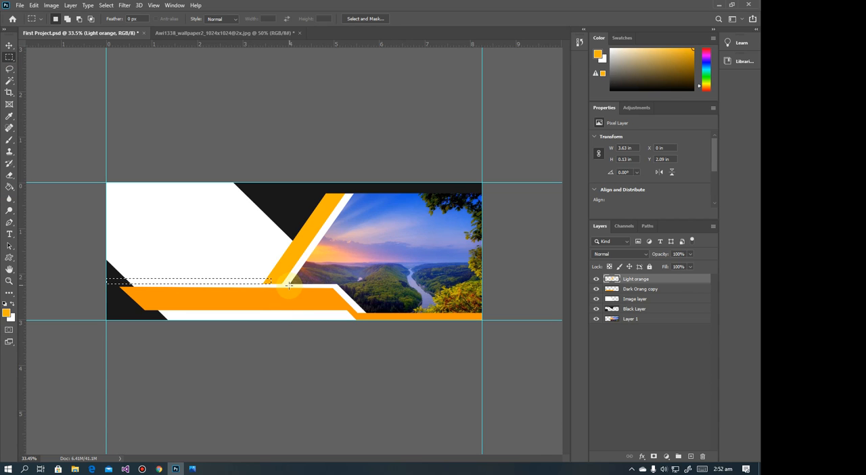
Nudge the band selection up one pixel to align its lower edge with the light orange strip's lower end
scroll(273, 285, "up", 8)
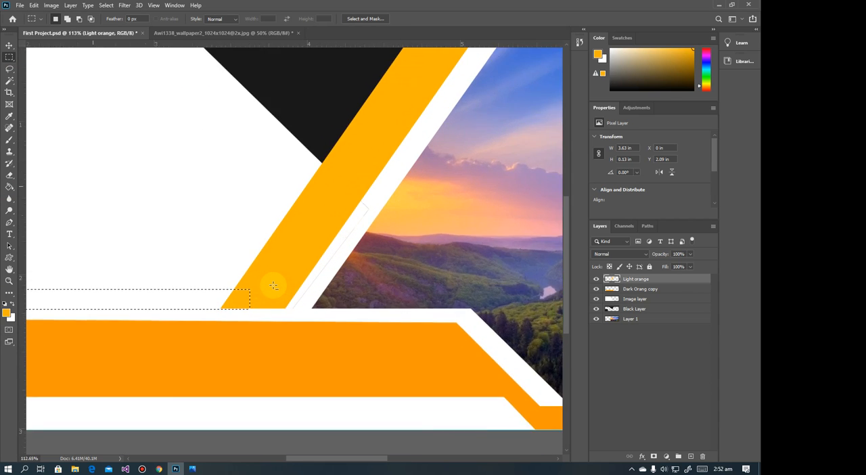
left_click_drag(199, 312, 645, 350)
left_click_drag(469, 335, 196, 320)
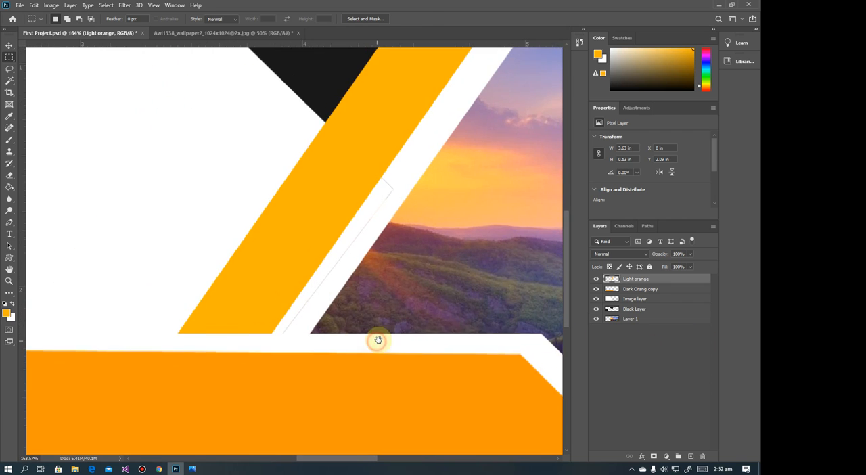
scroll(220, 334, "up", 5)
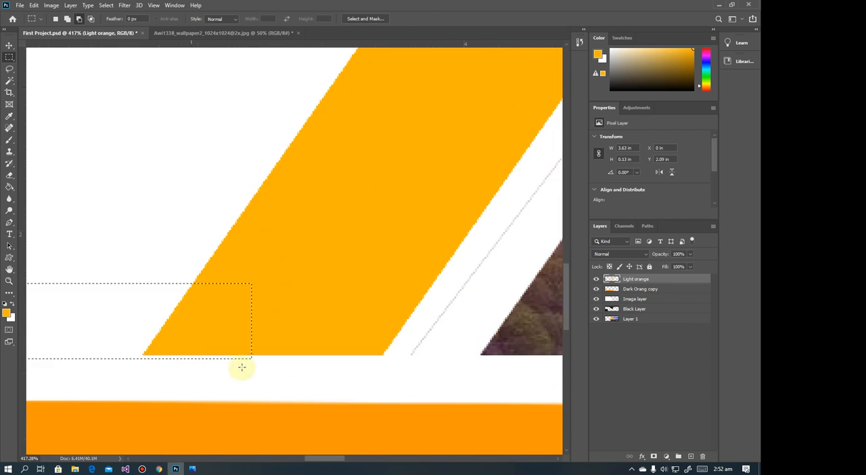
key("Up")
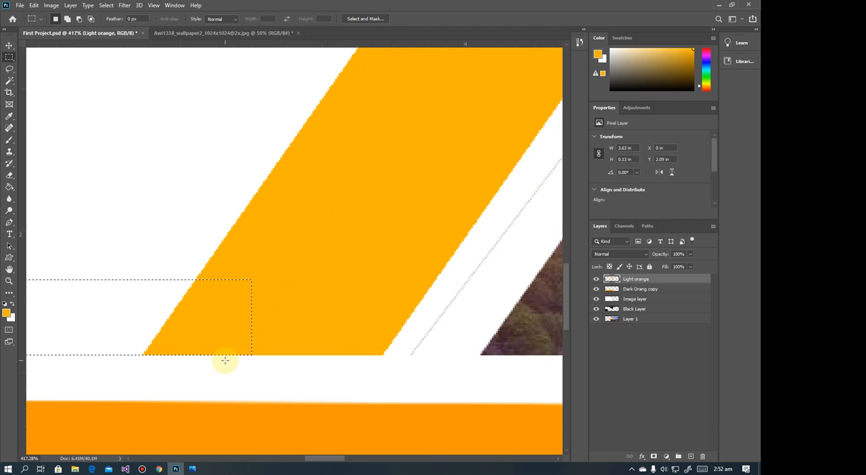
Fill the thin band selection with light orange on the Light orange layer and deselect it
scroll(320, 296, "down", 5)
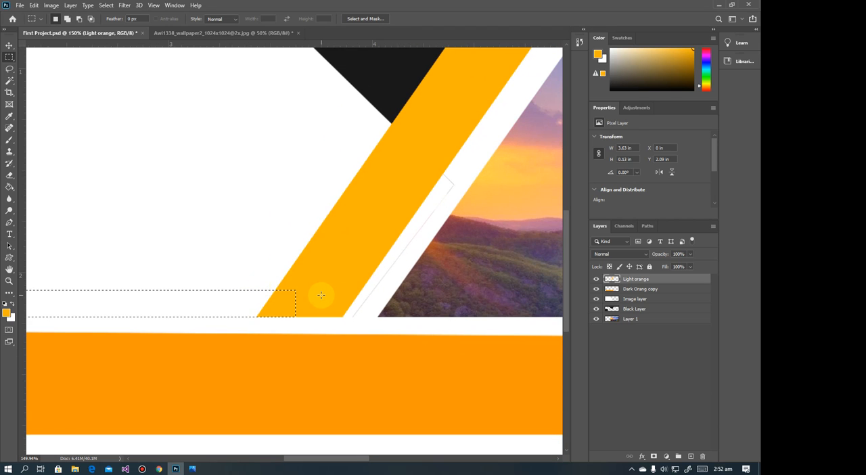
left_click(9, 186)
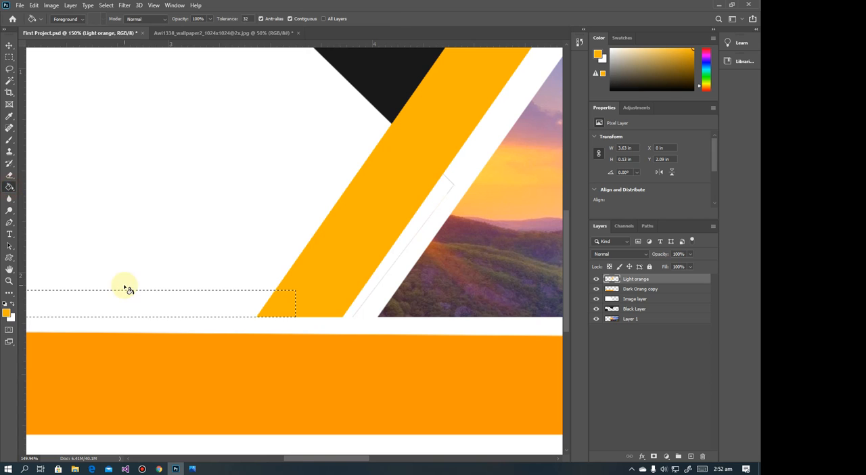
left_click(125, 296)
scroll(357, 318, "down", 4)
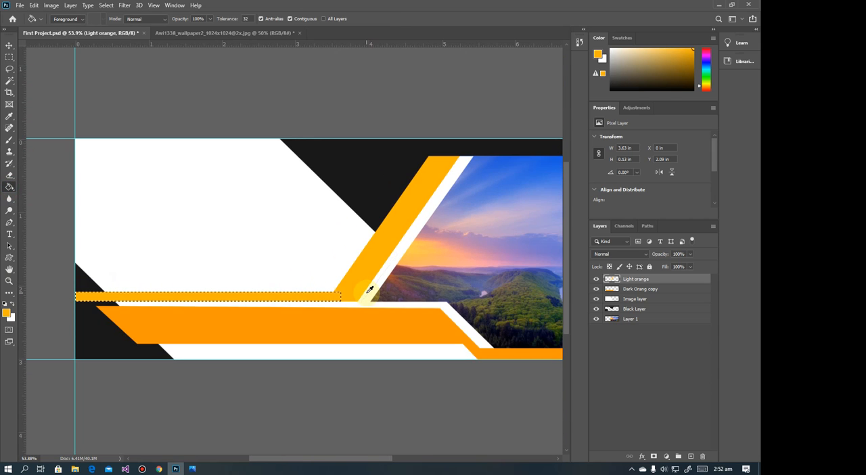
left_click(8, 57)
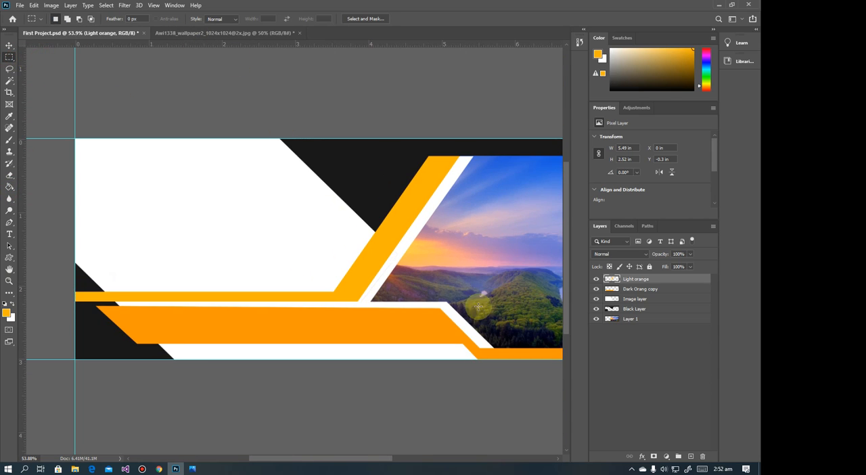
Toggle the Light orange layer's visibility to check its shapes, and compare the banner with the reference image in Photos
scroll(341, 296, "down", 1)
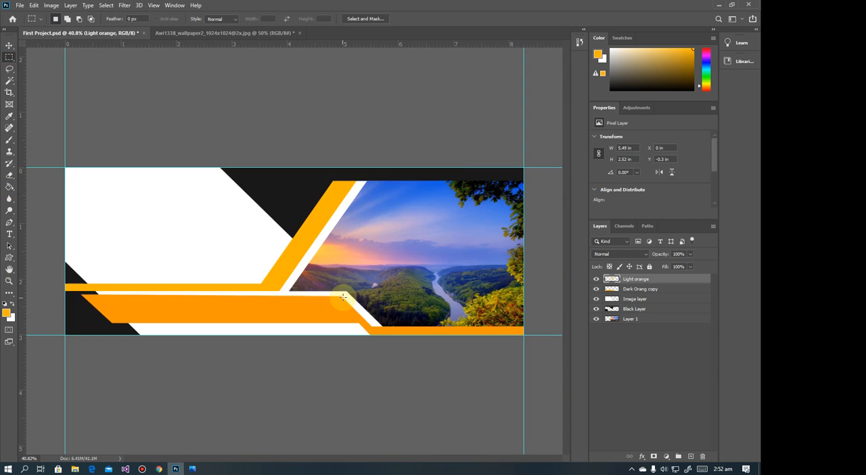
left_click(595, 278)
left_click(595, 279)
left_click(595, 278)
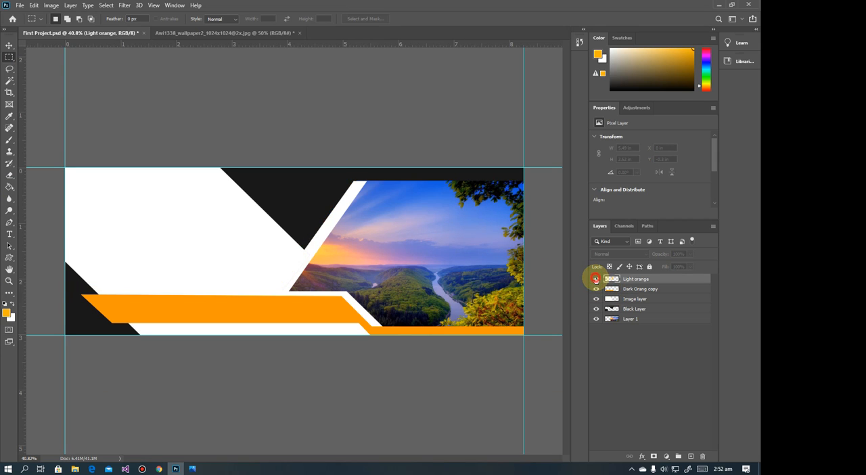
left_click(595, 279)
left_click(192, 469)
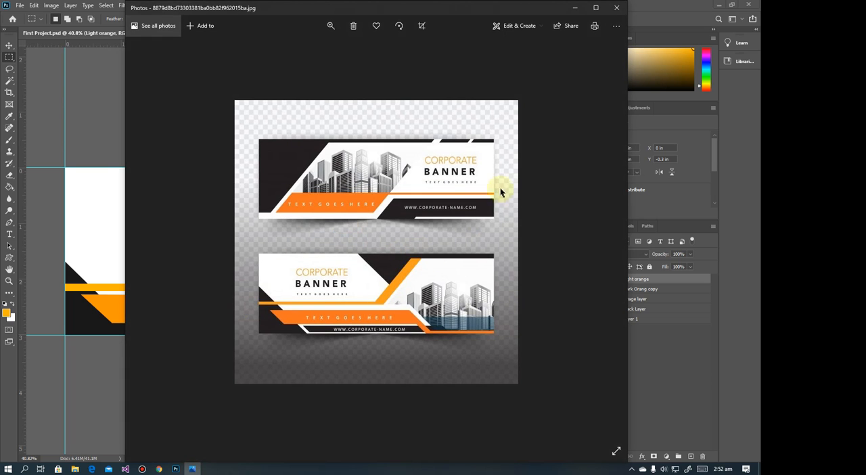
left_click(575, 8)
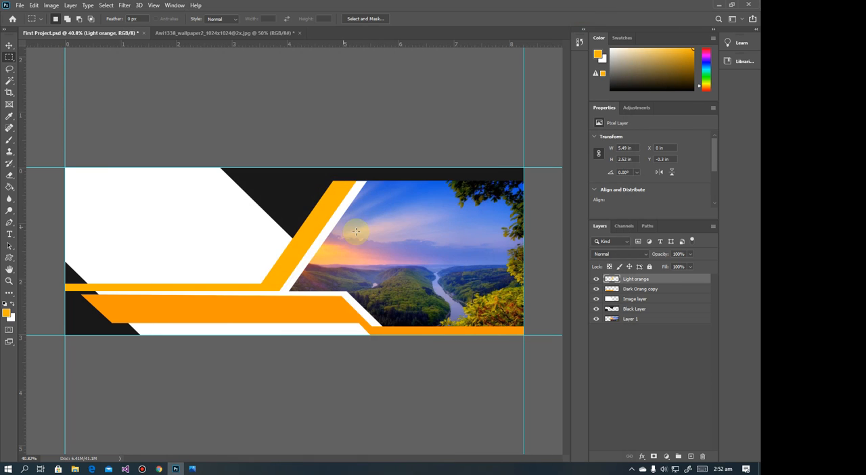
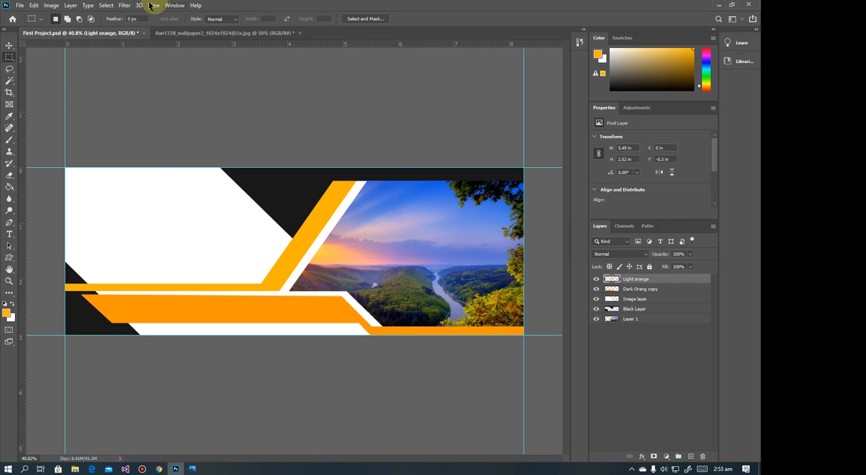
Create a new layer named "down Black" above the Light orange layer
left_click(70, 5)
mouse_move(76, 14)
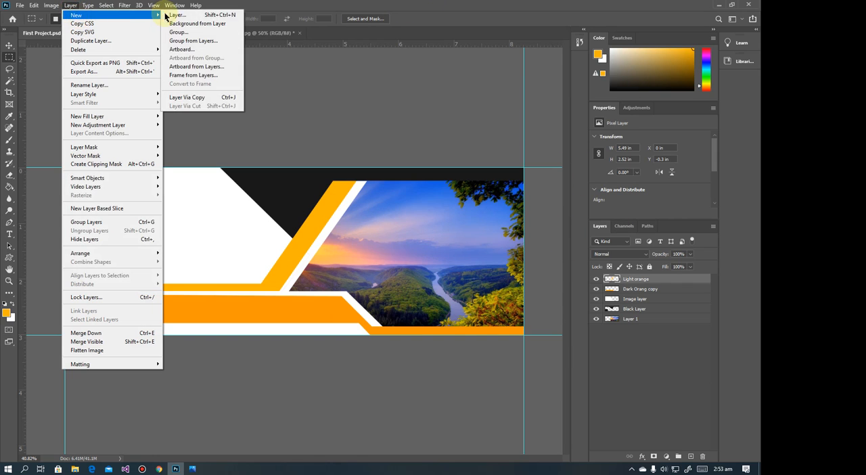
left_click(178, 14)
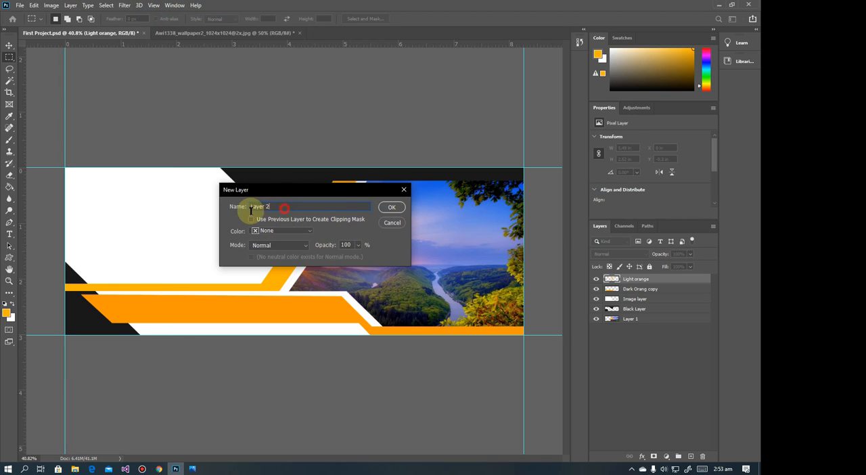
type("down")
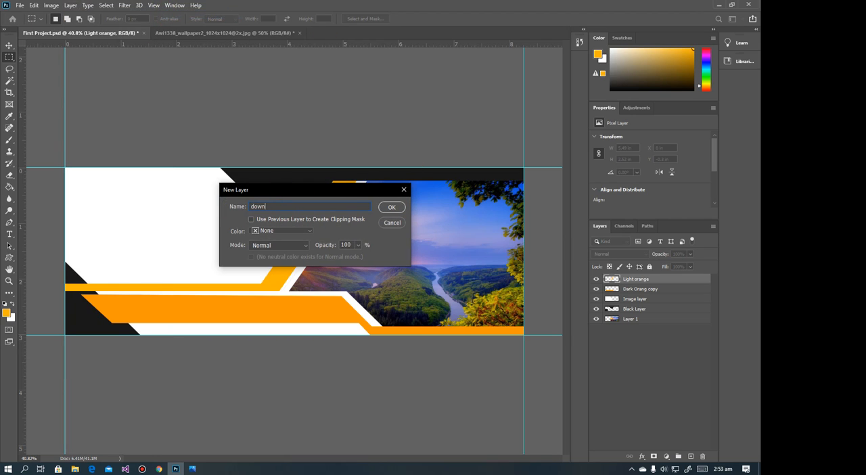
type(" Black")
key("Return")
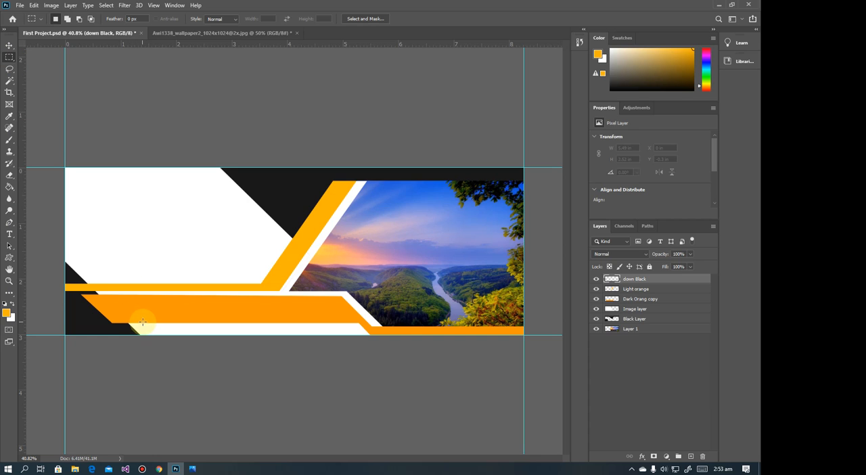
Select a band about 3.83 × 0.2 in on the white strip beneath the dark orange shape, and compare with the reference in Photos
left_click_drag(144, 324, 362, 334)
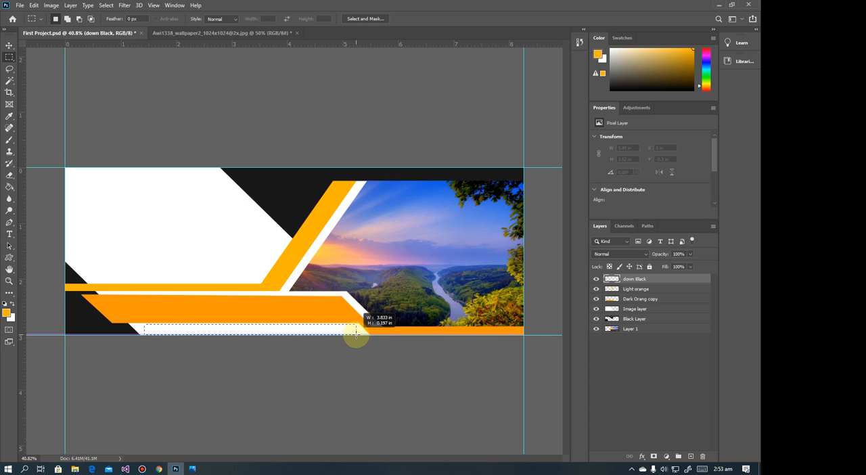
left_click_drag(355, 330, 355, 331)
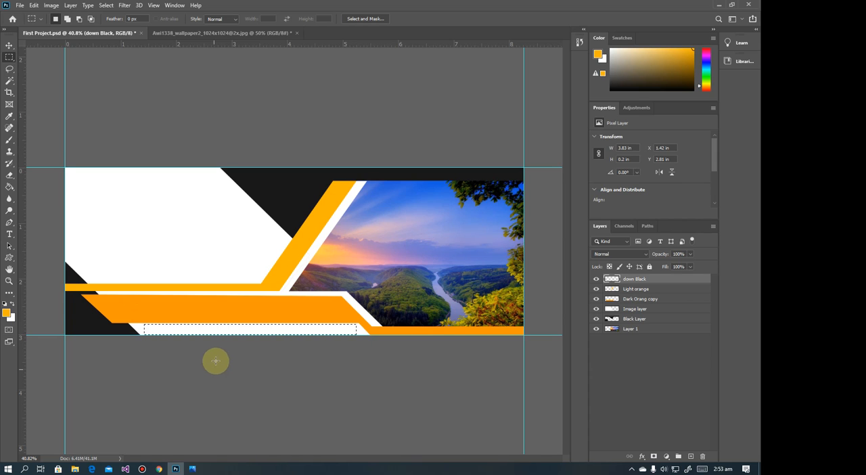
left_click(192, 467)
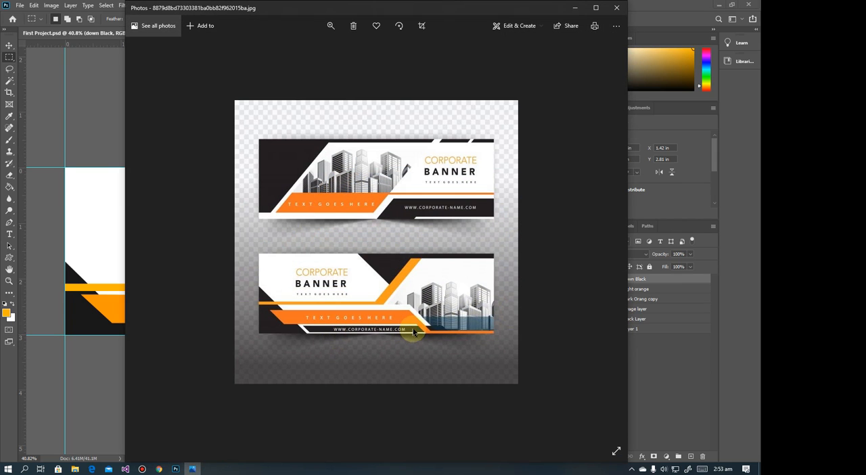
left_click(574, 8)
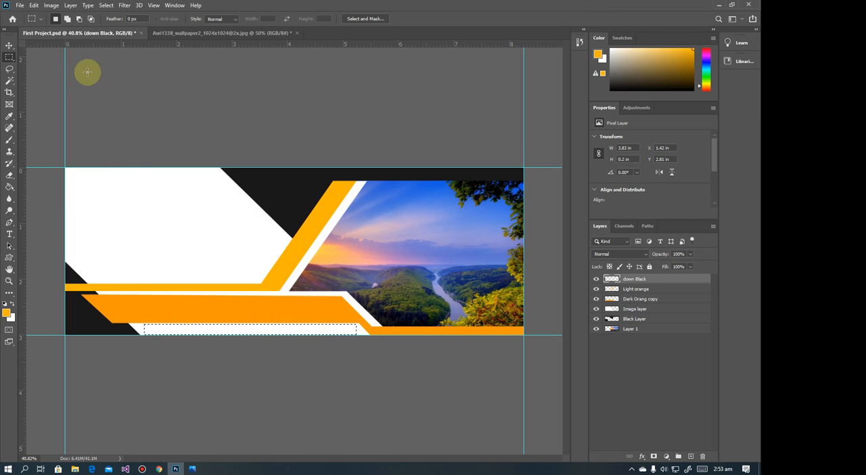
Sample the near-black #181818 from the banner's black shape and fill the band selection with it on the down Black layer
left_click(6, 313)
left_click(83, 317)
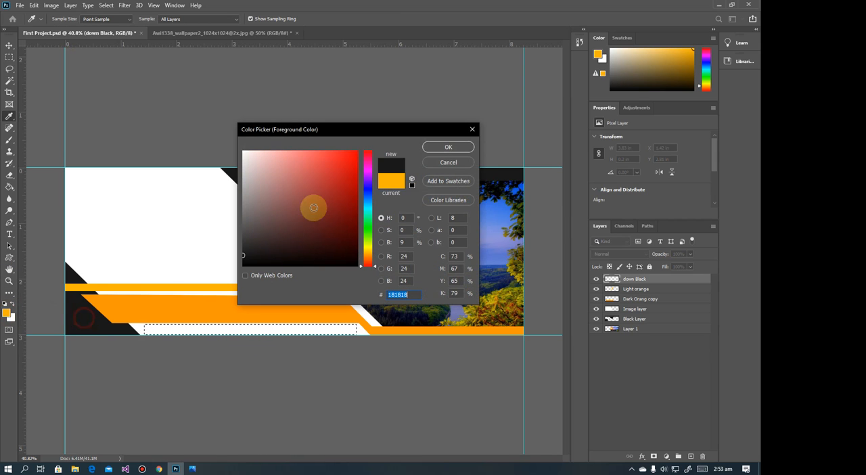
left_click(446, 147)
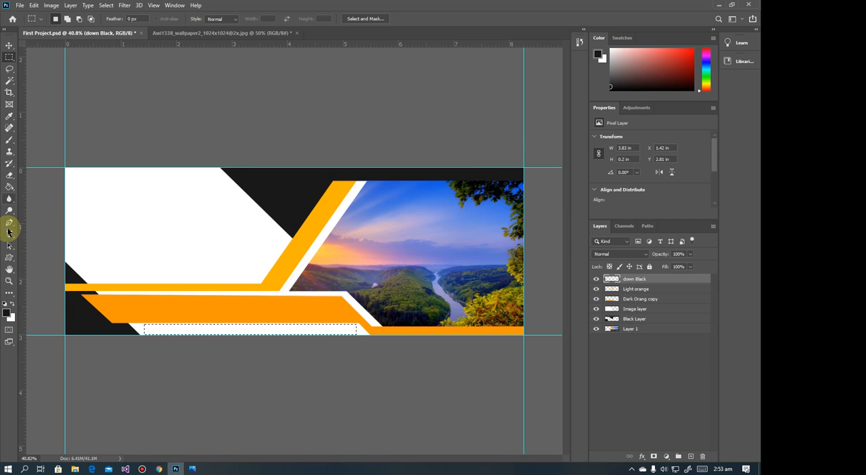
left_click(8, 187)
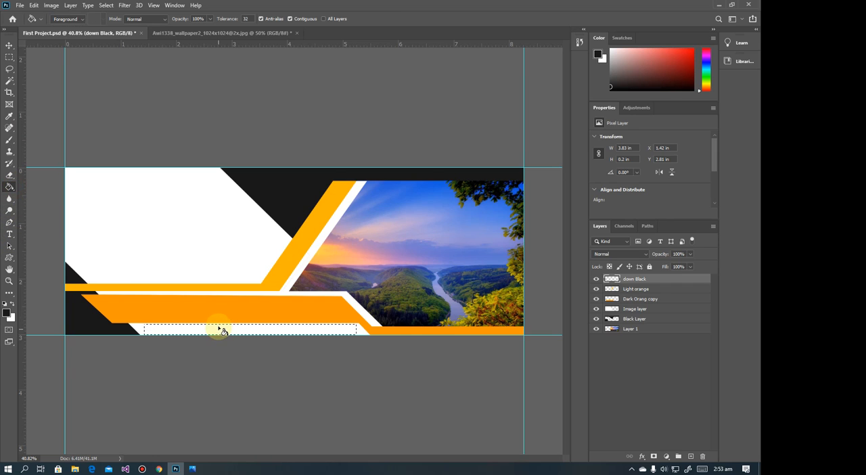
left_click(220, 327)
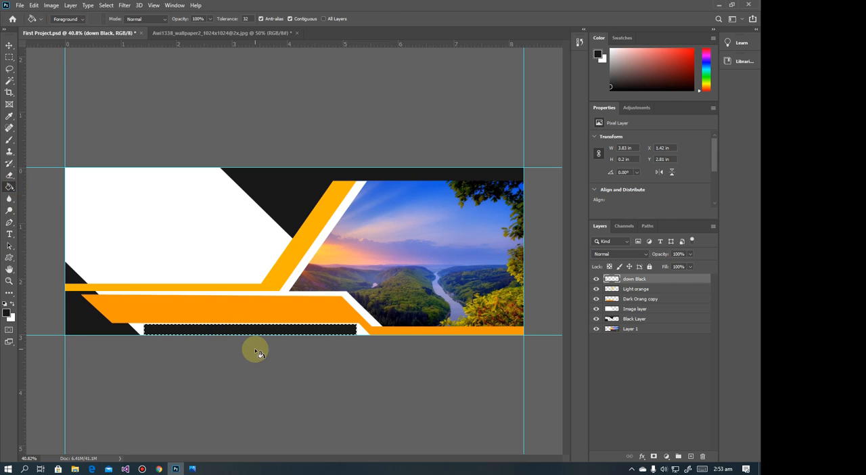
left_click(10, 57)
Stretch the black bar's right end to a width of about 4.39 in, and move the down Black layer below Dark Orang copy
left_click(9, 45)
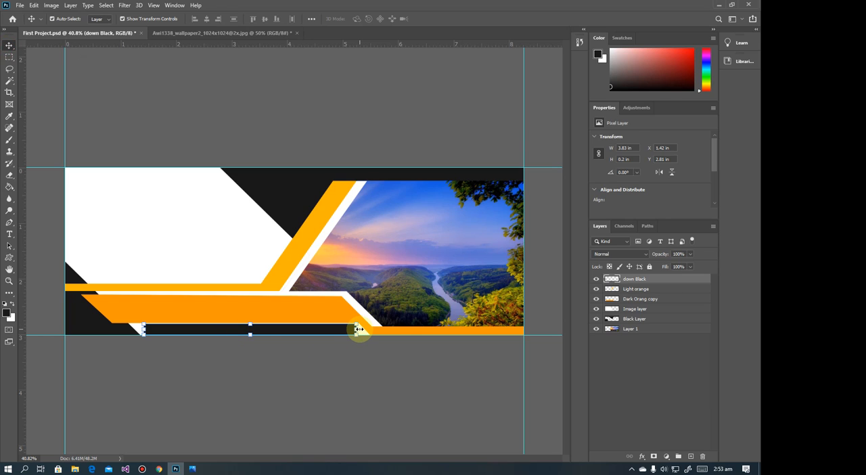
left_click_drag(356, 330, 386, 330)
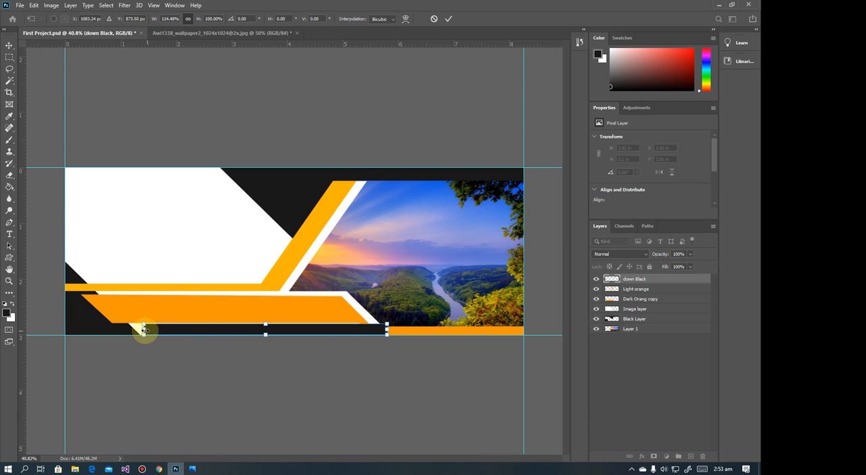
scroll(266, 343, "up", 4)
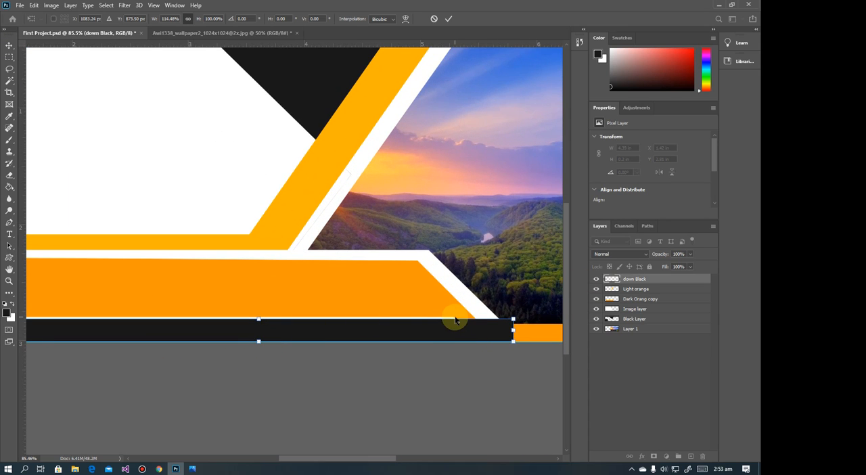
key("Return")
scroll(375, 350, "down", 2)
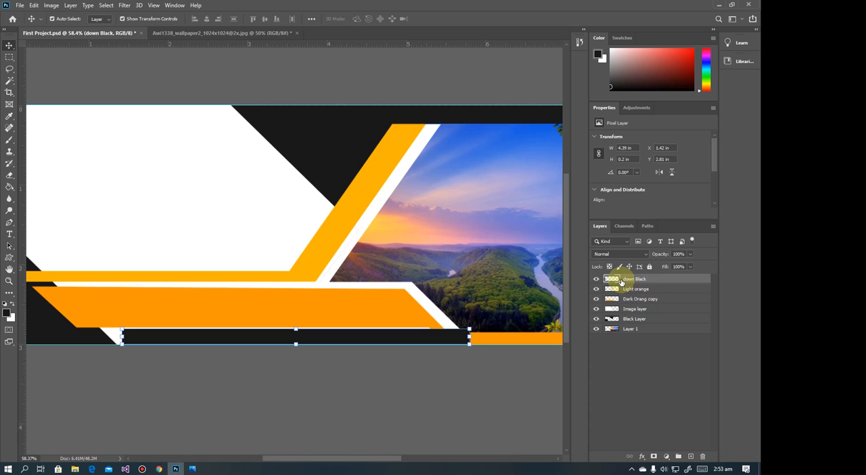
left_click_drag(618, 279, 618, 306)
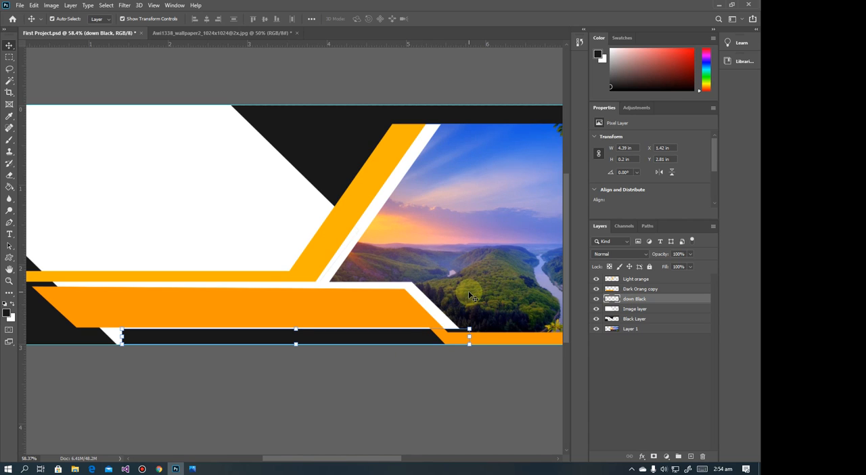
Try slanting the black bar's right end about 44° along the white diagonal, raising its lower corner off the canvas edge
left_click(470, 337)
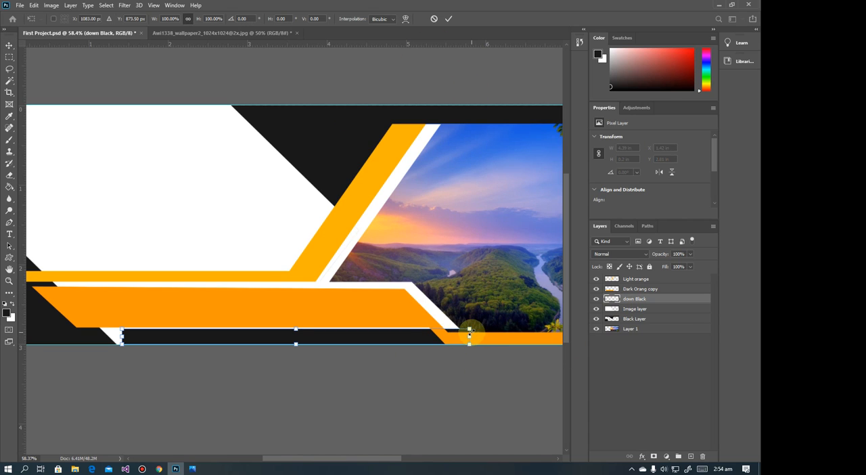
scroll(468, 330, "up", 5)
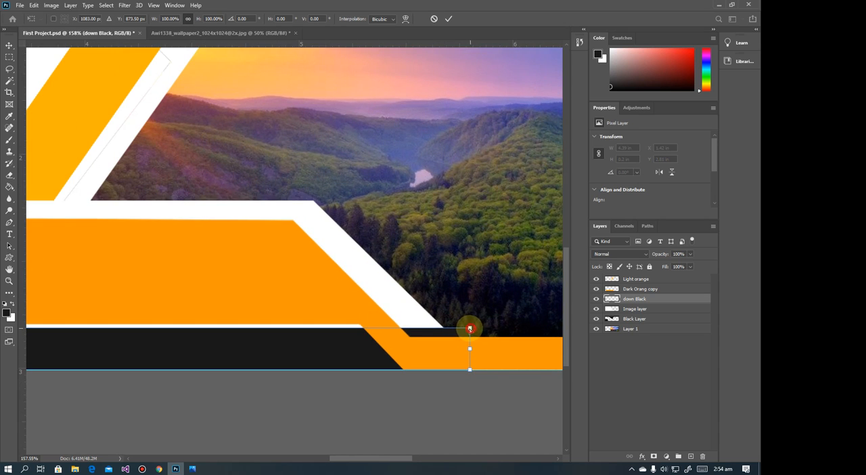
left_click_drag(469, 328, 436, 321)
mouse_move(470, 372)
left_mouse_down()
mouse_move(484, 372)
mouse_move(478, 364)
left_mouse_up()
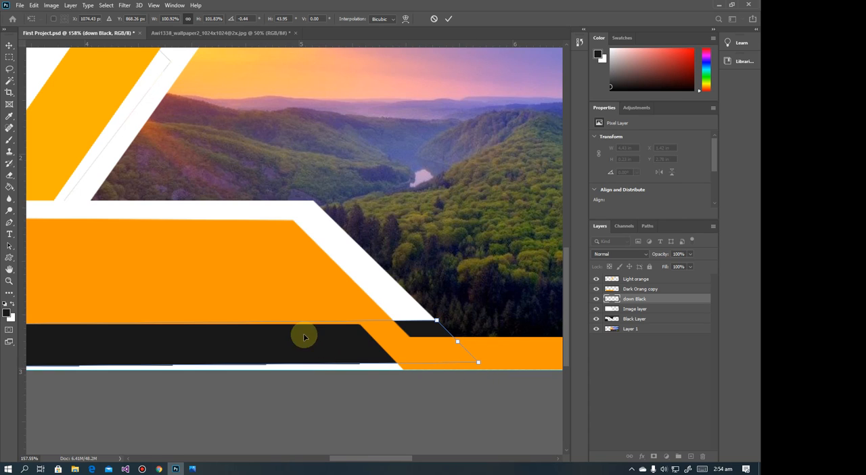
Try raising the black bar's lower-left corner and pulling it inward to slant the end, checking the reference image in Photos
left_click_drag(202, 324, 496, 302)
left_click_drag(133, 320, 309, 305)
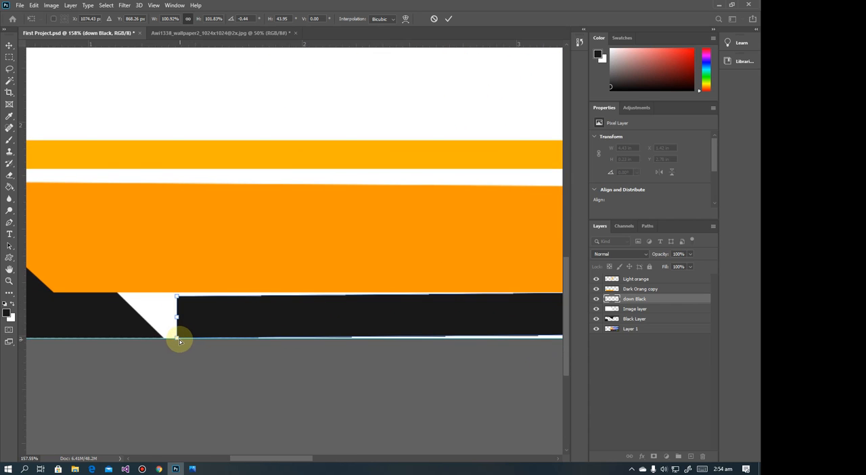
left_click_drag(178, 339, 178, 333)
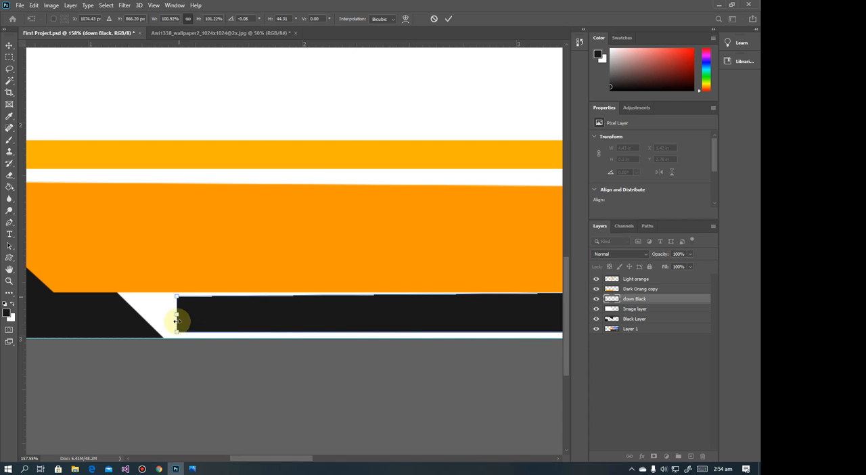
left_click(192, 468)
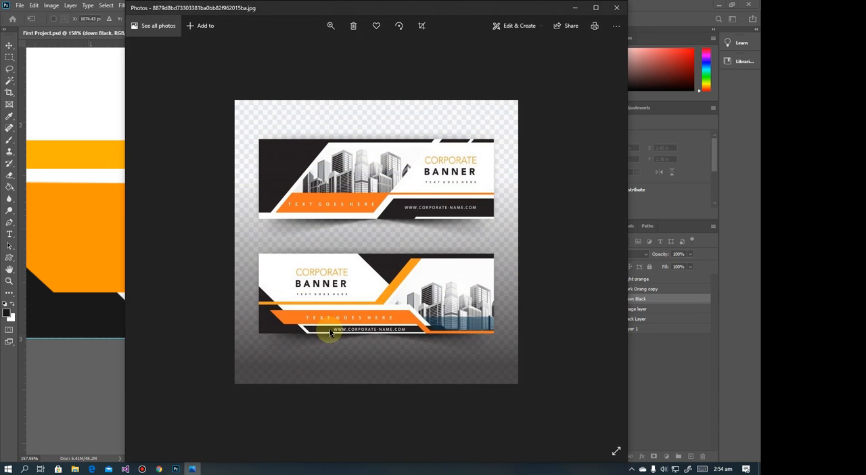
left_click(573, 9)
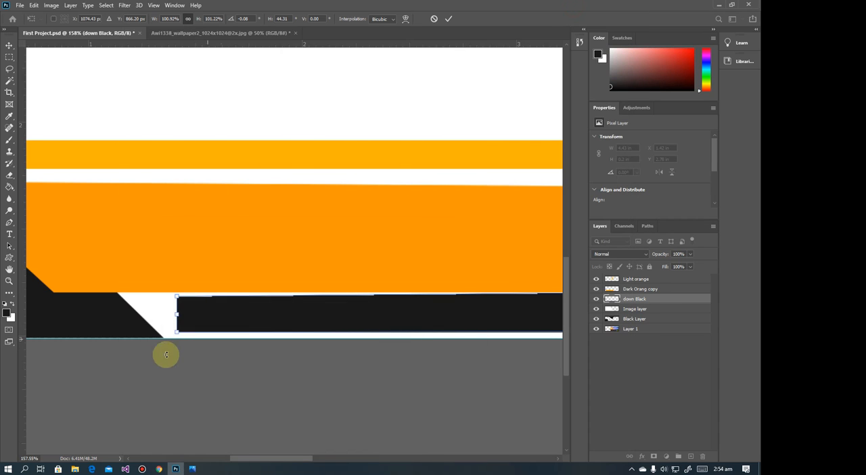
left_click_drag(178, 334, 200, 335)
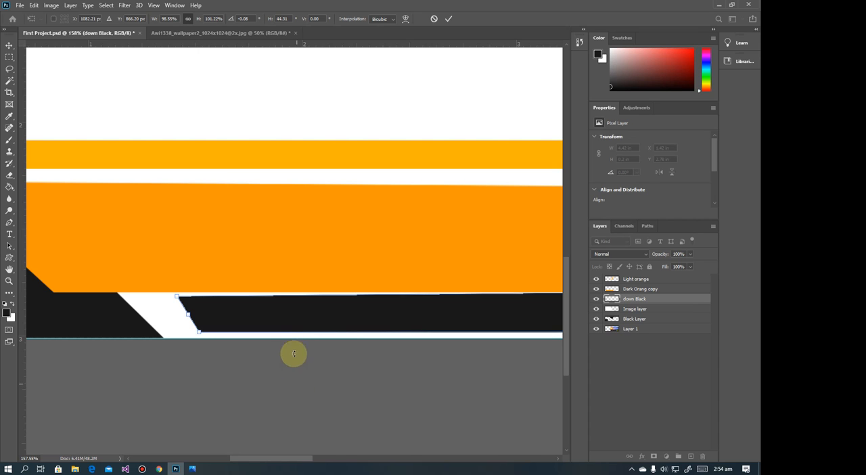
key("Return")
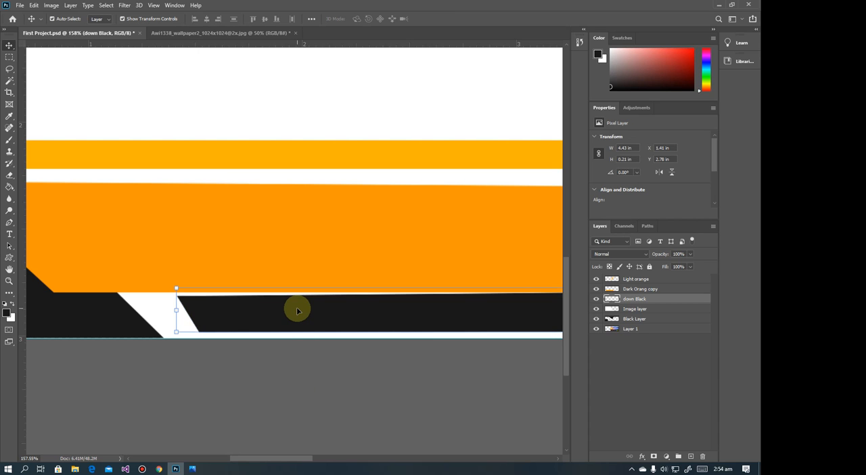
Undo the corner distortions of the black bar to restore its rectangular shape
scroll(296, 310, "down", 3)
scroll(298, 311, "down", 7)
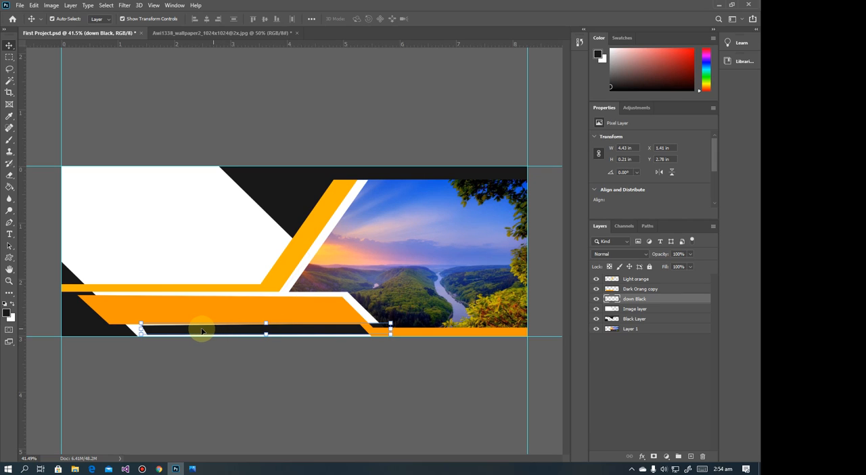
left_click_drag(178, 331, 179, 332)
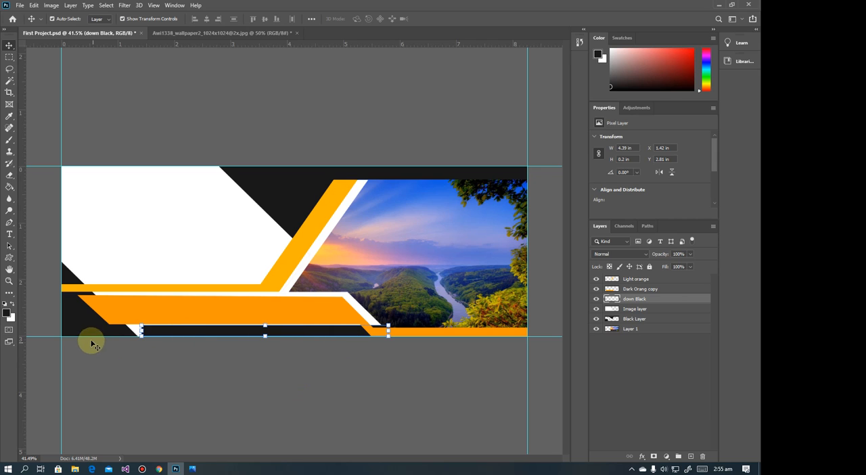
Slant the black bar's left end about 49° by pulling its lower corner inward along the canvas's bottom edge
scroll(155, 333, "up", 5)
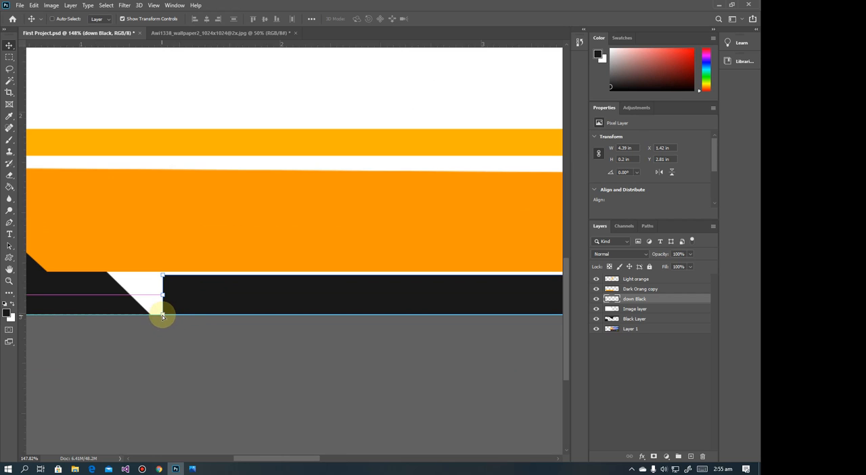
left_click_drag(162, 315, 210, 315)
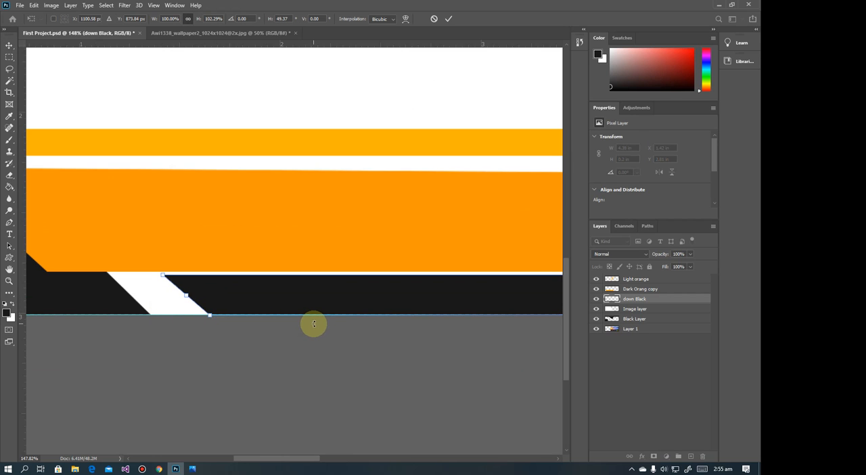
key("Return")
Pull the black bar's upper-right corner inward to the white diagonal's edge to trim the overlap with the picture
key("space")
left_click_drag(435, 264, 236, 257)
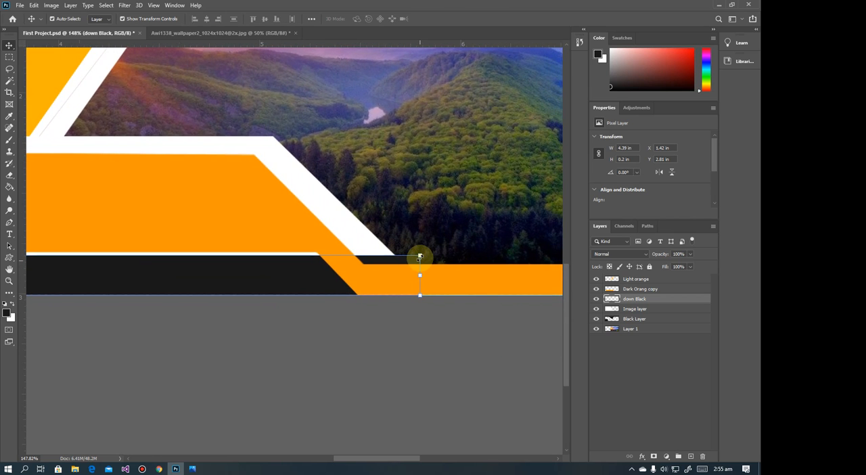
left_click_drag(419, 256, 400, 260)
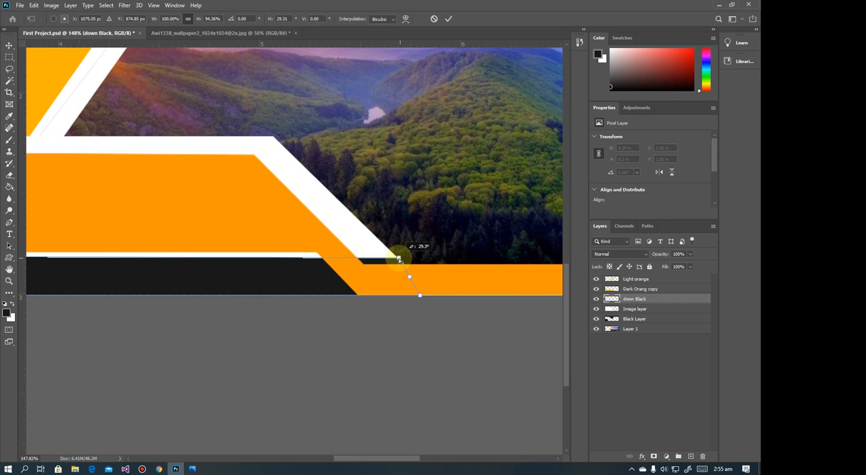
left_click_drag(399, 259, 398, 256)
left_click(415, 340)
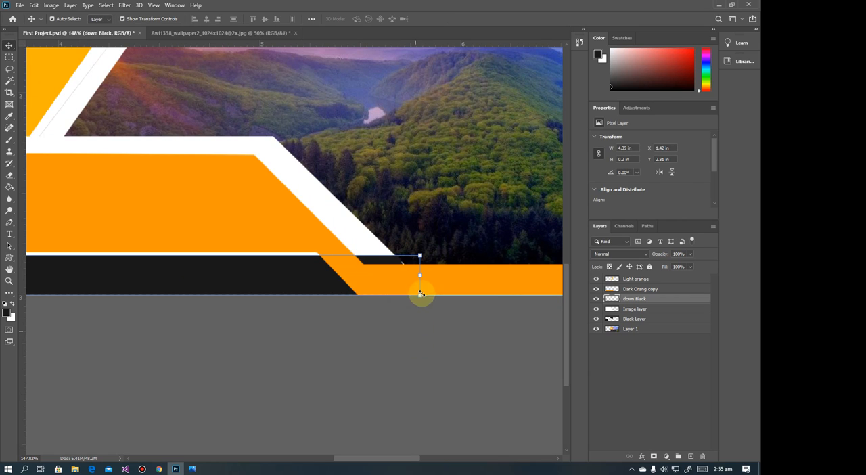
Pull the black bar's lower-right corner slightly outward along the canvas's bottom edge, making the bar about 4.43 in wide
left_click(420, 296)
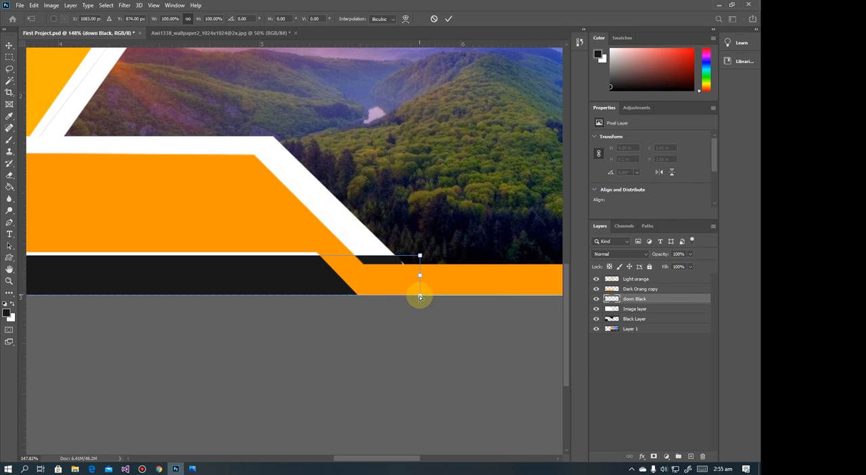
left_click_drag(420, 296, 428, 294)
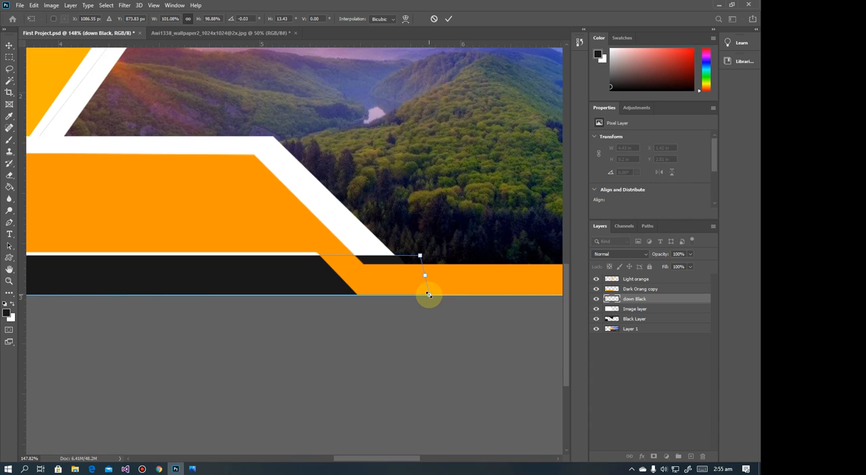
key("Return")
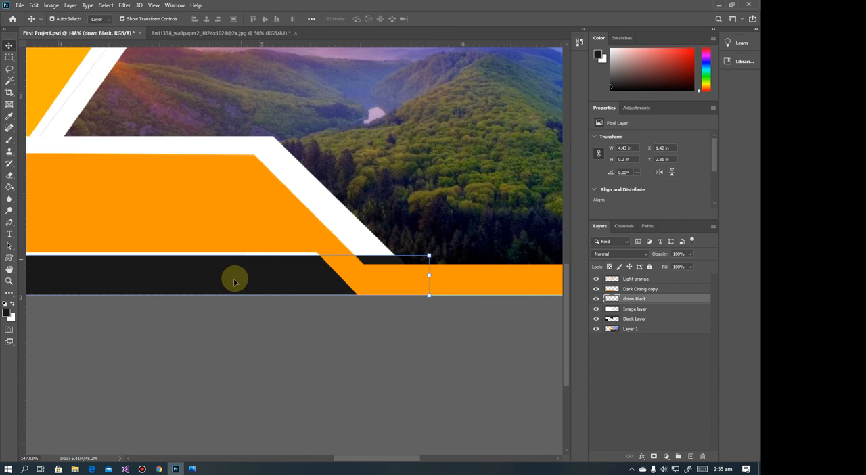
Reduce the lower black bar's height to about 0.17 in and nudge it up to leave a thin white line beneath
scroll(203, 302, "down", 3)
left_click_drag(272, 248, 451, 257)
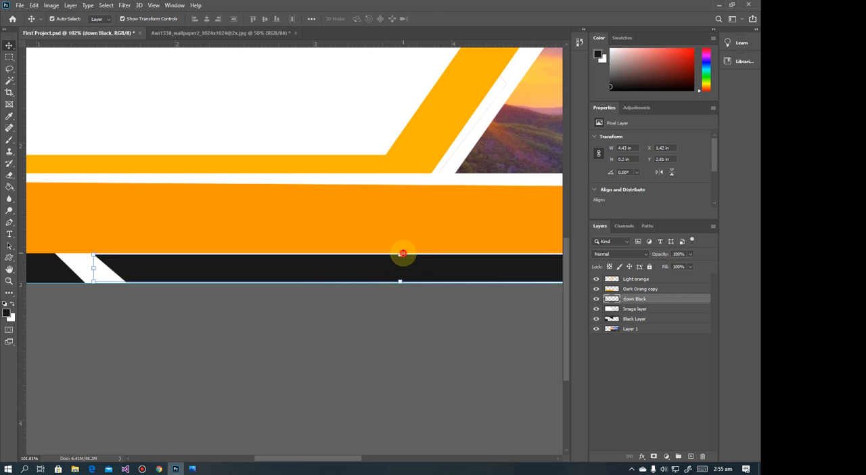
left_click_drag(403, 253, 248, 271)
scroll(396, 278, "down", 1)
scroll(394, 277, "down", 1)
key("alt+space")
left_click(464, 279)
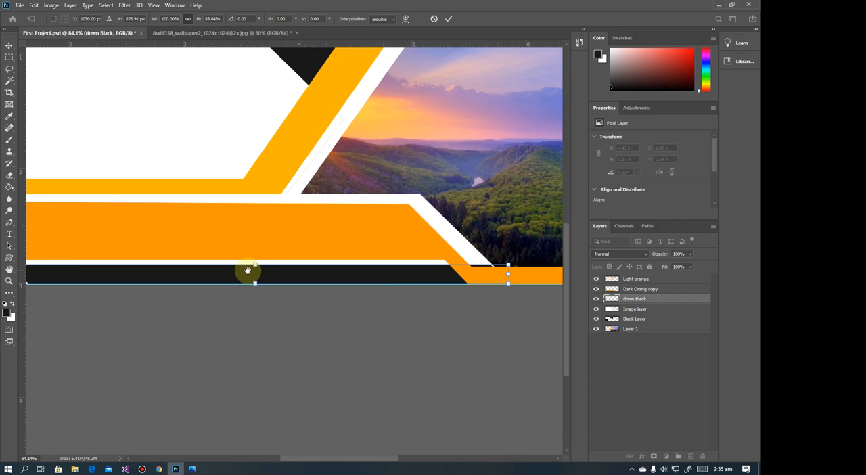
key("Up")
key("Up")
key("Up")
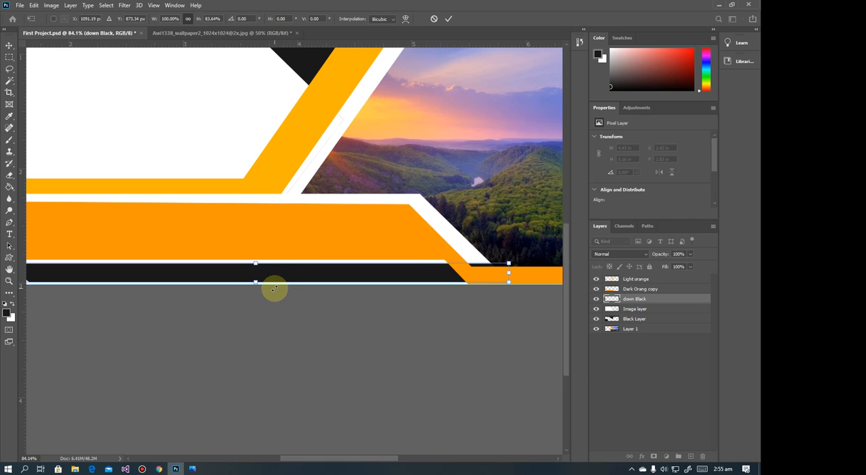
key("Return")
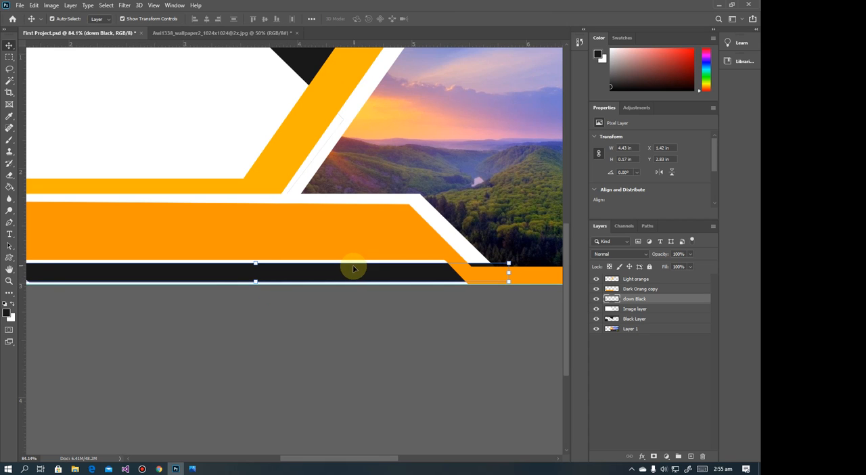
scroll(353, 264, "down", 7)
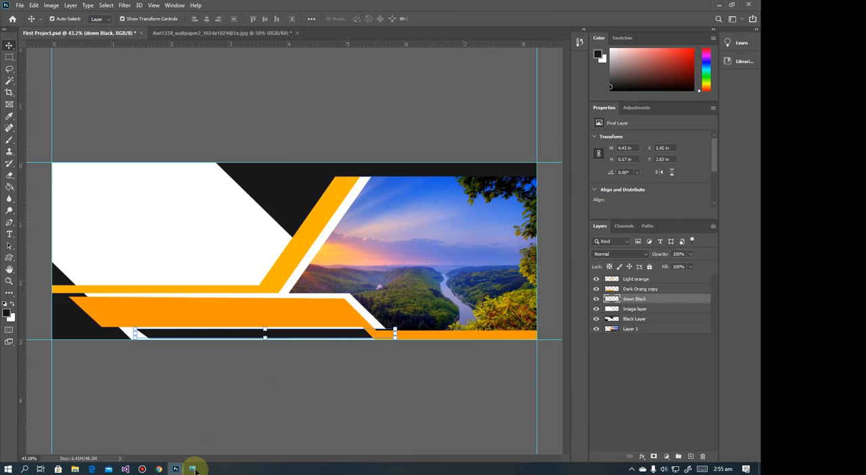
After checking the reference image in Photos, create a layer named "transparent" and place it between Black Layer and Layer 1
left_click(194, 469)
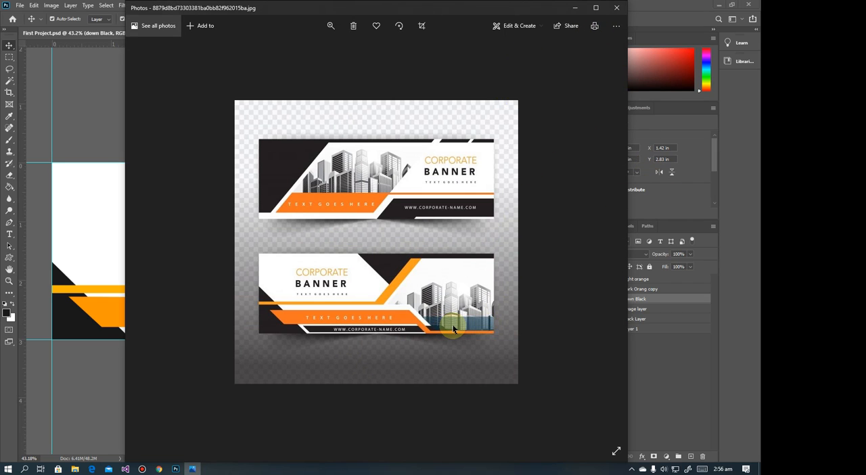
left_click(573, 10)
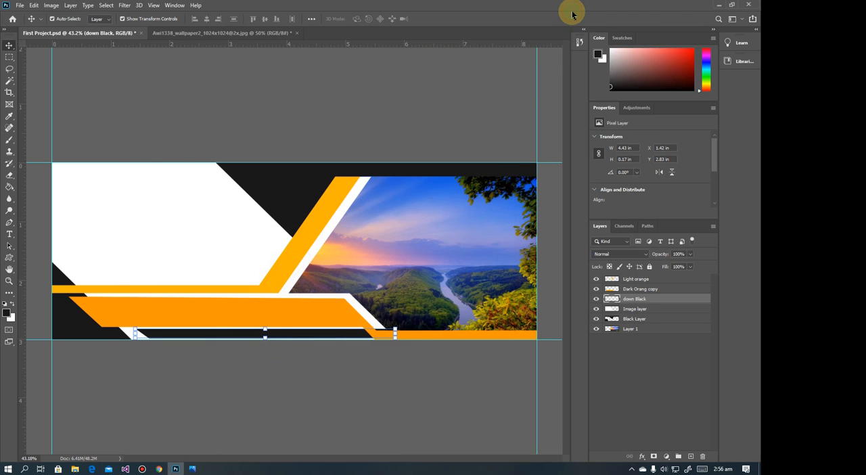
left_click(9, 58)
left_click(72, 6)
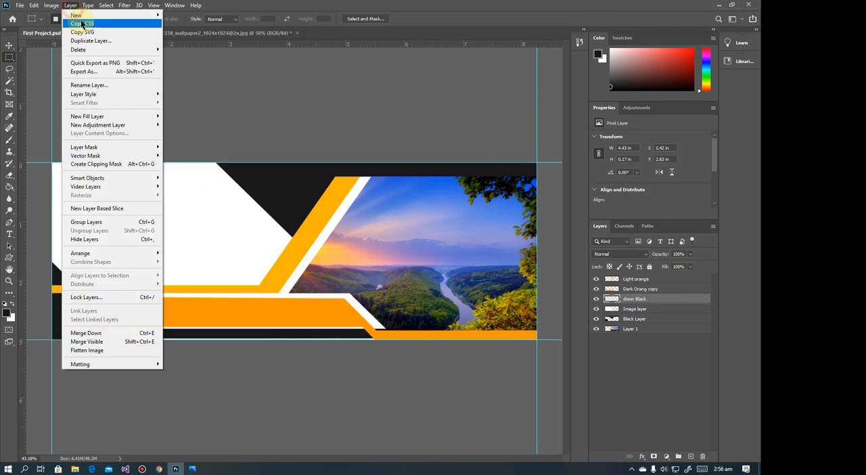
mouse_move(76, 15)
left_click(199, 15)
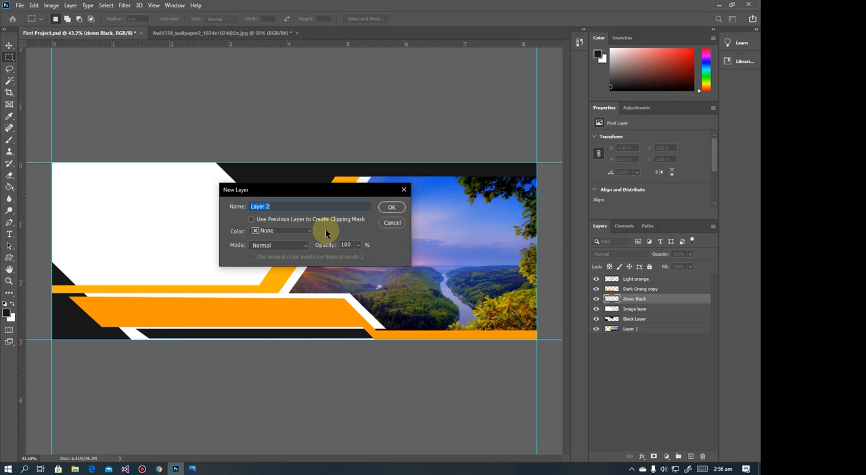
type("transparent")
left_click(390, 207)
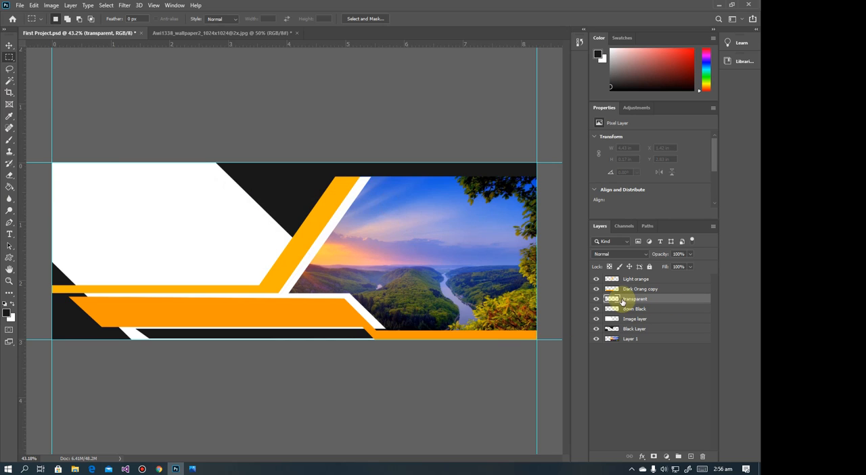
left_click_drag(624, 301, 650, 333)
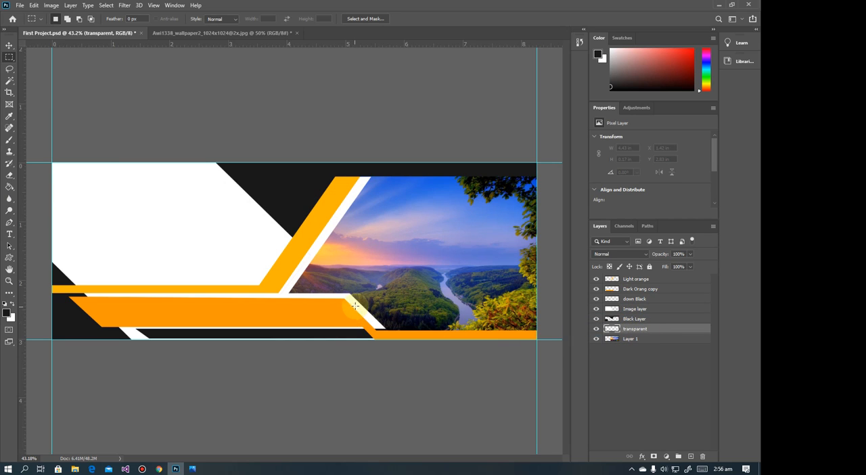
Select a strip about 3.1 × 0.54 in along the landscape picture's lower edge and fill it with red ff0000
left_click_drag(355, 299, 549, 330)
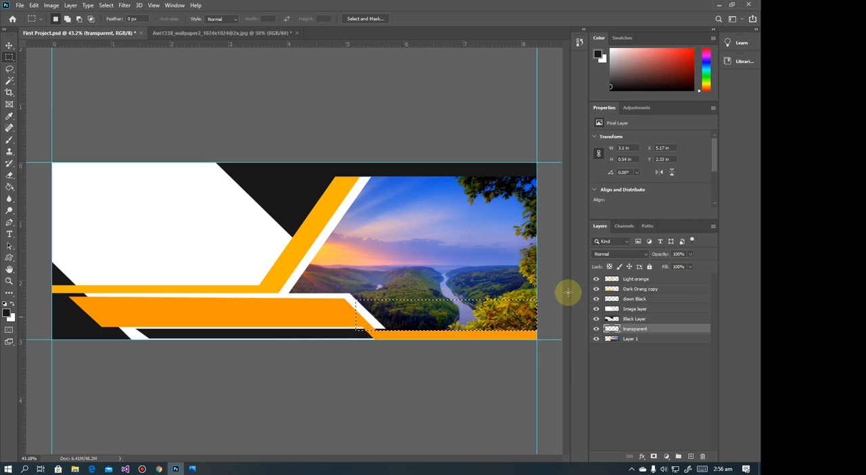
left_click(7, 313)
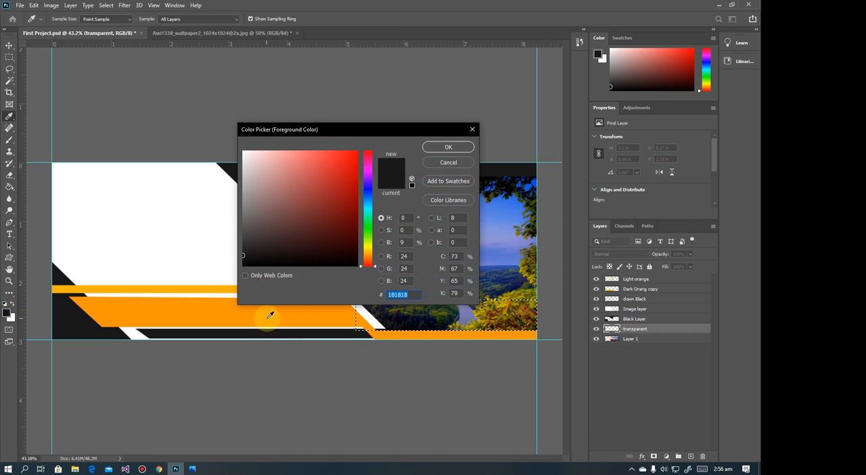
left_click_drag(311, 256, 388, 139)
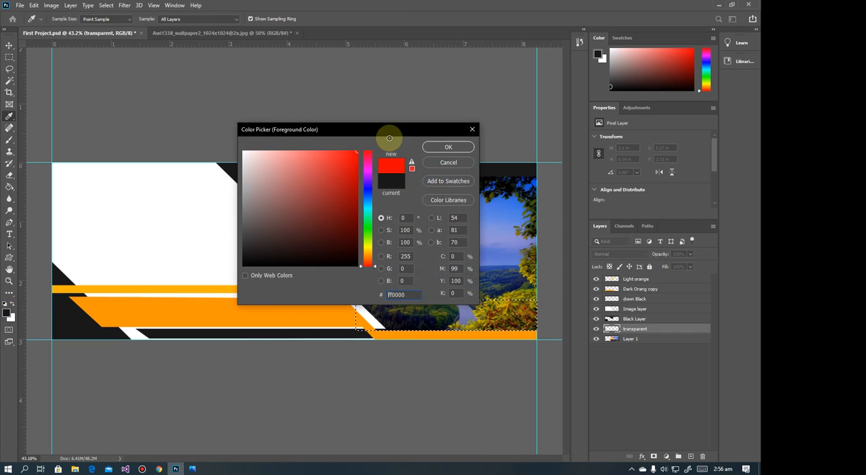
left_click(426, 148)
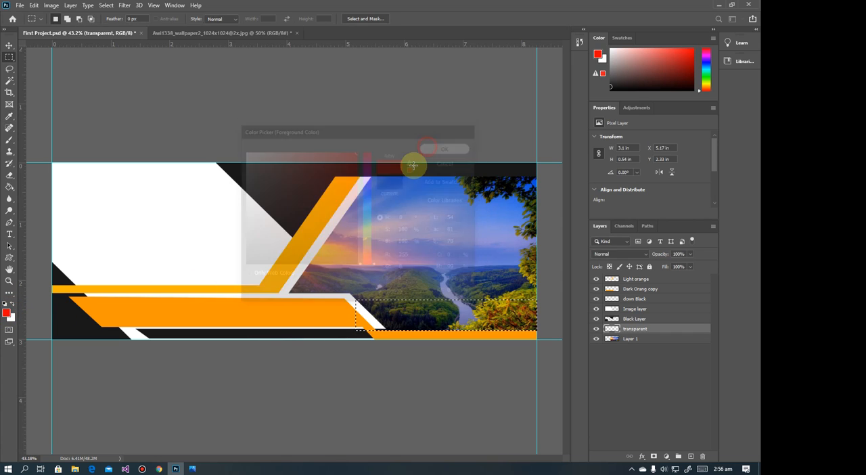
left_click(13, 186)
left_click(432, 311)
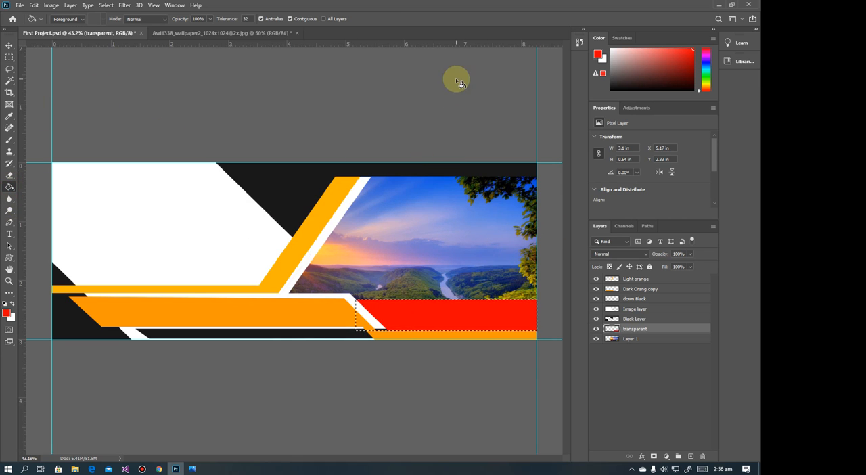
Lower the red strip's opacity to about 27% and compare the banner with the reference image in Photos
left_click(9, 45)
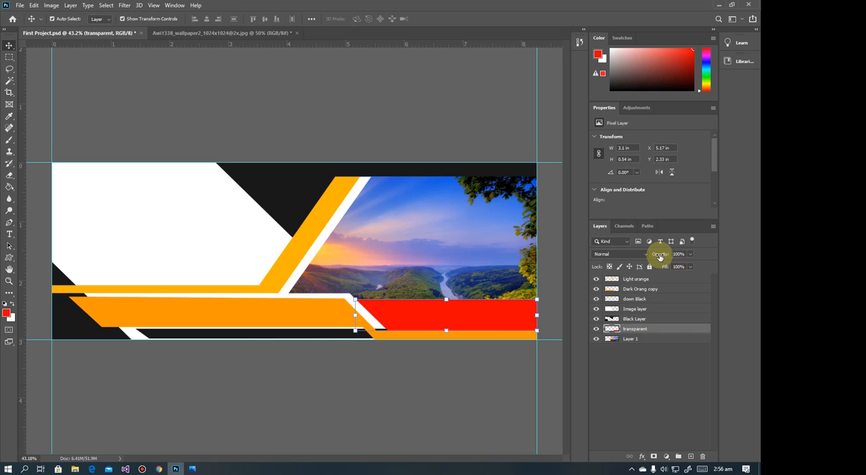
left_click_drag(659, 257, 642, 257)
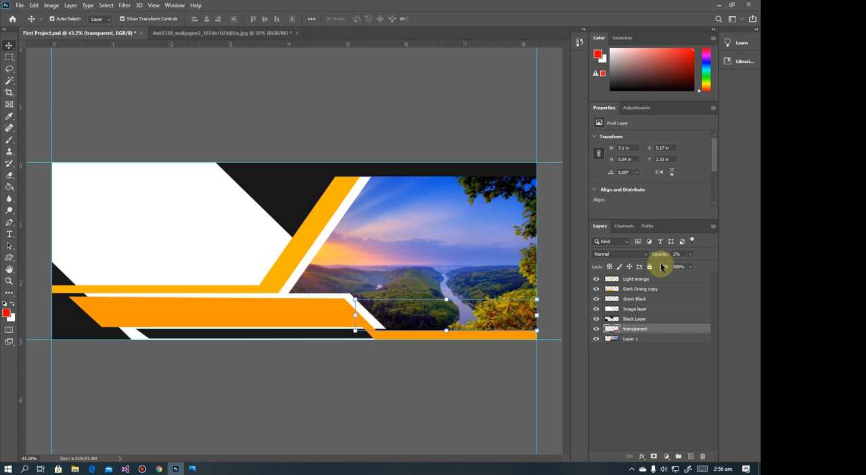
left_click(690, 253)
left_click_drag(671, 268, 687, 272)
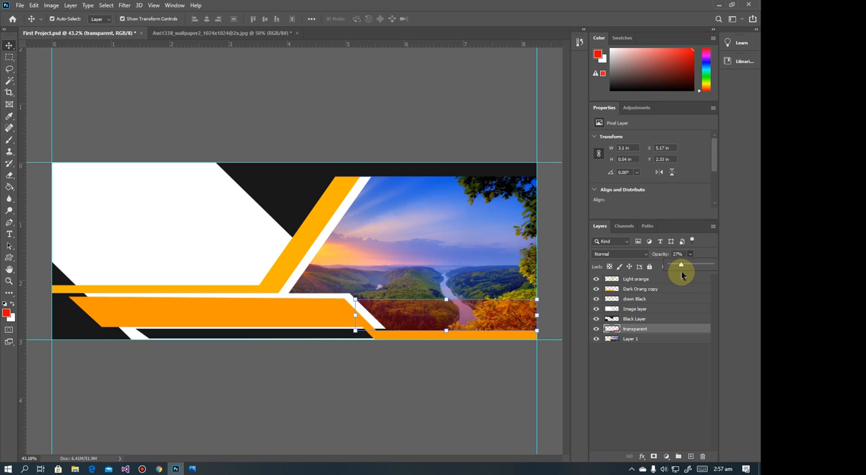
left_click_drag(681, 270, 680, 269)
left_click(448, 355)
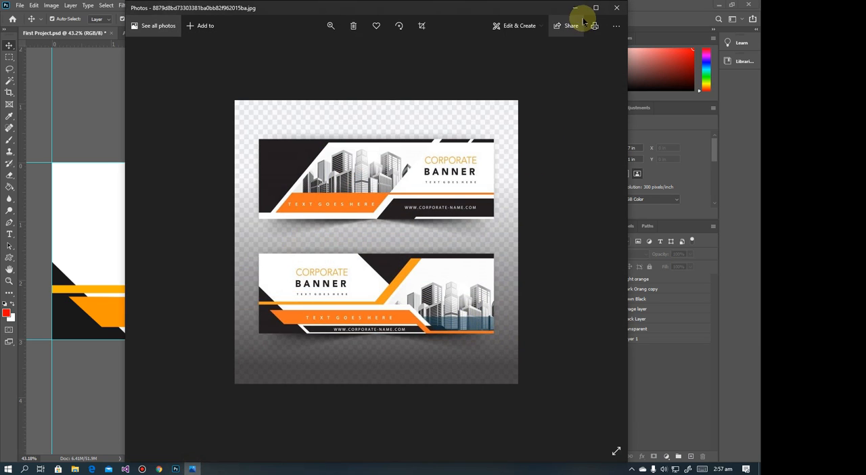
left_click(581, 11)
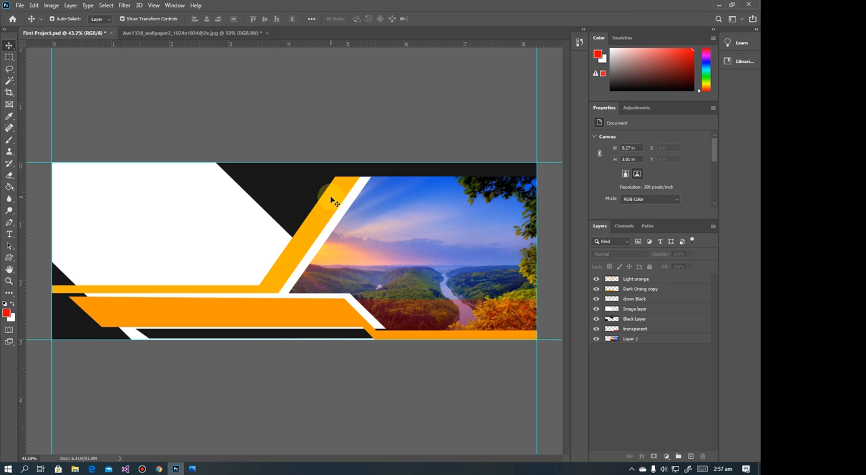
scroll(338, 181, "down", 2)
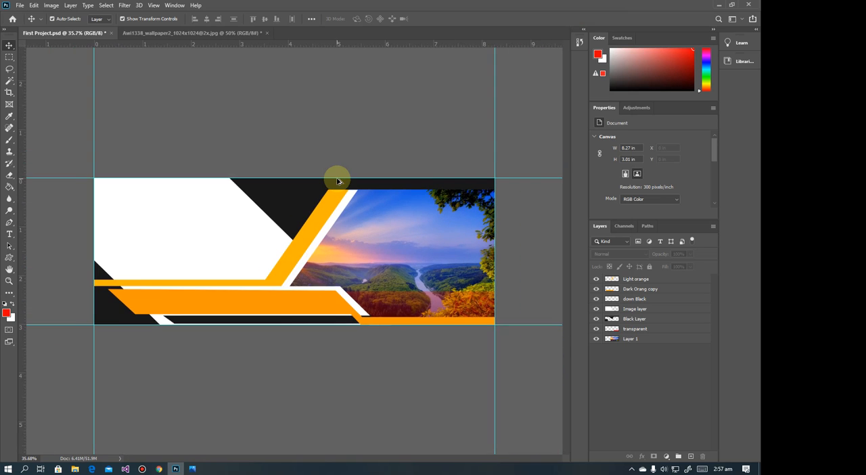
scroll(338, 180, "up", 1)
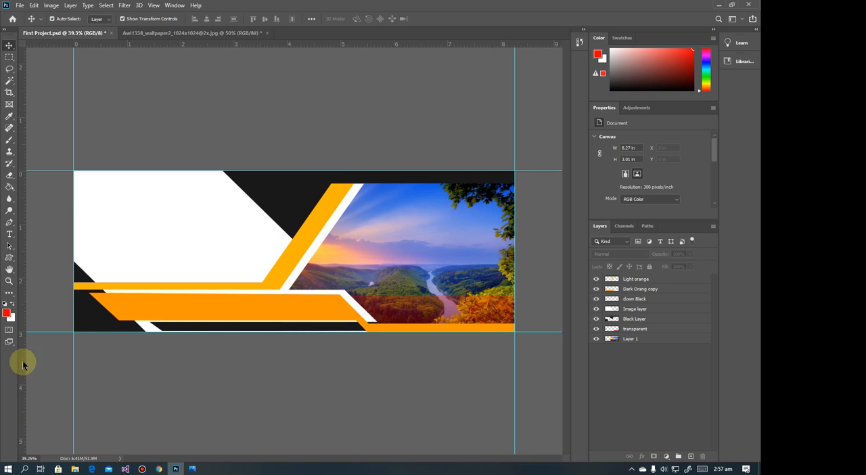
Add the text "IKSOFT" in the banner's white area and scale it up to about 2.78 × 0.72 in
left_click(9, 235)
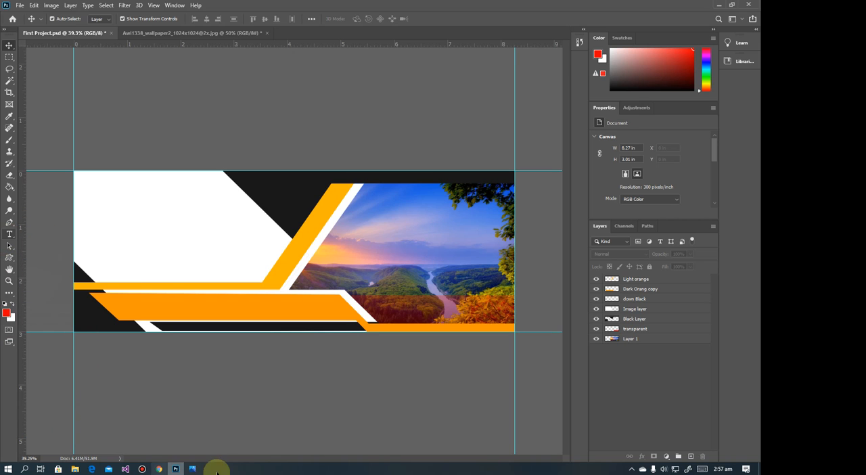
left_click(192, 469)
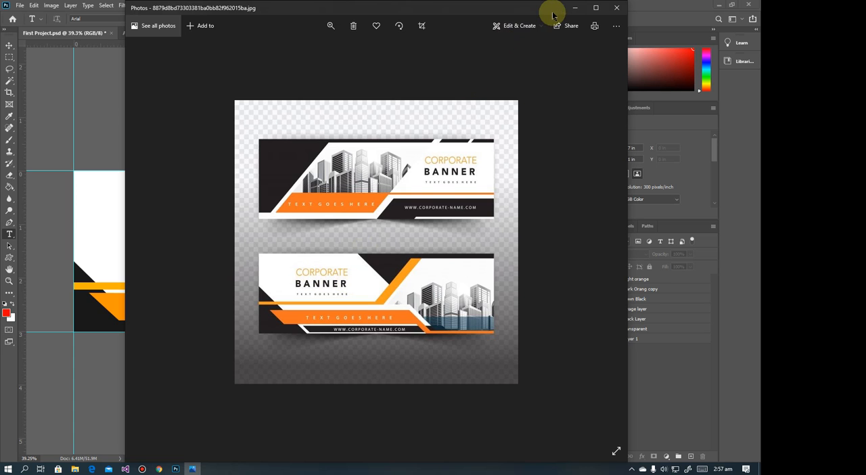
left_click(574, 7)
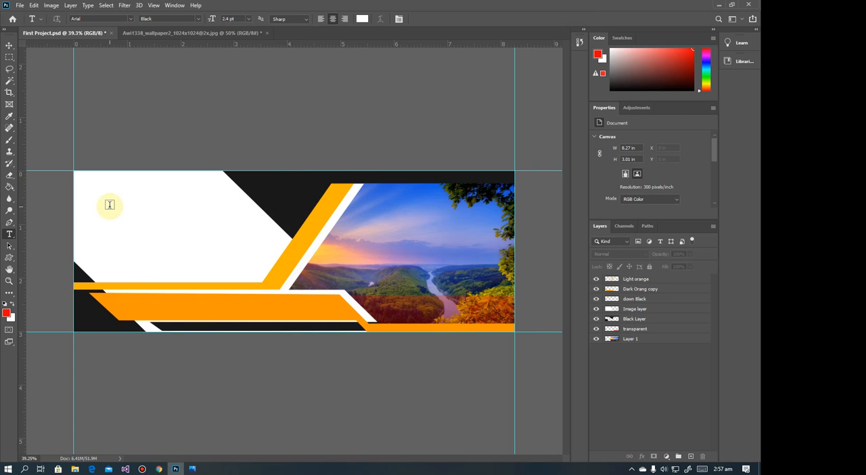
left_click(109, 205)
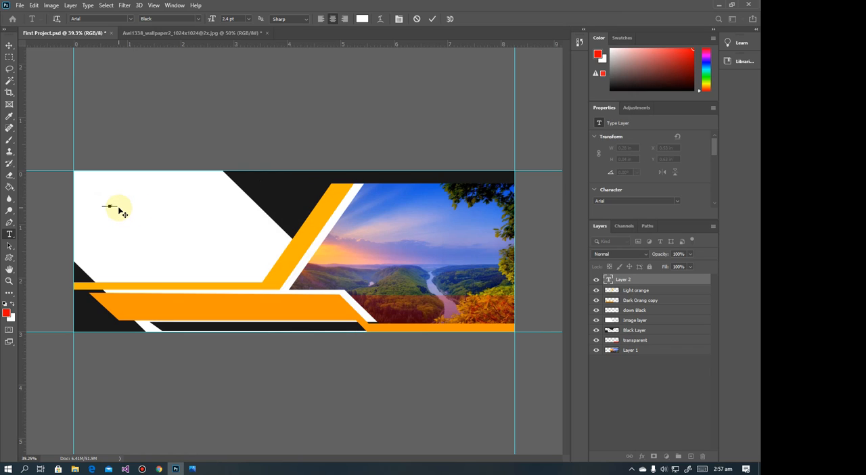
left_click(8, 45)
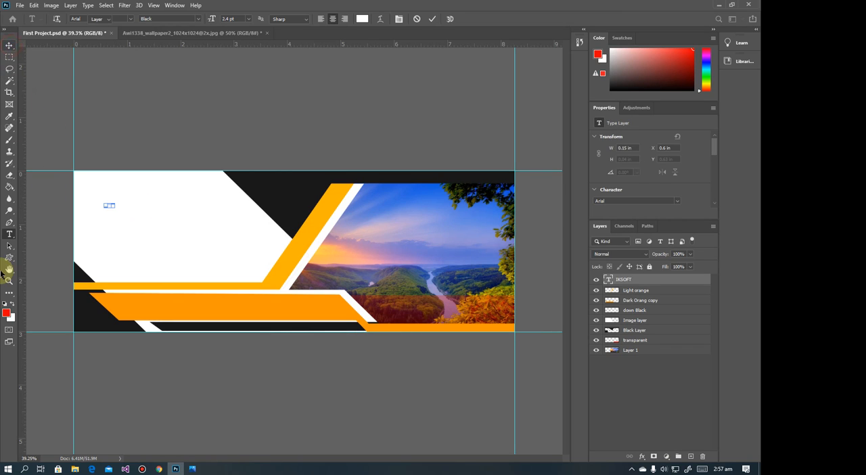
left_click_drag(113, 207, 207, 227)
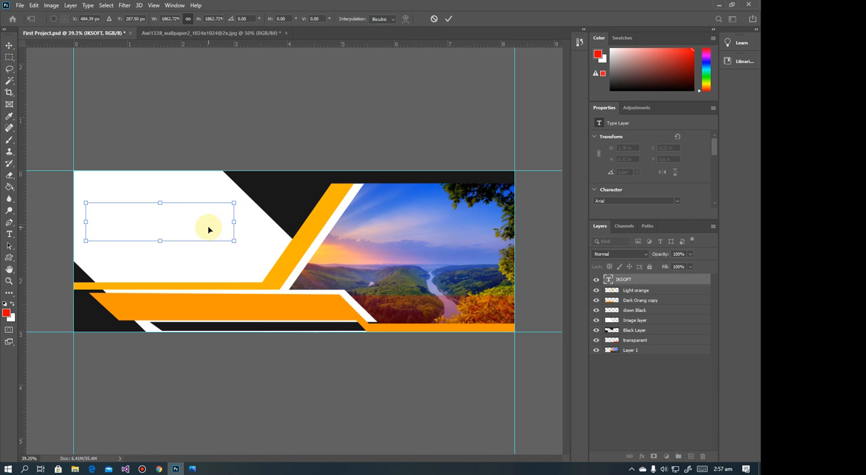
key("Return")
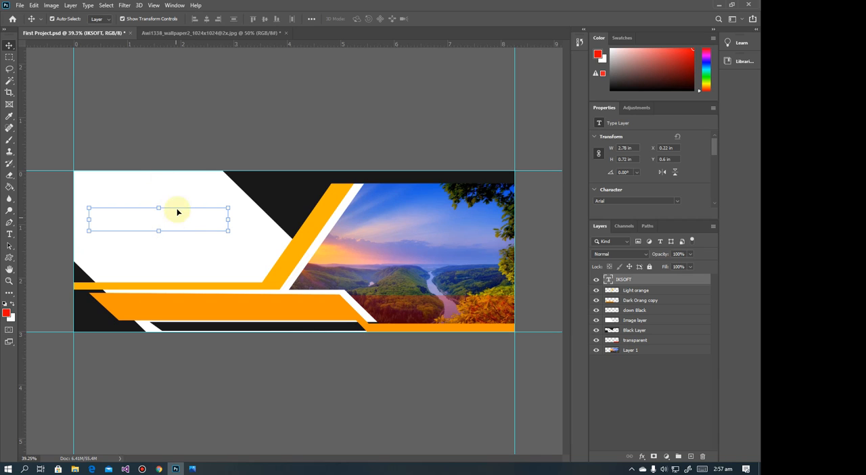
Change the IKSOFT text colour to orange ff9600, sampled from the banner's wide dark orange bar
left_click(175, 5)
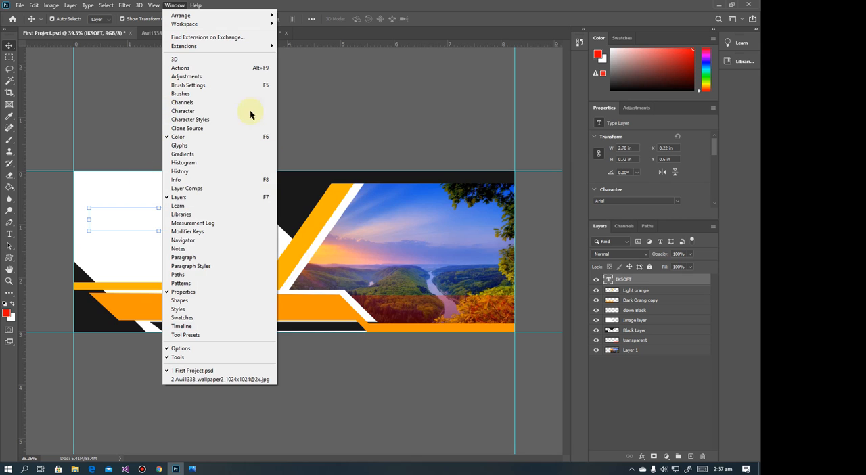
left_click(180, 111)
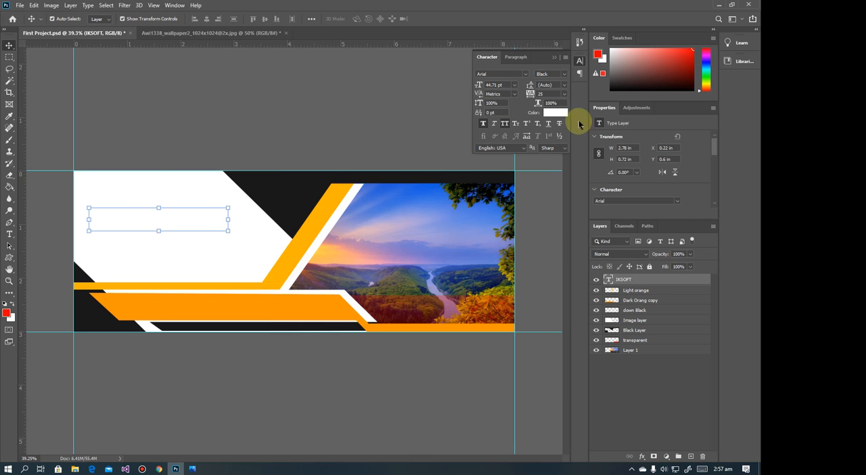
left_click(557, 113)
left_click_drag(344, 130, 435, 128)
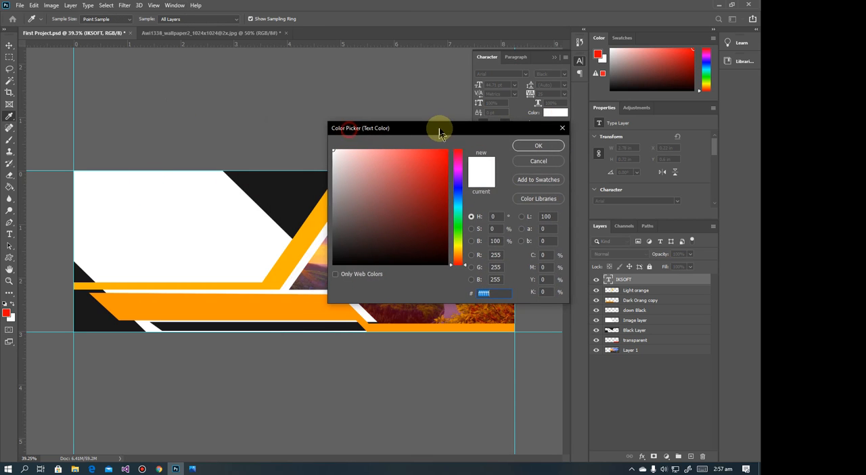
left_click(313, 223)
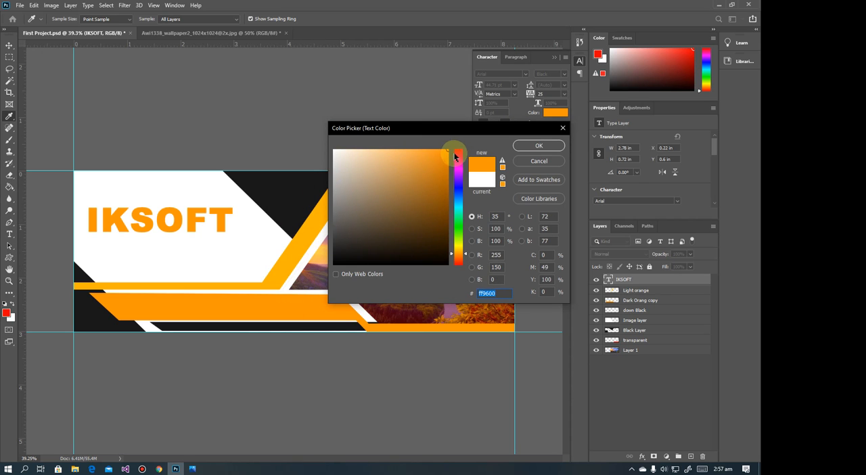
left_click(534, 145)
left_click(195, 220)
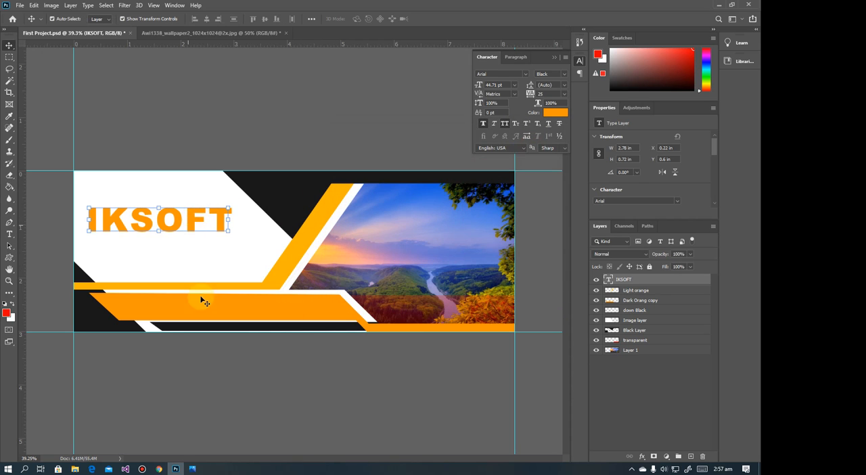
After checking the title styling in the reference image in Photos, set the IKSOFT text's font style to Regular
left_click(192, 467)
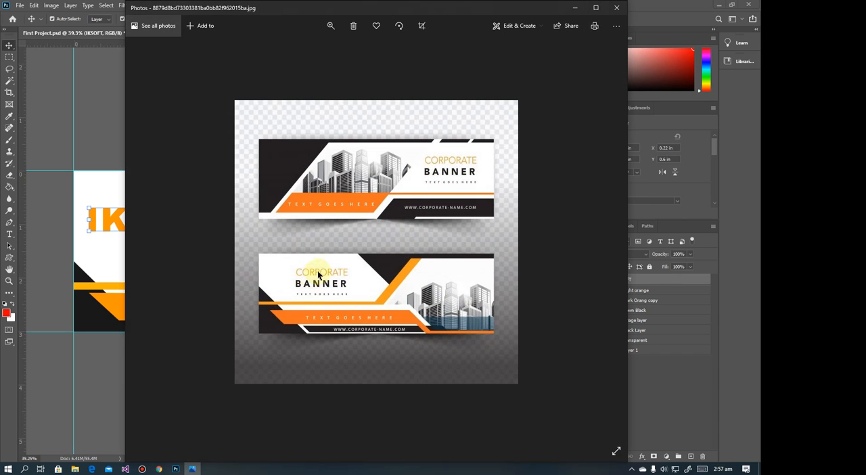
left_click(575, 8)
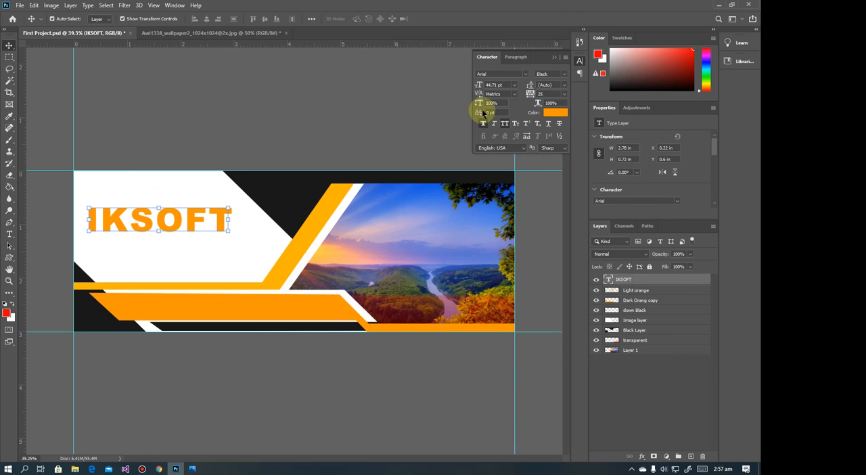
left_click(559, 74)
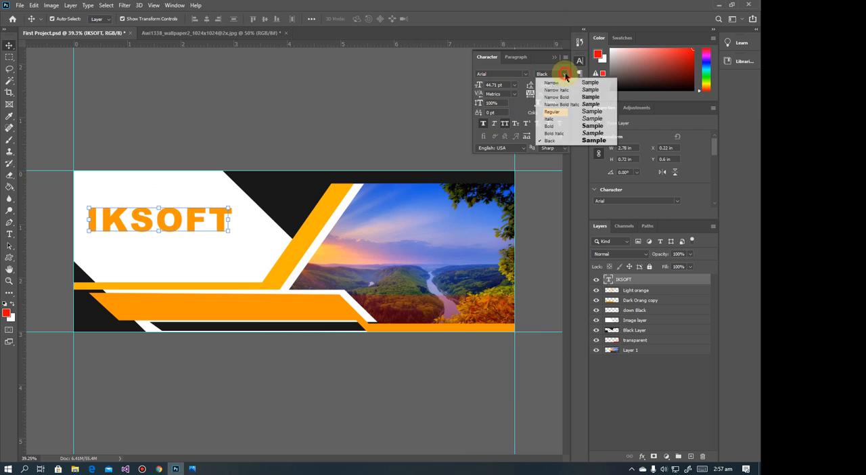
left_click(551, 111)
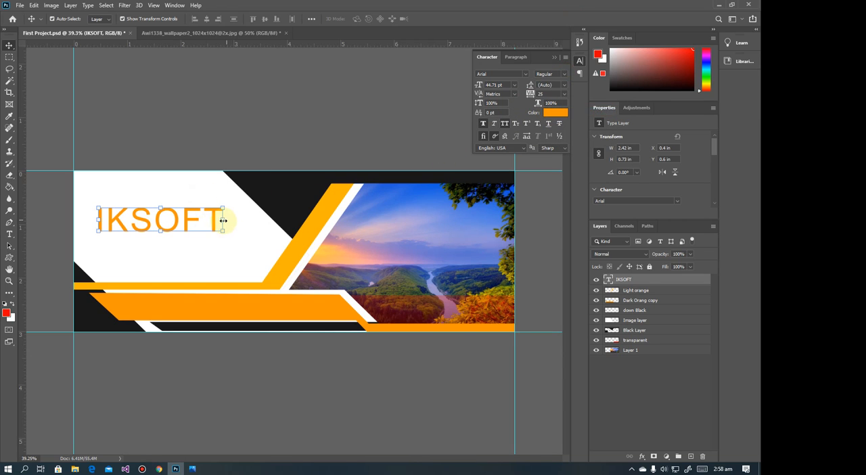
Scale the IKSOFT text to about 77% (1.87 × 0.57 in) and raise it in the white area, comparing with the reference in Photos
left_click(192, 468)
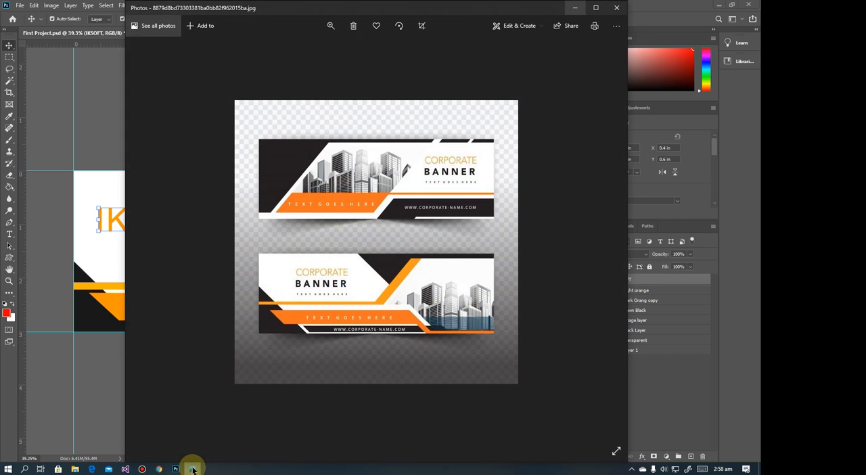
left_click(193, 468)
left_click_drag(222, 218, 177, 215)
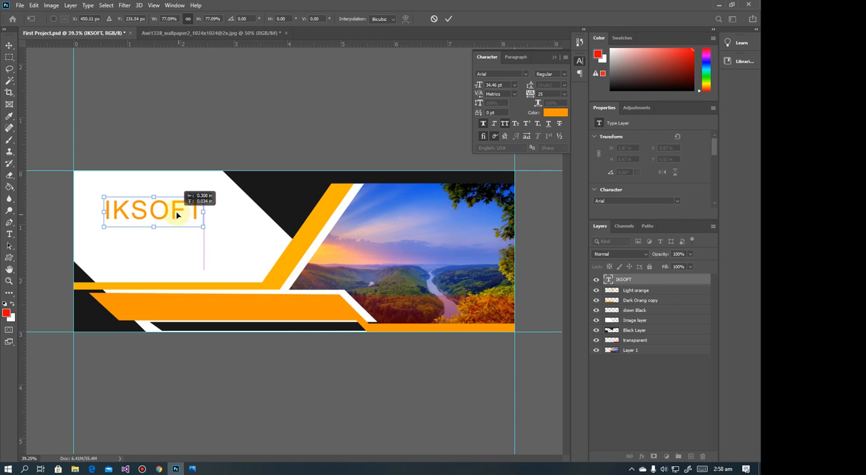
left_click(195, 468)
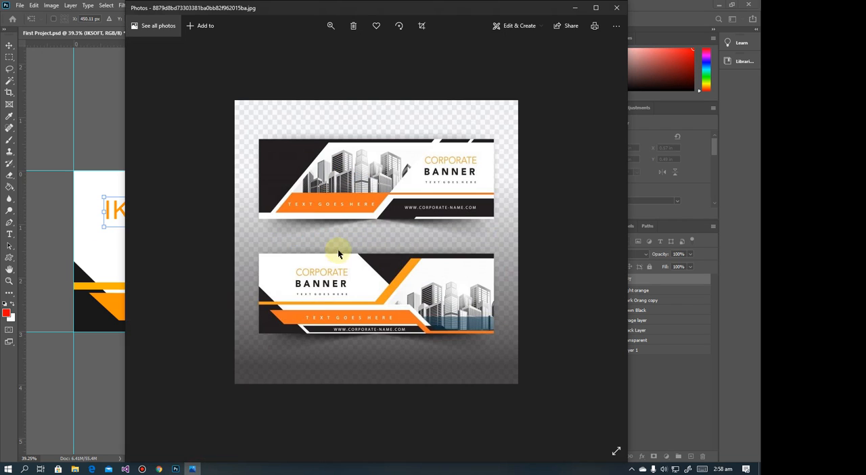
left_click(574, 8)
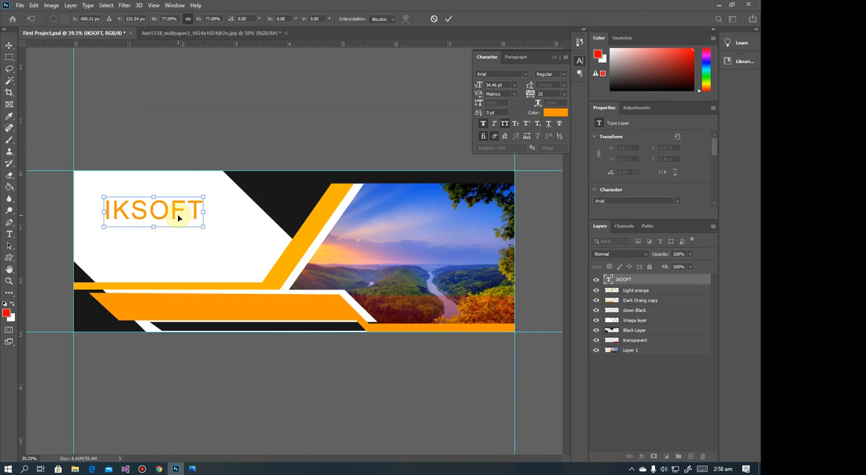
double_click(176, 216)
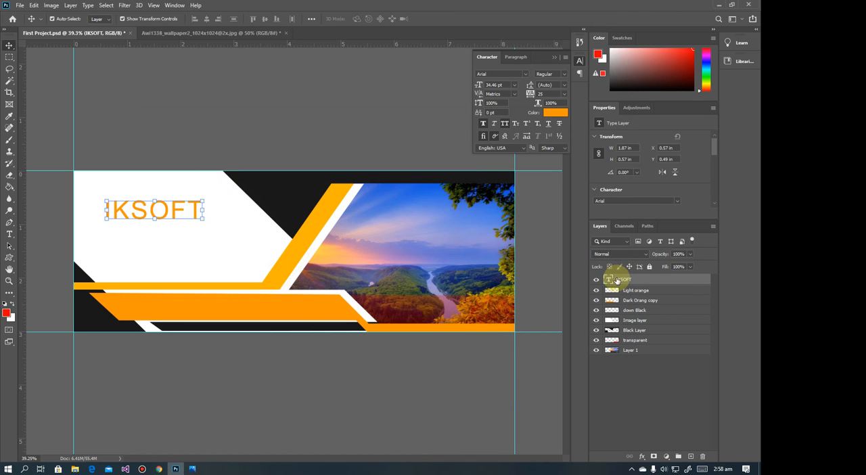
Duplicate the IKSOFT text layer, place the copy directly below the original and change its wording to "TECHNOLOGIES"
left_click_drag(612, 279, 690, 457)
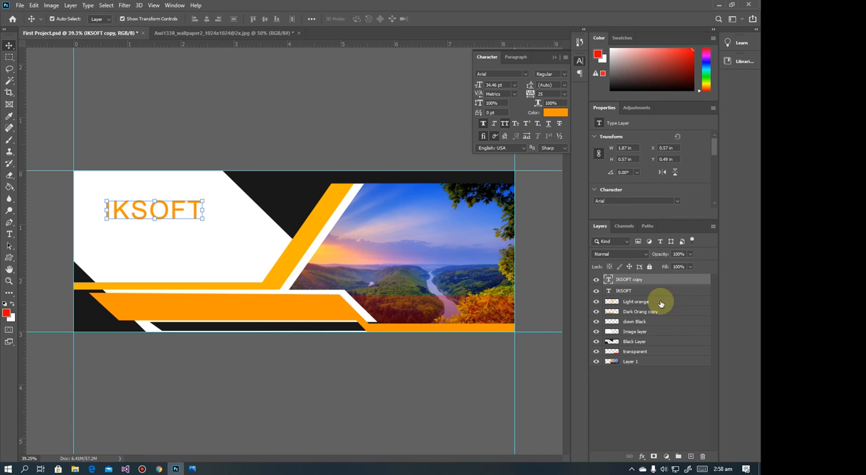
left_click_drag(169, 210, 170, 237)
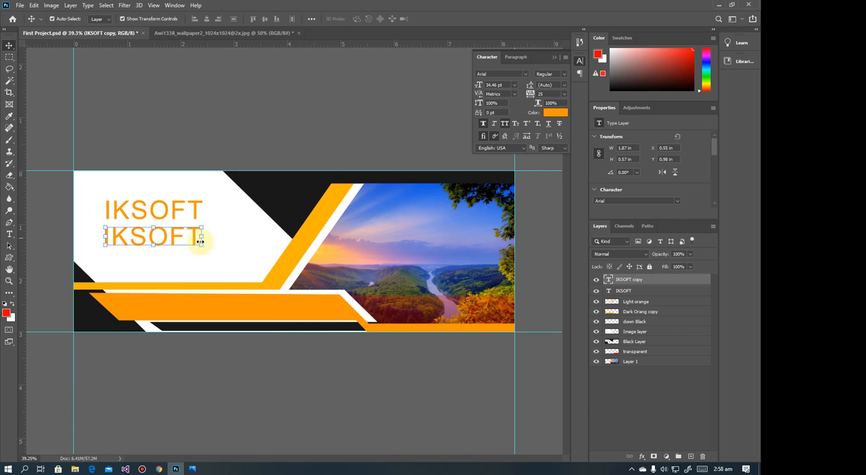
double_click(151, 235)
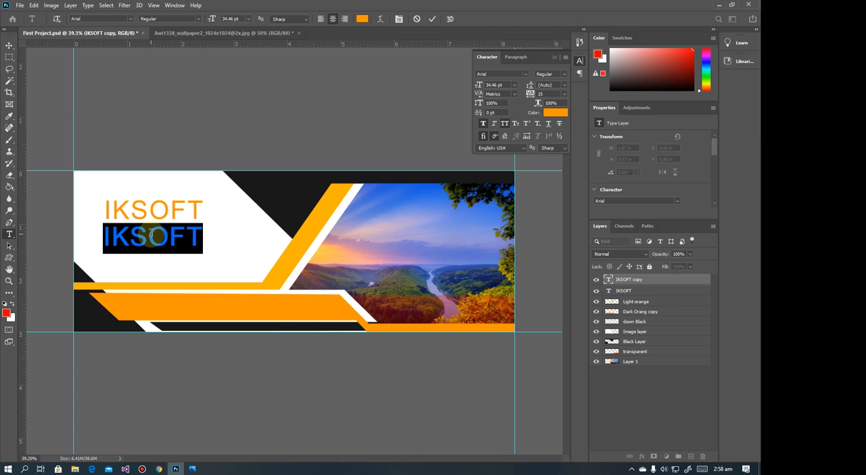
left_click(151, 235)
key("ctrl+a")
type("TECHN")
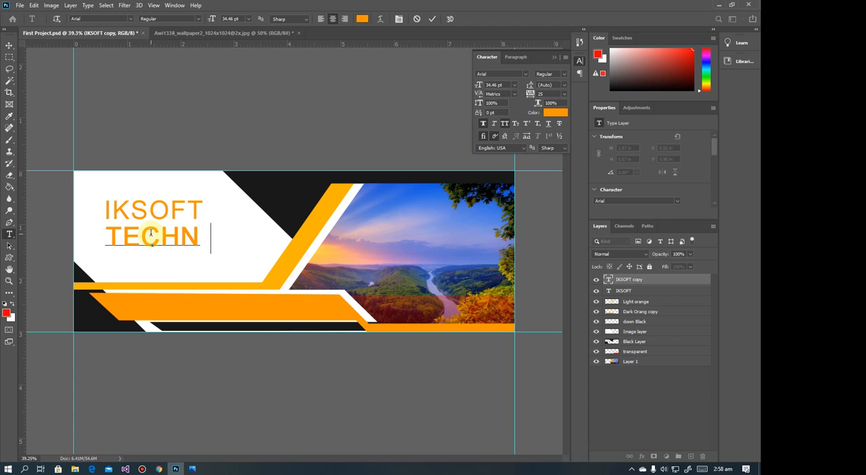
type("OLOGIES")
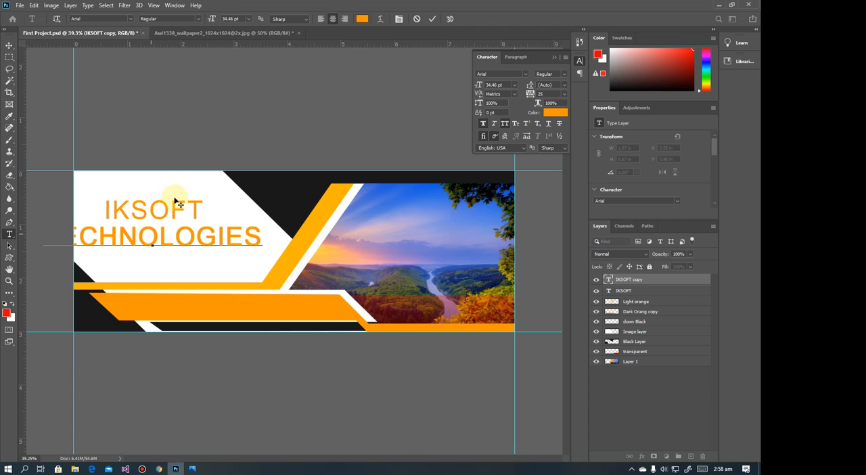
left_click(10, 45)
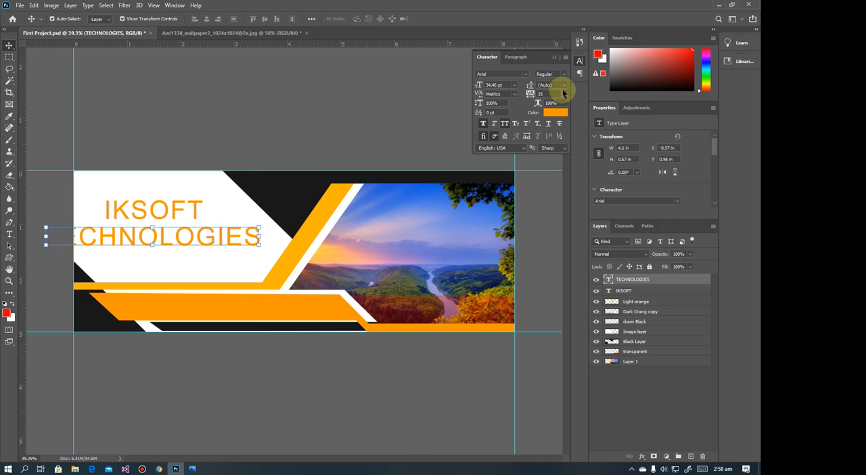
Make the TECHNOLOGIES text Bold, scale it to about 68% and position it beneath IKSOFT, checking the reference image in Photos
left_click(564, 74)
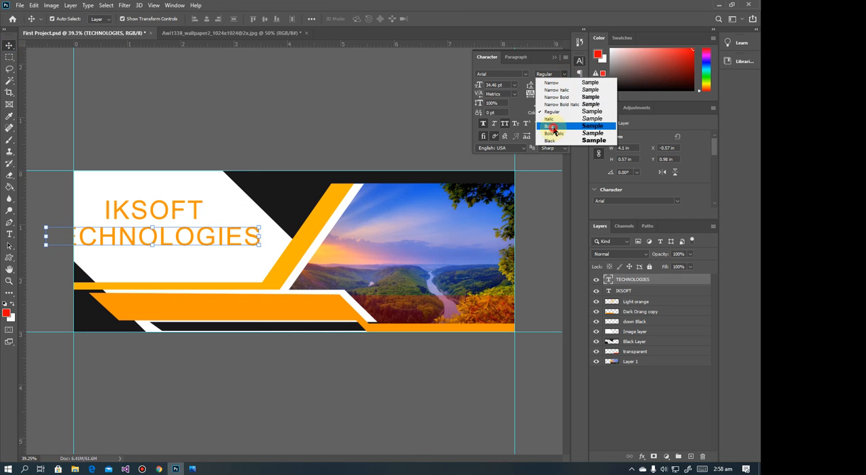
left_click(553, 126)
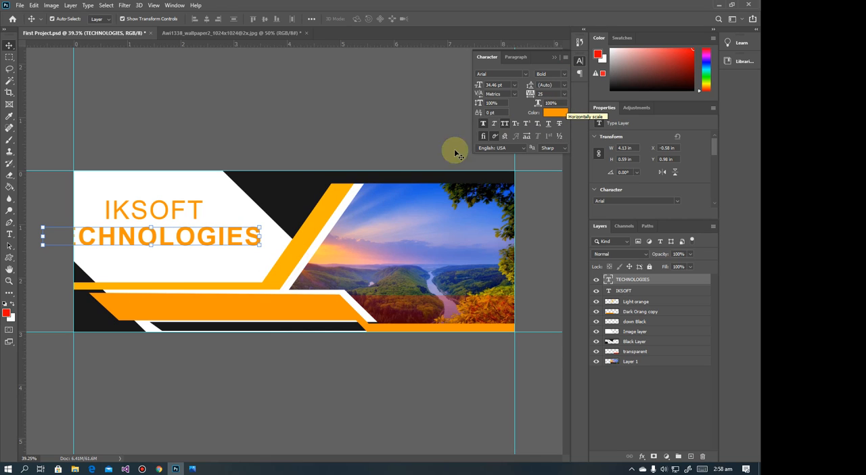
mouse_move(261, 234)
left_mouse_down()
mouse_move(194, 241)
mouse_move(248, 241)
left_mouse_up()
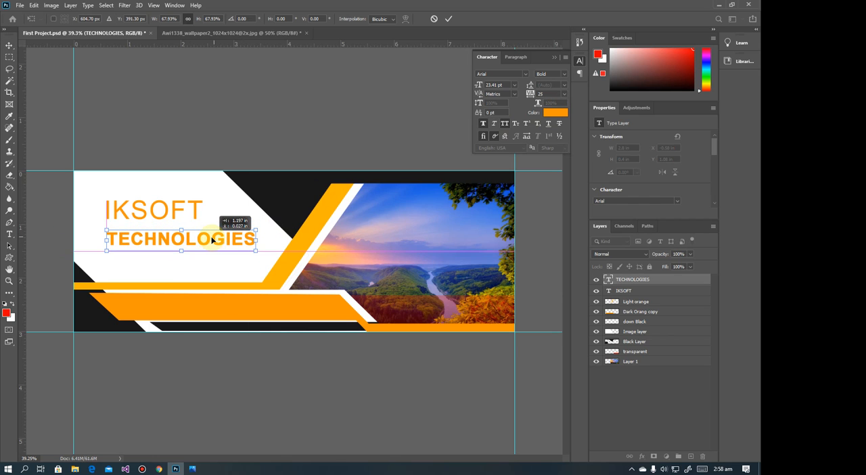
left_click(192, 468)
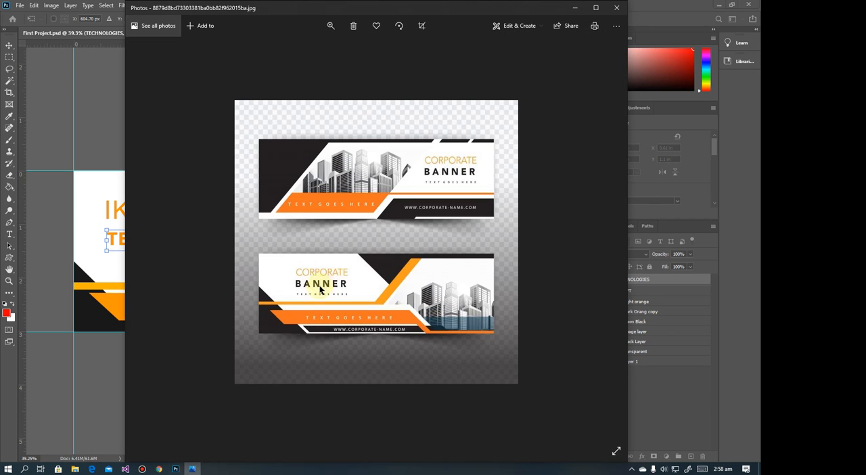
left_click(575, 7)
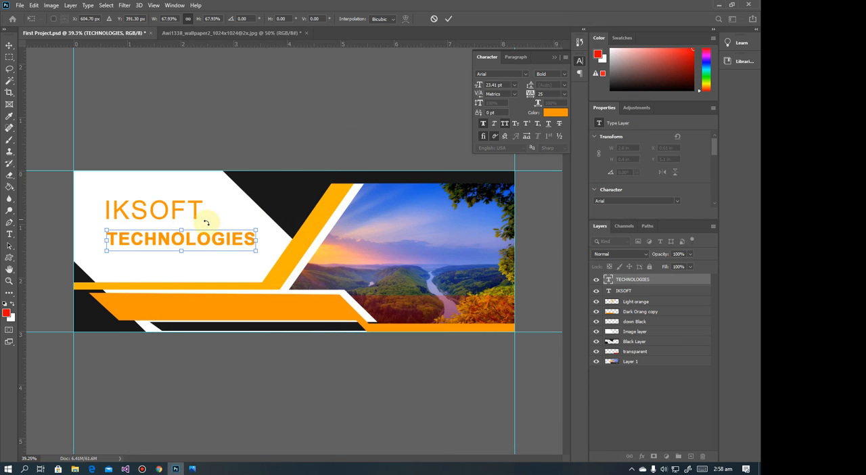
left_click_drag(192, 246, 188, 246)
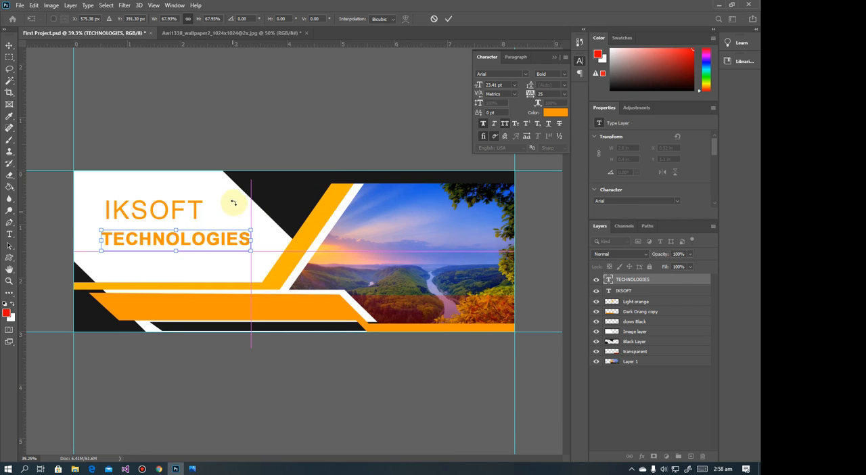
key("Return")
Centre IKSOFT above TECHNOLOGIES and shift both text lines together slightly towards the banner's left edge
left_click_drag(177, 215, 196, 224)
left_click(194, 190)
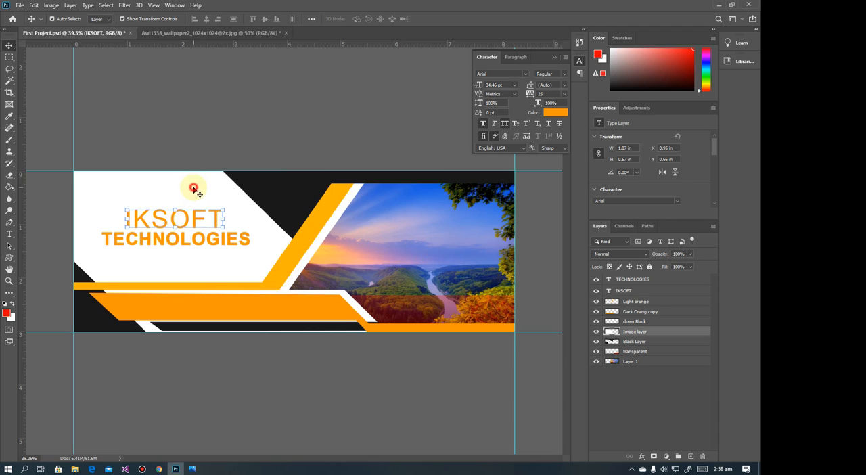
left_click(152, 227)
left_click(203, 245, "shift")
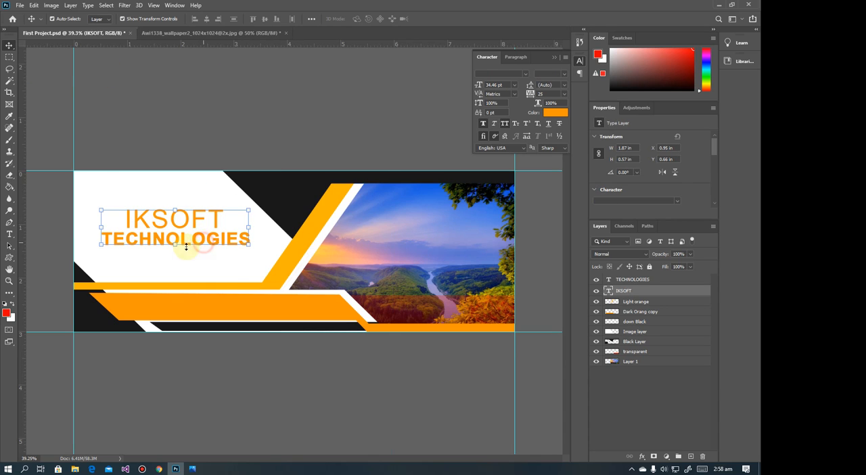
left_click_drag(192, 242, 184, 243)
left_click(291, 127)
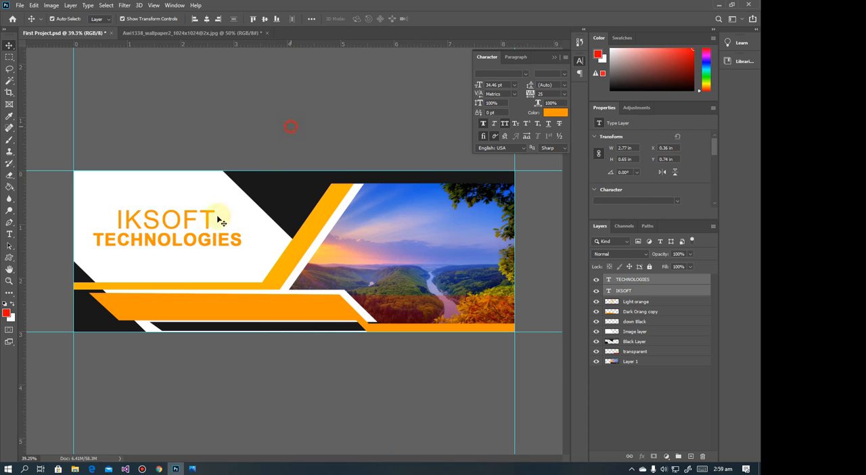
After checking the reference in Photos, move both title lines up slightly and set IKSOFT just above TECHNOLOGIES at about X 0.81, Y 0.51 in
left_click(192, 468)
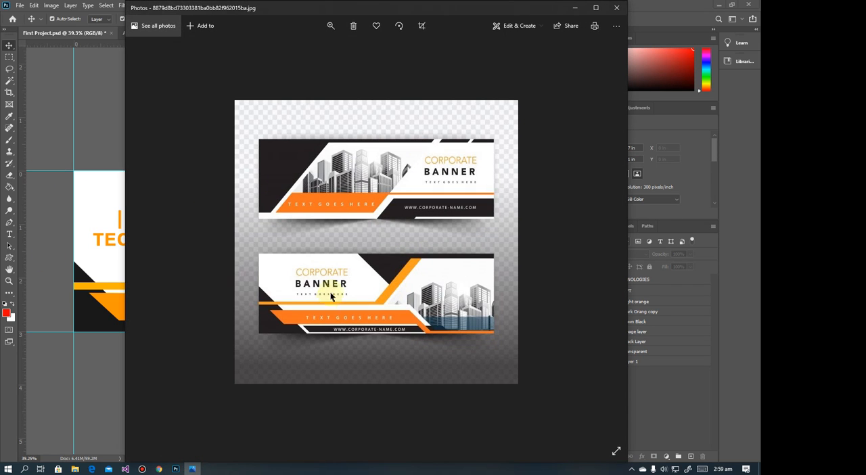
left_click(575, 9)
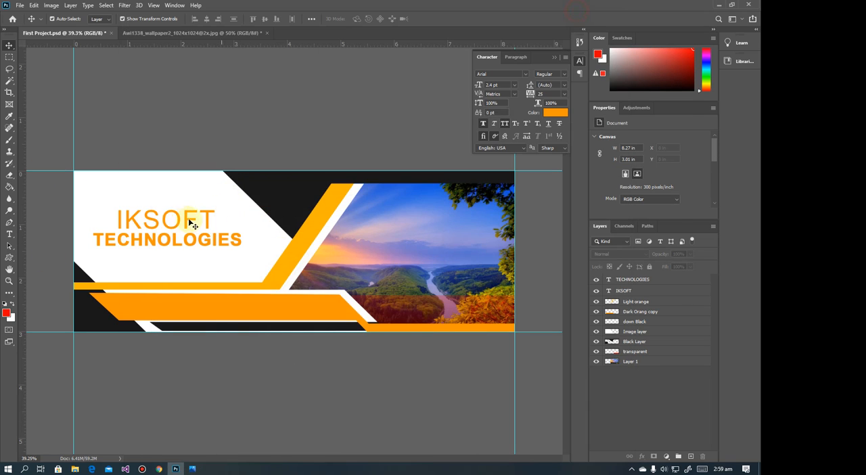
left_click(180, 222)
left_click(179, 242, "shift")
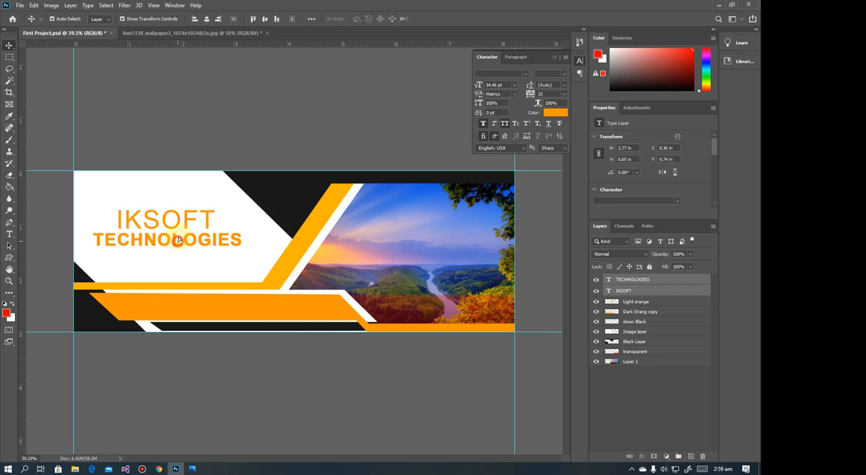
left_click_drag(179, 242, 188, 214)
left_click(232, 150)
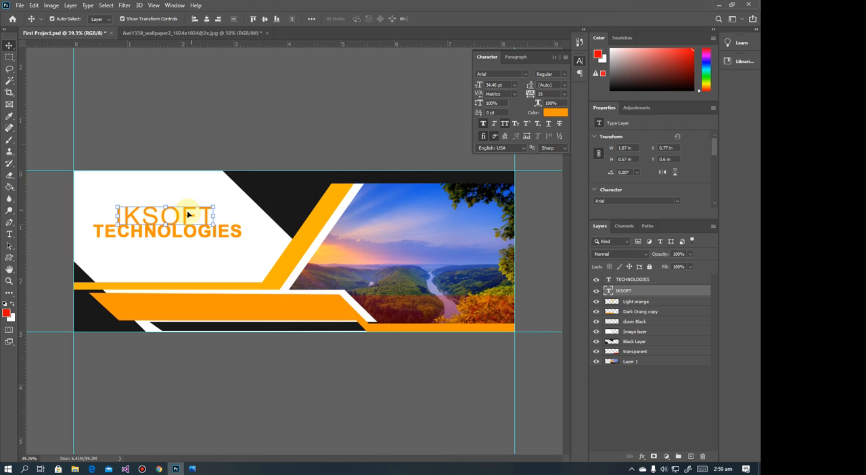
key("ctrl+z")
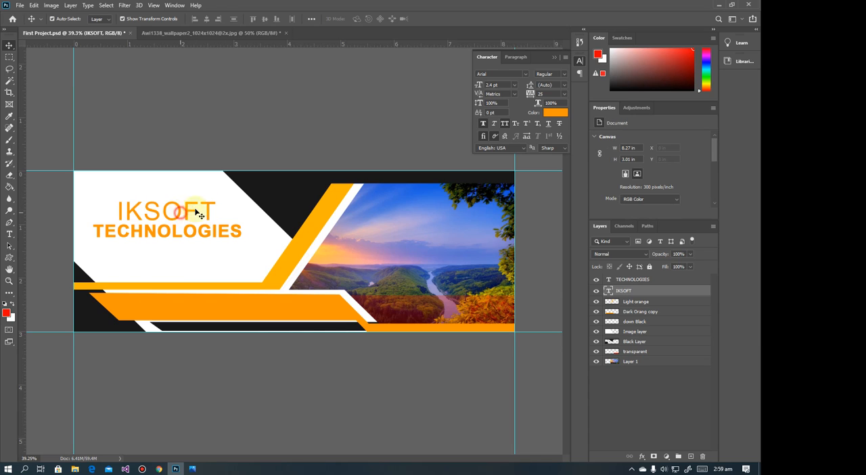
Duplicate the IKSOFT text layer, place the copy below TECHNOLOGIES and colour it black (000000)
left_click_drag(622, 292, 689, 455)
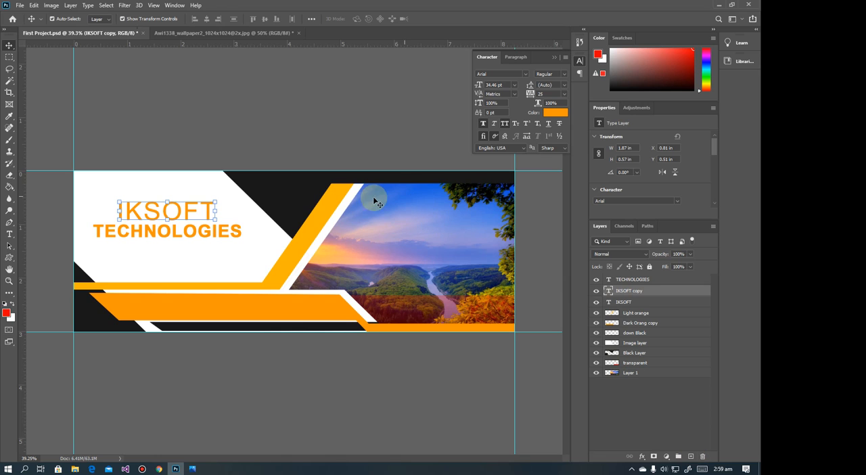
left_click_drag(185, 215, 186, 258)
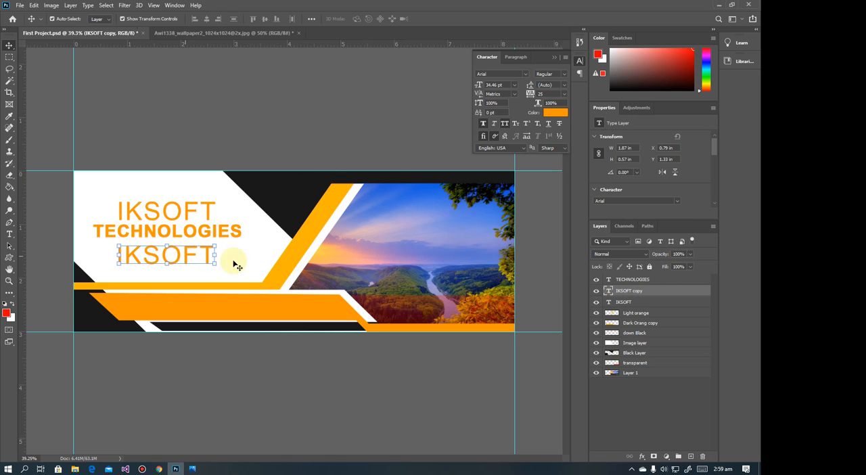
left_click(555, 112)
left_click(401, 228)
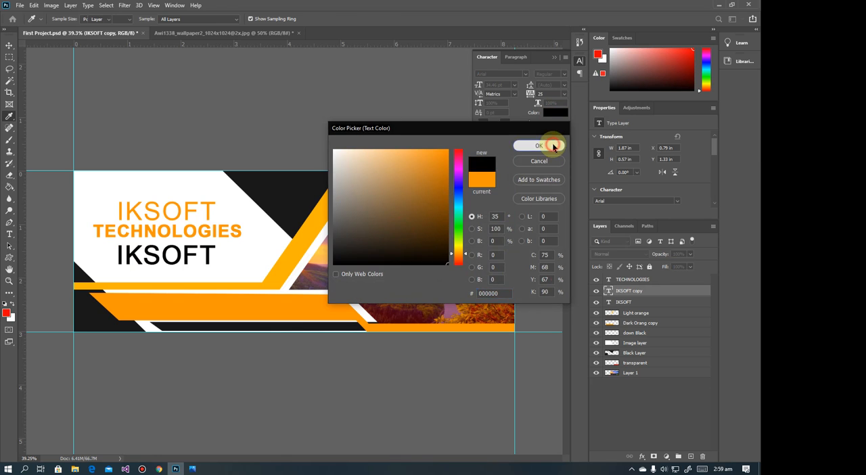
left_click(552, 144)
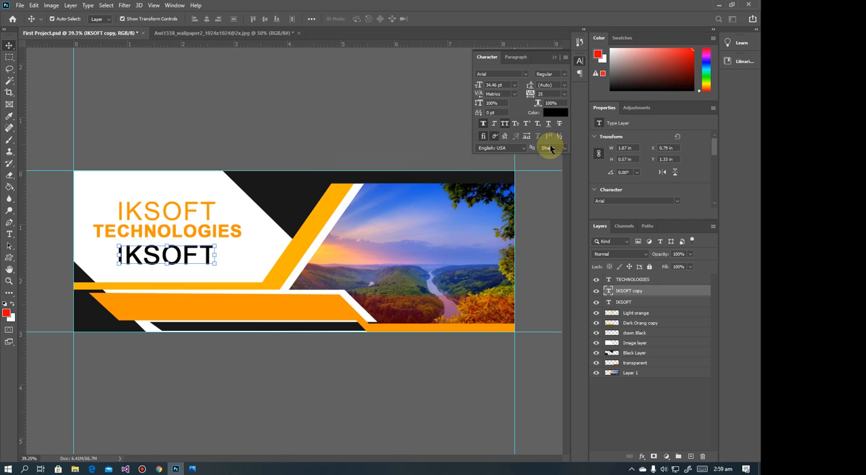
Turn off All Caps for the black IKSOFT copy and replace its wording with "Coding... Our Priority"
double_click(202, 257)
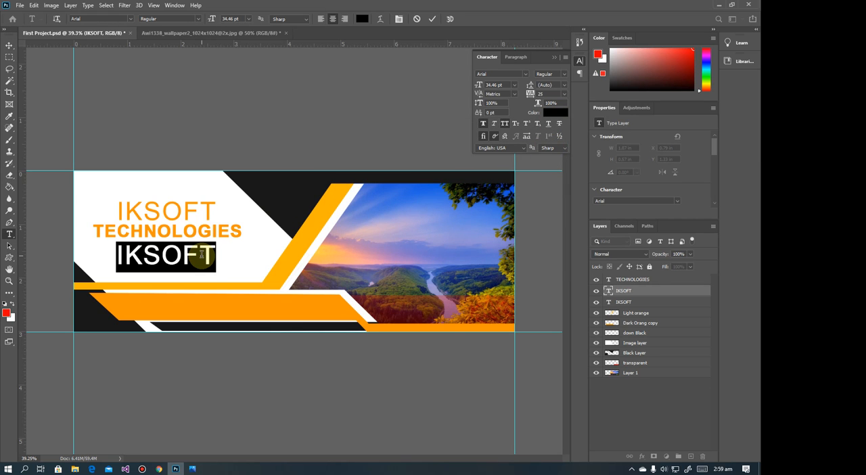
left_click(201, 255)
type("COKD")
key("BackSpace")
key("BackSpace")
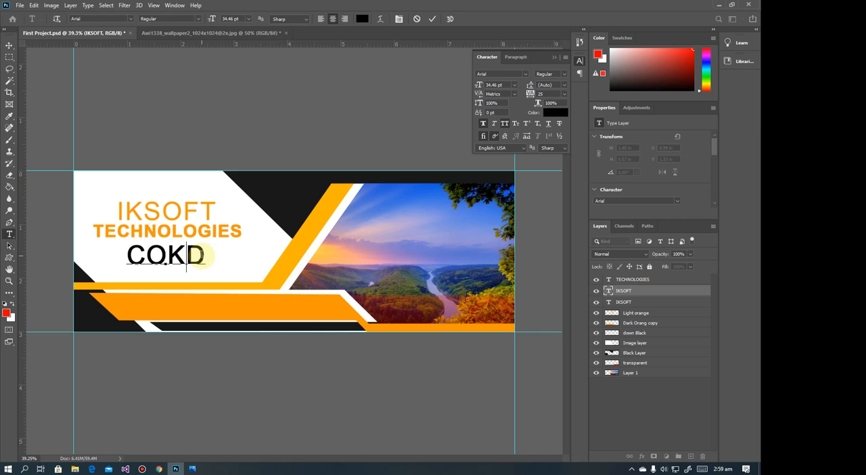
key("BackSpace")
key("BackSpace")
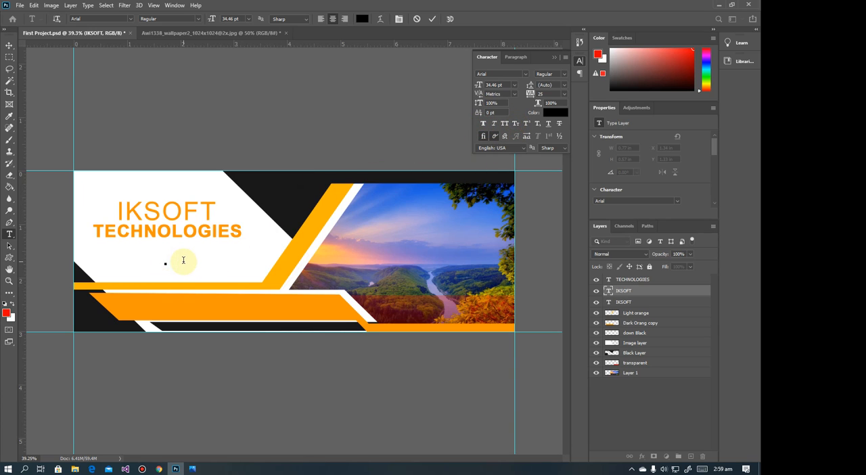
type("ding")
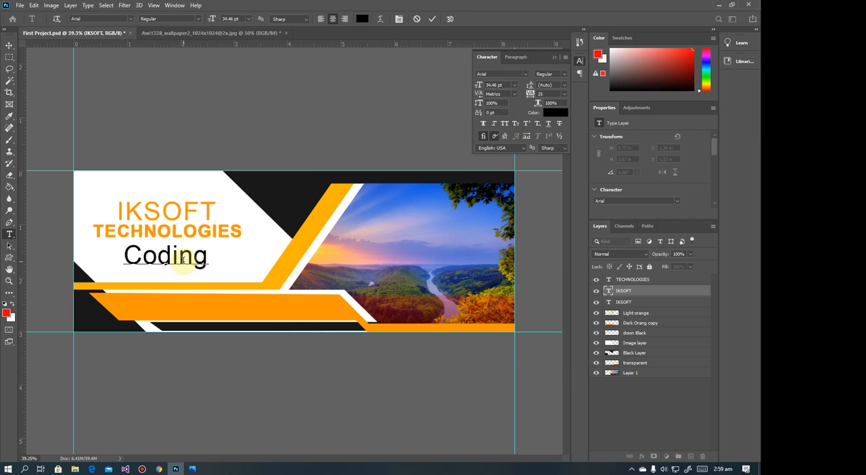
type("...")
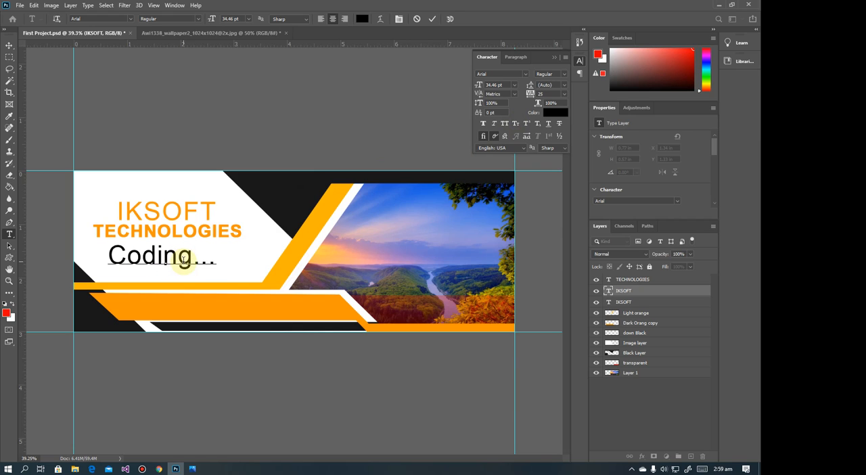
type(" Our P")
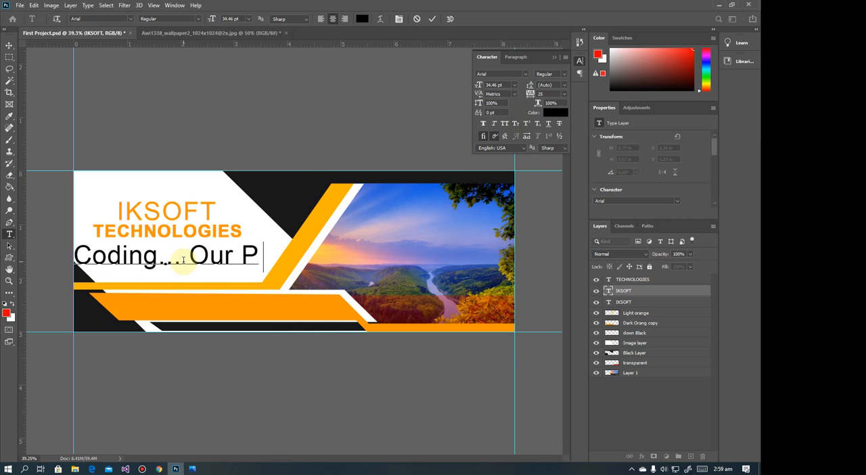
type("riority")
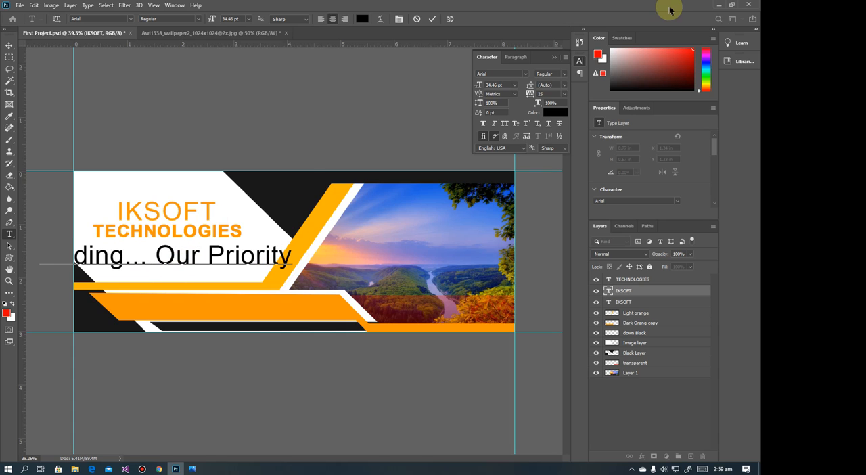
left_click(14, 46)
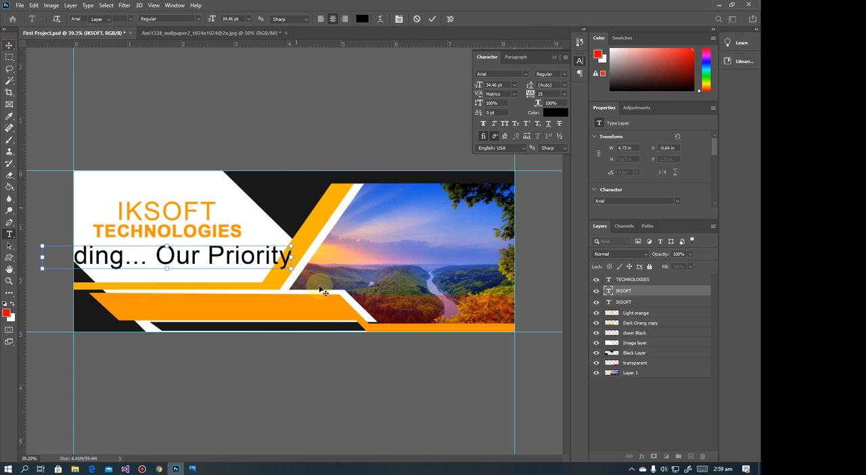
Scale the "Coding... Our Priority" tagline to about 25.5% and place it beneath TECHNOLOGIES, checking the reference image in Photos
key("ctrl+t")
left_click_drag(292, 273, 203, 269)
left_click(193, 467)
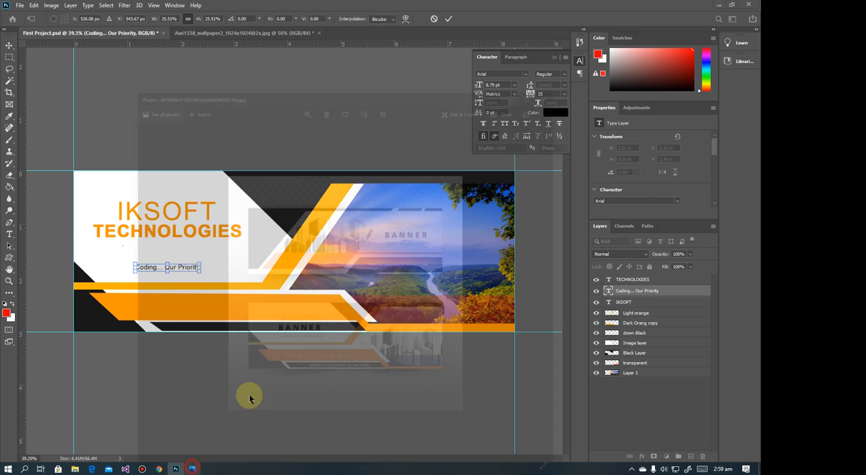
left_click(574, 8)
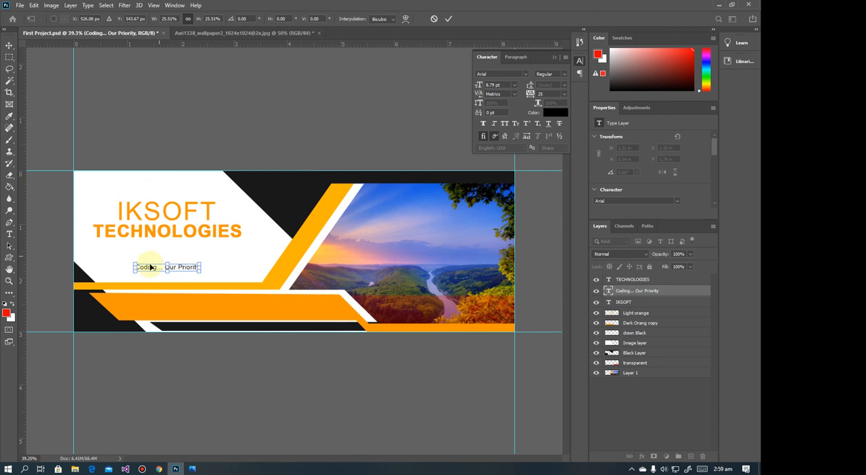
left_click_drag(169, 266, 170, 256)
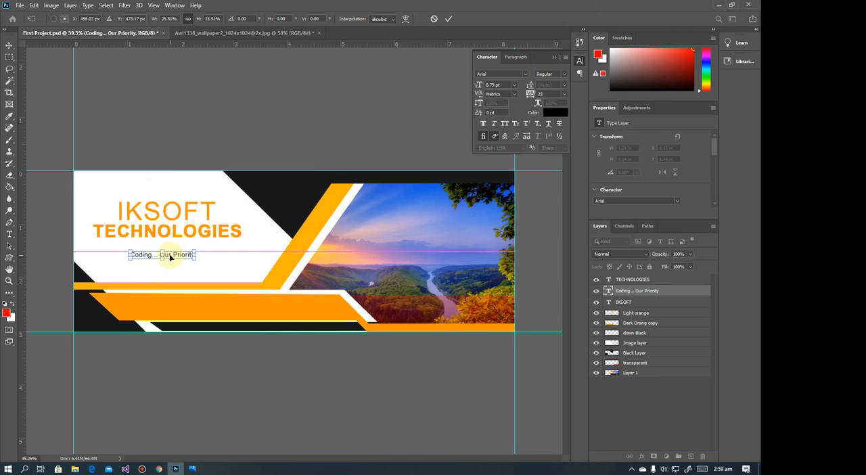
key("Return")
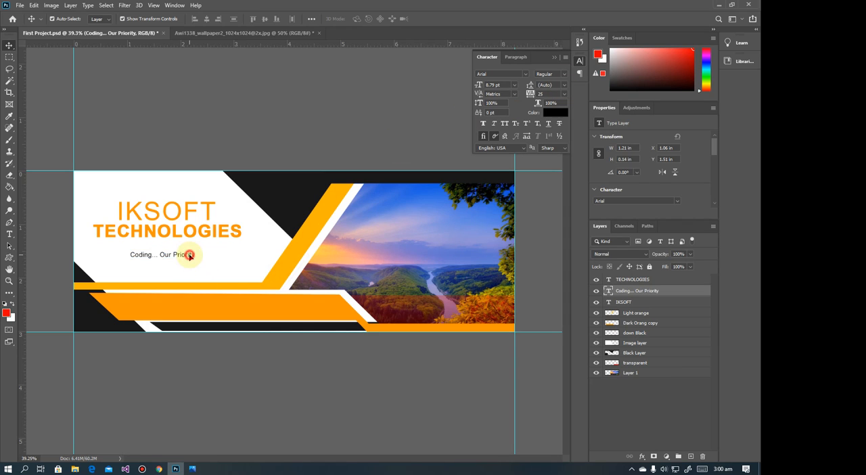
Nudge the tagline up towards TECHNOLOGIES and set its tracking to 405
left_click_drag(189, 255, 189, 251)
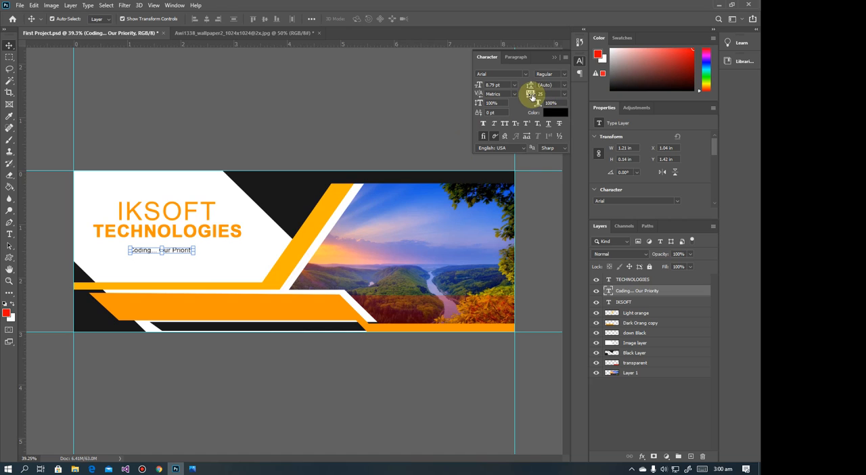
left_click_drag(531, 96, 545, 97)
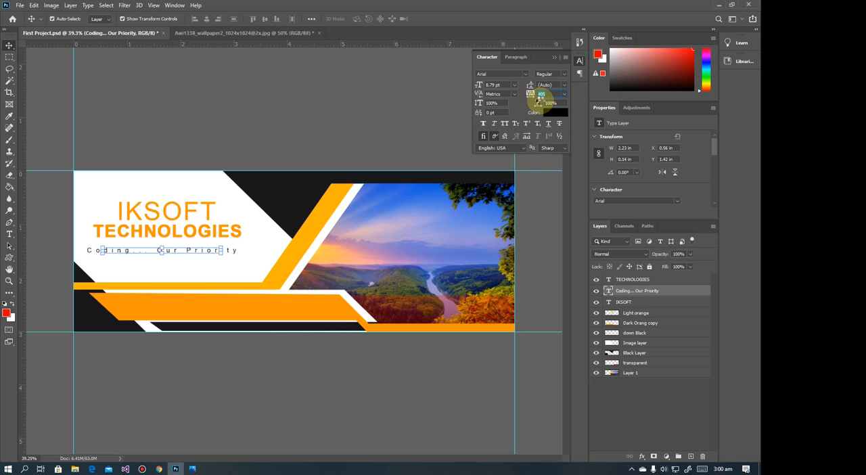
left_click(230, 246)
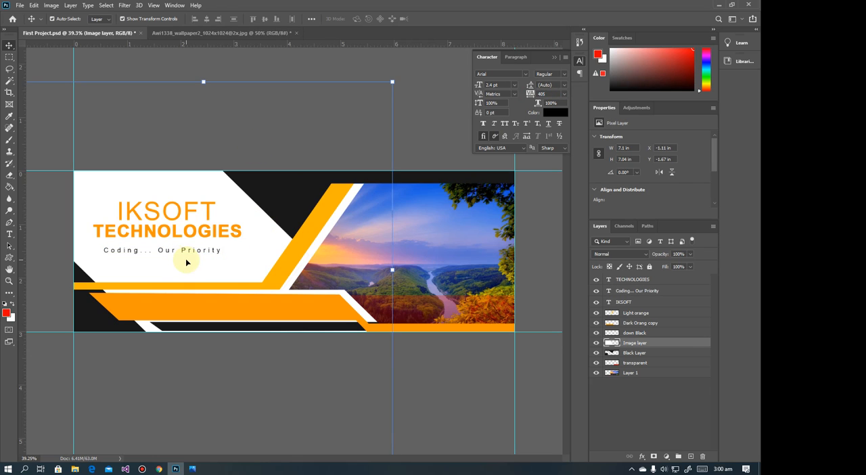
Stack the three text lines closely, with the tagline at about Y 1.47 in, TECHNOLOGIES at 1.12 in and IKSOFT lowered about 0.167 in
left_click(200, 251)
left_click_drag(209, 251, 213, 244)
left_click(213, 235)
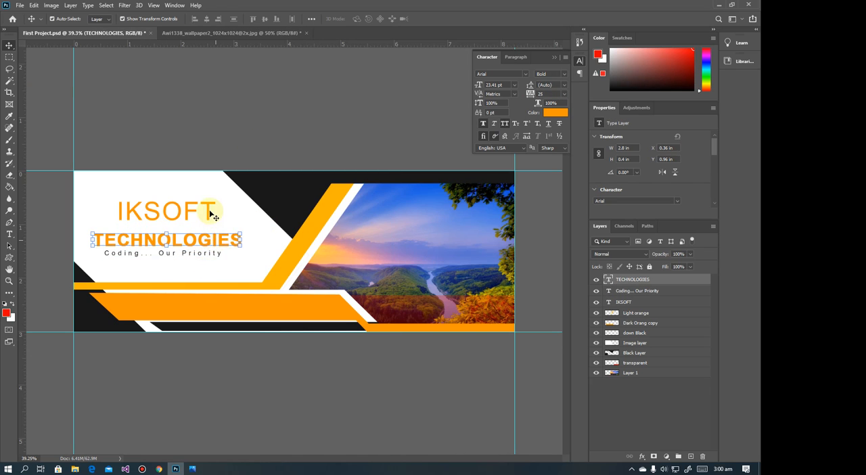
left_click(194, 214)
left_click_drag(194, 214, 194, 224)
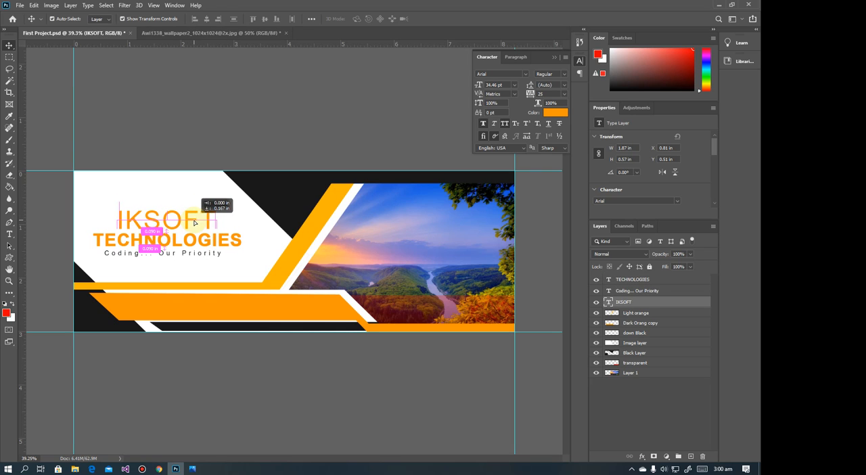
left_click(70, 219)
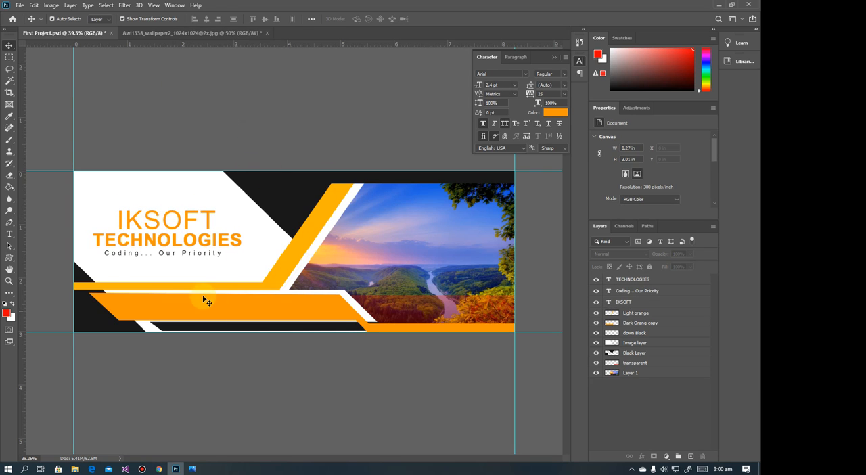
Check the reference banner in Photos and change the TECHNOLOGIES text colour to black
left_click(192, 468)
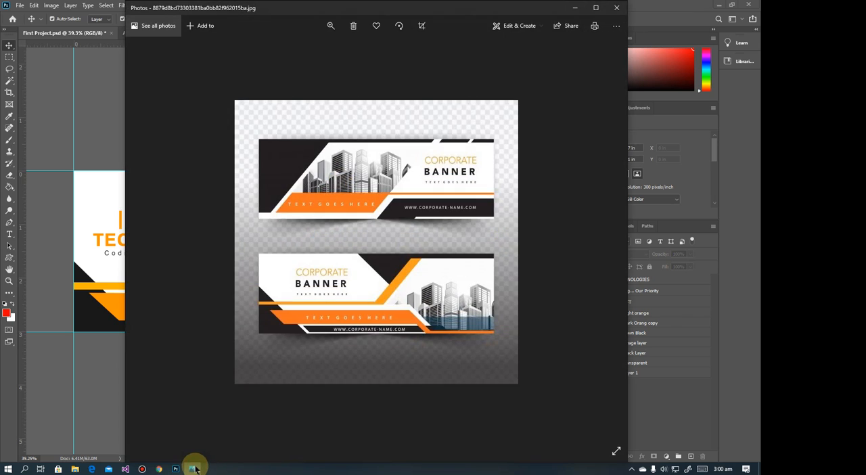
left_click(192, 468)
left_click(180, 245)
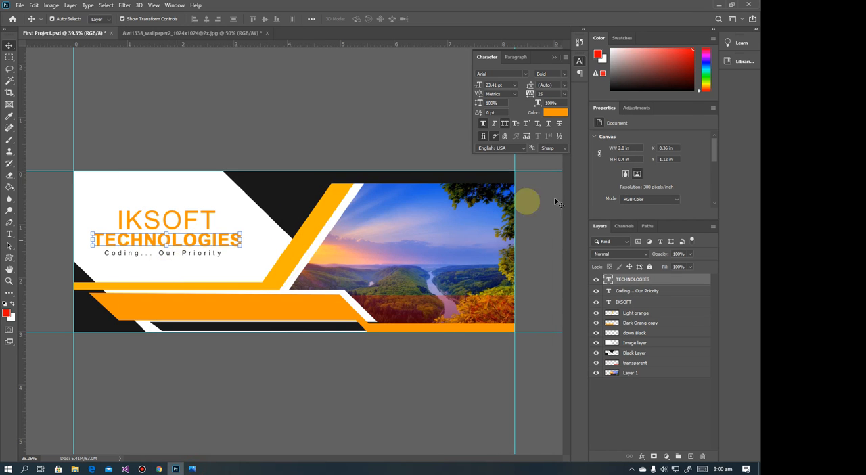
left_click(541, 114)
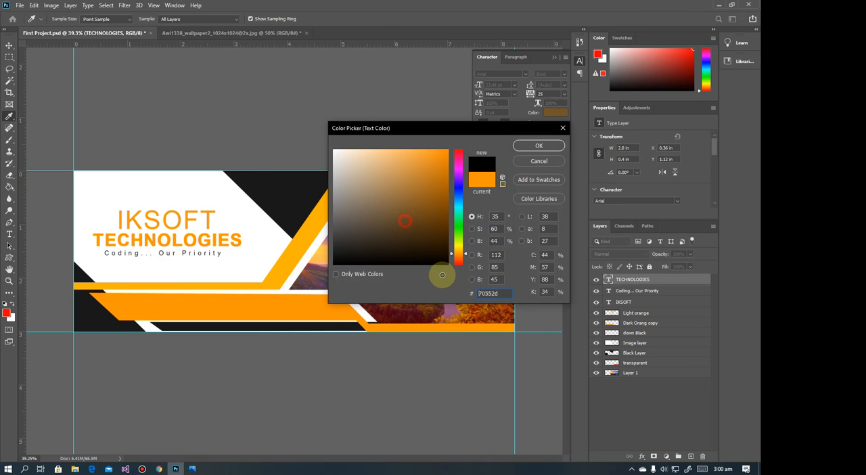
left_click(442, 264)
left_click(547, 145)
left_click(240, 118)
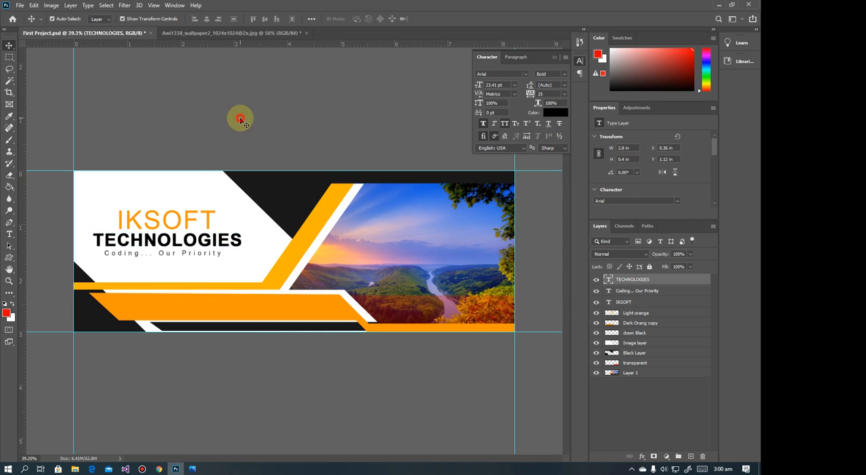
Duplicate the "Coding... Our Priority" layer and place the copy on the lower orange strip at about X 1.73, Y 2.51 in
scroll(294, 225, "down", 2)
scroll(294, 227, "up", 3)
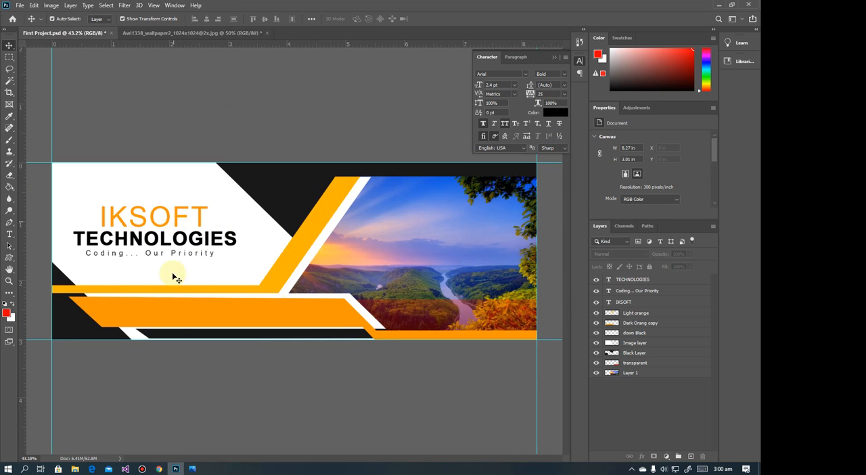
left_click(192, 468)
left_click(192, 468)
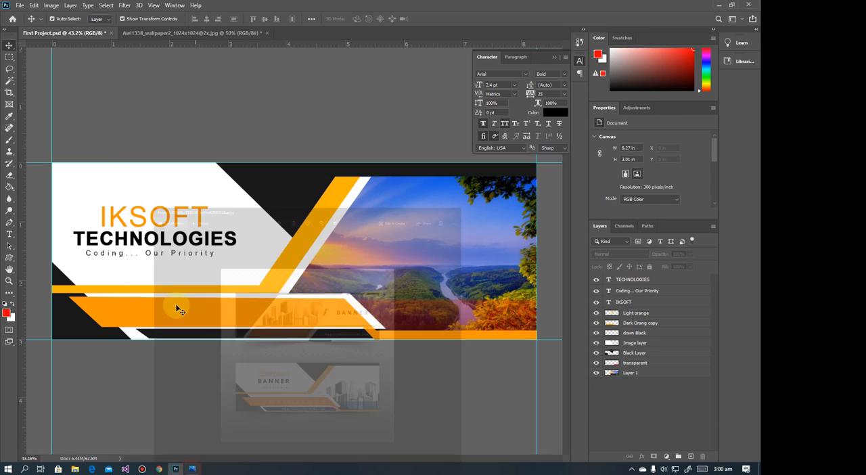
left_click(165, 254)
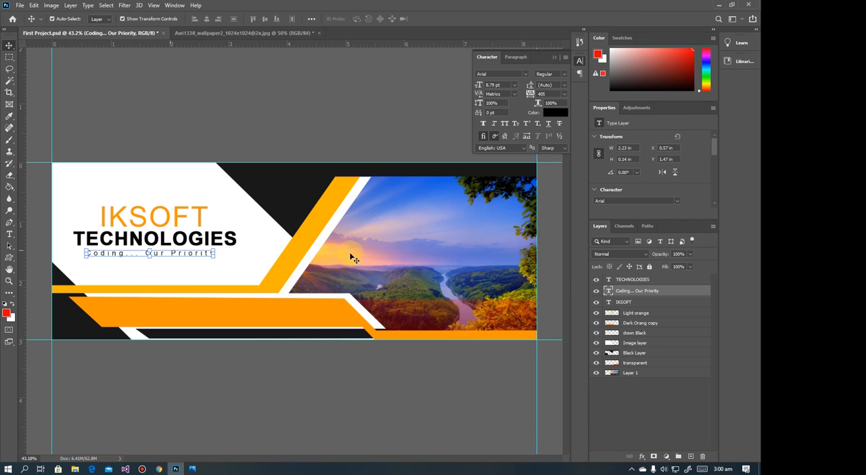
left_click_drag(612, 290, 691, 456)
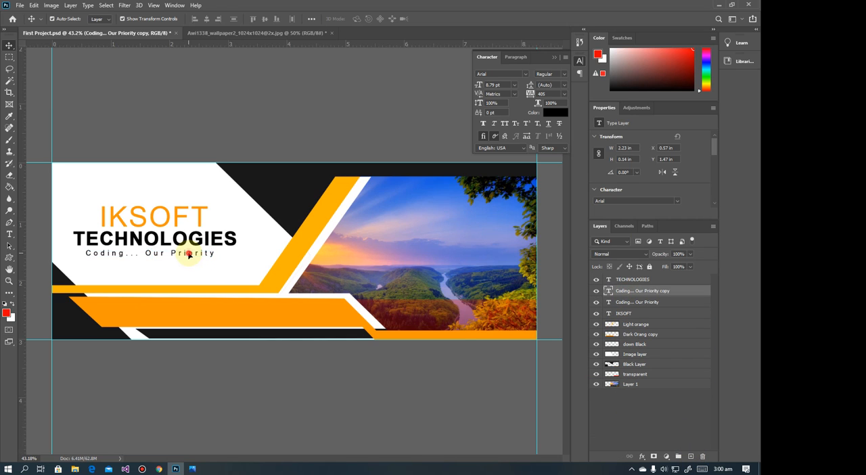
left_click_drag(188, 254, 248, 322)
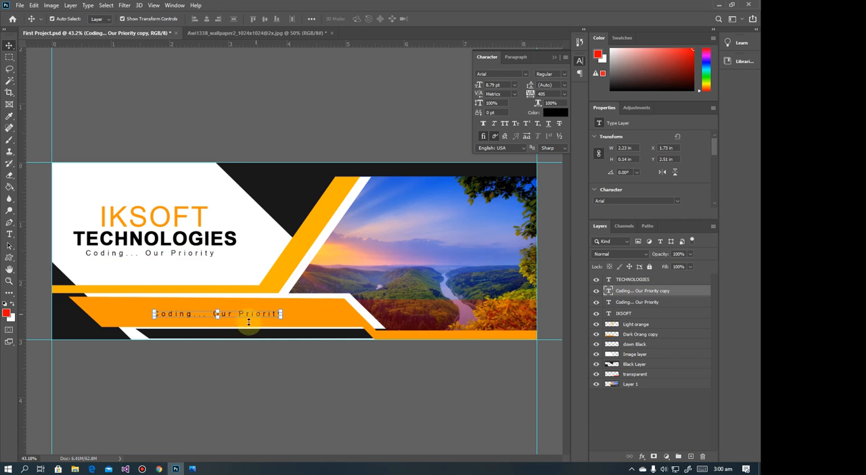
Check the reference banner's strip text in Photos and colour the tagline copy on the orange strip white
left_click(194, 469)
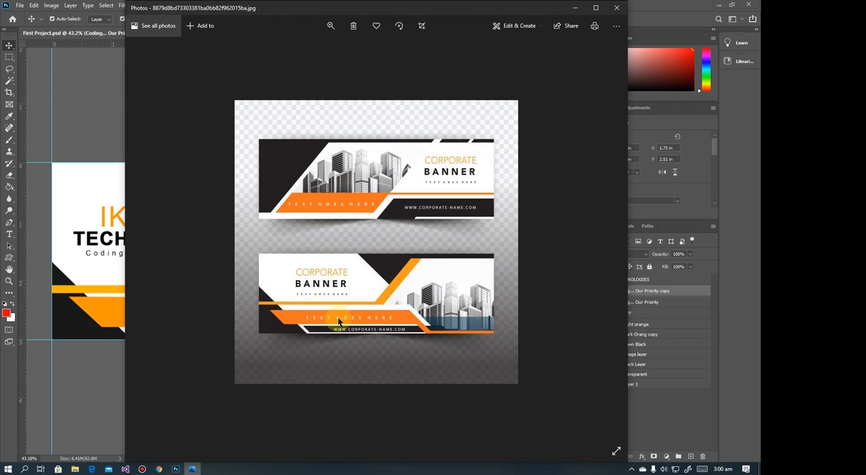
left_click(575, 8)
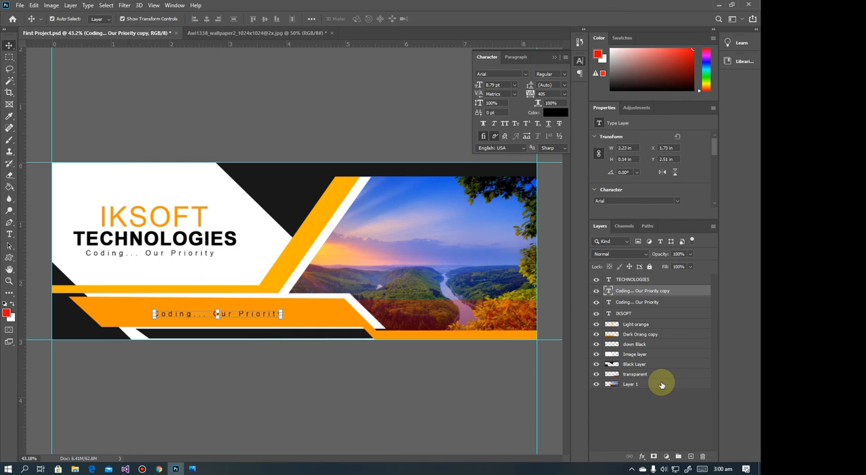
left_click(560, 114)
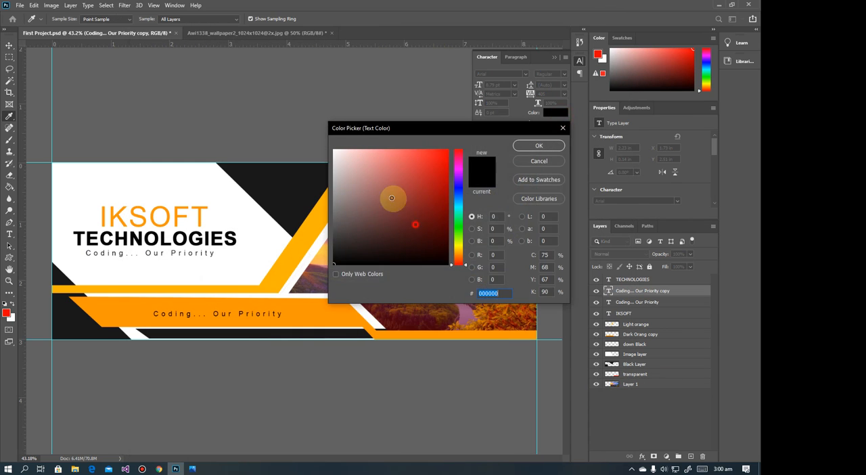
left_click_drag(334, 150, 309, 136)
left_click(534, 145)
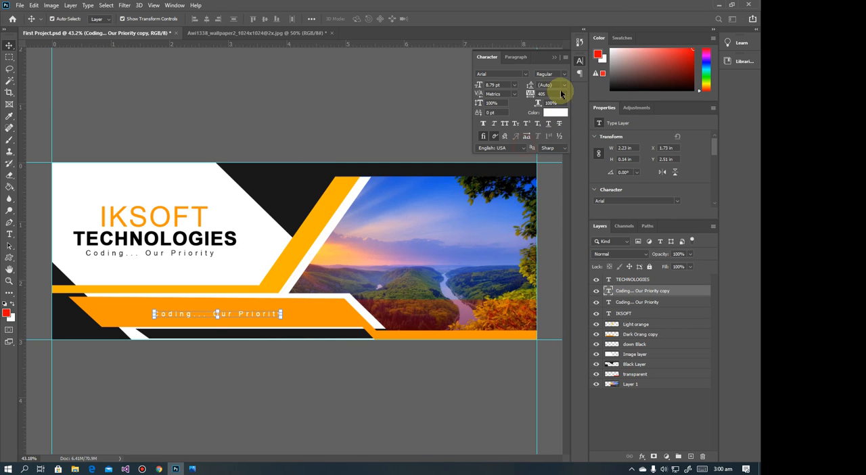
Set the tracking of the white tagline copy on the orange strip to 100 and replace its text with "MY FIRST DESIGN IN PHOTOSHOP"
double_click(236, 314)
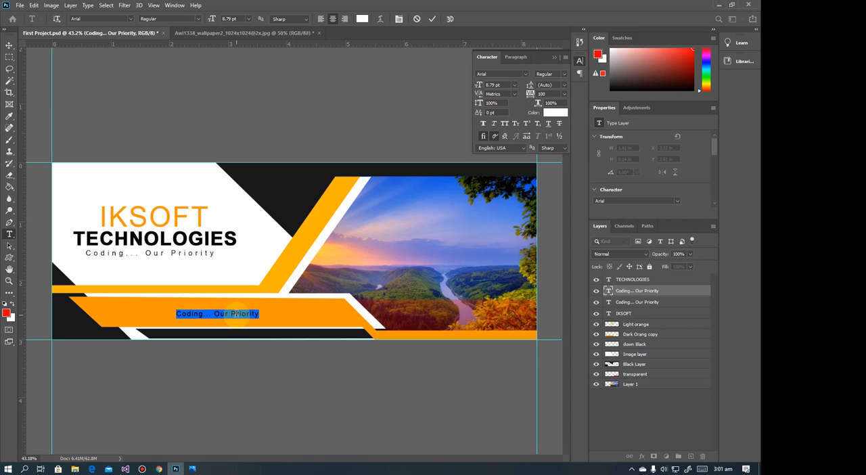
left_click(236, 314)
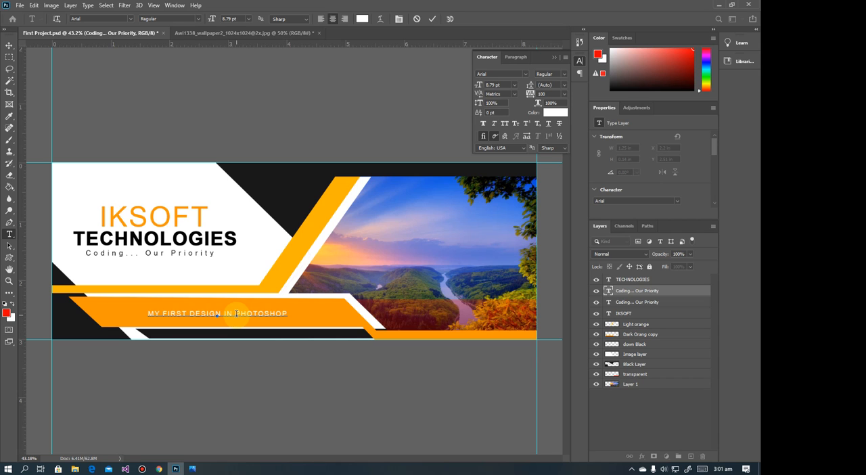
left_click(10, 43)
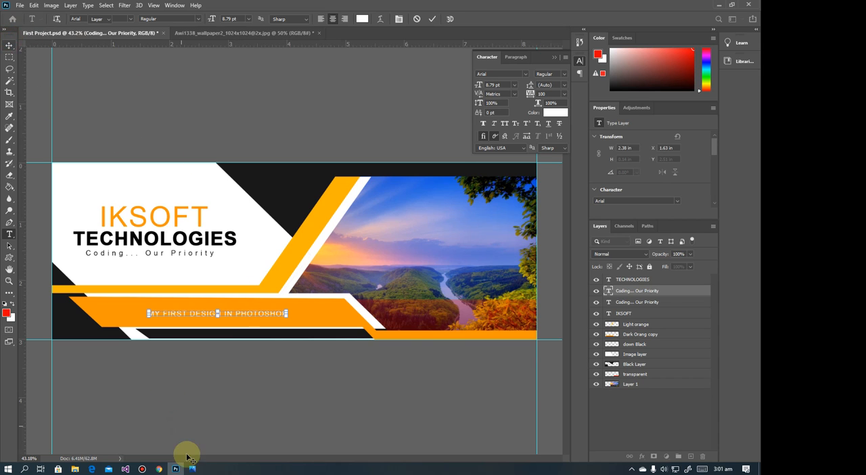
left_click(192, 468)
left_click(193, 468)
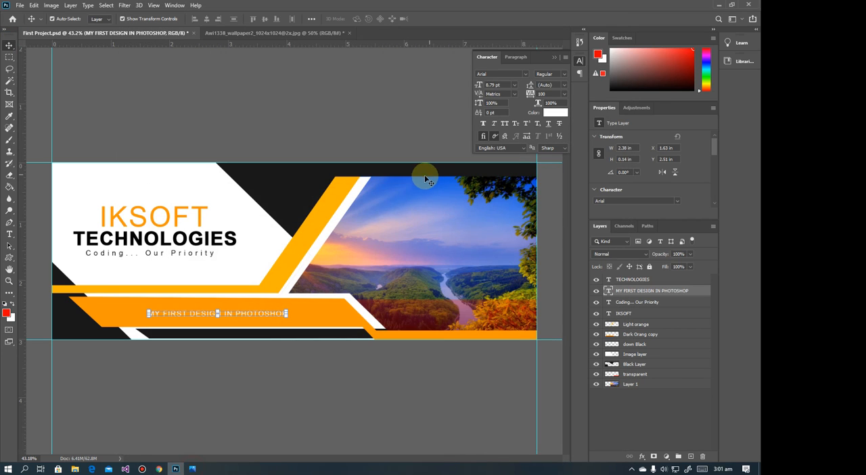
Enlarge the orange strip text to about 15 pt and centre it on the strip at about X 0.94, Y 2.46 in
key("ctrl+t")
left_click_drag(287, 309, 386, 304)
left_click_drag(328, 314, 299, 314)
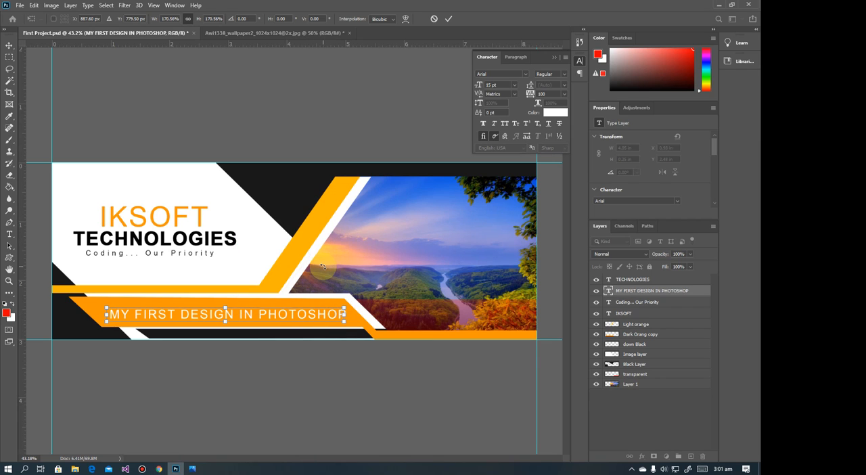
key("Up")
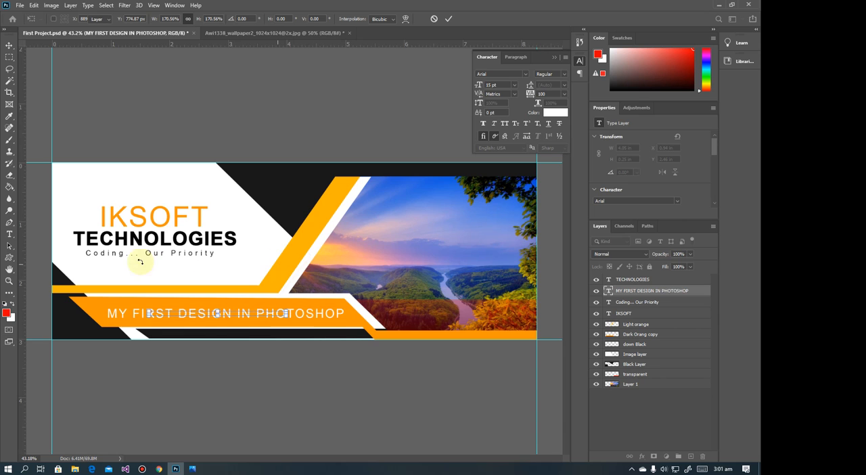
key("Return")
left_click(188, 126)
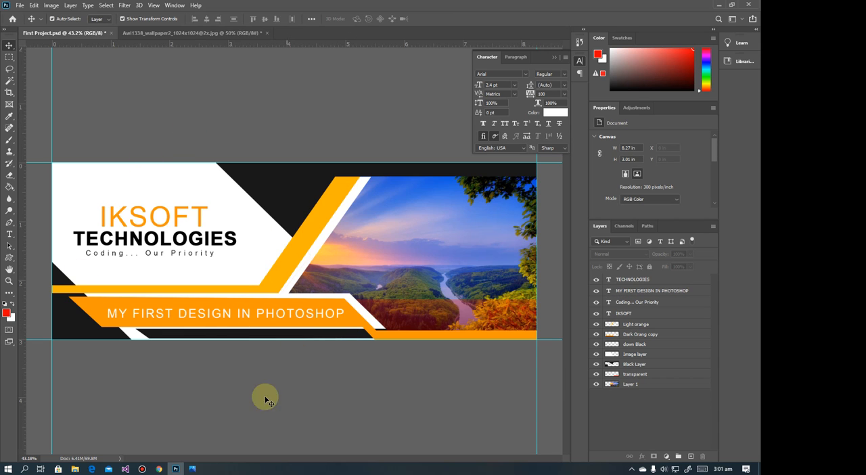
Check the reference banner in Photos and move the "MY FIRST DESIGN IN PHOTOSHOP" layer directly below the IKSOFT layer
left_click(192, 468)
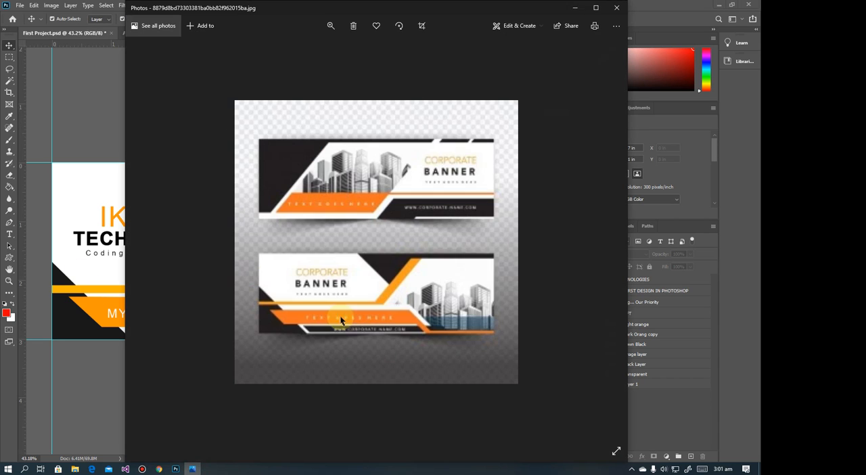
left_click(575, 8)
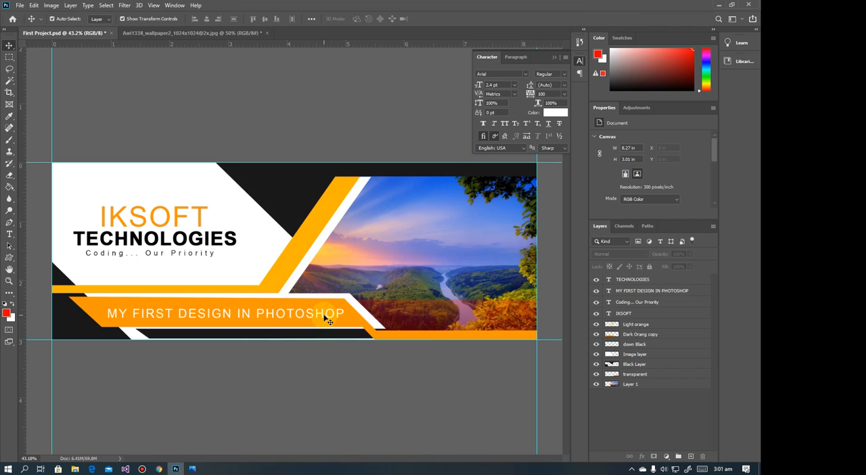
left_click(192, 468)
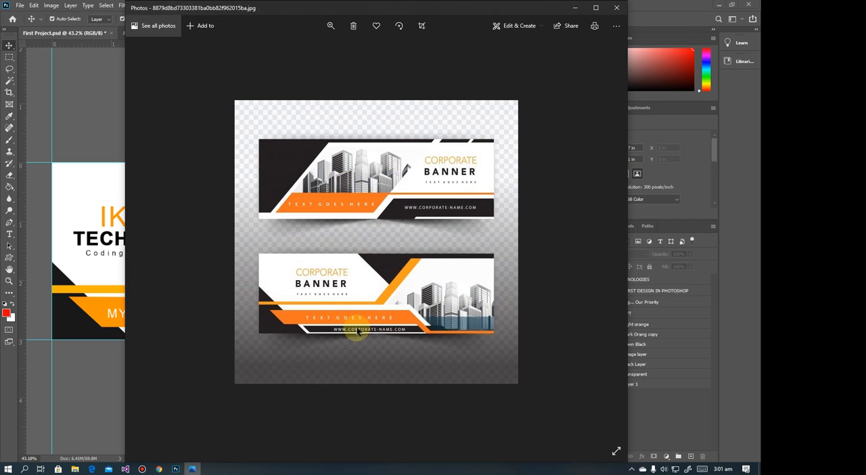
left_click(579, 10)
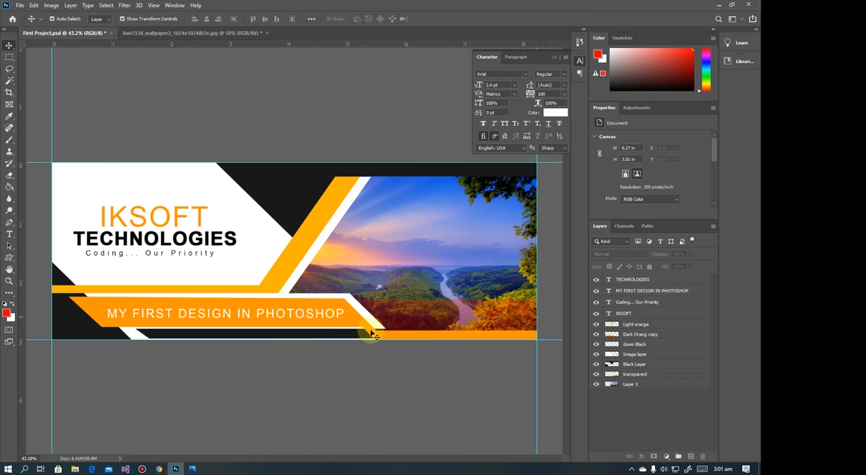
left_click(255, 316)
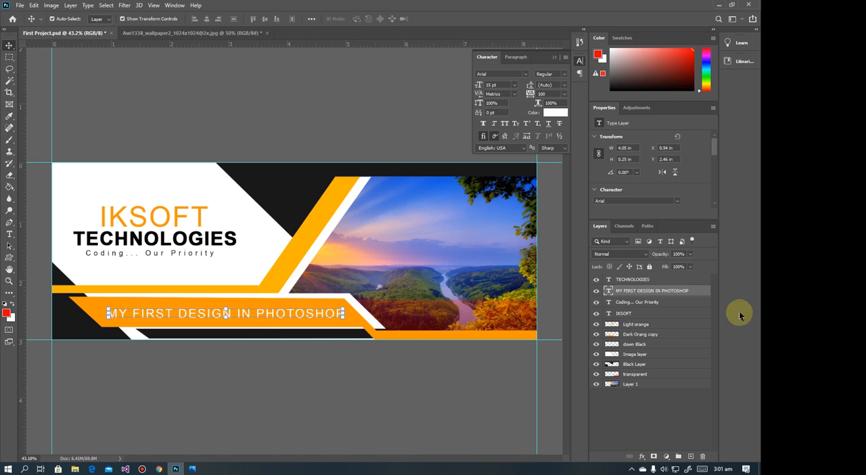
mouse_move(632, 292)
left_mouse_down()
mouse_move(653, 445)
mouse_move(688, 451)
mouse_move(668, 410)
mouse_move(638, 383)
mouse_move(632, 289)
mouse_move(632, 307)
left_mouse_up()
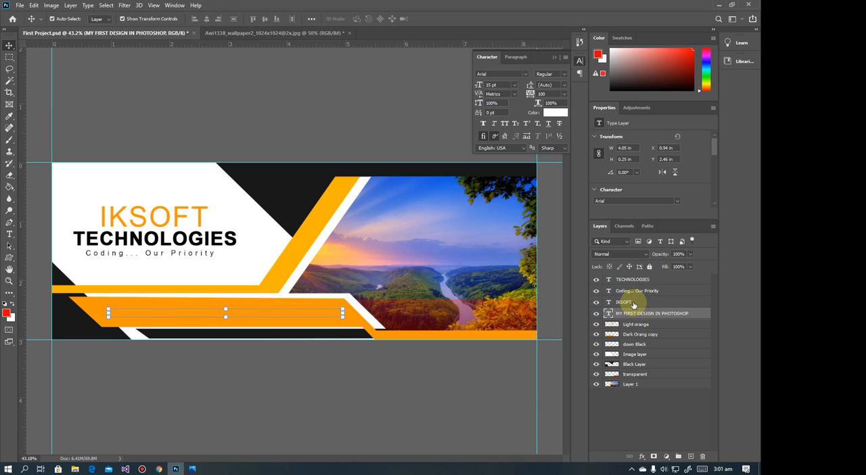
Duplicate the "Coding... Our Priority" layer and place the copy on the bottom black strip at about X 2.36, Y 2.85 in
left_click(137, 258)
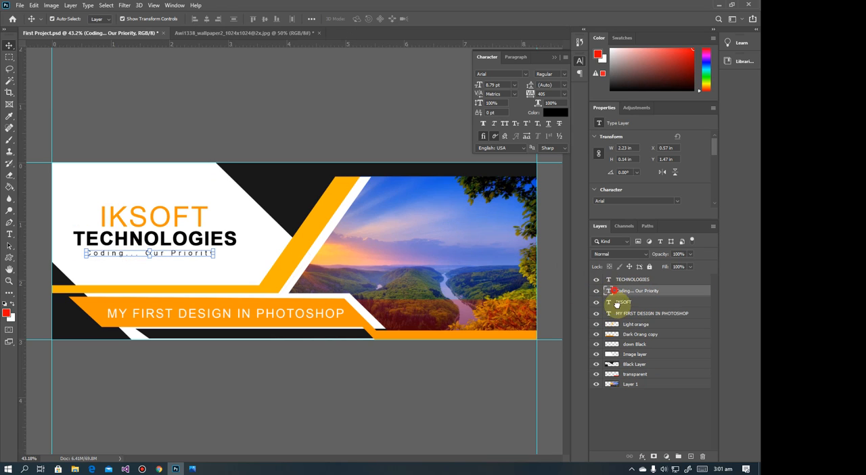
left_click_drag(616, 304, 690, 456)
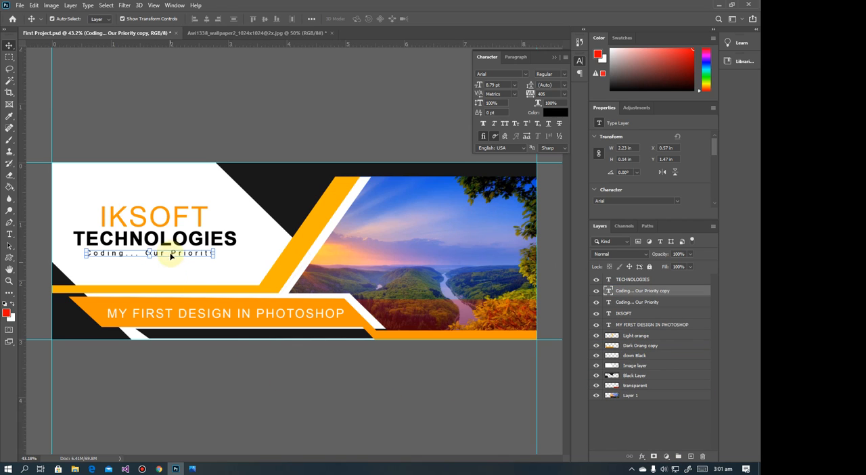
left_click_drag(169, 254, 274, 337)
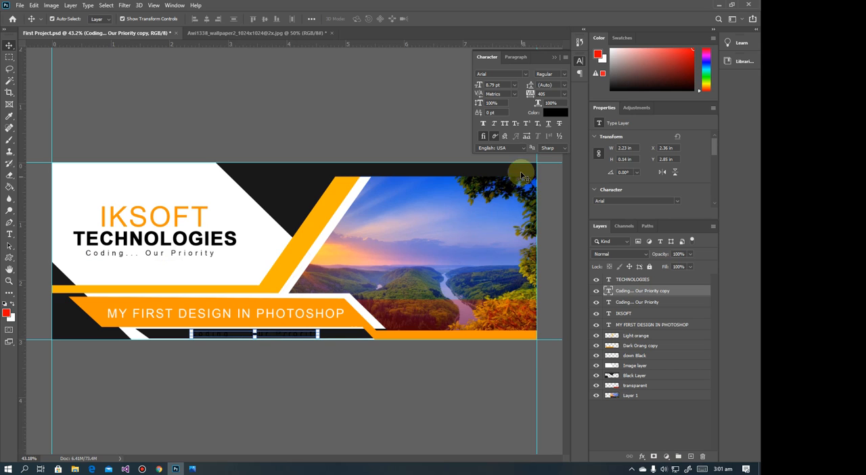
Colour the tagline copy on the bottom black strip white
left_click(555, 112)
left_click_drag(436, 221, 334, 151)
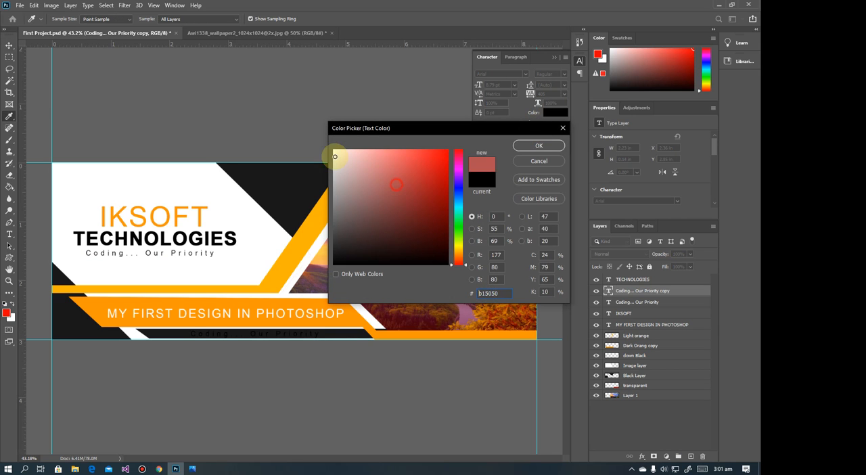
left_click(554, 143)
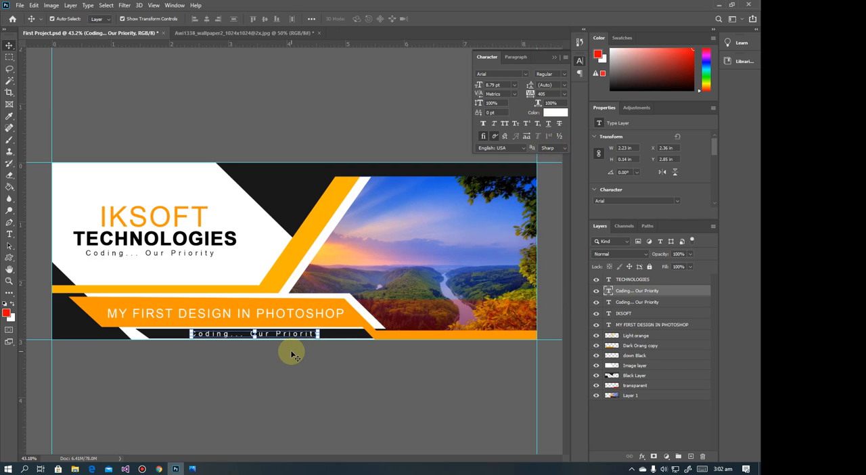
Replace the text on the bottom black strip with "WW.IKSOFTDEVELOPERS.COM" and deselect the layer
left_click(296, 338)
double_click(296, 335)
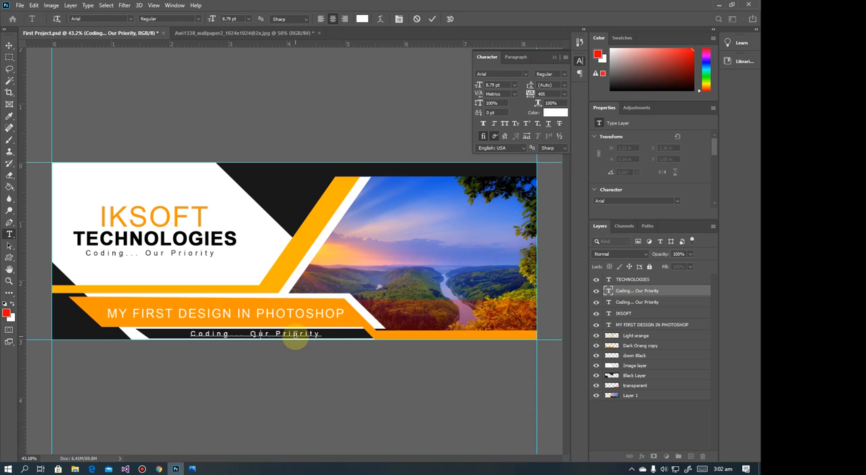
type("ww.iksoft")
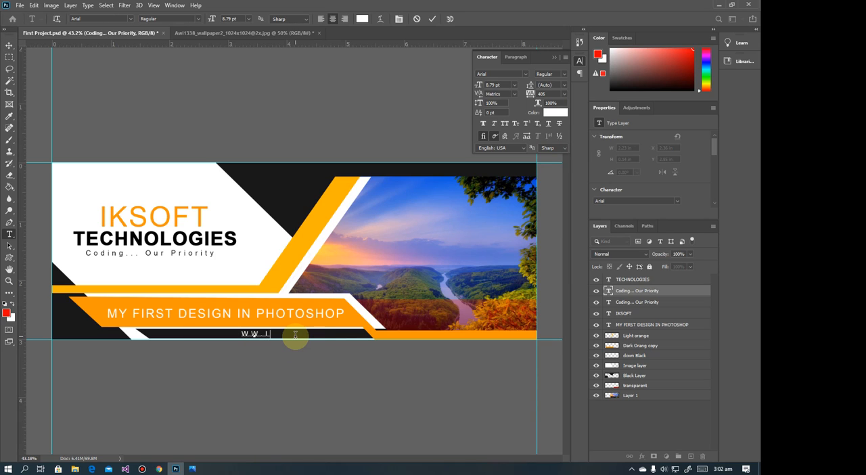
type("developers.oc")
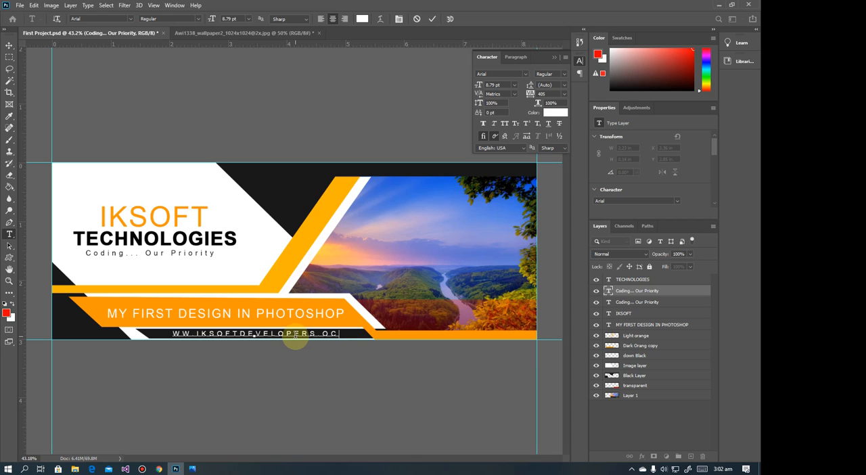
type("m")
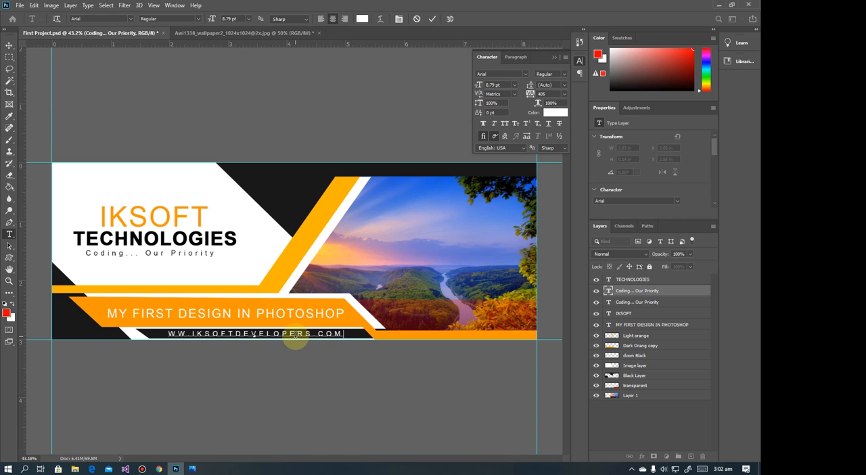
left_click(10, 45)
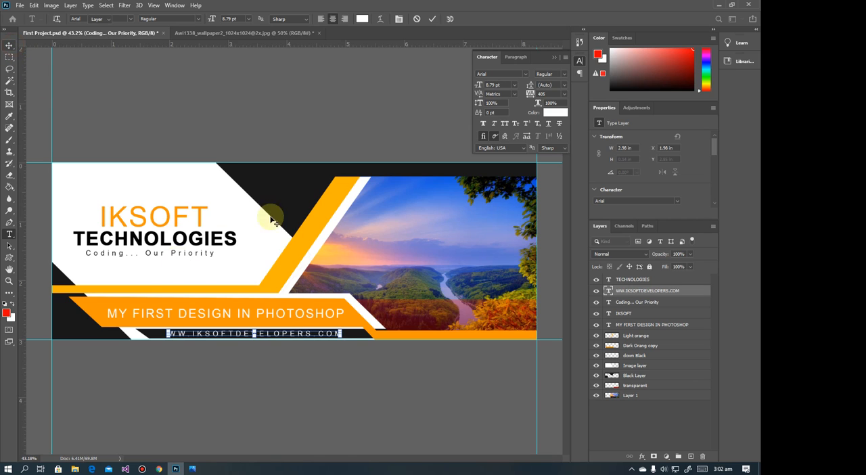
left_click(261, 372)
left_click(309, 336)
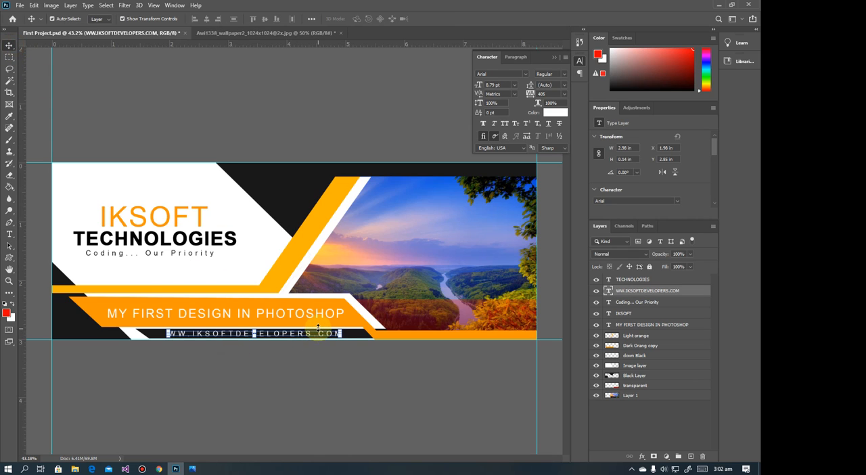
left_click(350, 124)
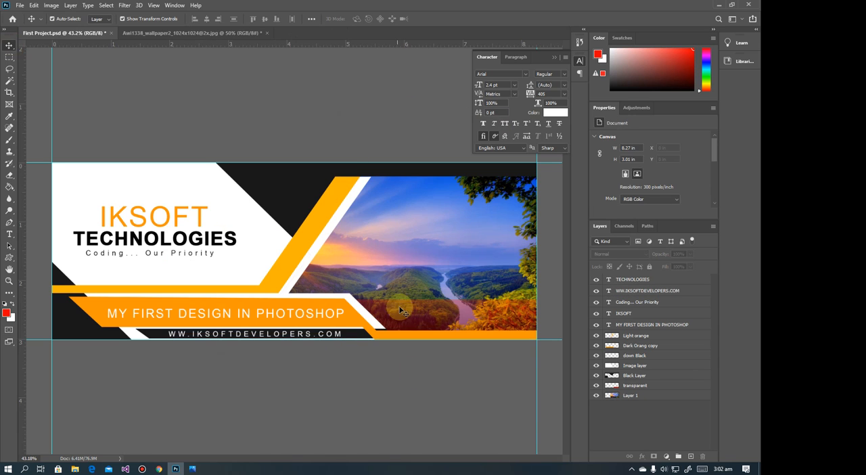
Compare the finished banner with the reference banner in Photos
left_click(193, 468)
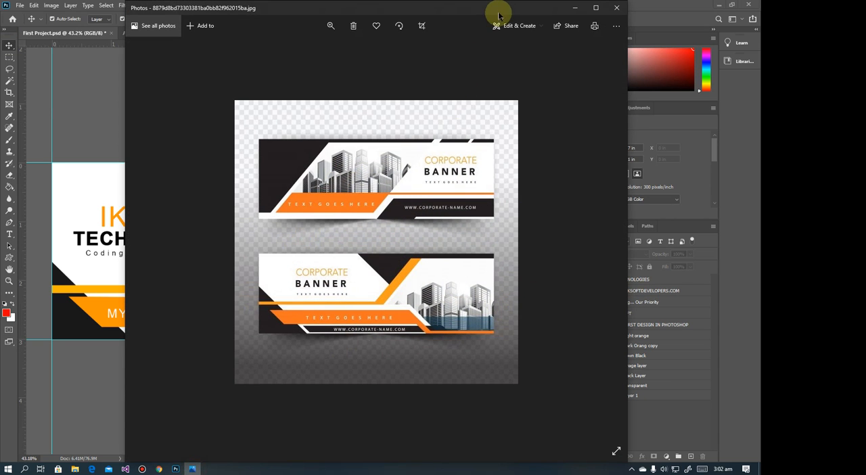
left_click(574, 8)
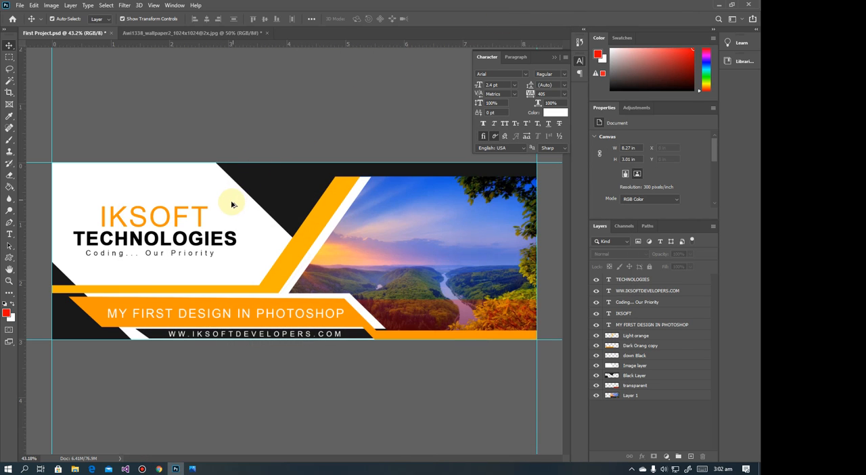
scroll(230, 204, "down", 2)
scroll(230, 203, "up", 2)
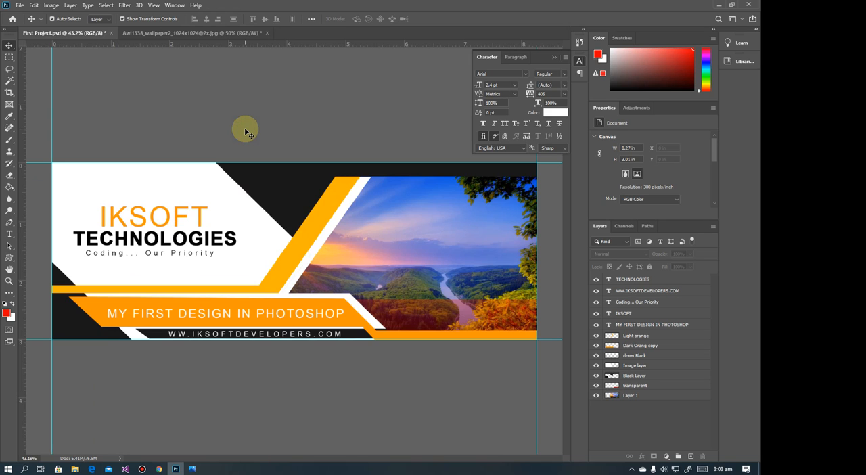
Save the banner on the computer as the JPEG "First Project" in the Pictures folder, accepting the default JPEG options
left_click(20, 5)
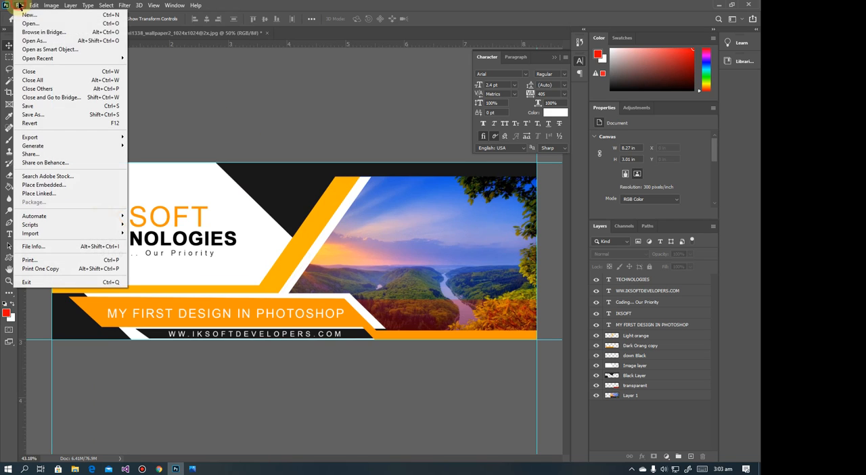
left_click(31, 114)
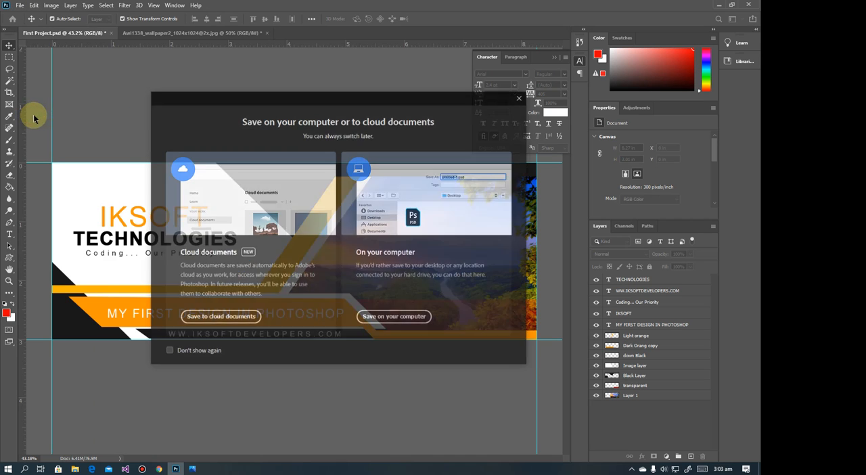
left_click(397, 317)
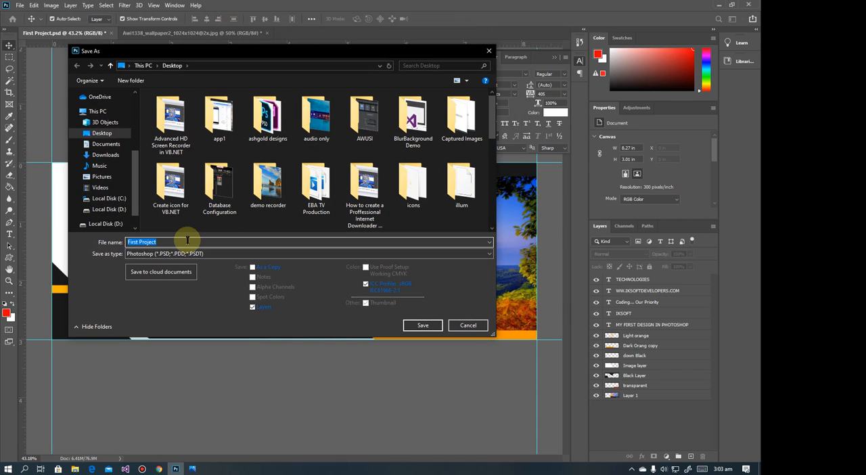
left_click(190, 255)
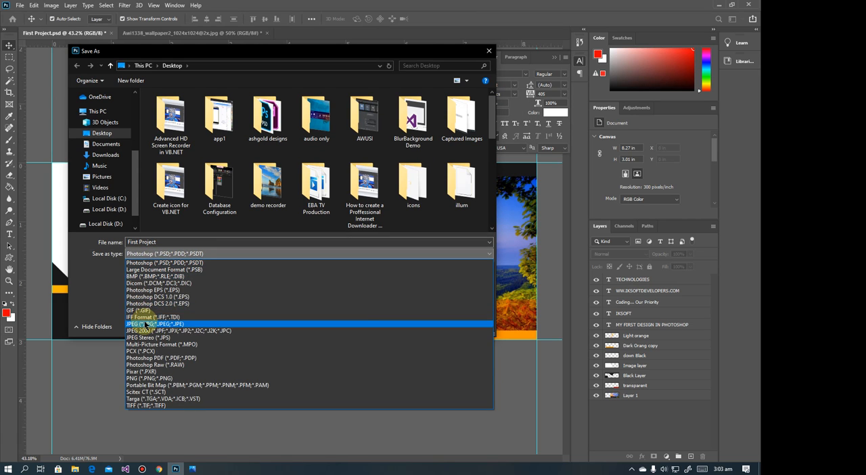
left_click(144, 324)
left_click(117, 178)
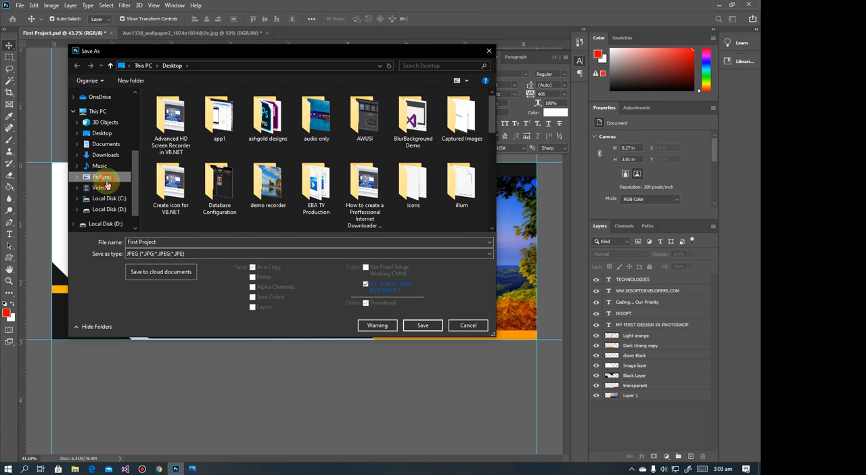
scroll(384, 159, "down", 10)
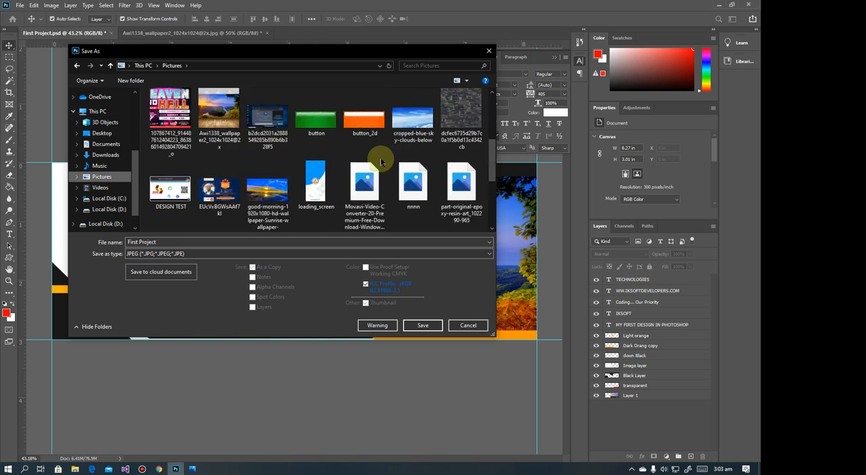
left_click(421, 324)
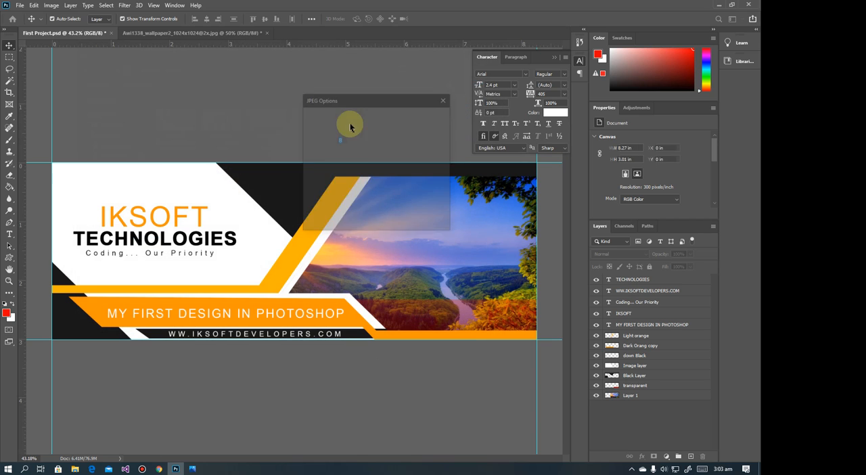
left_click(430, 116)
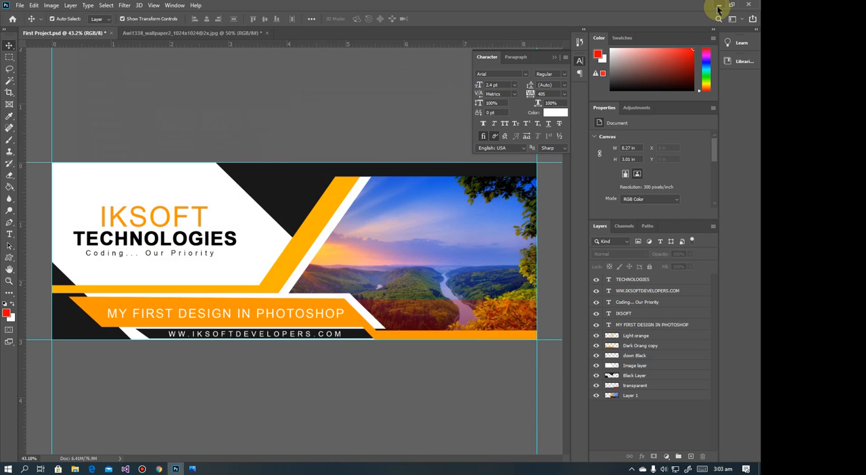
Switch to the Pictures folder in File Explorer and open the exported "First Project" image in Photos
left_click(717, 7)
left_click_drag(526, 106, 392, 2)
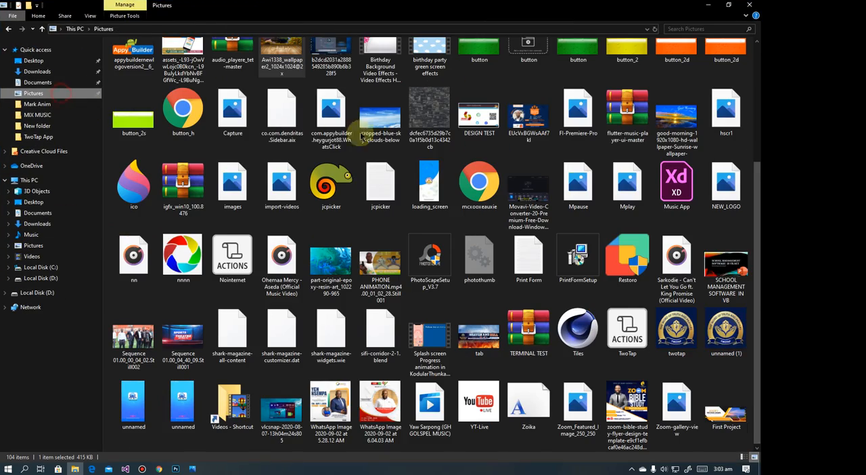
scroll(652, 277, "down", 3)
scroll(541, 217, "up", 3)
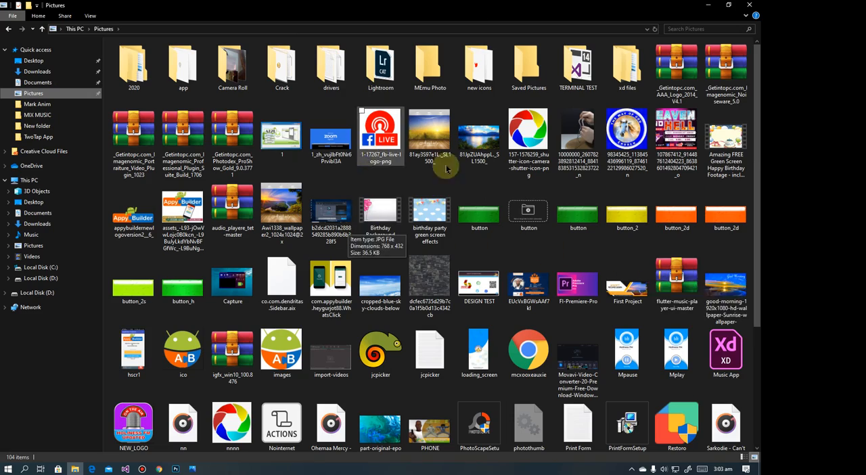
scroll(528, 202, "down", 3)
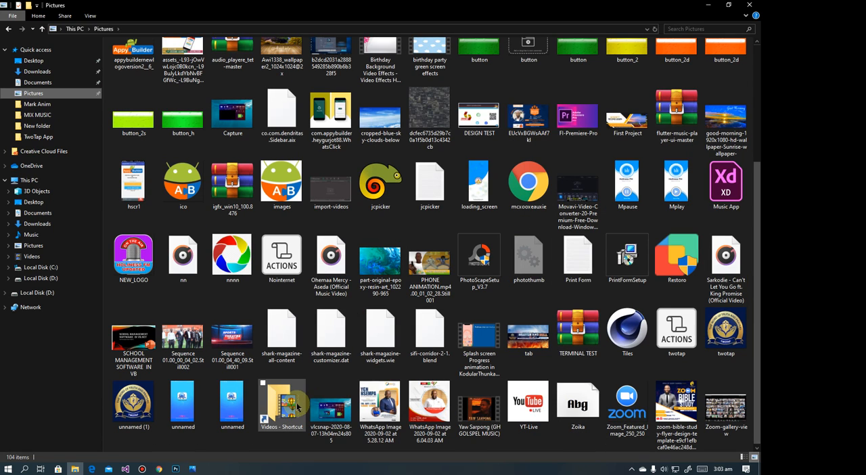
scroll(593, 216, "up", 3)
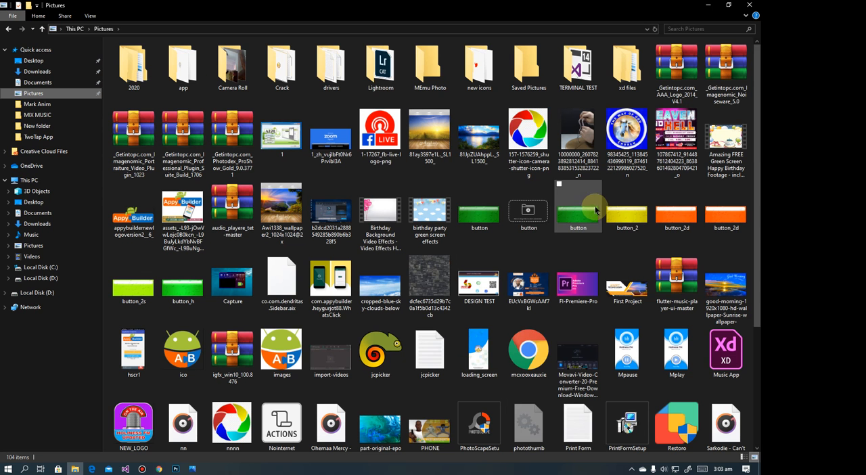
left_click(631, 294)
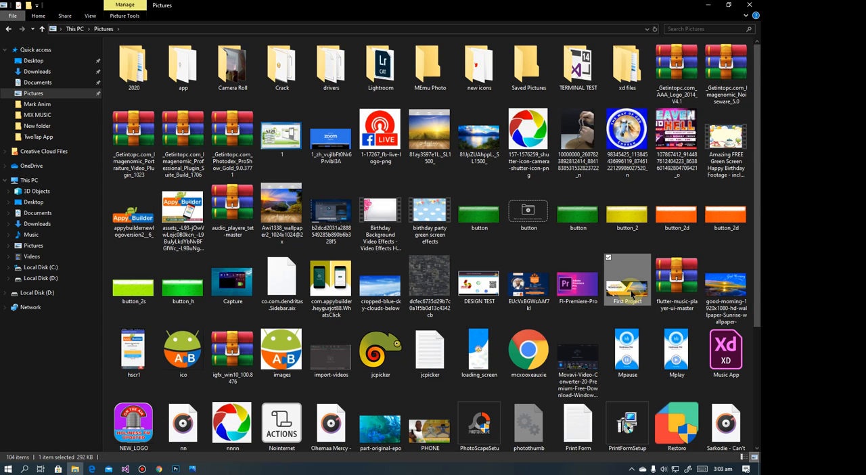
double_click(631, 294)
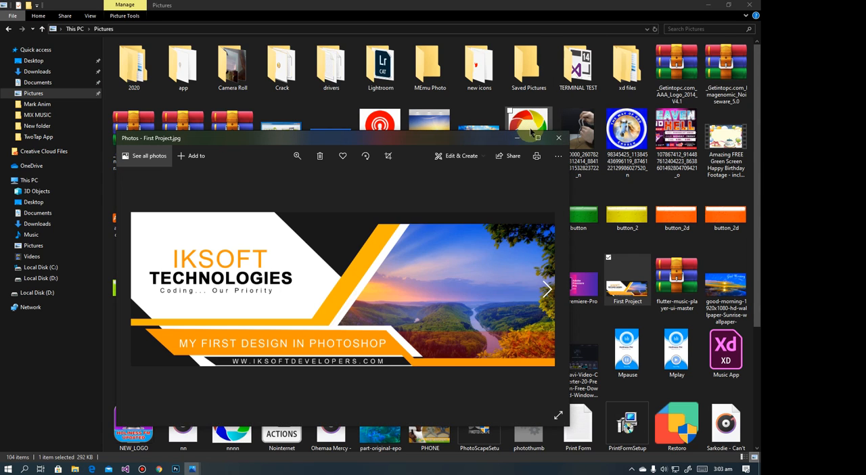